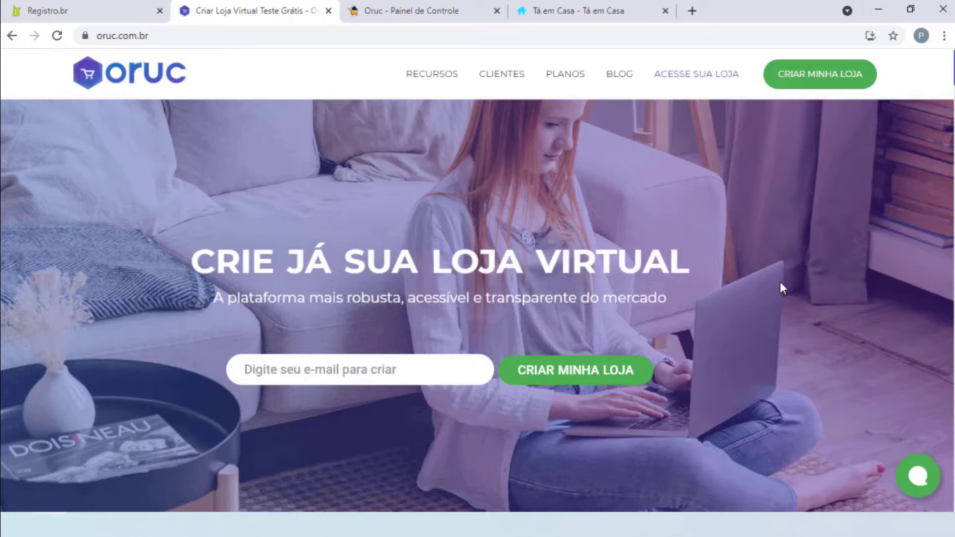
Open the free-trial store creation form and look over its store name, mobile phone and category fields
click(829, 87)
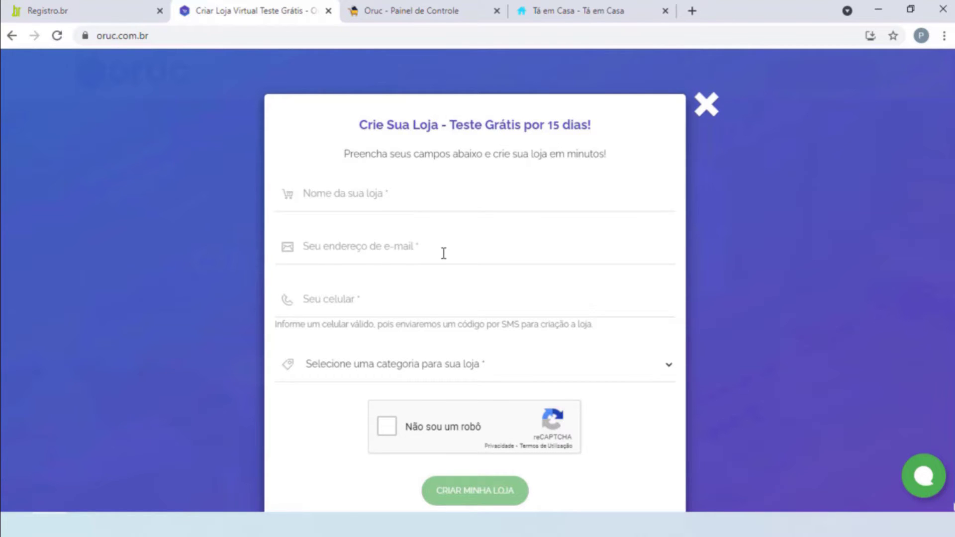
click(477, 371)
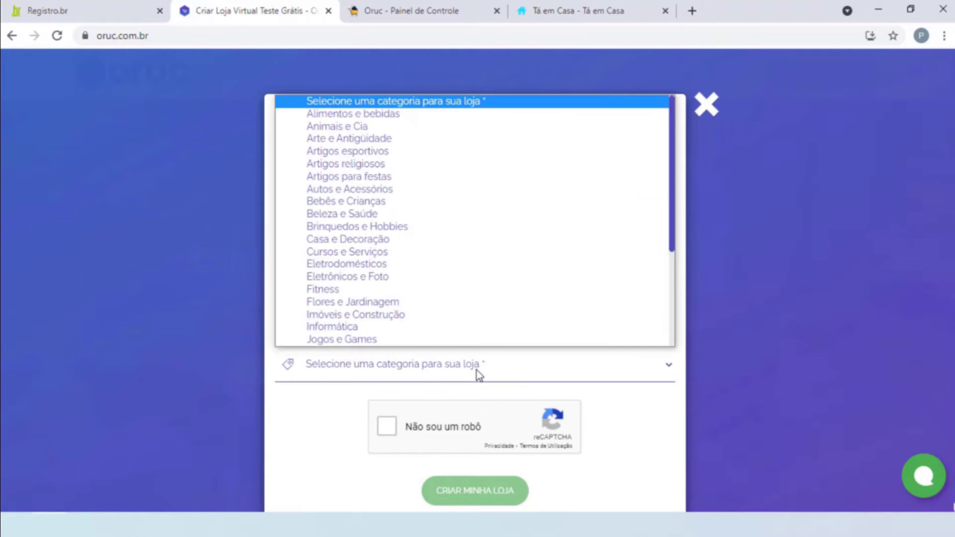
click(714, 238)
click(364, 193)
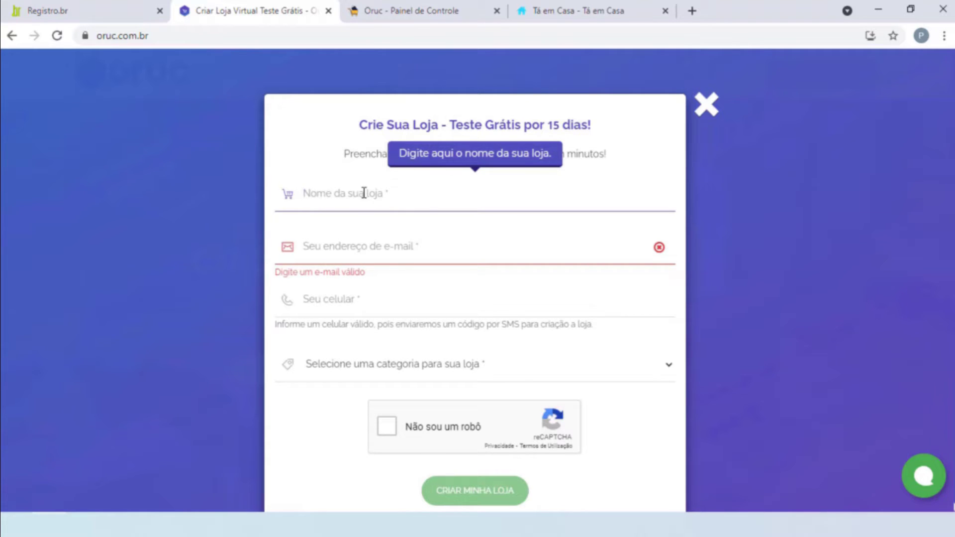
click(352, 301)
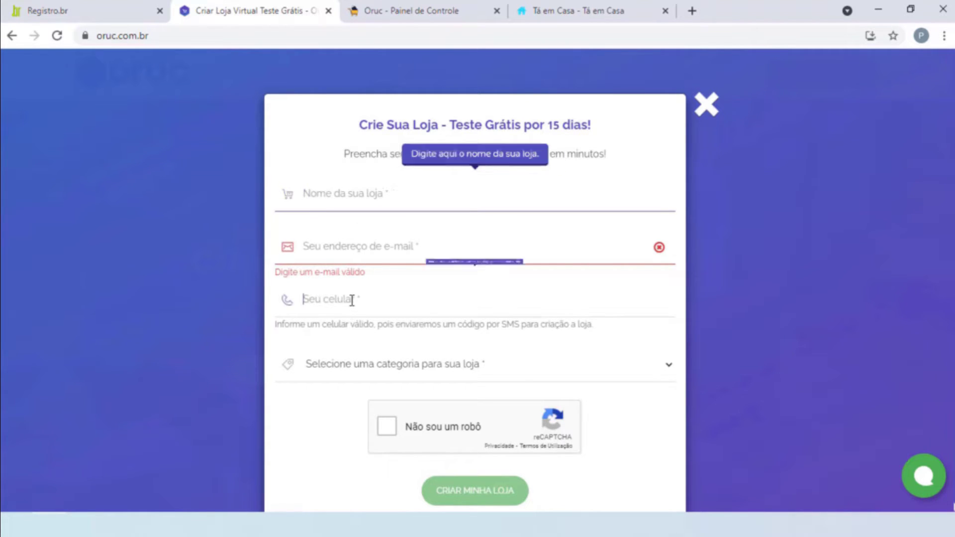
click(568, 226)
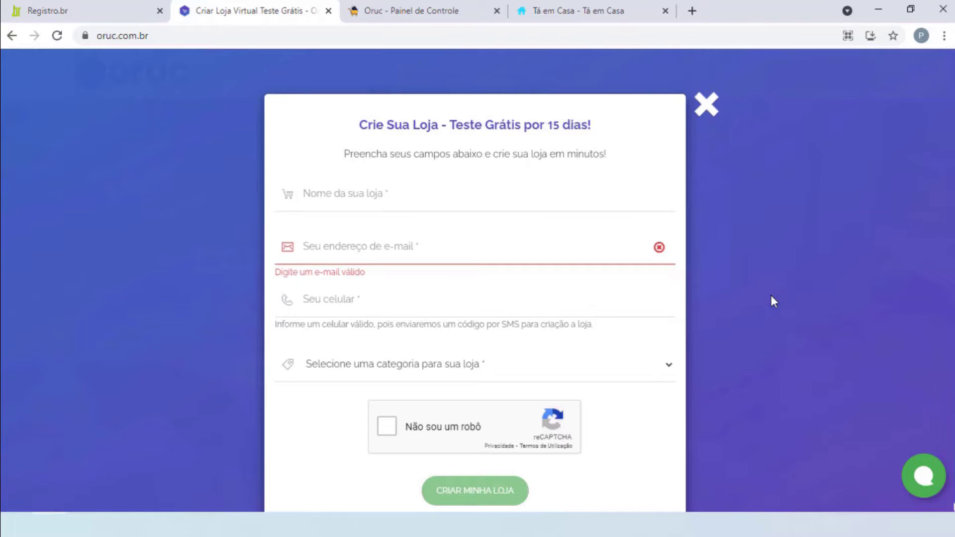
Open the Tá em Casa storefront and review its home page from the promotional banner down to the footer
click(413, 11)
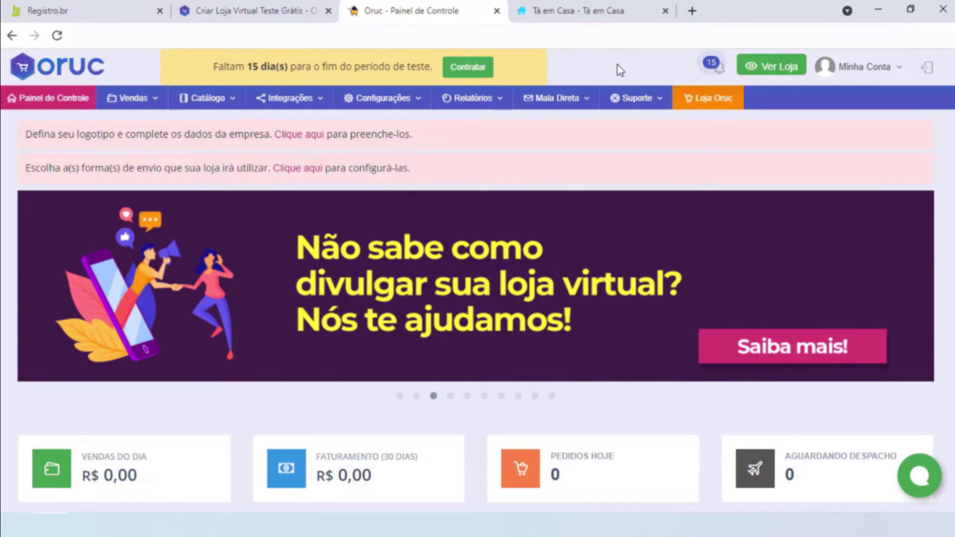
key(ctrl+Tab)
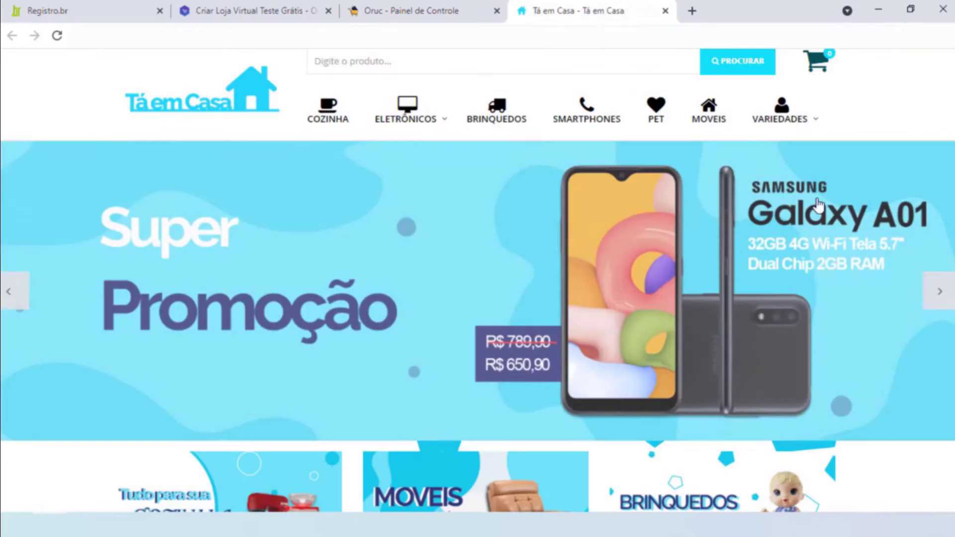
scroll(477, 279, down, 9)
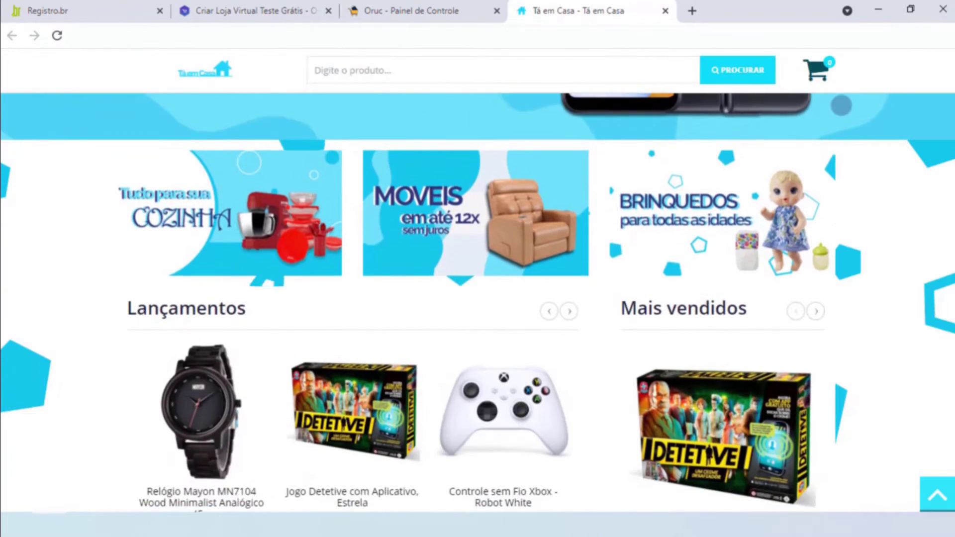
scroll(478, 278, down, 5)
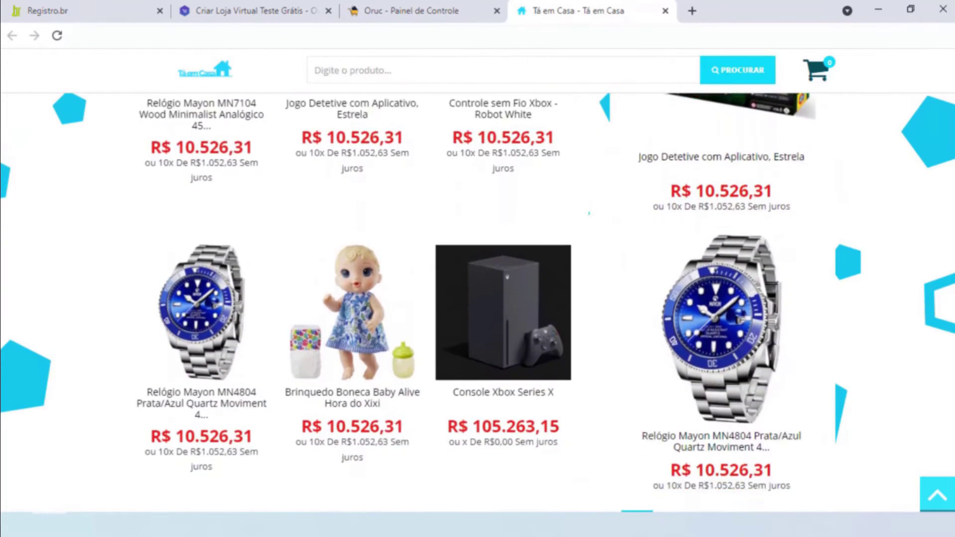
scroll(478, 278, down, 8)
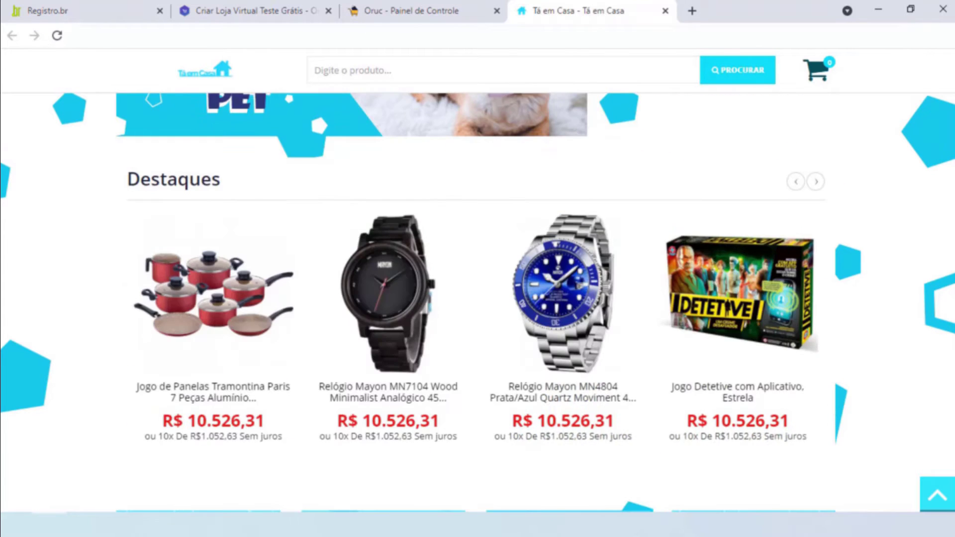
scroll(478, 278, down, 2)
scroll(478, 279, down, 1)
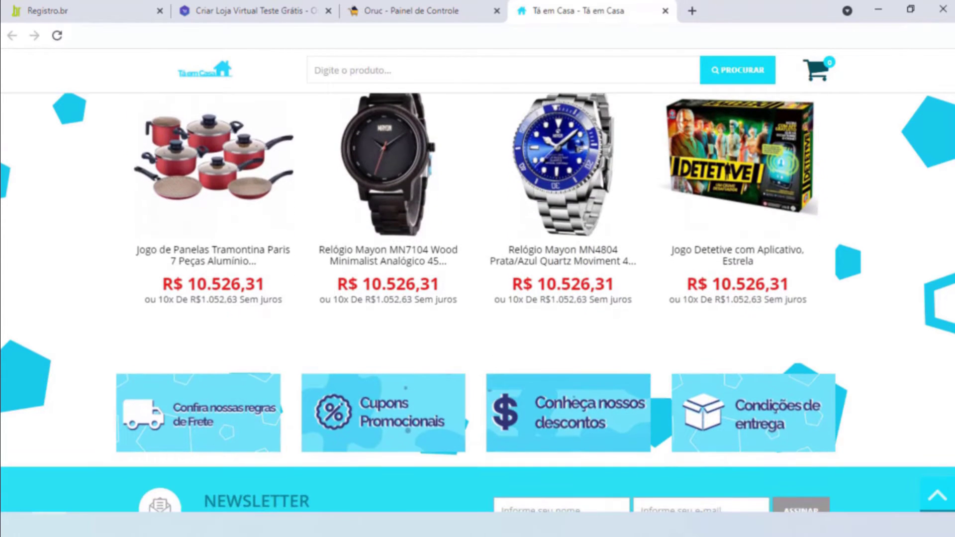
scroll(477, 298, down, 4)
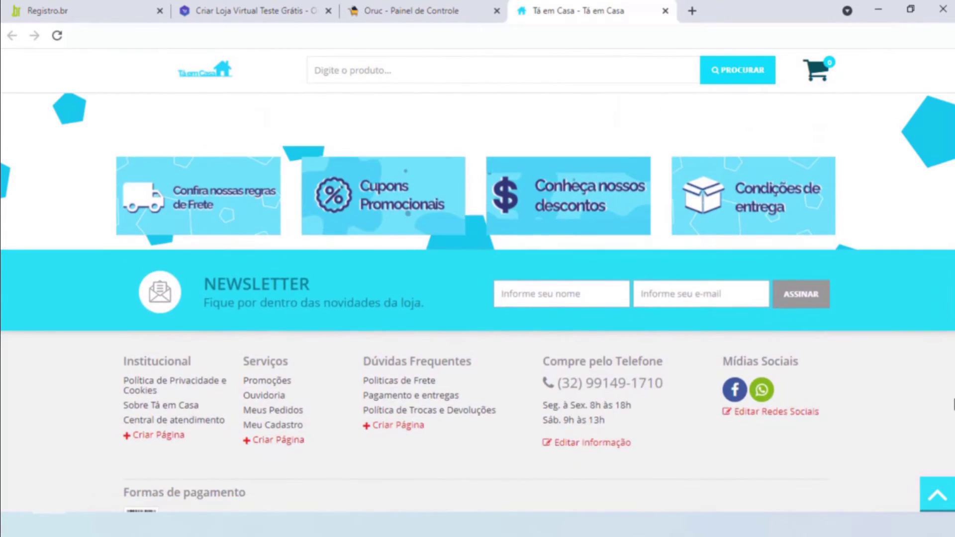
scroll(477, 298, up, 12)
scroll(478, 278, up, 10)
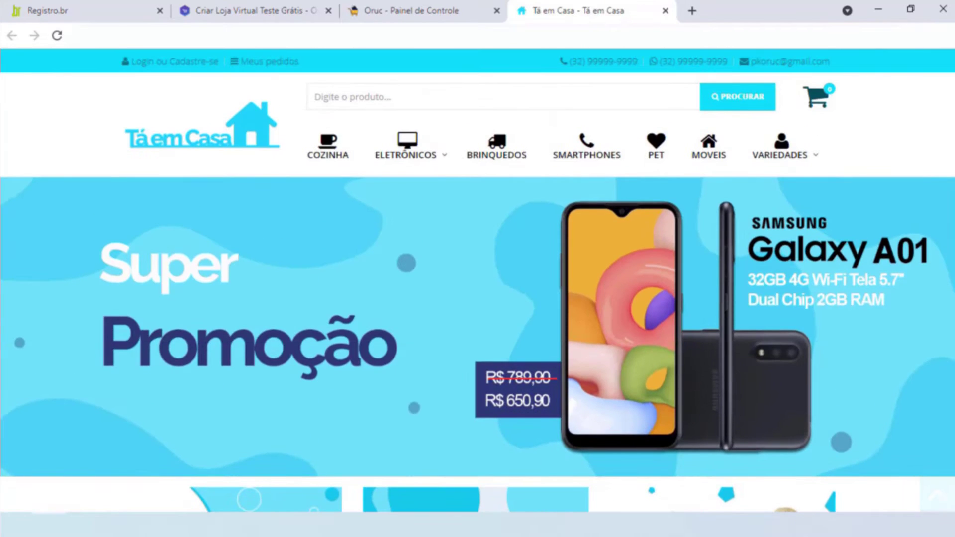
Switch to the Registro.br site and look over its home page, including the domain search
click(420, 7)
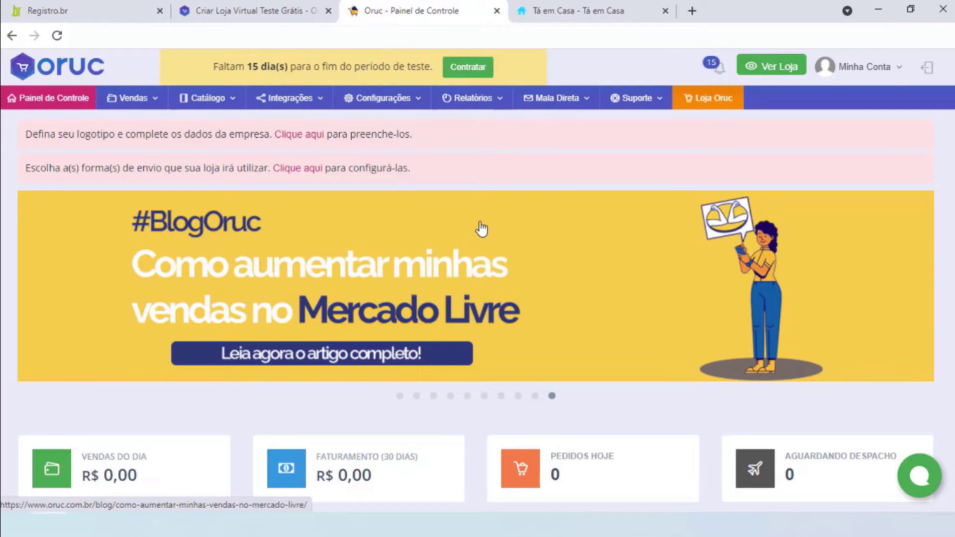
click(117, 9)
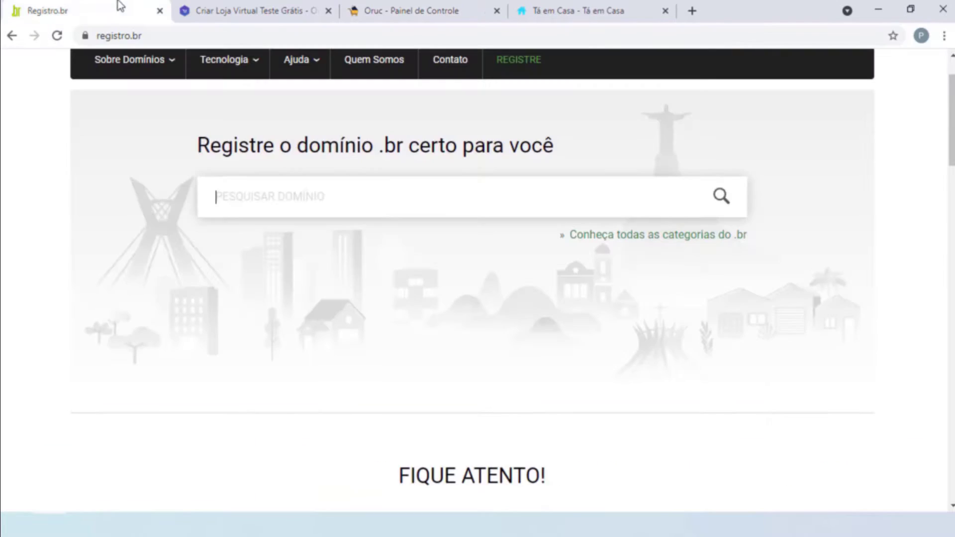
scroll(846, 244, up, 2)
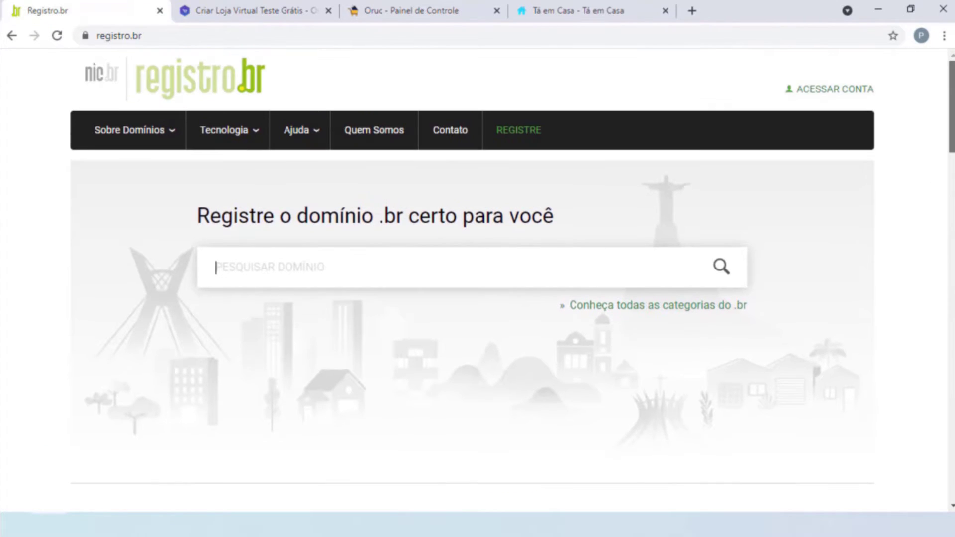
drag(948, 114, 948, 455)
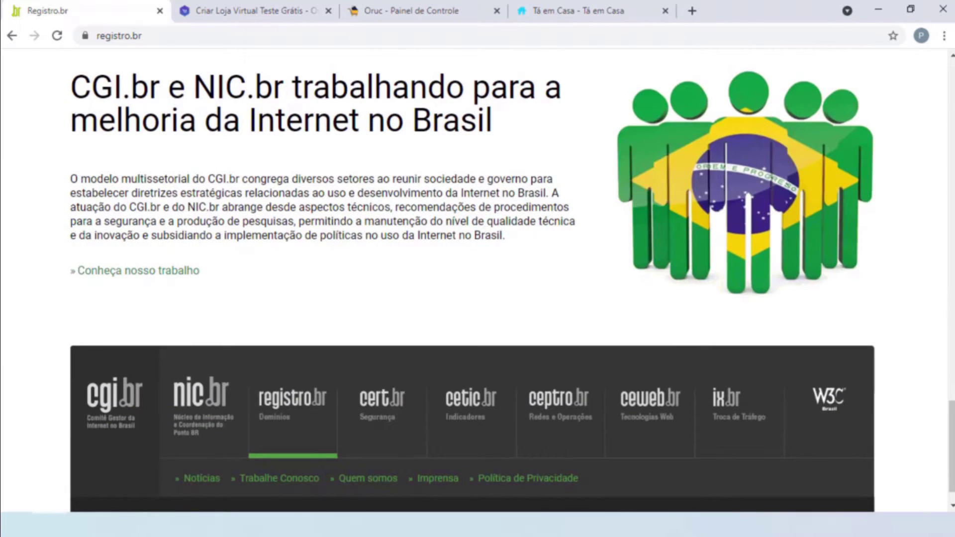
drag(948, 413, 947, 72)
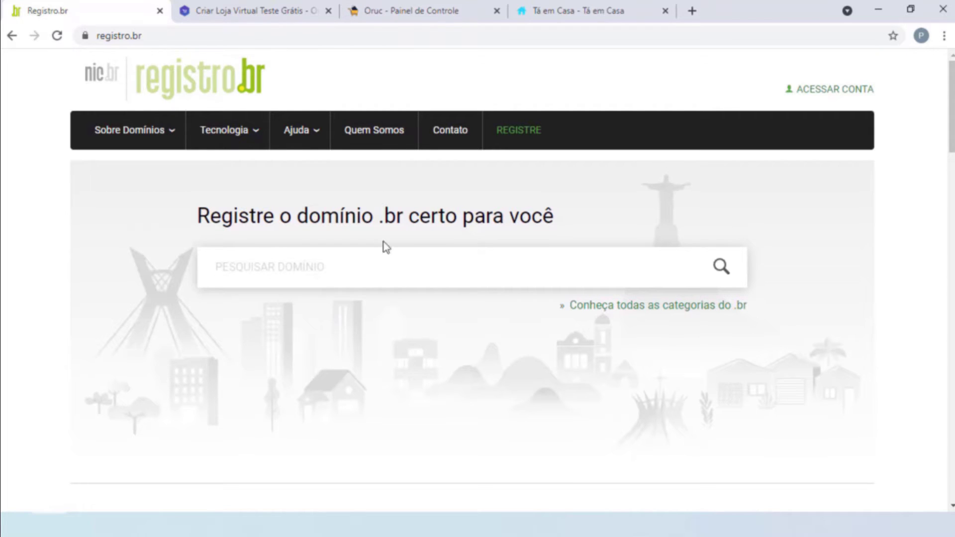
Switch to the Oruc control panel and open the domain settings within the store information of the general settings
click(398, 15)
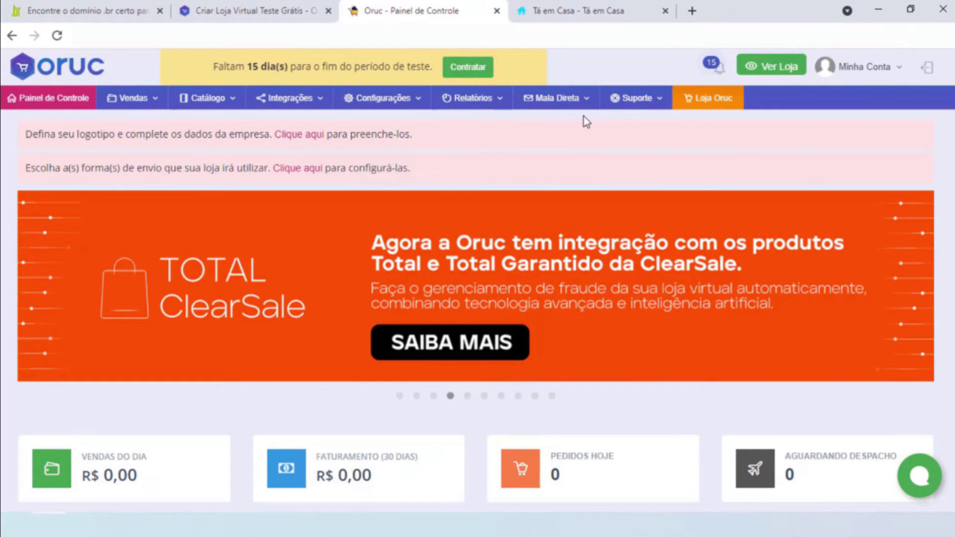
click(390, 103)
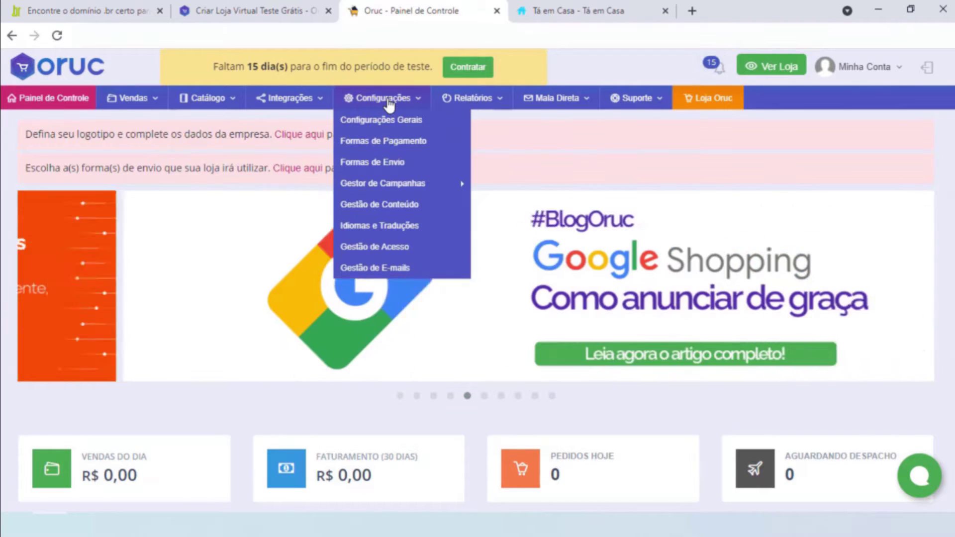
click(205, 99)
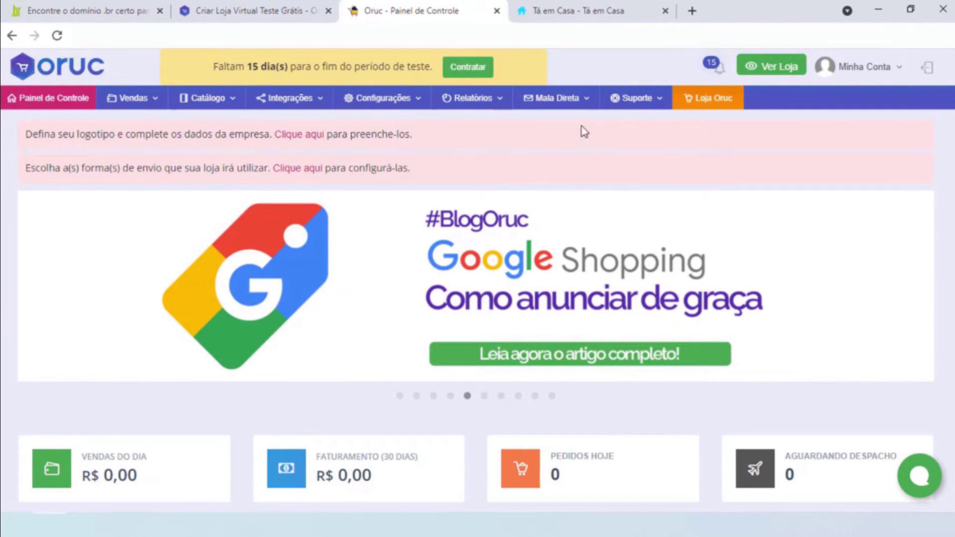
click(390, 99)
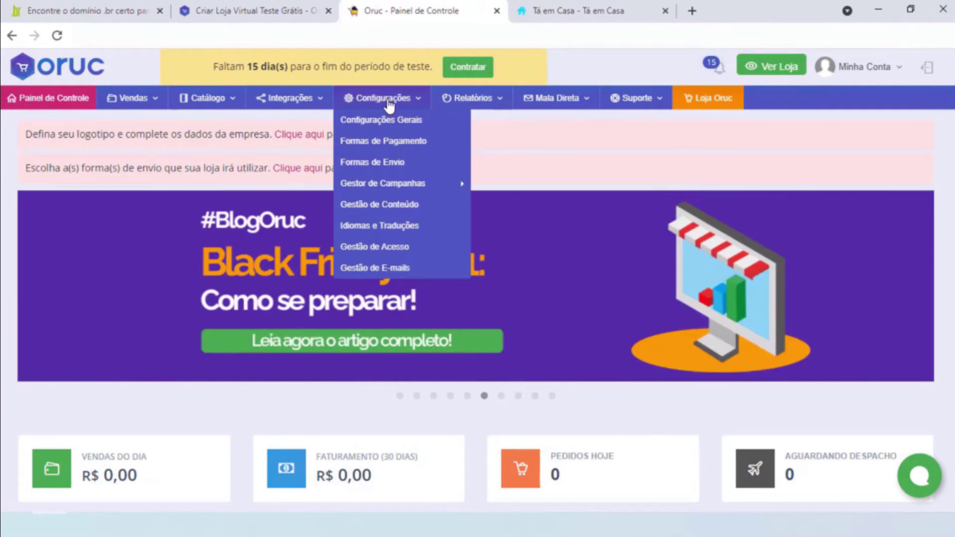
click(381, 121)
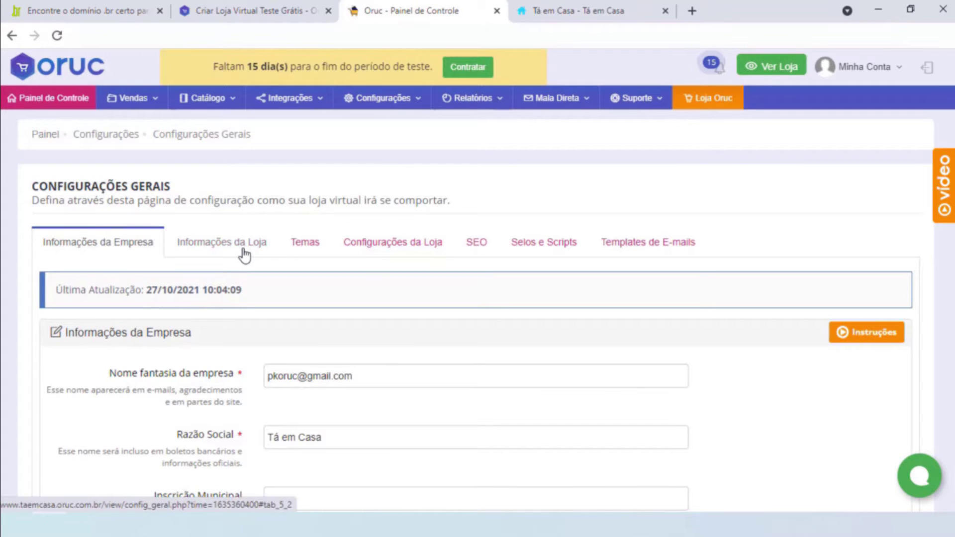
click(244, 249)
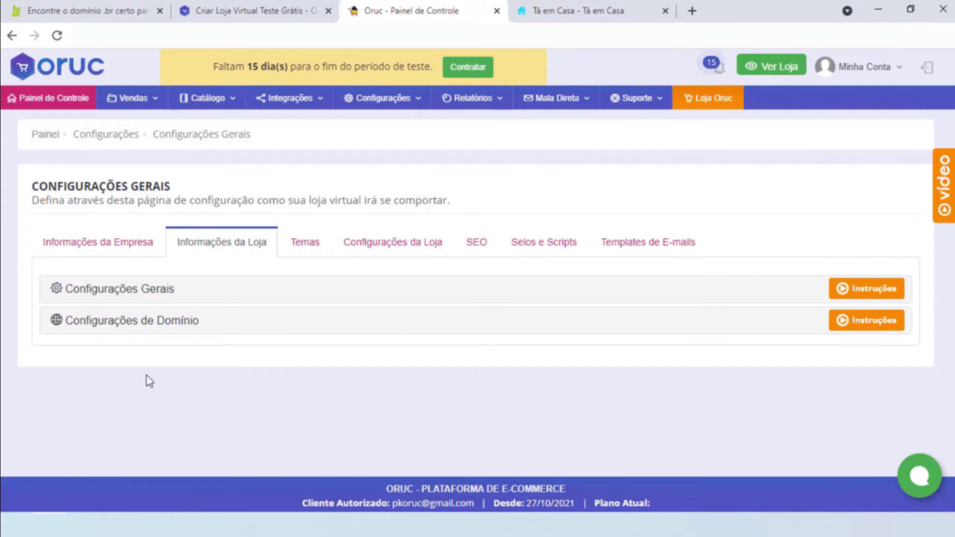
click(197, 324)
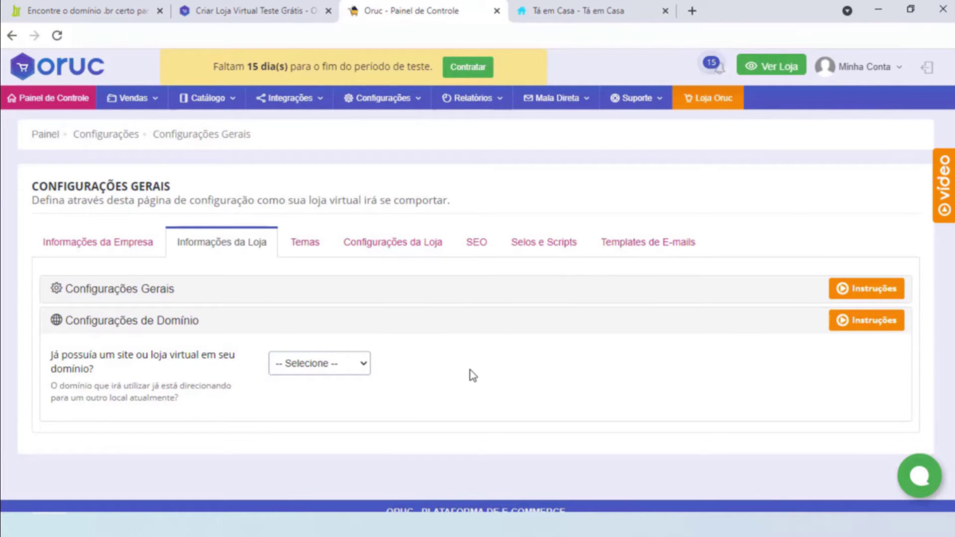
Answer the domain questions with Não for an existing site, Ficará tudo aqui for e-mails and Sim / Não Preciso for the e-mail backup
click(309, 362)
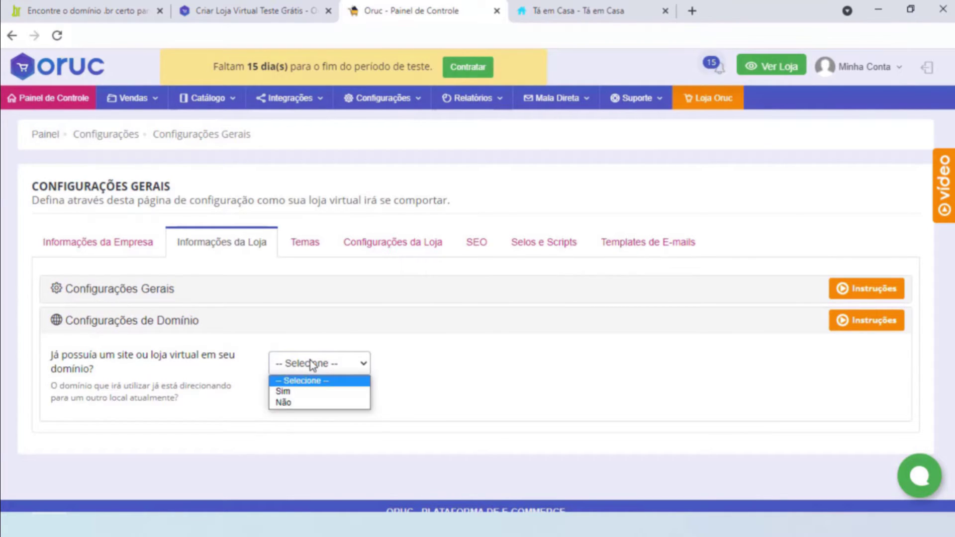
click(324, 404)
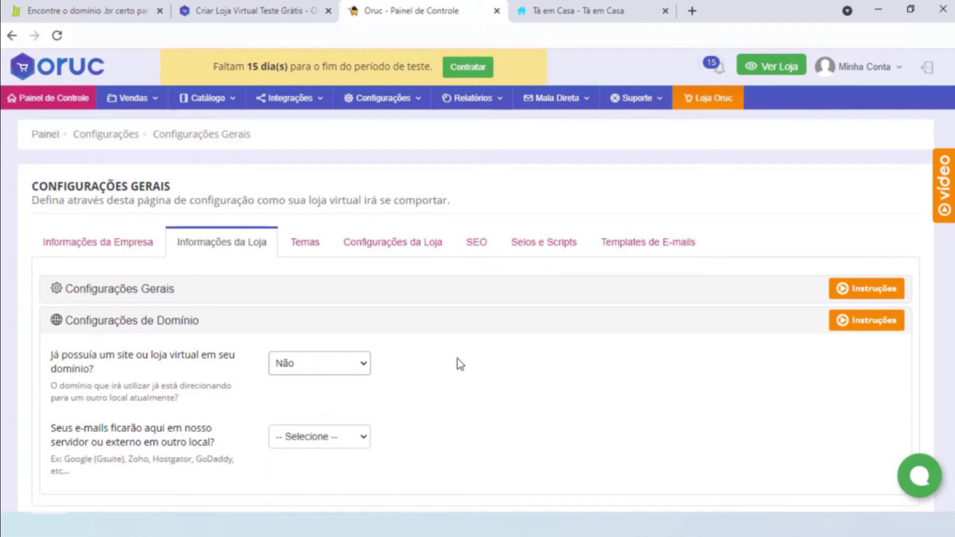
scroll(448, 363, down, 2)
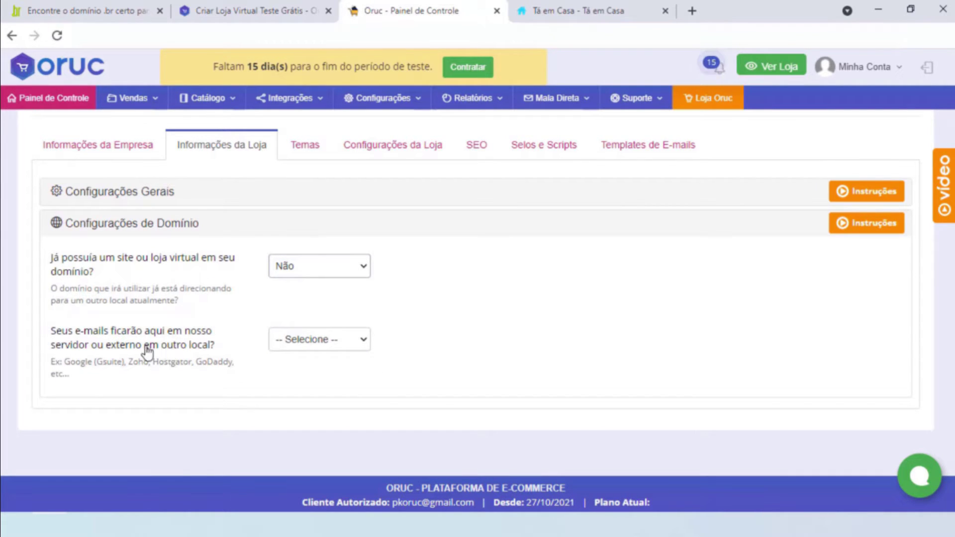
click(365, 348)
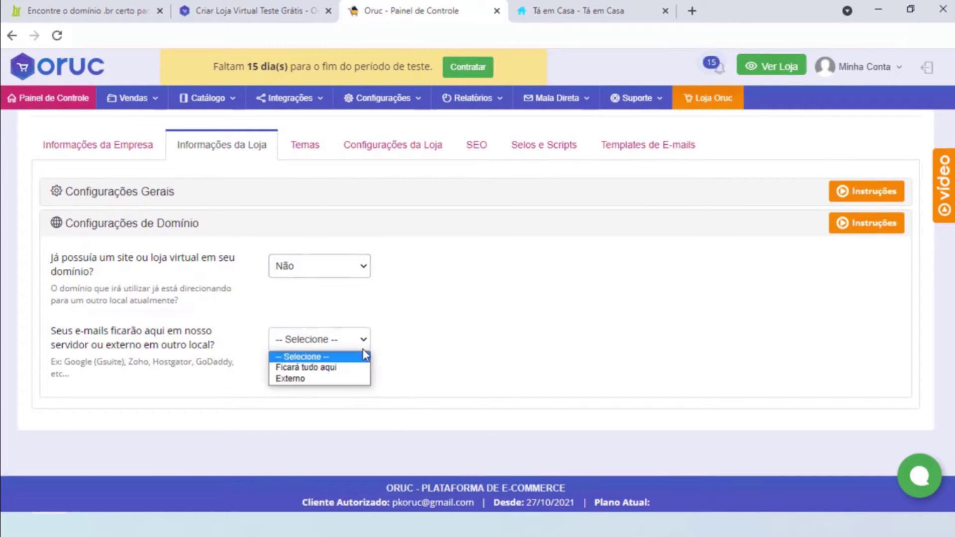
click(340, 368)
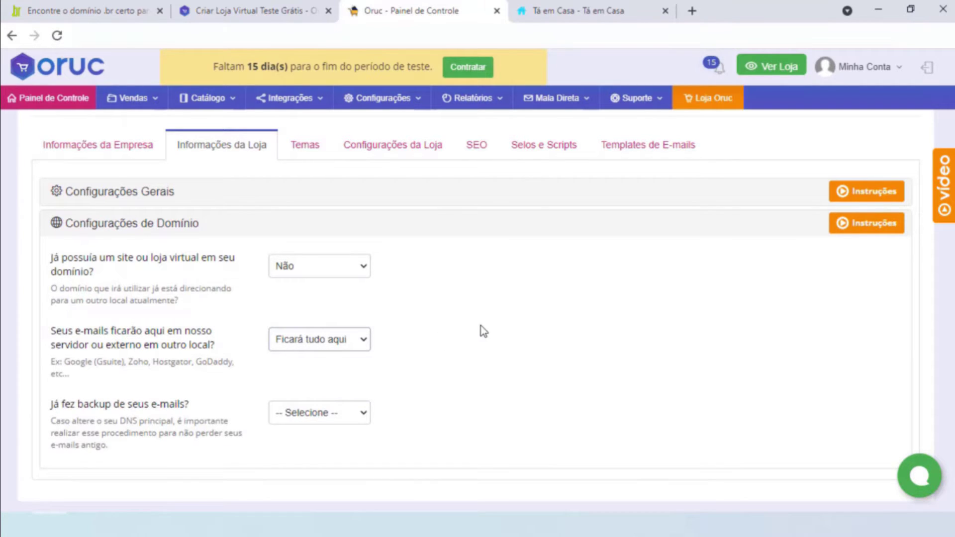
scroll(447, 331, down, 2)
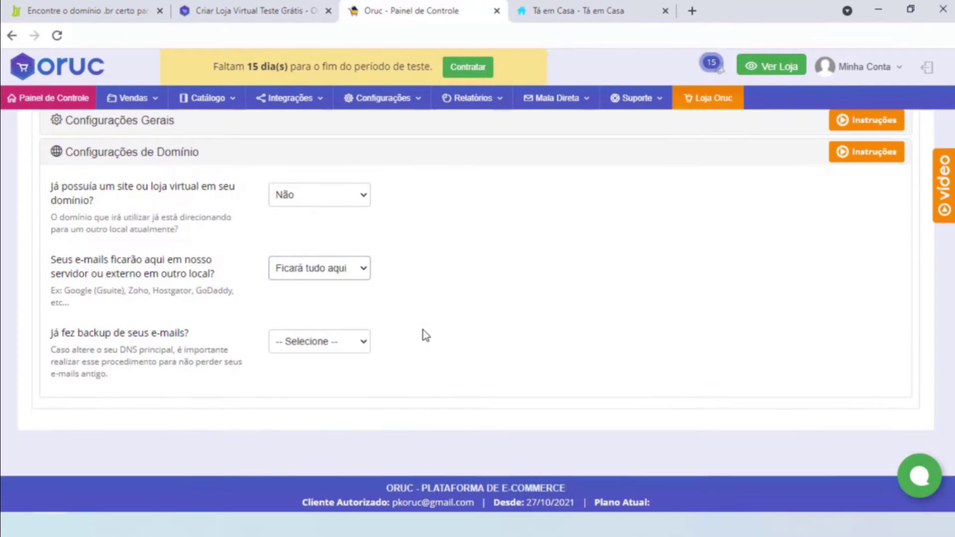
click(352, 347)
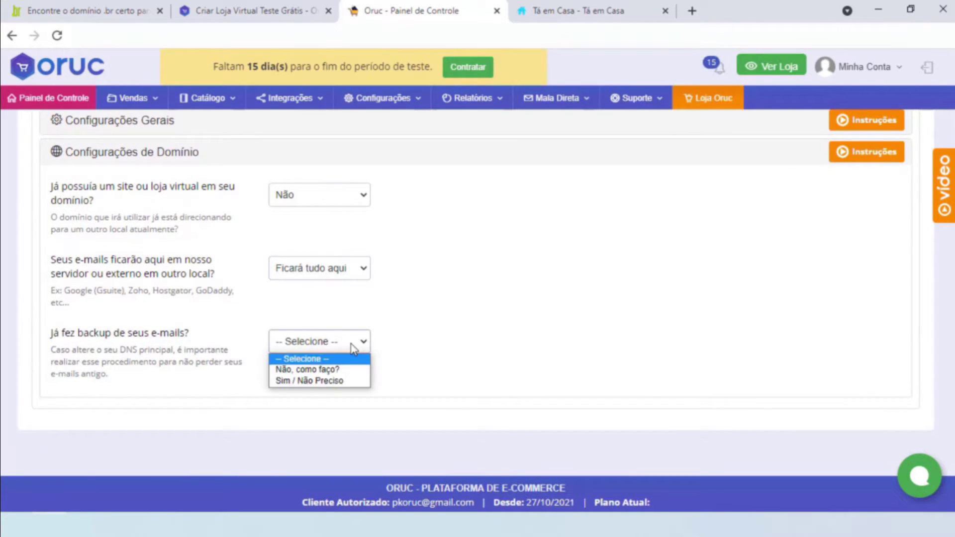
click(313, 381)
Read the instructions for setting the definitive domain, down to the Domínio Definitivo field
scroll(431, 328, down, 5)
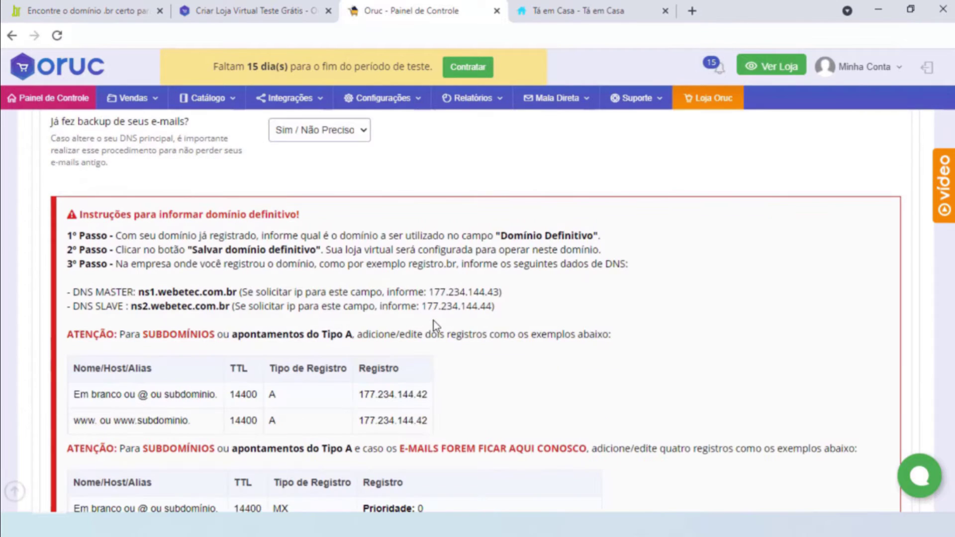
scroll(447, 259, down, 1)
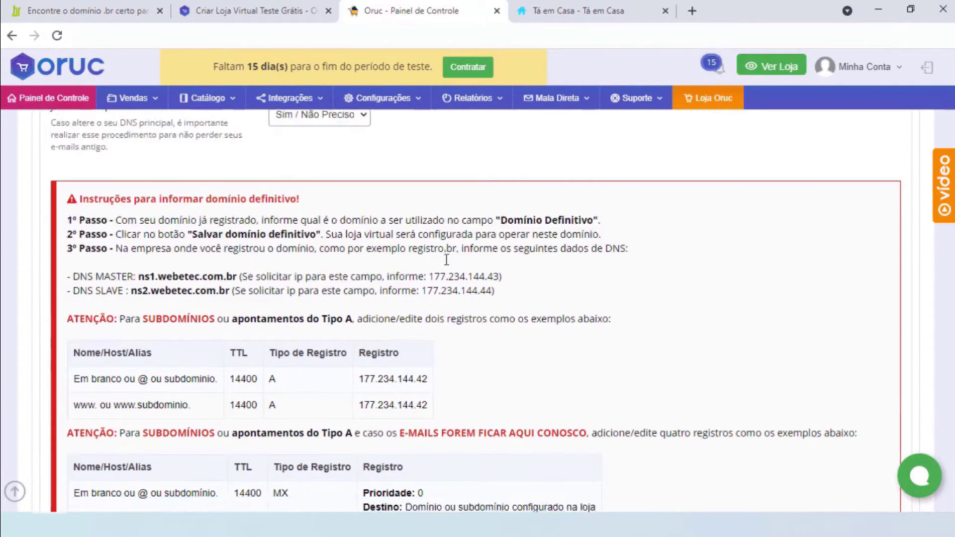
scroll(447, 260, down, 10)
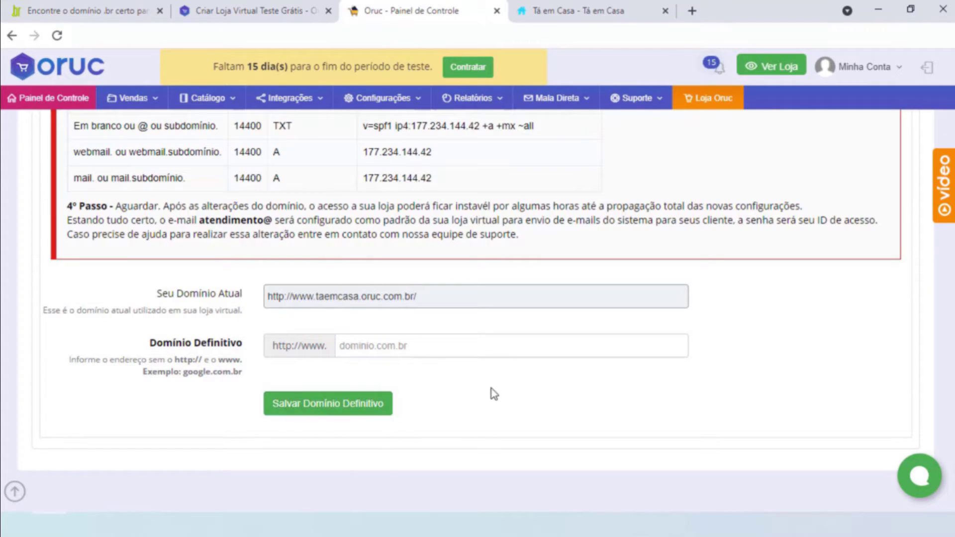
Reread the definitive domain instructions, including the DNS servers, the record tables for subdomains and e-mails, and the waiting period
scroll(490, 395, up, 7)
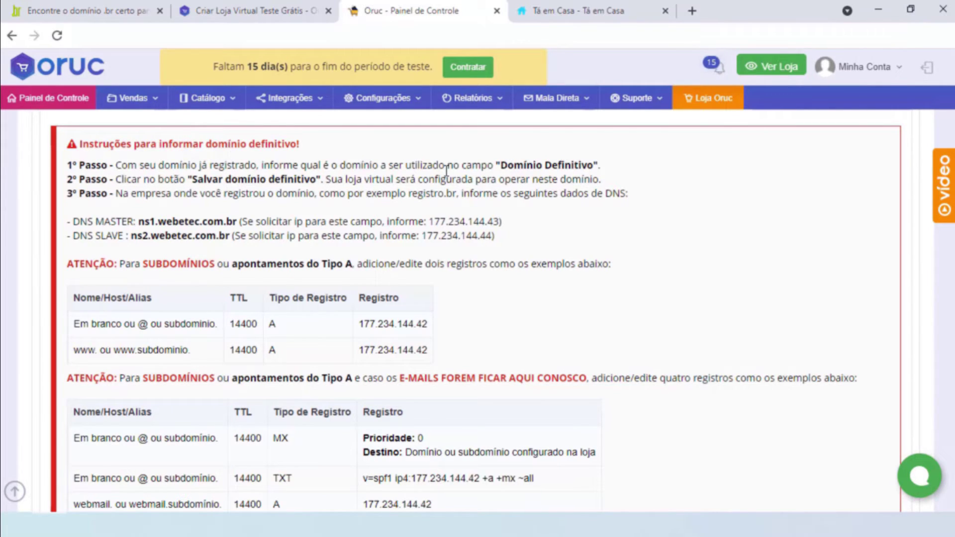
scroll(463, 308, down, 6)
scroll(479, 413, up, 3)
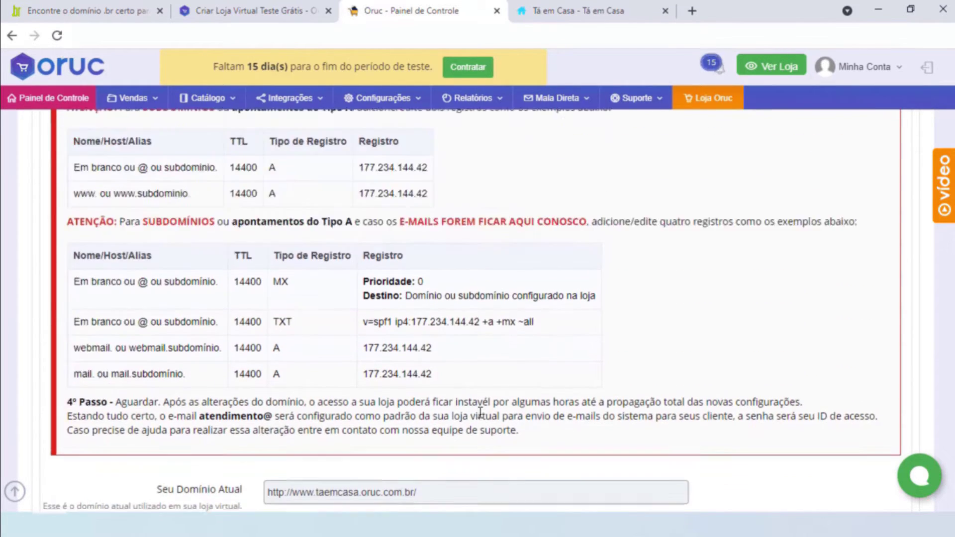
scroll(481, 412, up, 6)
scroll(485, 393, down, 4)
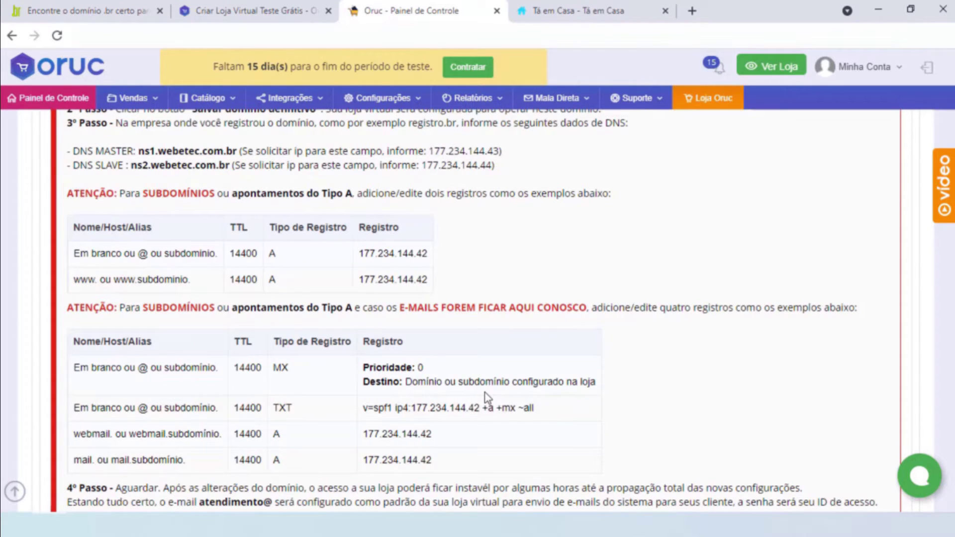
scroll(326, 309, up, 2)
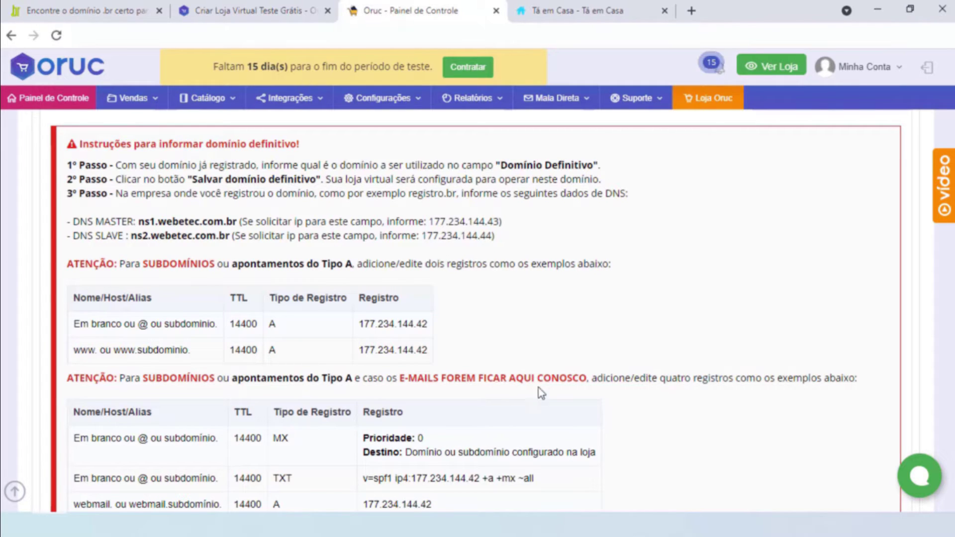
scroll(785, 405, up, 5)
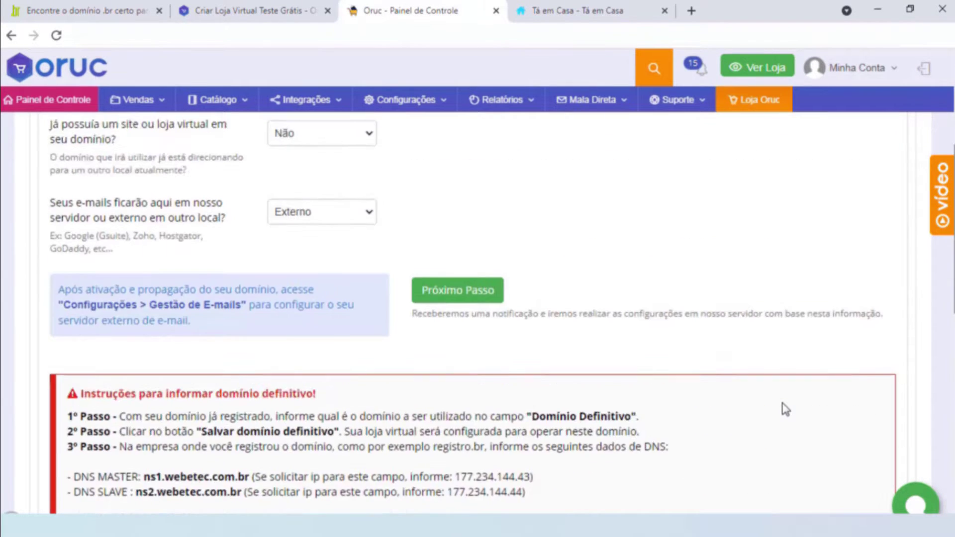
Open the instruction video for the domain settings and close it again
scroll(785, 408, up, 4)
click(851, 301)
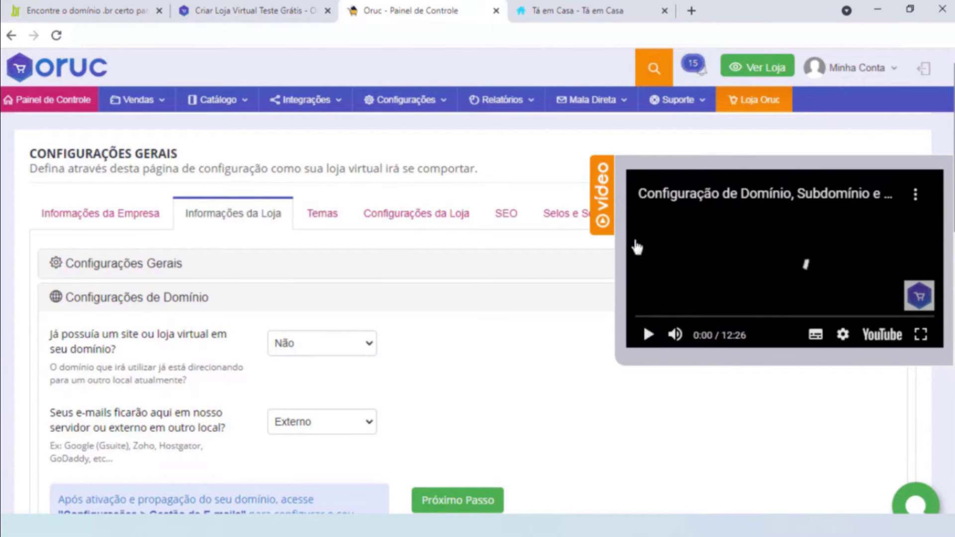
click(694, 373)
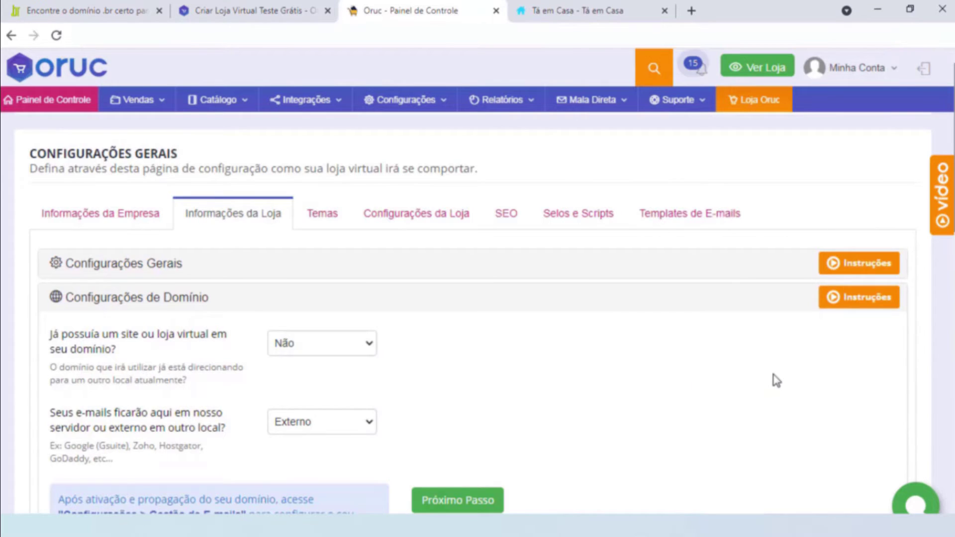
Open the Configurações Gerais section of the store information and review the store title, slogan, logo and favicon settings
scroll(776, 380, down, 4)
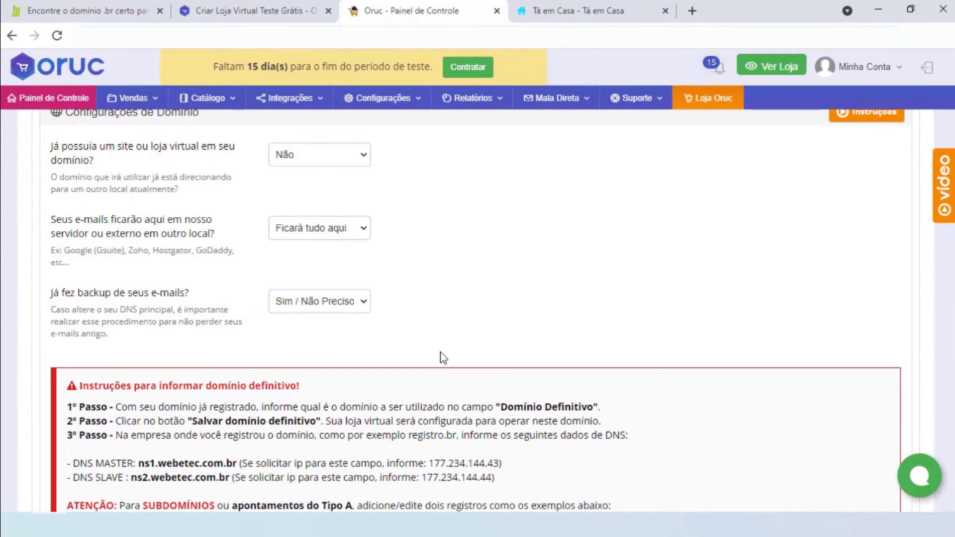
scroll(501, 295, down, 4)
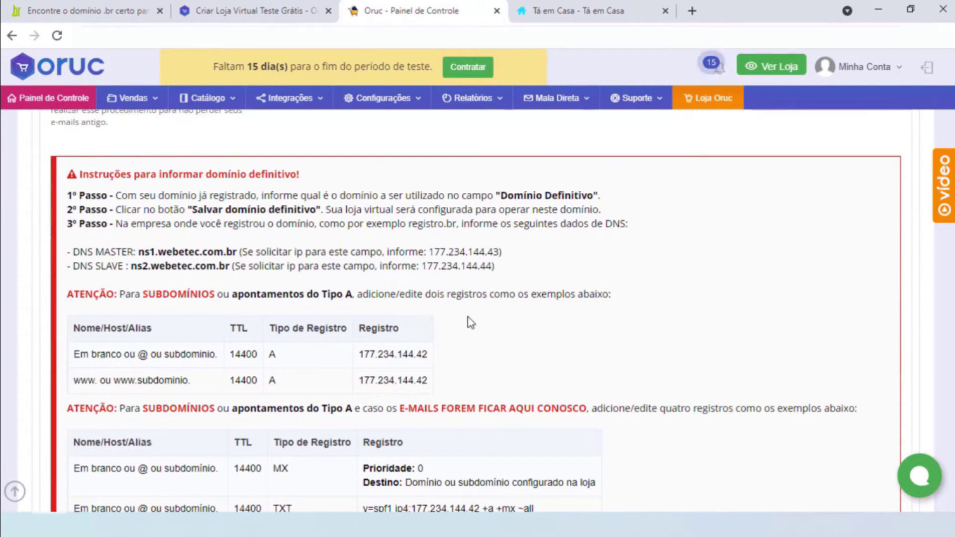
scroll(465, 321, up, 5)
scroll(463, 317, up, 2)
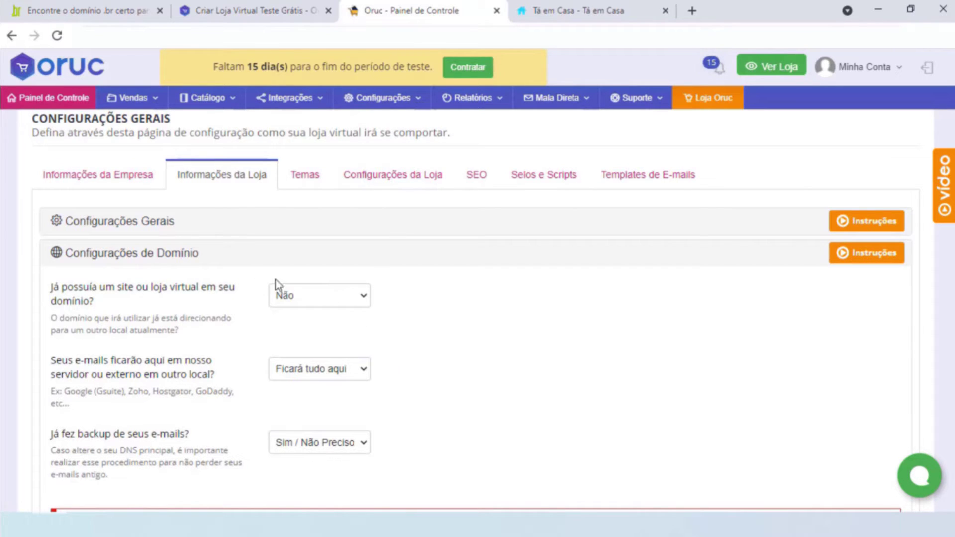
click(141, 225)
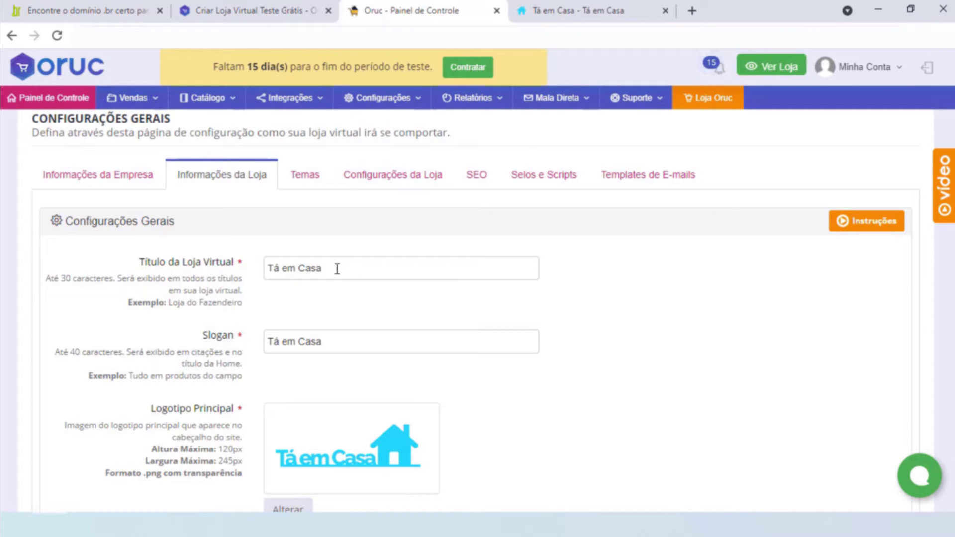
scroll(347, 259, down, 3)
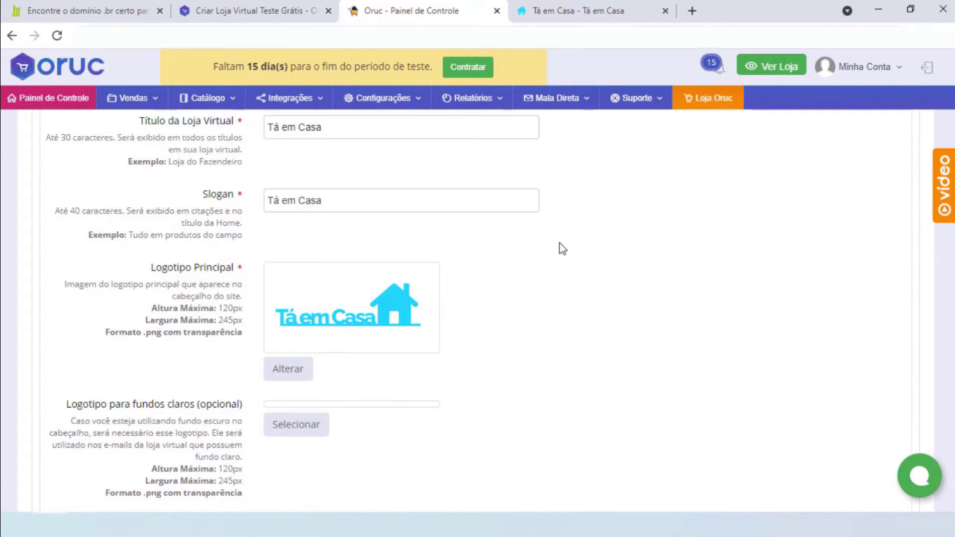
scroll(558, 247, down, 2)
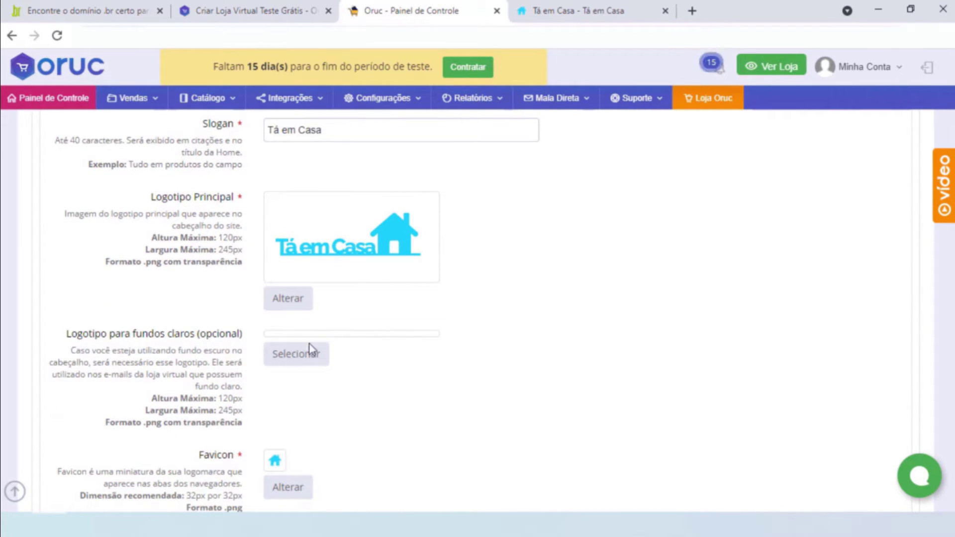
scroll(446, 334, down, 2)
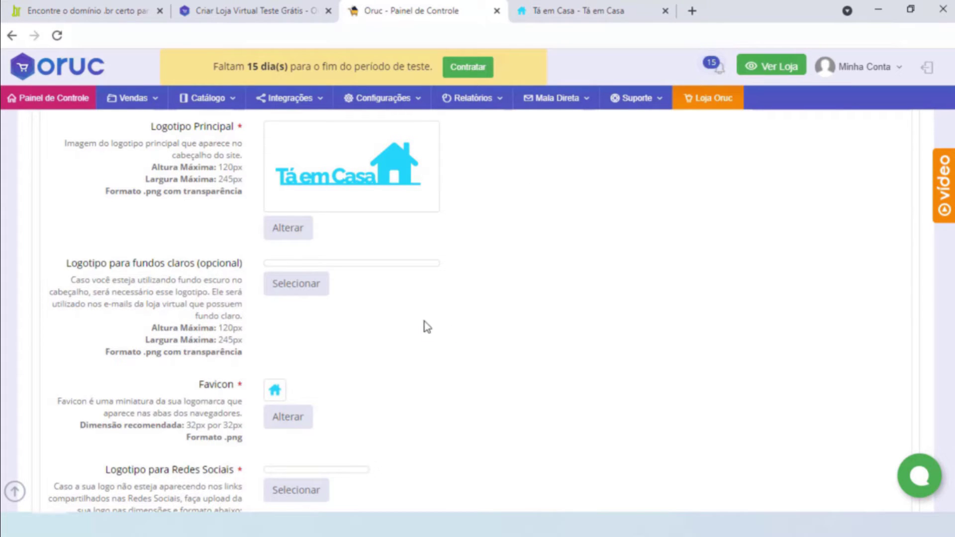
scroll(427, 328, down, 2)
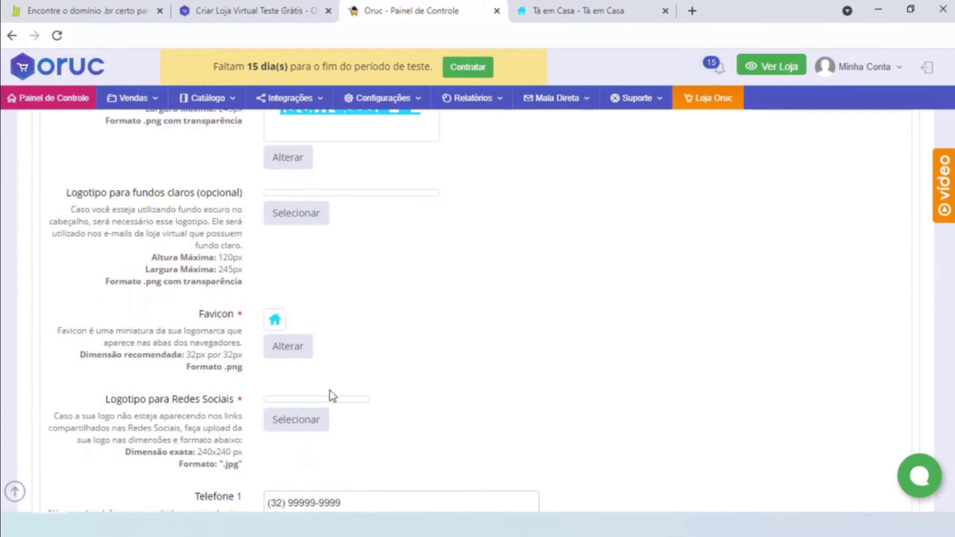
Review the social network logo and the phone, WhatsApp, e-mail and Skype fields in the store's general settings
scroll(442, 369, down, 6)
scroll(361, 410, up, 4)
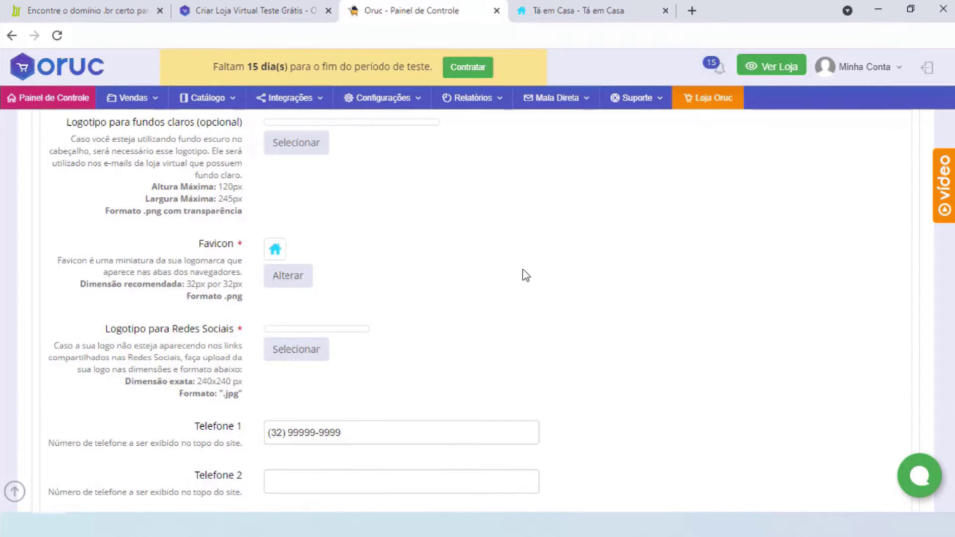
scroll(572, 266, down, 4)
scroll(616, 277, down, 4)
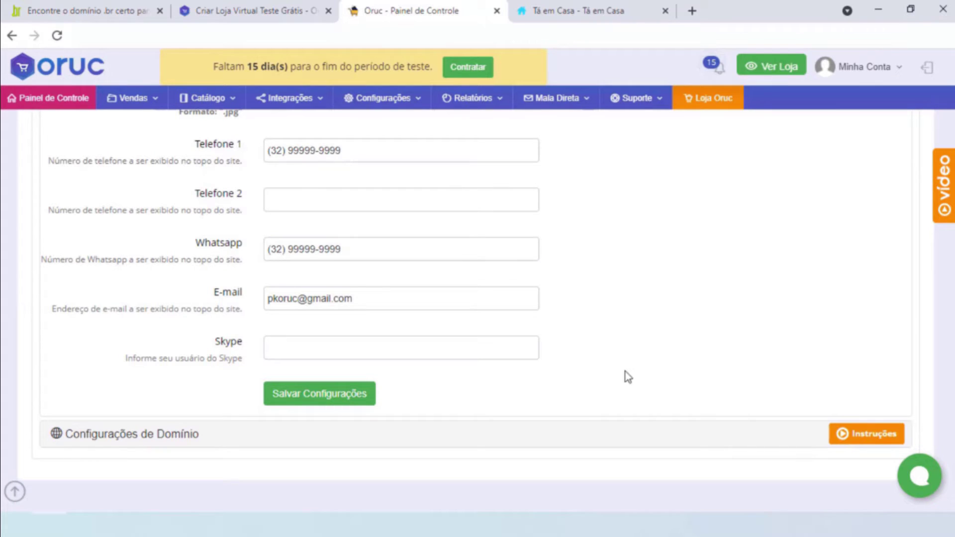
scroll(422, 347, up, 6)
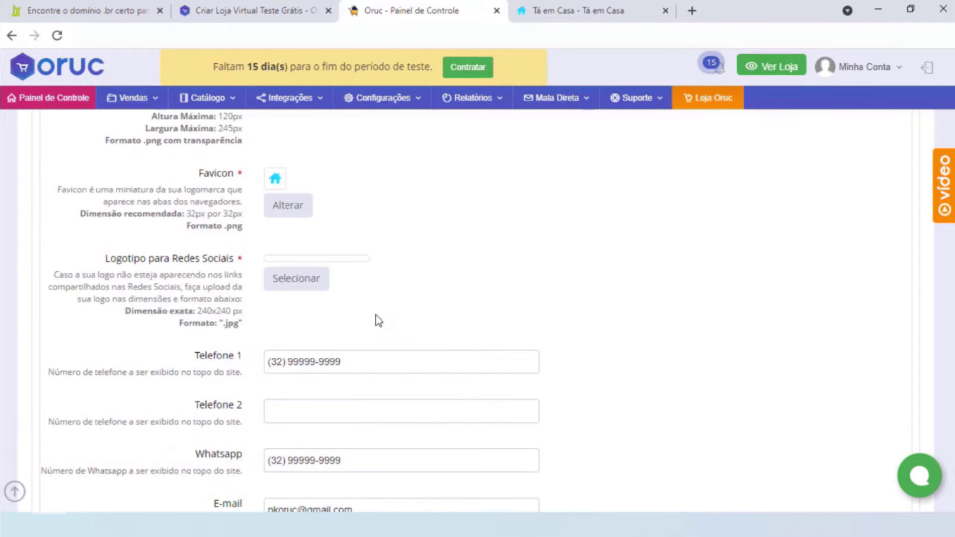
scroll(436, 273, down, 7)
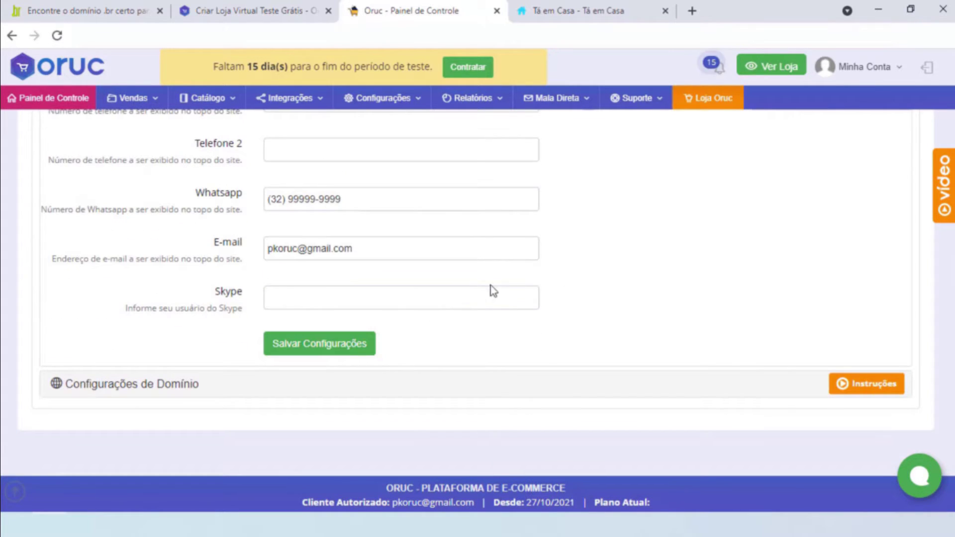
scroll(582, 299, up, 9)
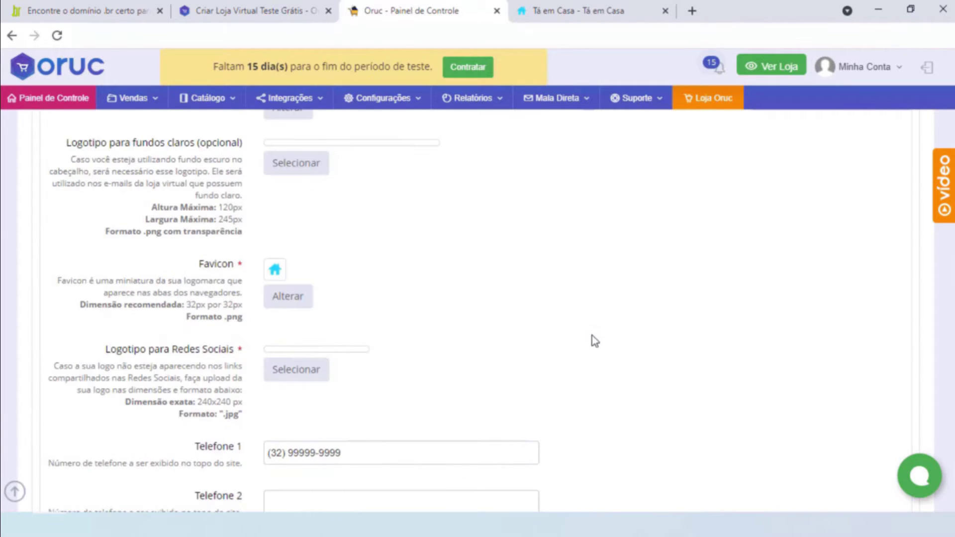
scroll(592, 339, up, 12)
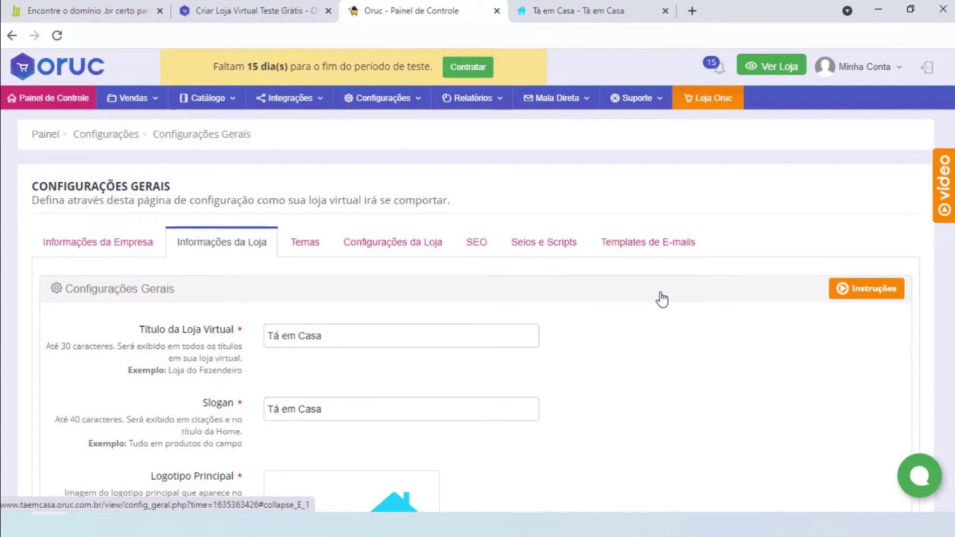
Open the catalogue's departments page and collapse the department tree
mouse_move(208, 98)
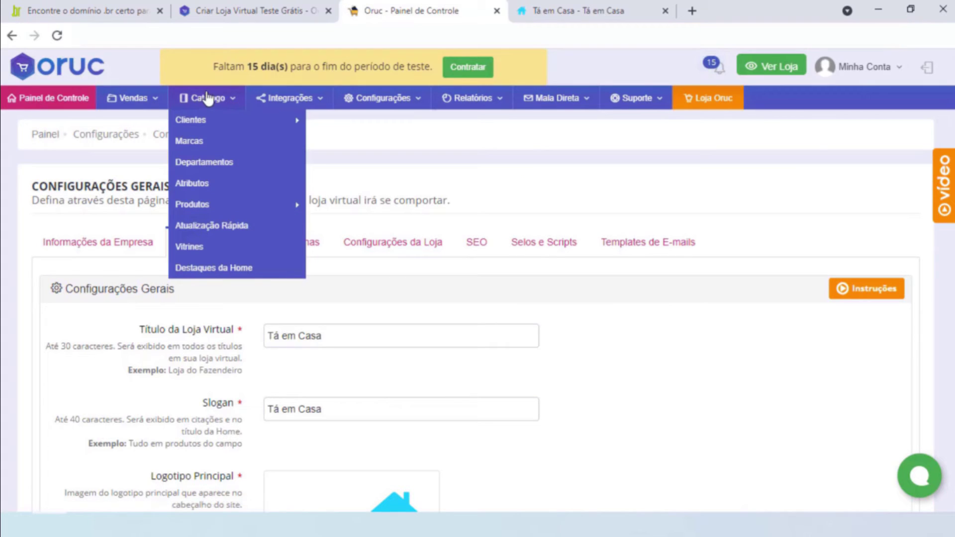
click(214, 168)
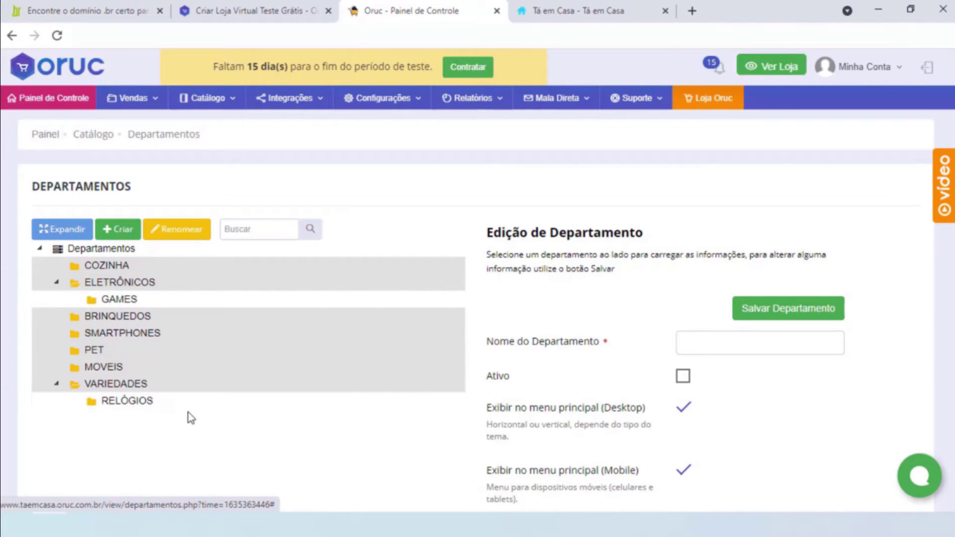
click(41, 248)
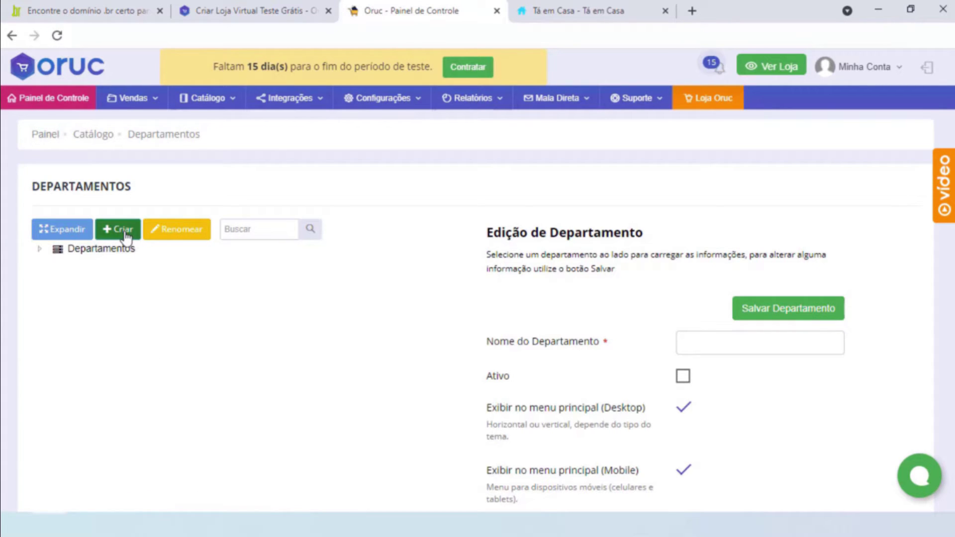
Expand the department tree and create a new department under the Departamentos root, keeping its default name
click(77, 249)
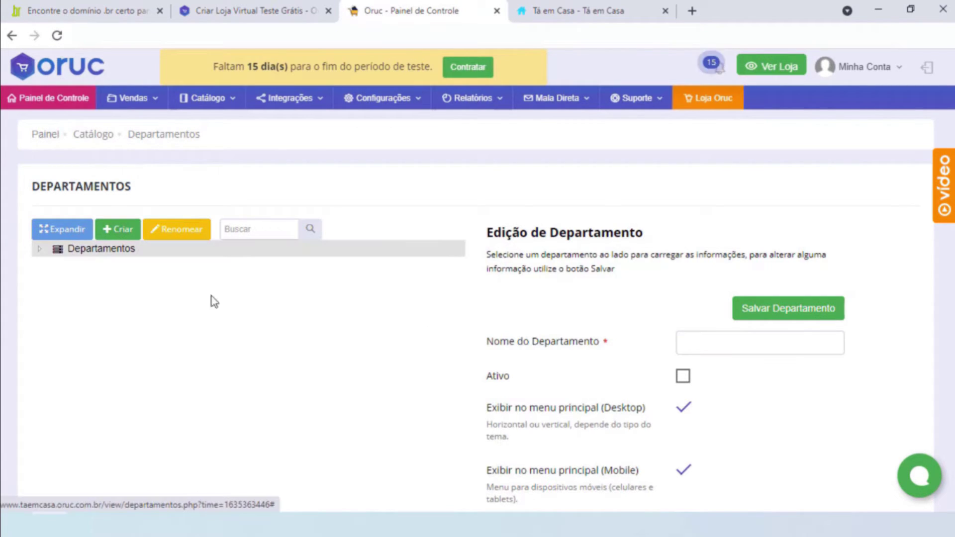
click(40, 249)
click(118, 229)
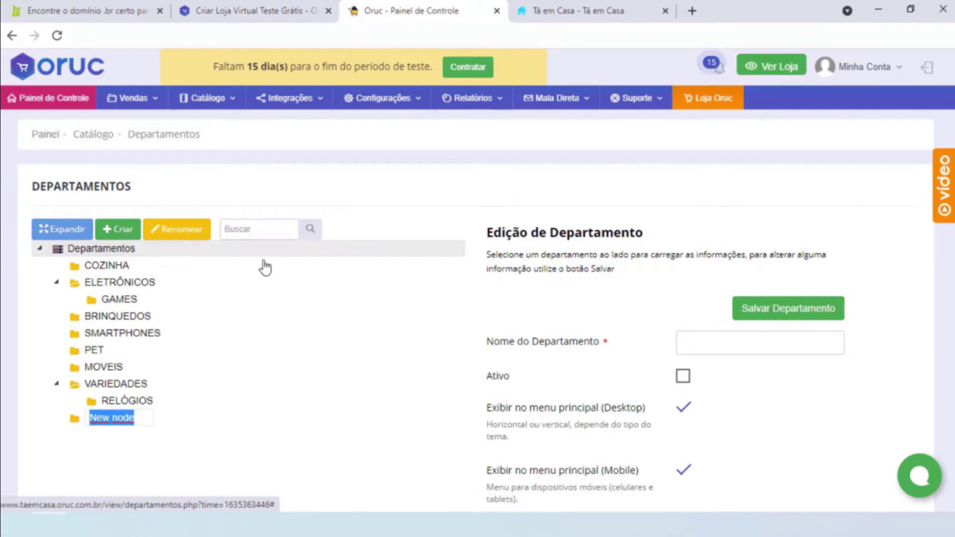
scroll(714, 272, down, 3)
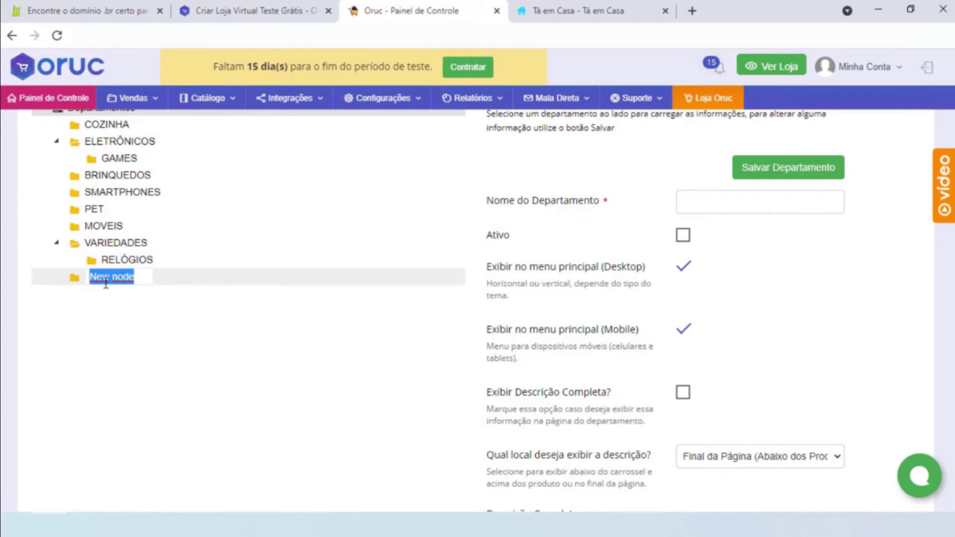
key(Return)
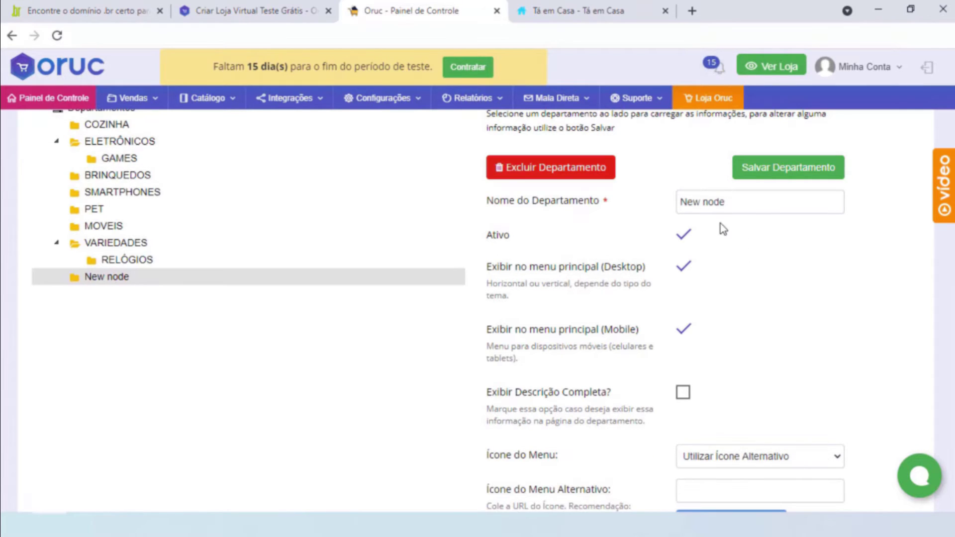
Review the new department's display options, comparing the Ícone do Menu choices with the department icons in the Tá em Casa storefront
scroll(723, 229, up, 2)
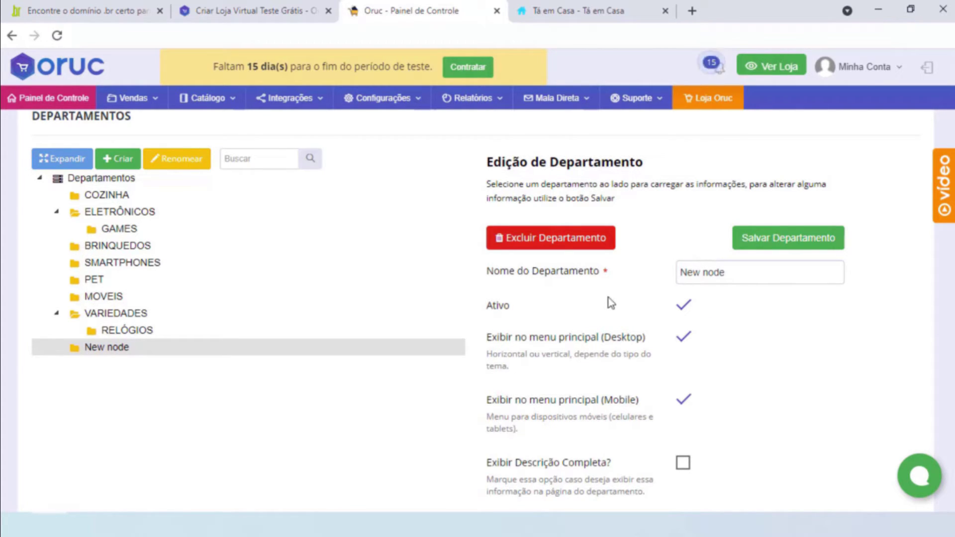
scroll(831, 324, down, 4)
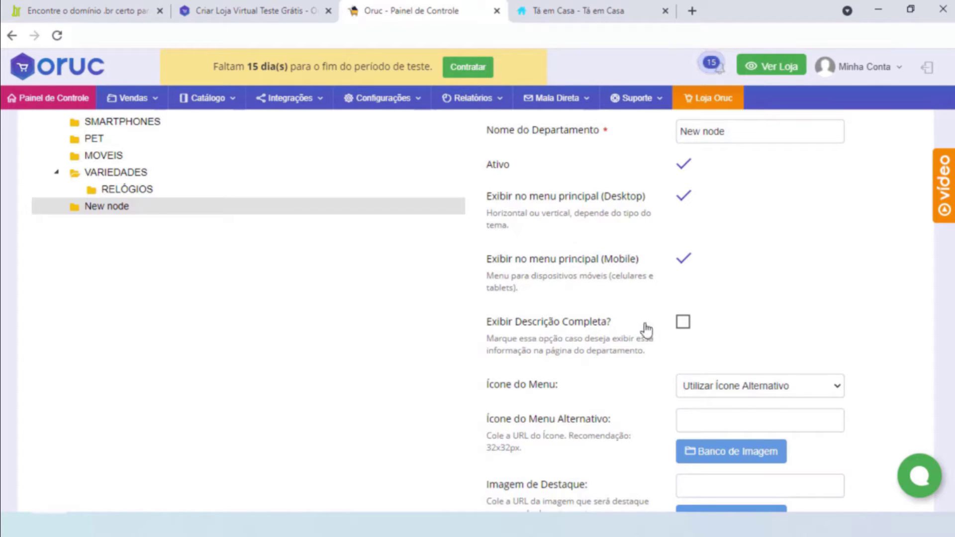
scroll(718, 292, down, 3)
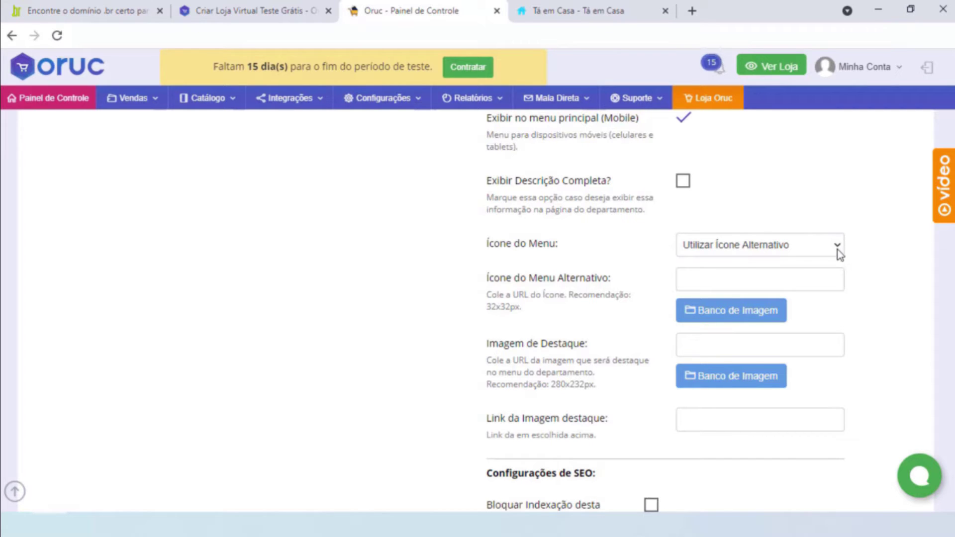
click(601, 10)
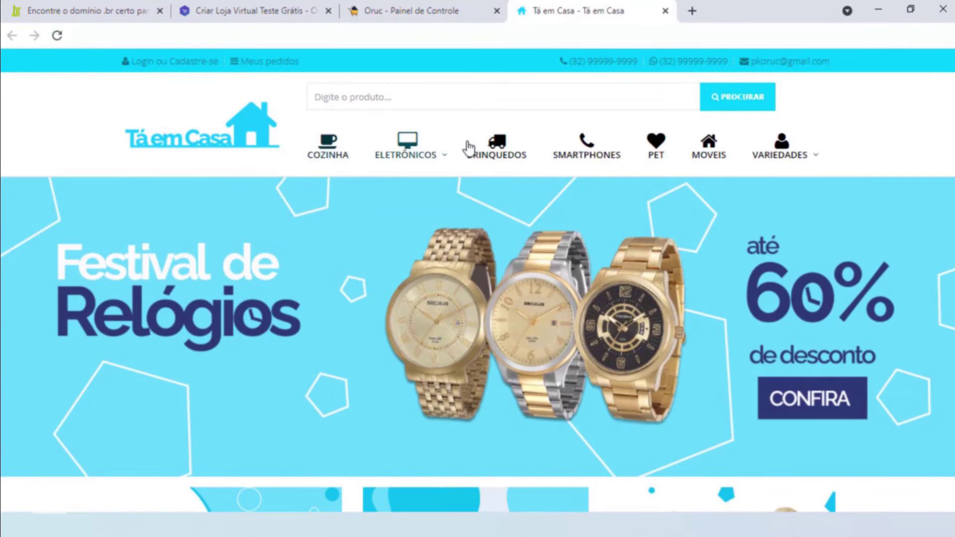
click(431, 9)
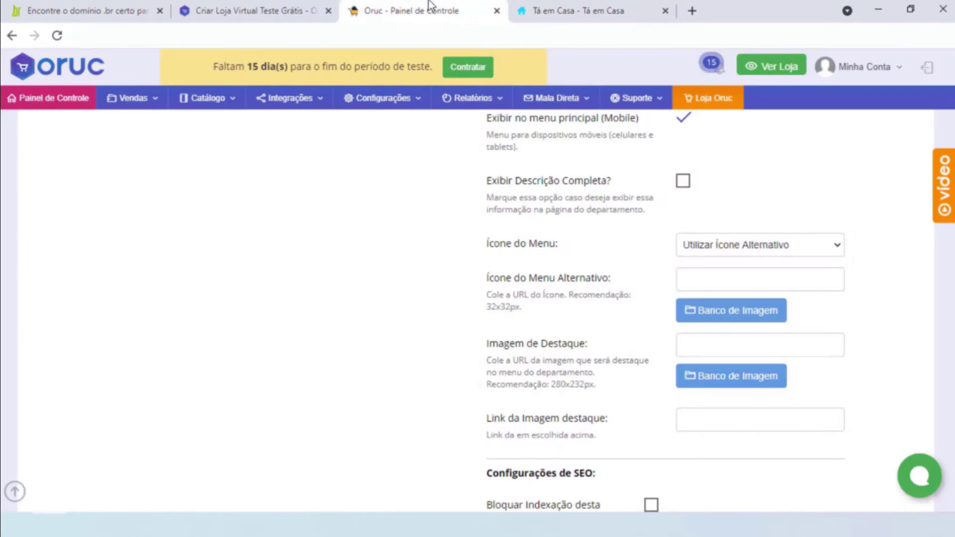
click(827, 252)
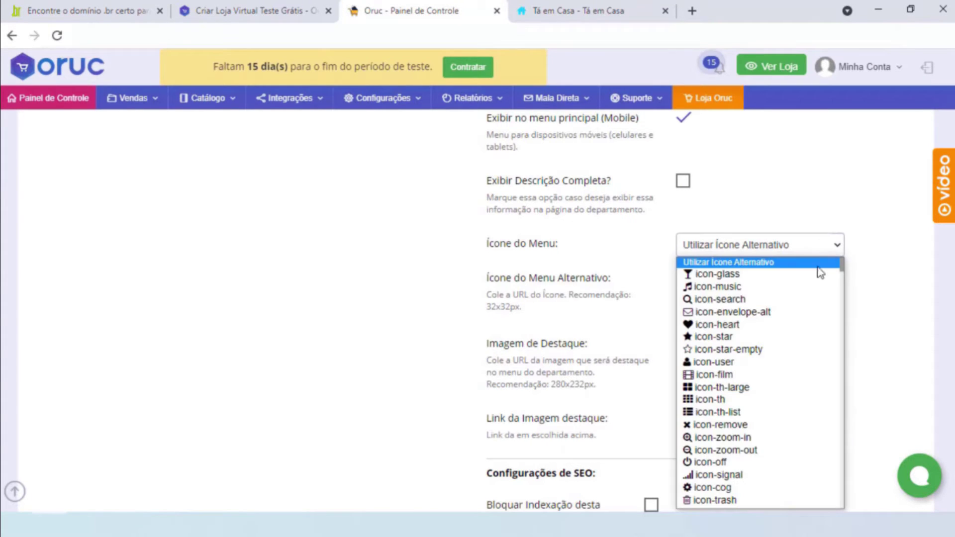
click(905, 295)
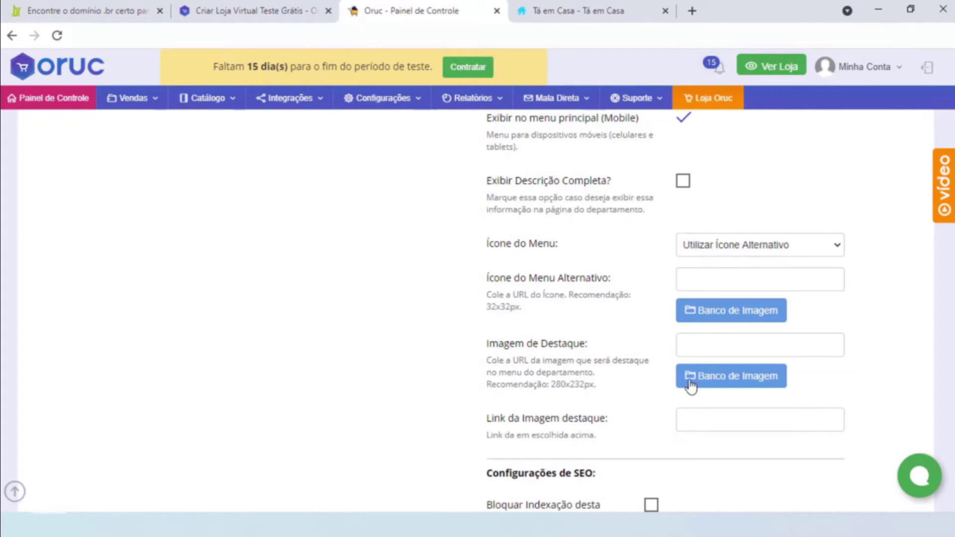
Review the department's highlight image fields and its SEO settings: indexing block, Meta Title, Meta Description and Meta Keywords
scroll(851, 289, down, 3)
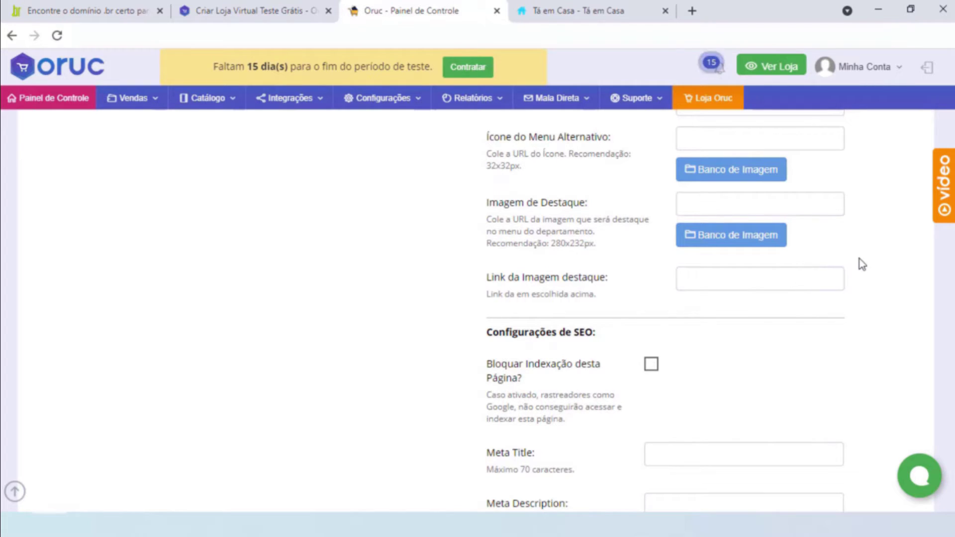
scroll(670, 336, up, 1)
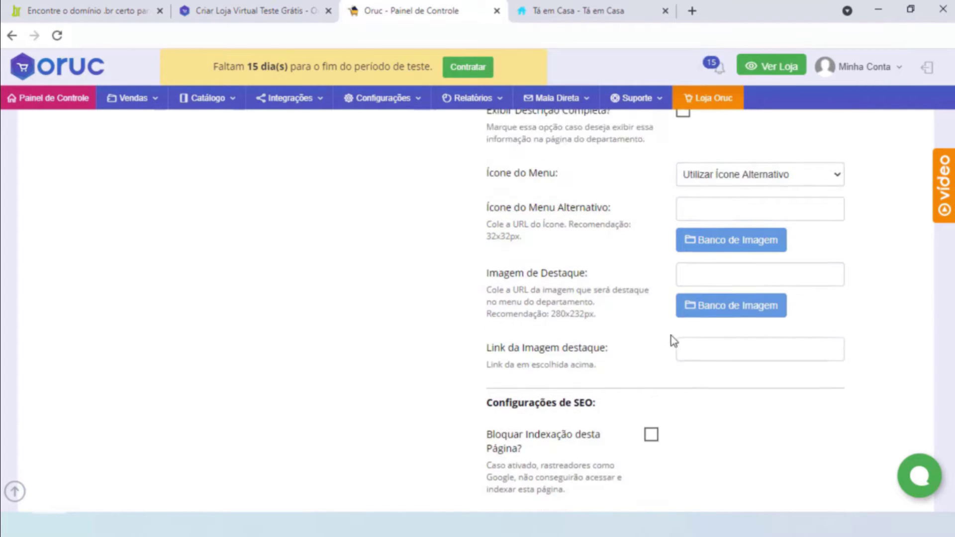
scroll(670, 335, down, 2)
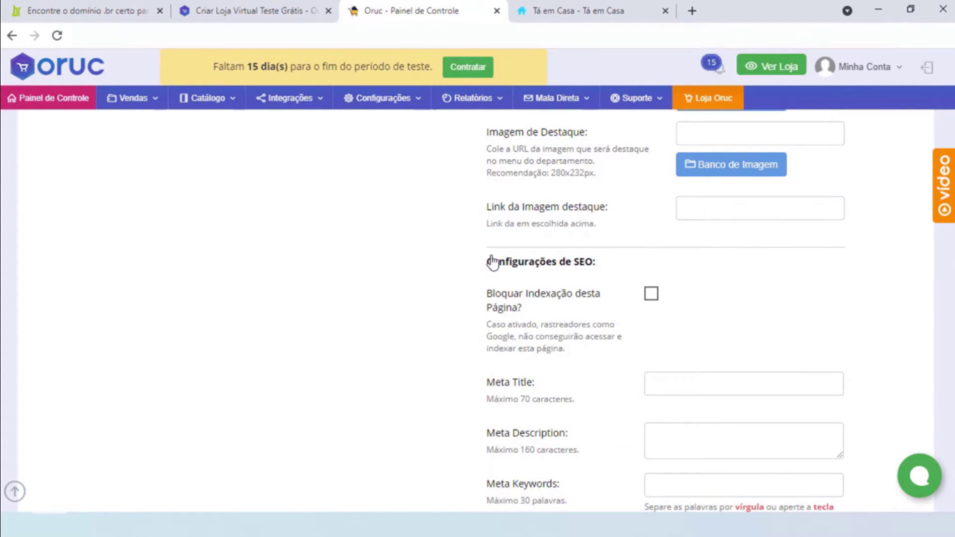
scroll(487, 264, down, 3)
scroll(490, 271, up, 1)
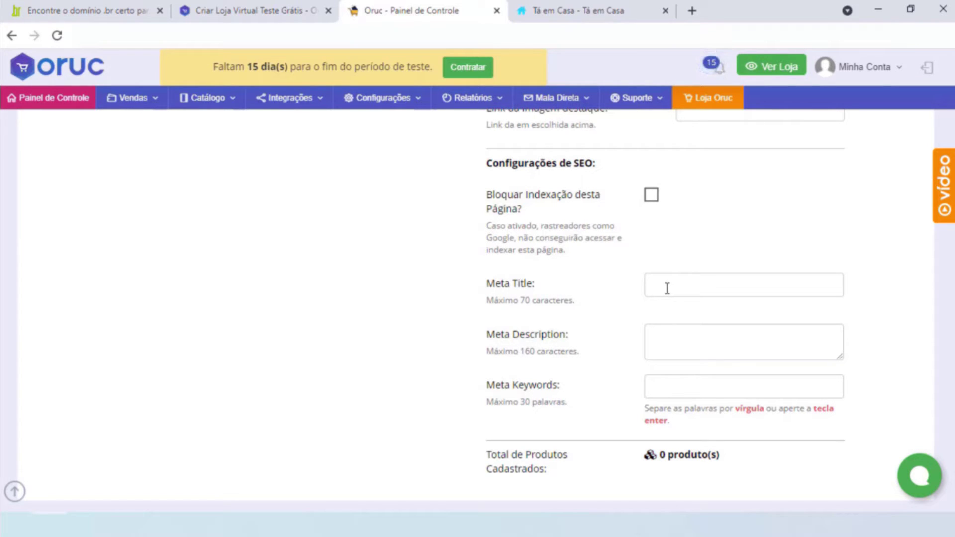
scroll(667, 289, down, 1)
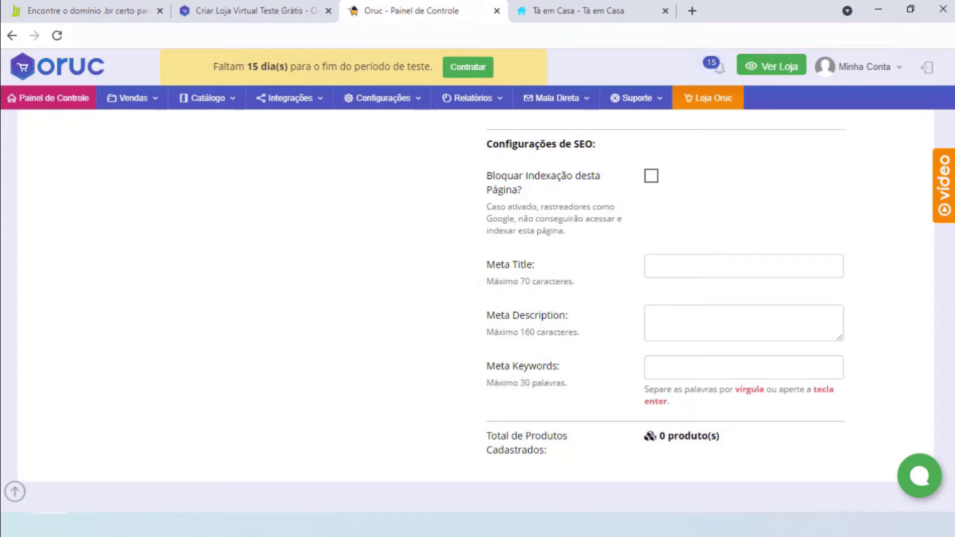
scroll(667, 299, up, 2)
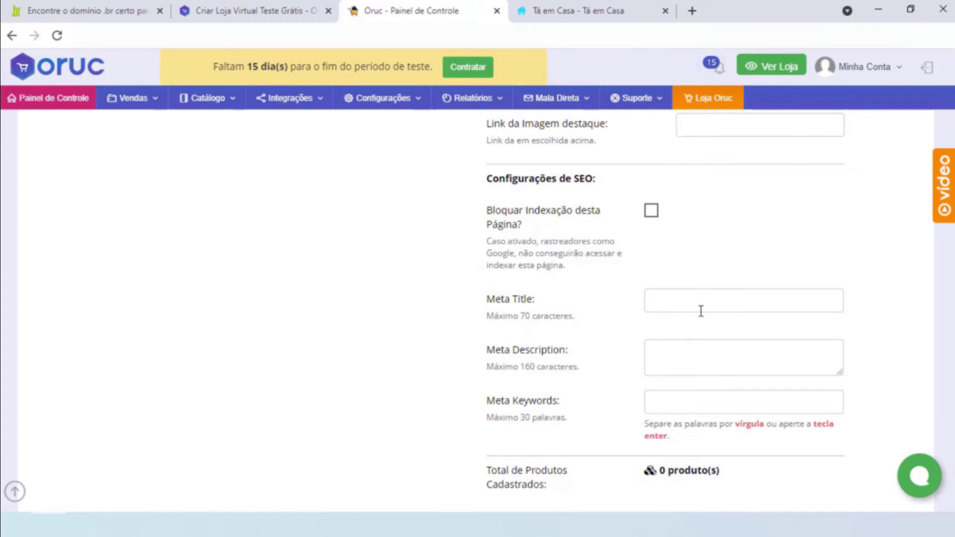
scroll(701, 311, down, 1)
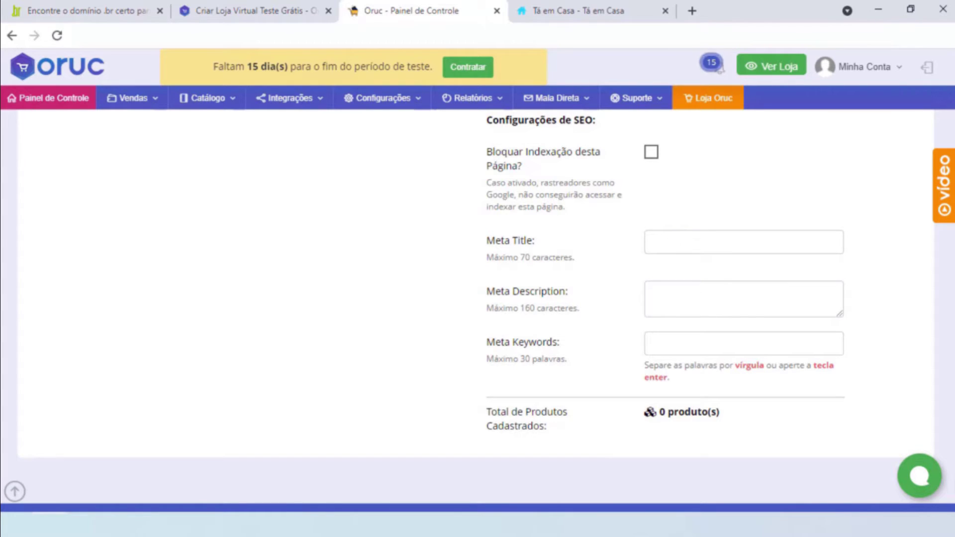
scroll(529, 352, down, 1)
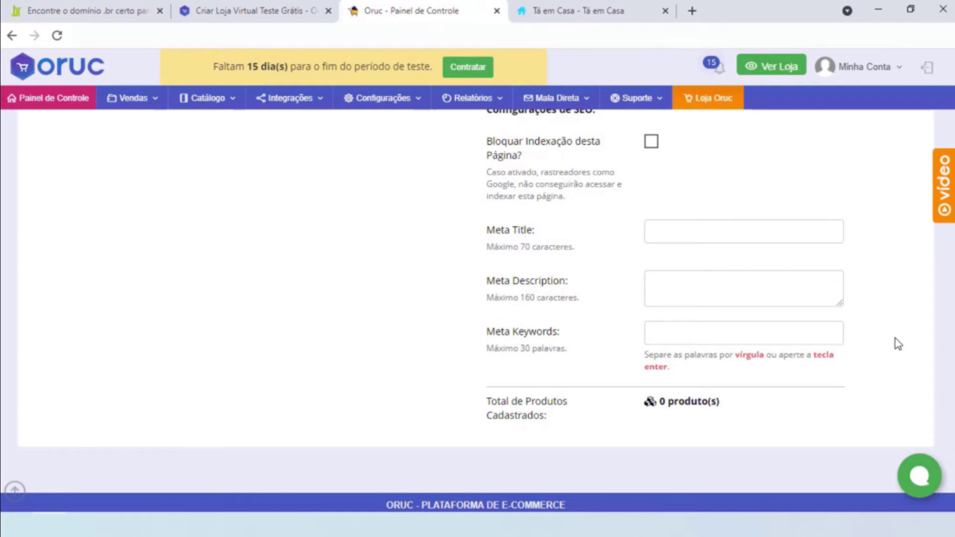
scroll(771, 360, up, 4)
scroll(741, 372, down, 3)
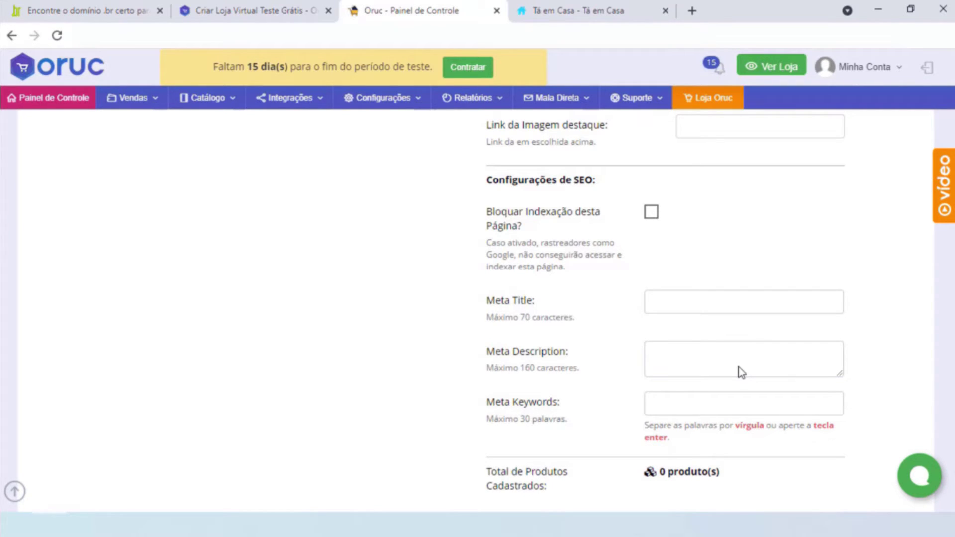
scroll(741, 372, down, 1)
click(543, 355)
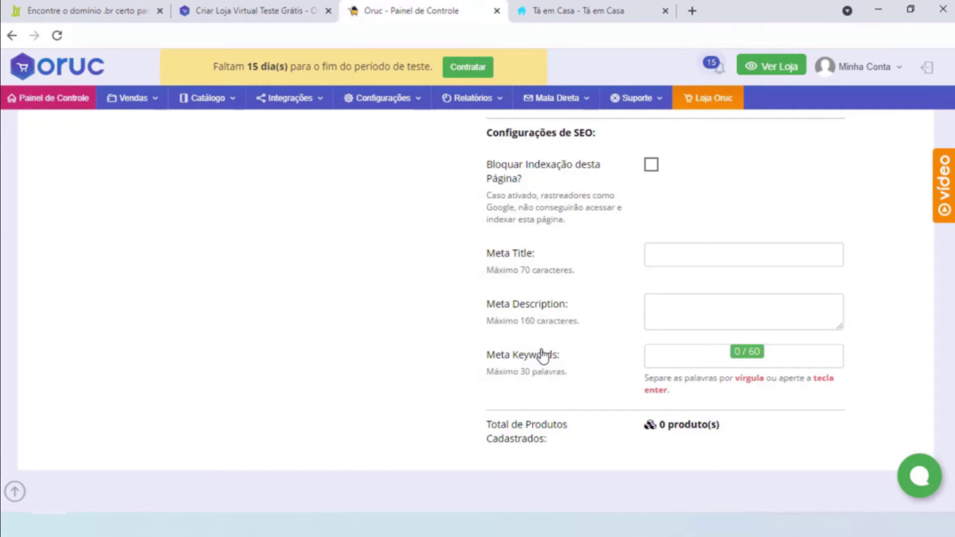
scroll(544, 355, down, 1)
Try to create a subdepartment under the New node department
scroll(704, 342, up, 10)
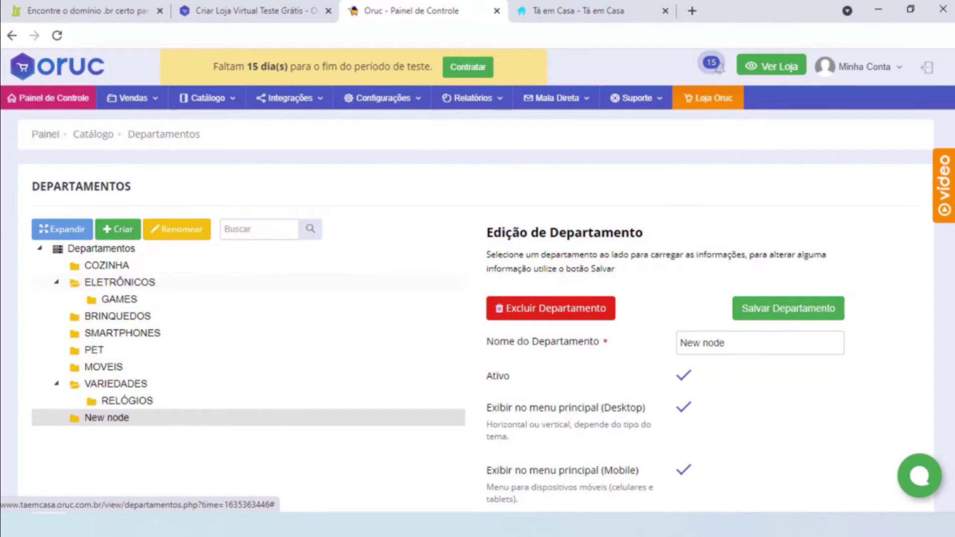
scroll(113, 294, down, 3)
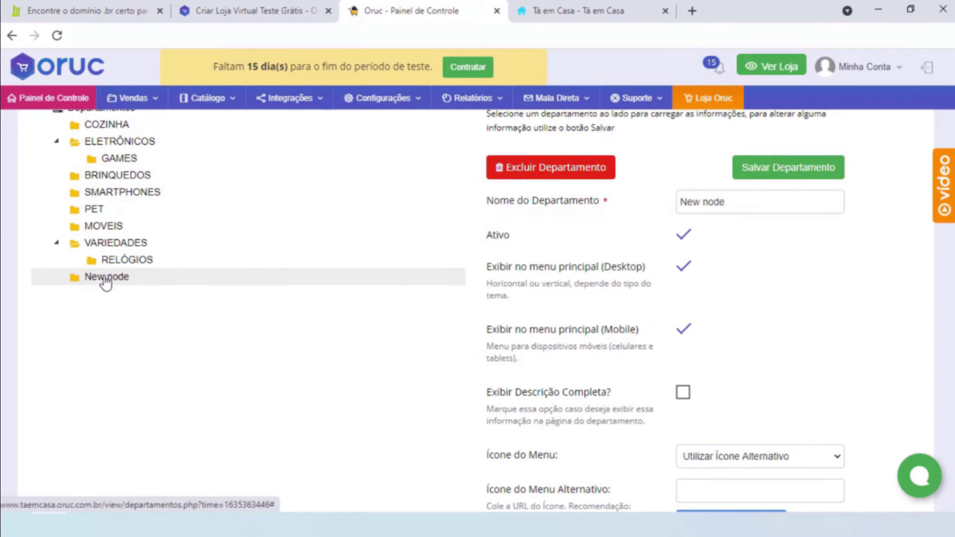
scroll(129, 299, up, 2)
click(124, 167)
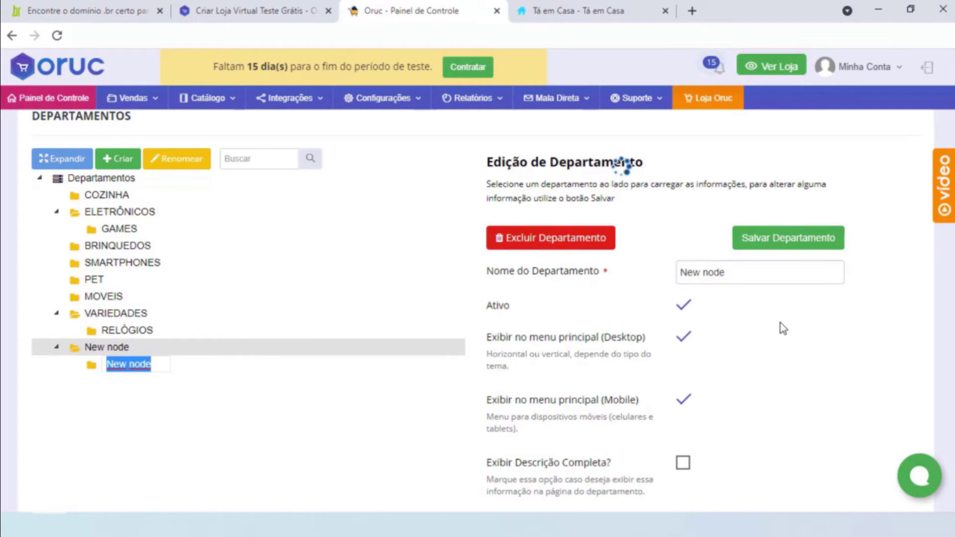
Start registering a new catalogue product and name it HeadSet Gamer HyperX
click(227, 102)
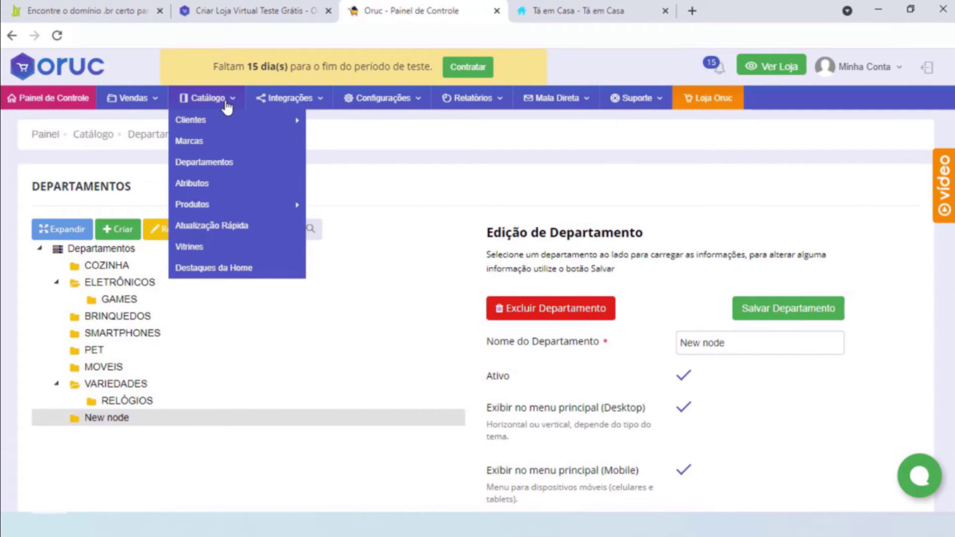
mouse_move(216, 201)
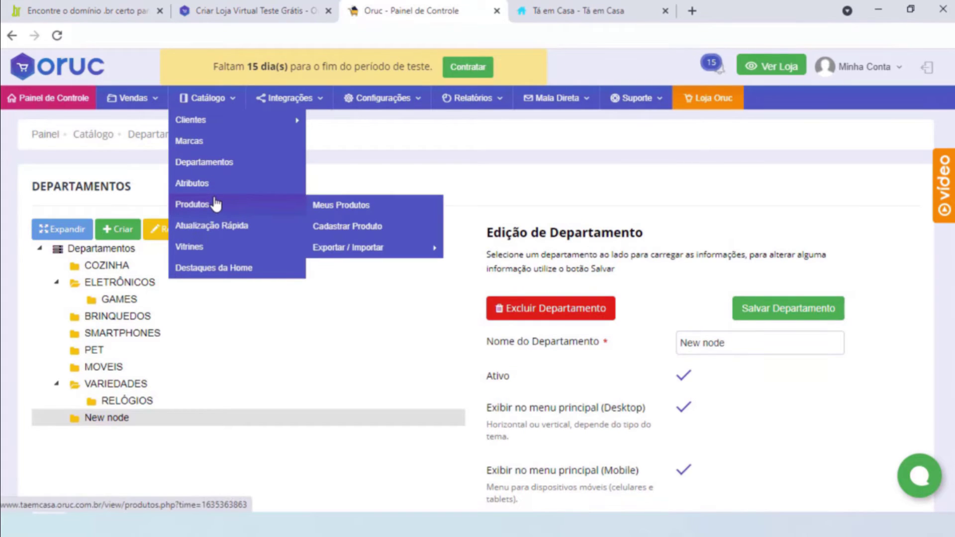
click(368, 232)
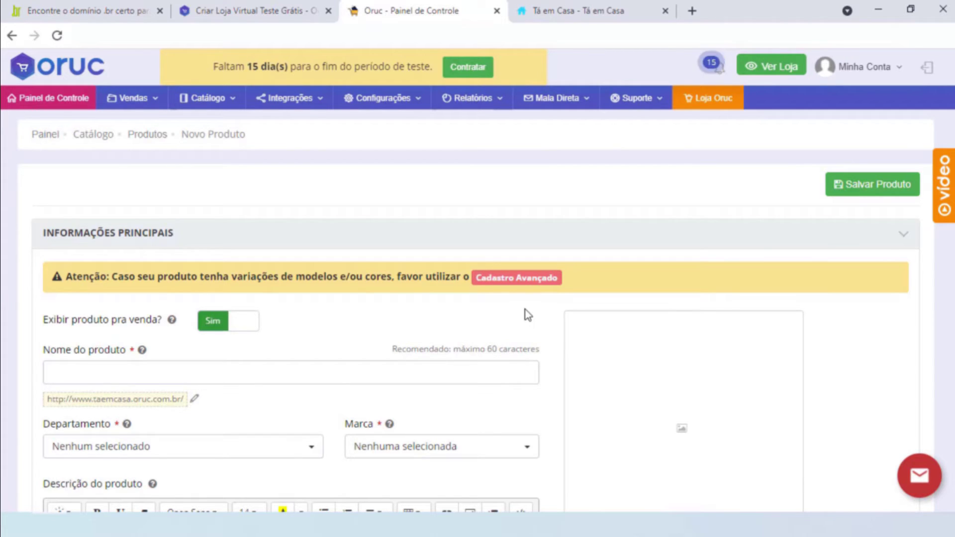
click(282, 368)
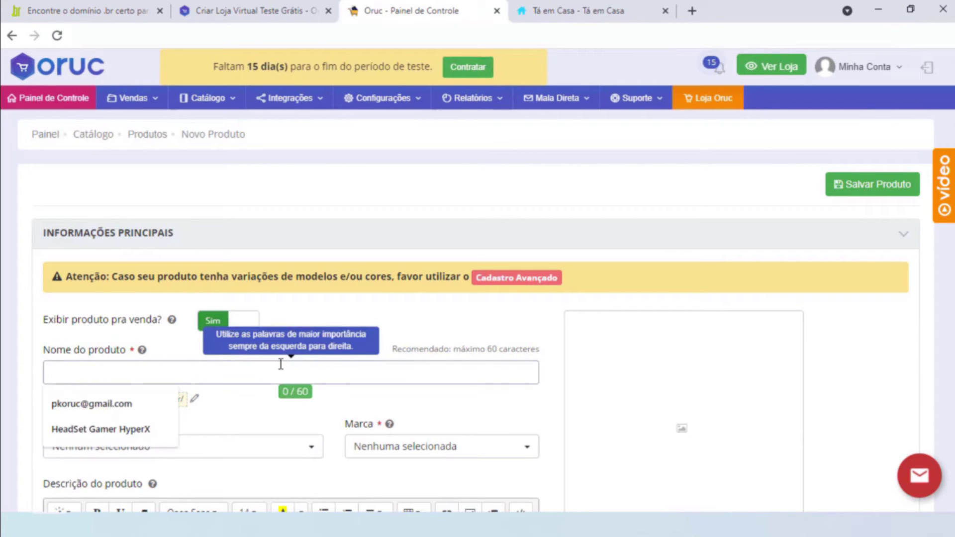
text(he)
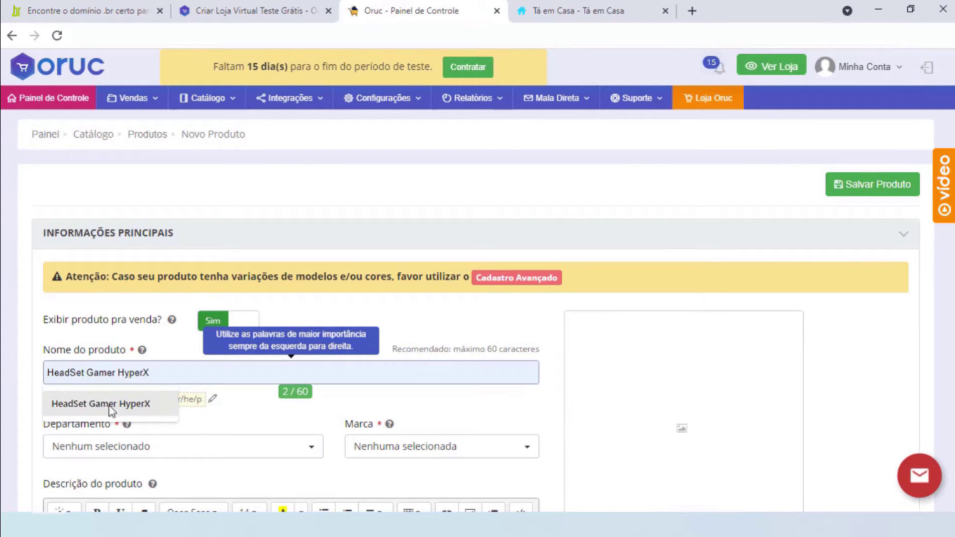
click(106, 404)
Assign the product to the GAMES department and choose HyperX as its brand
scroll(413, 298, down, 3)
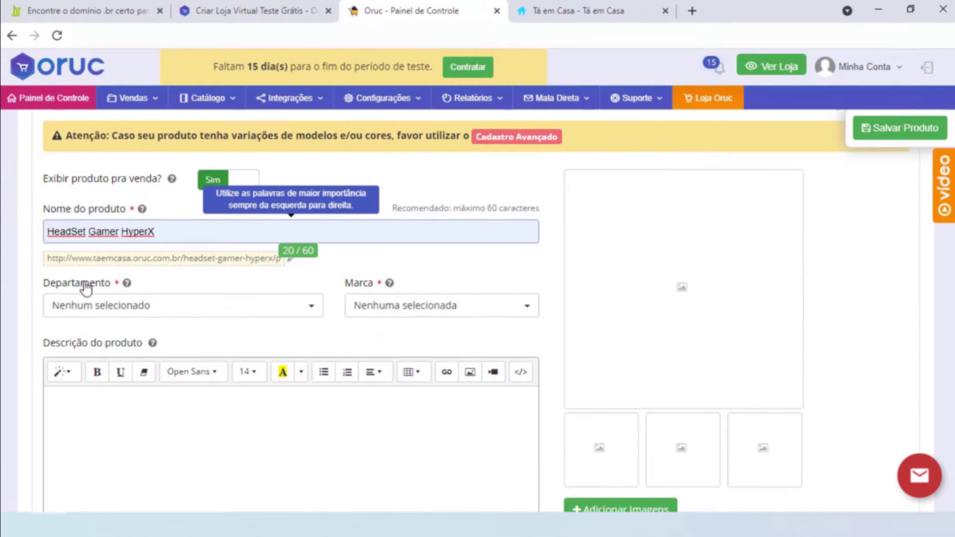
click(298, 307)
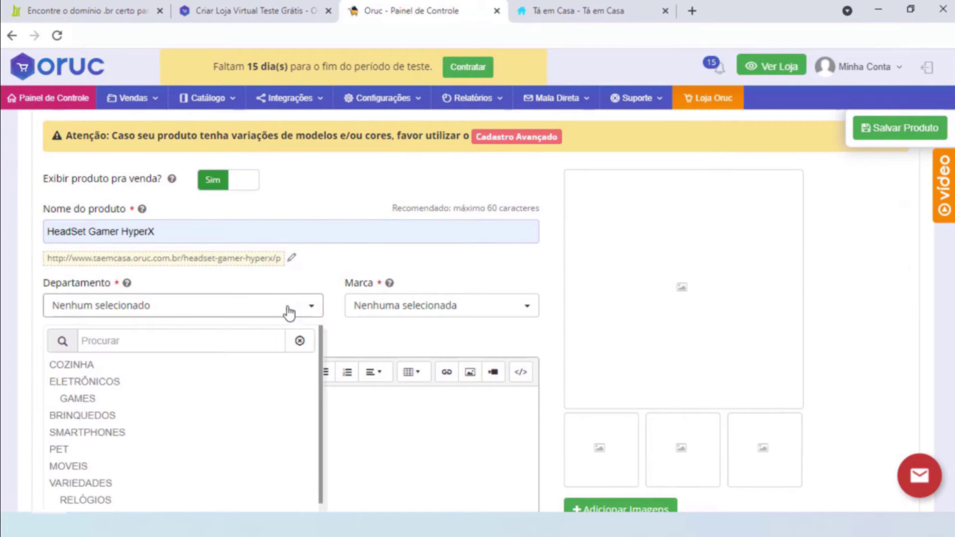
click(112, 400)
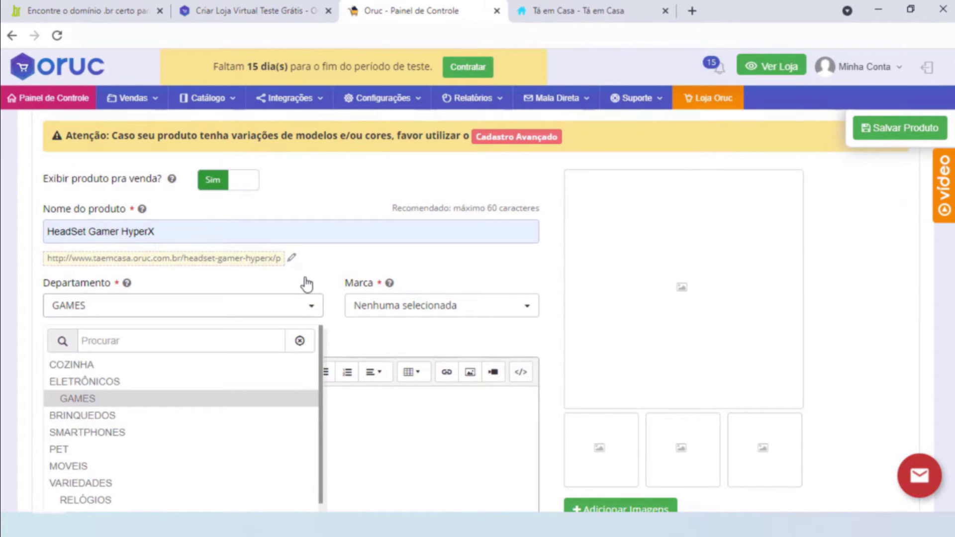
click(556, 294)
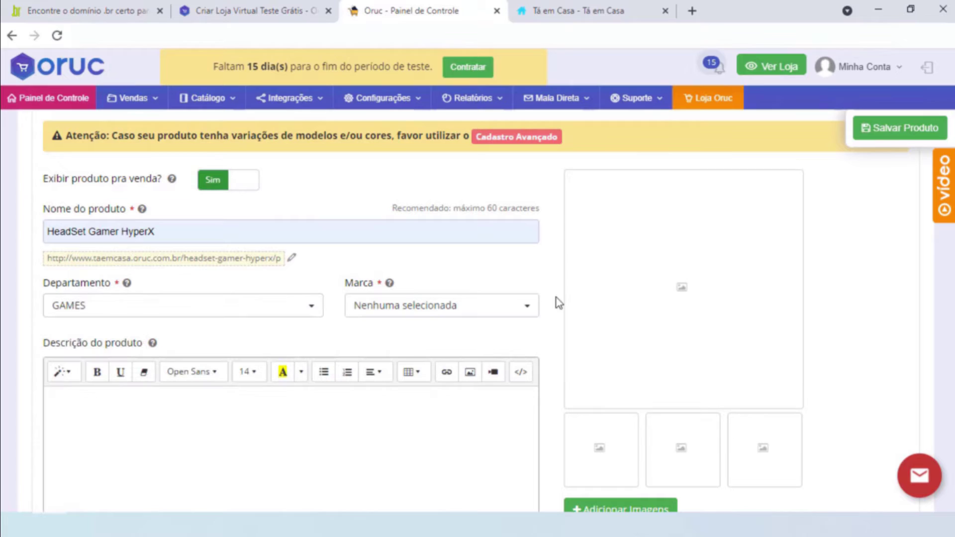
click(479, 311)
scroll(403, 396, down, 3)
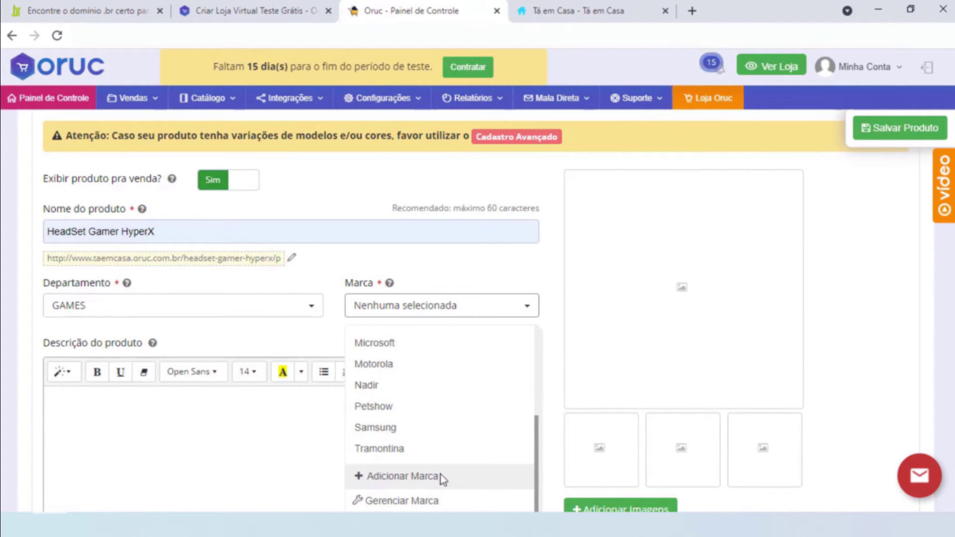
scroll(440, 463, up, 1)
scroll(439, 455, up, 2)
click(407, 420)
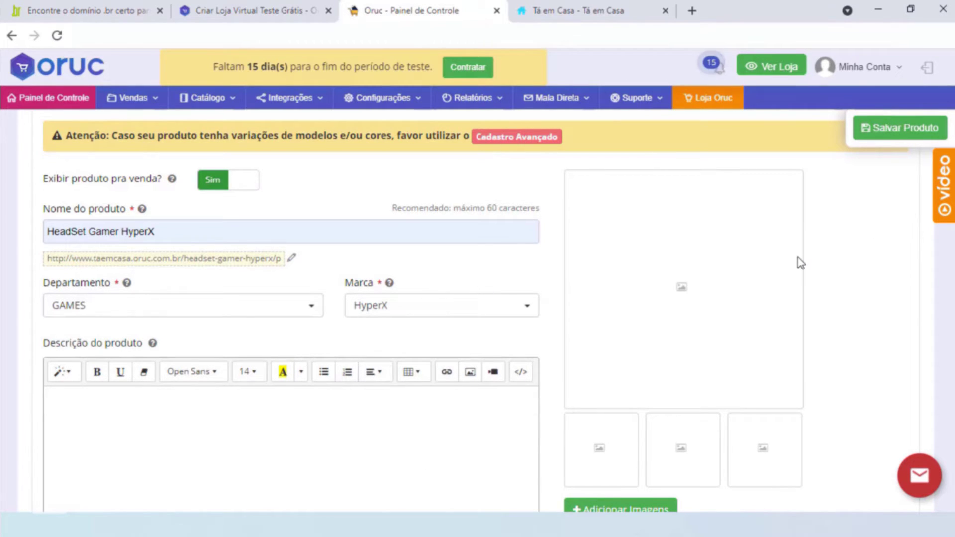
Examine the formatting options of the product description editor, including its font list and video insertion
scroll(482, 297, down, 3)
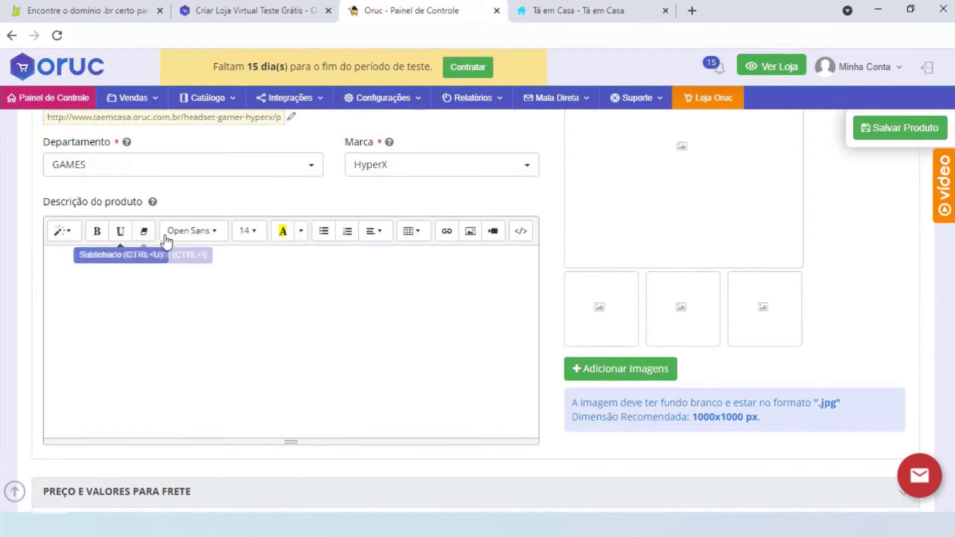
click(218, 242)
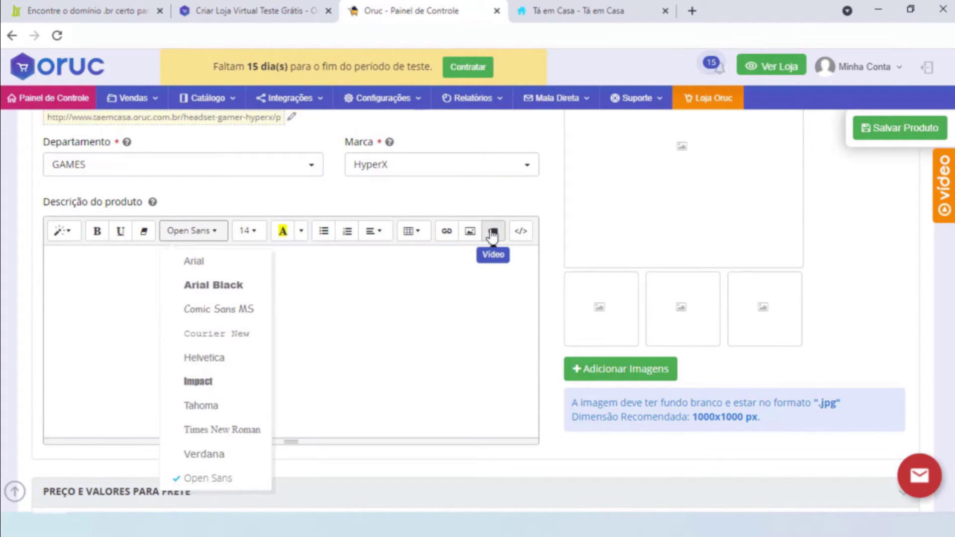
click(409, 312)
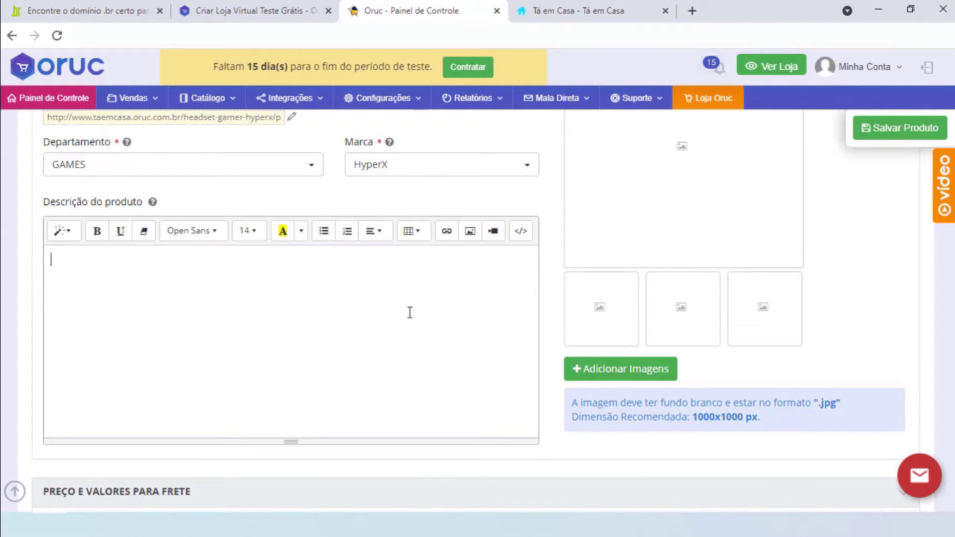
Add the image files head 2 and headset 1 to the product
scroll(849, 344, up, 3)
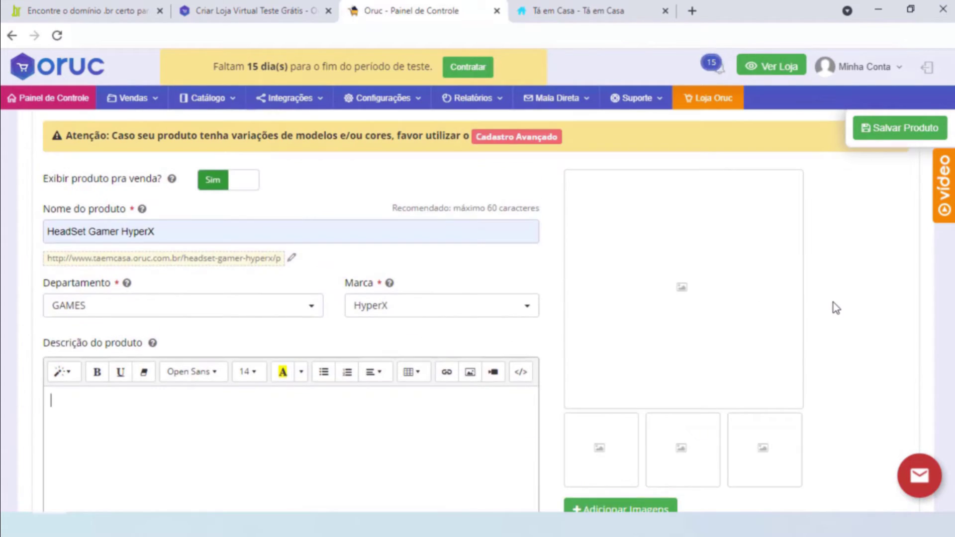
scroll(829, 363, down, 3)
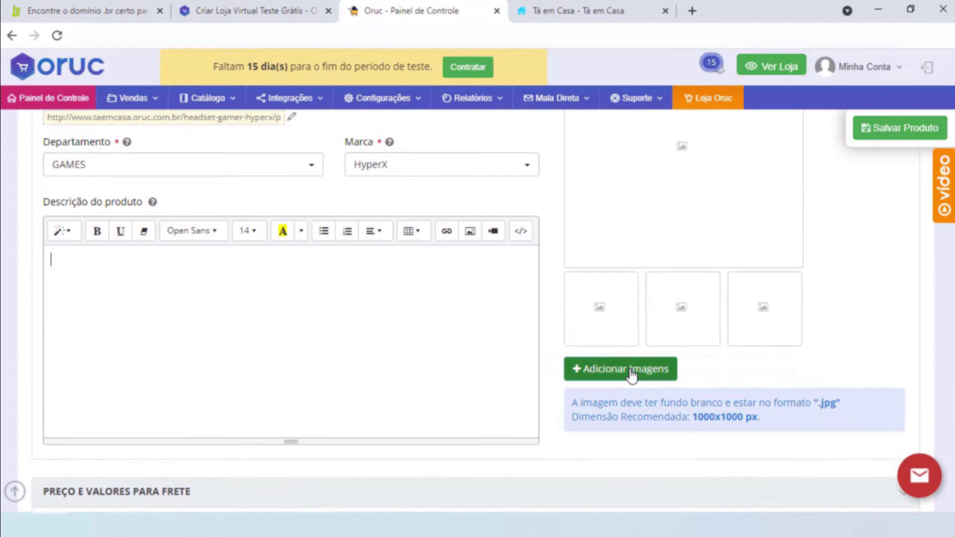
click(647, 379)
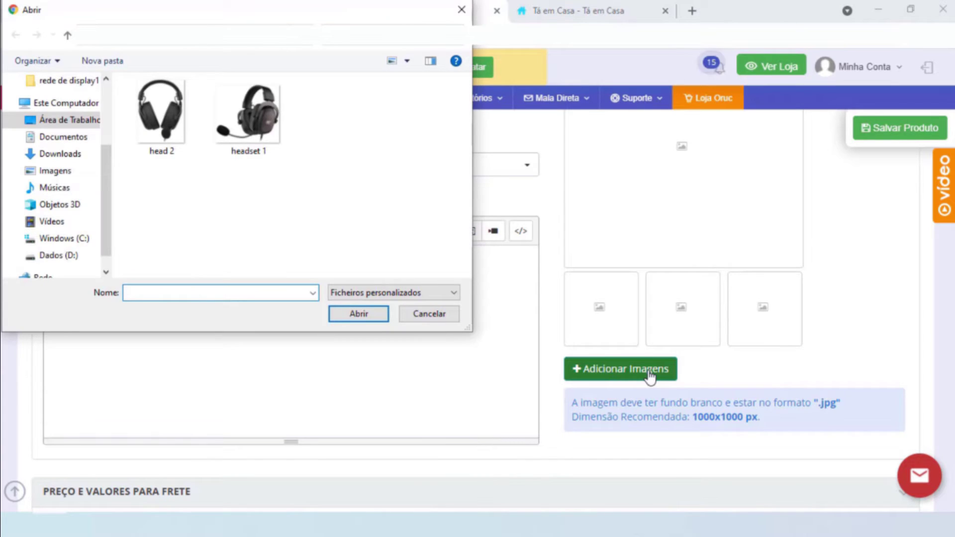
drag(239, 164, 127, 80)
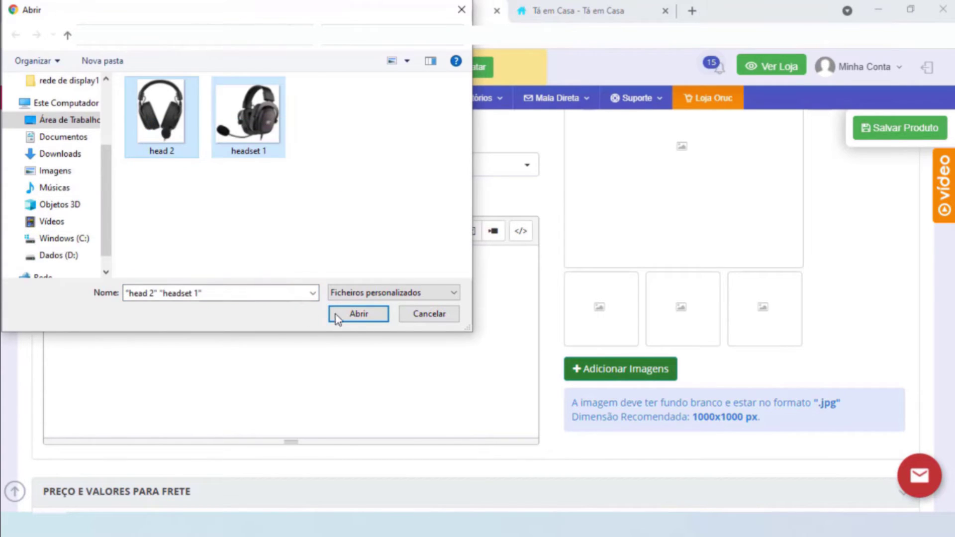
click(336, 314)
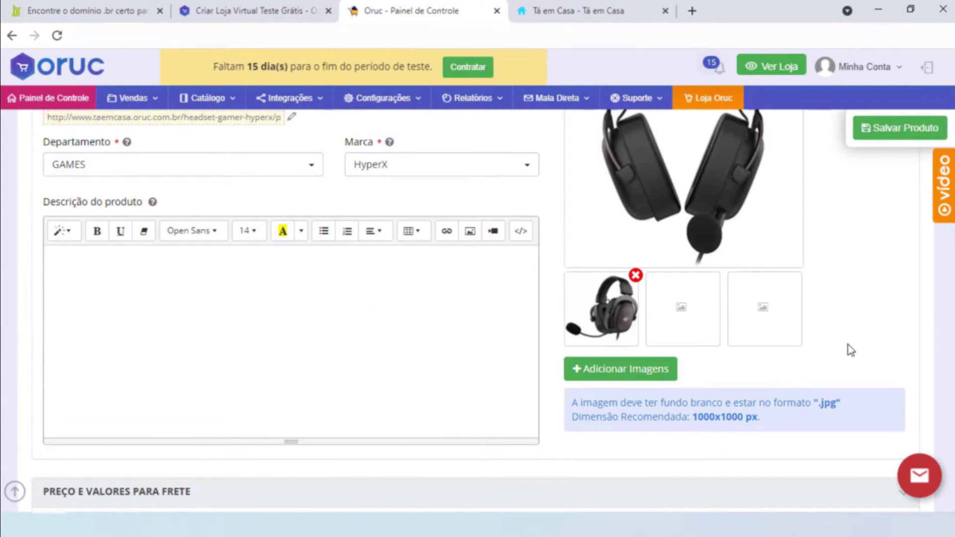
Reorder the product images so that headset 1 is the main image, and check the recommended image format and dimensions
scroll(867, 324, up, 3)
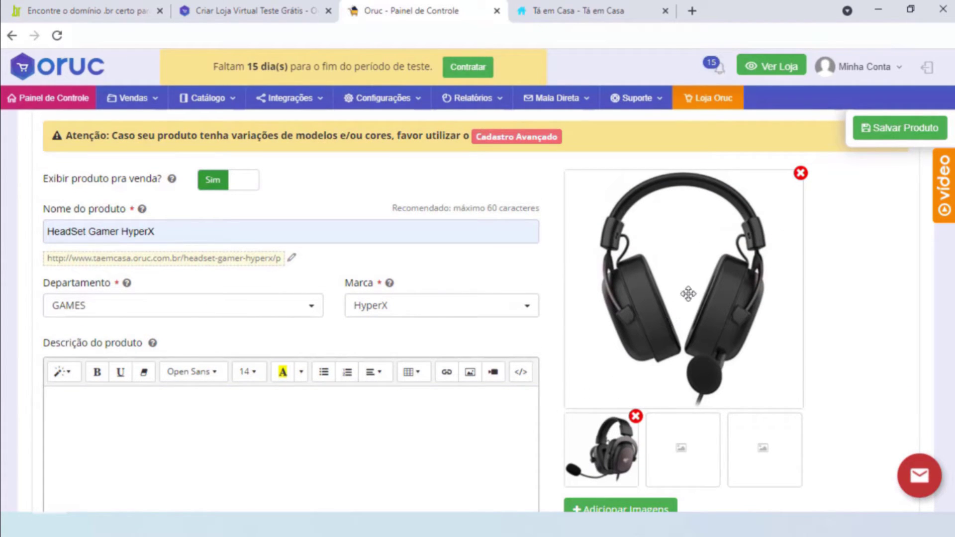
drag(604, 455, 647, 298)
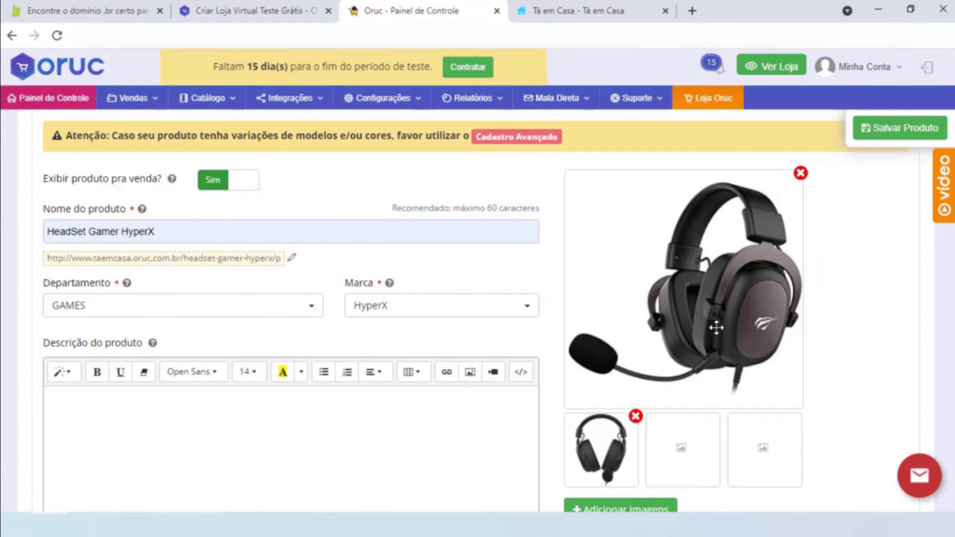
scroll(856, 256, down, 1)
scroll(860, 268, down, 3)
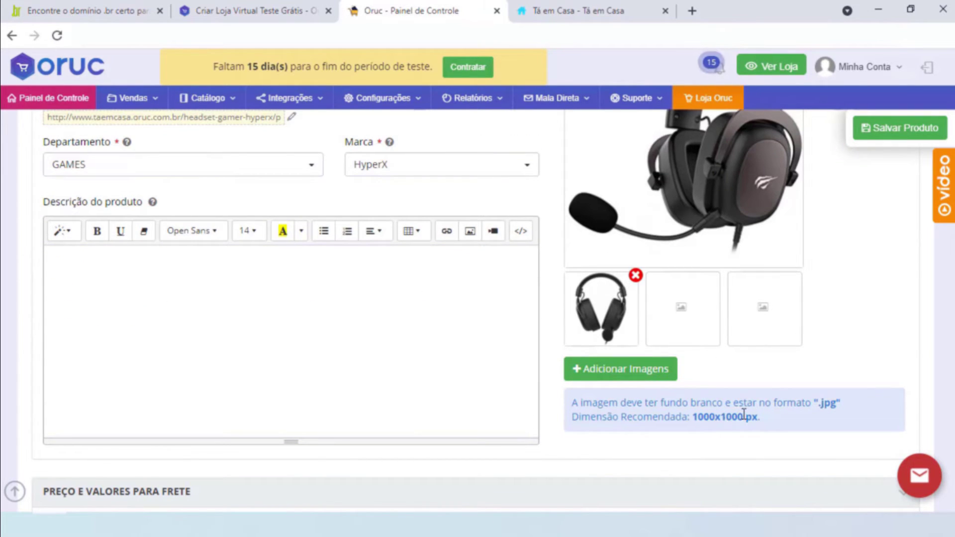
Set the headset's cash price (Preço à vista) to R$ 999999.99 in the price and shipping section
scroll(811, 405, up, 3)
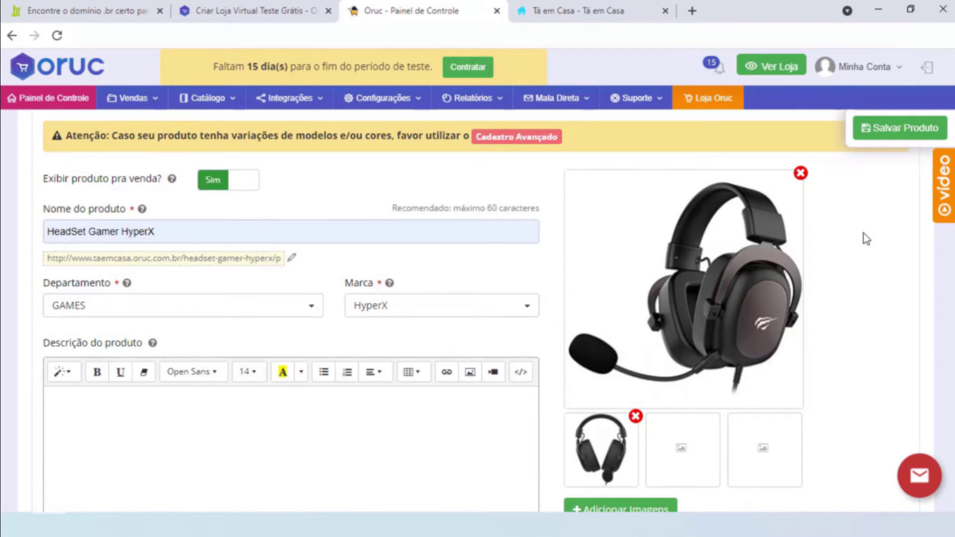
scroll(864, 235, down, 2)
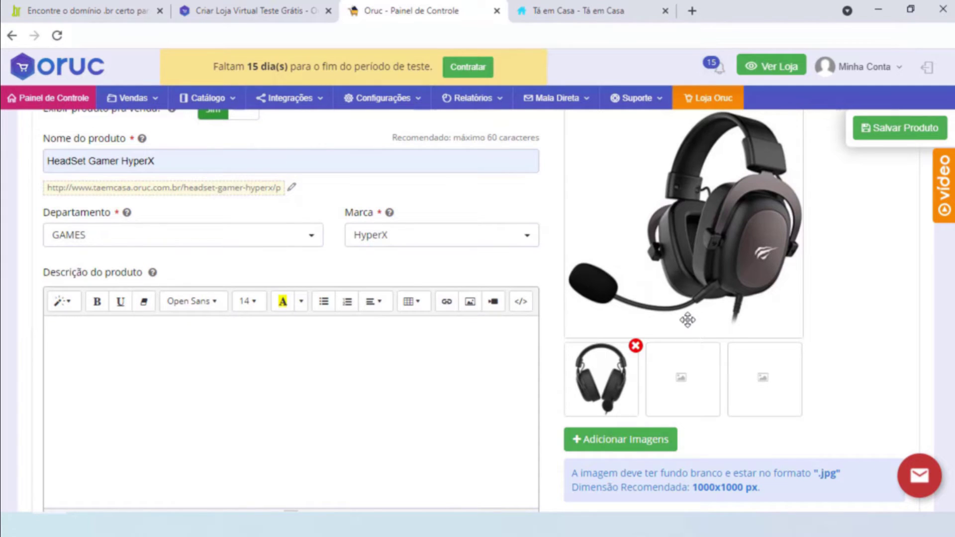
scroll(687, 320, down, 4)
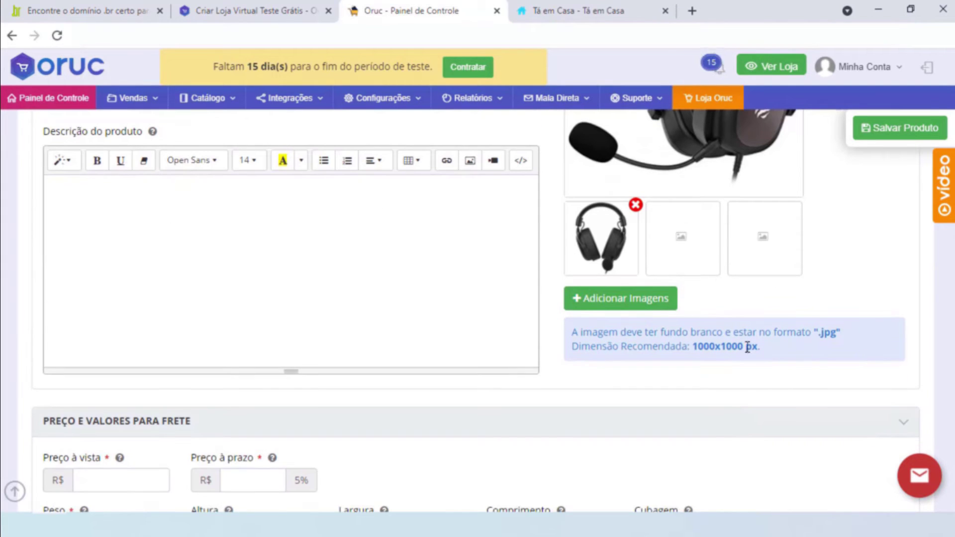
scroll(13, 204, down, 4)
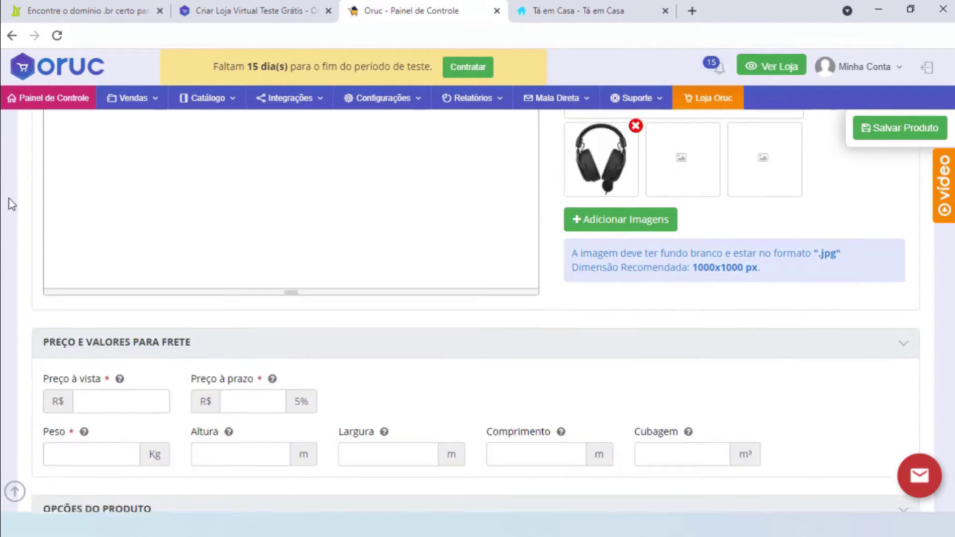
click(97, 327)
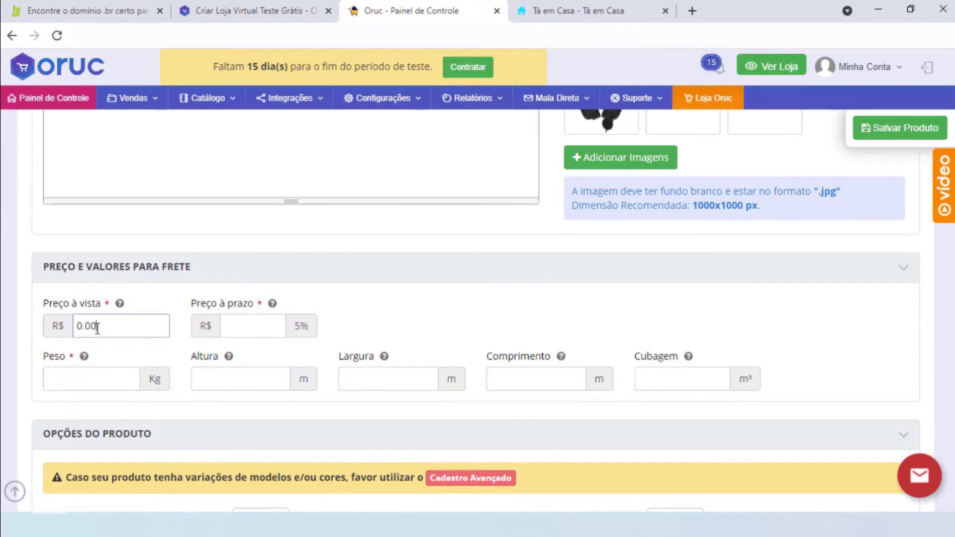
text(999999999)
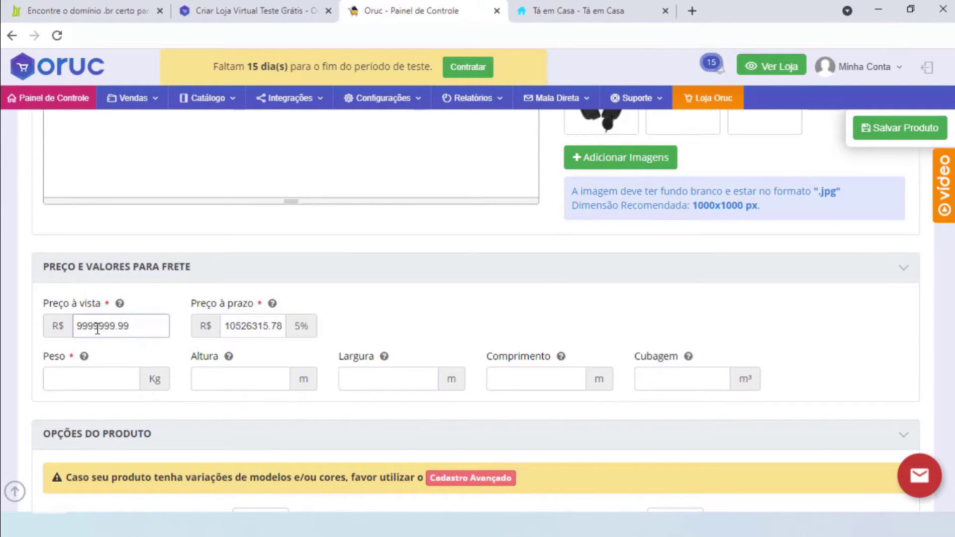
key(BackSpace)
Set the product's weight to 0.09 kg and its height, width and length to 0.90 m each
click(99, 378)
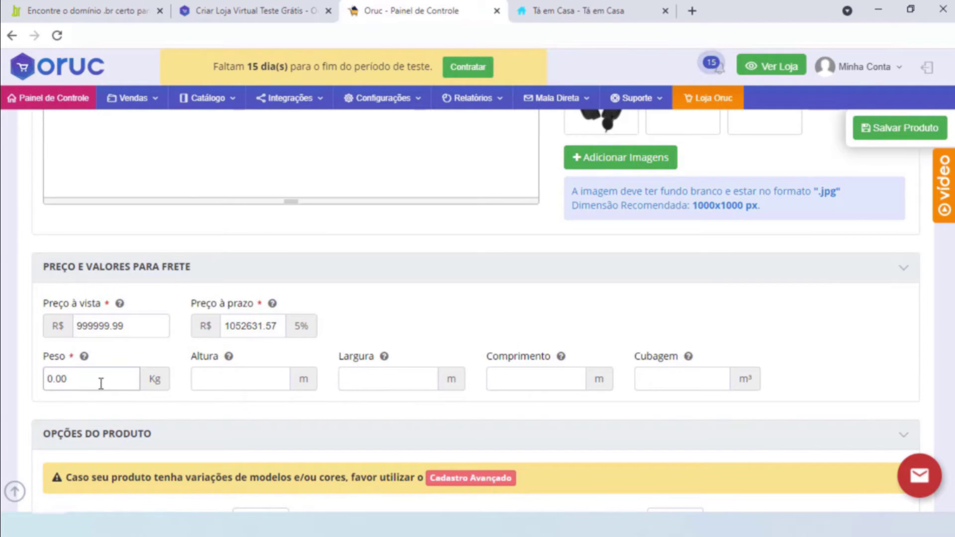
text(9)
click(253, 387)
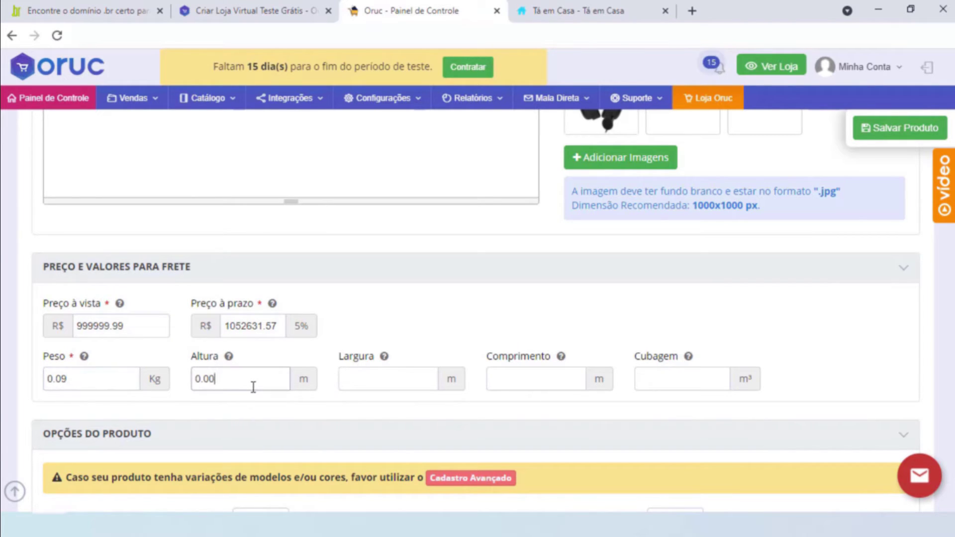
text(90)
click(391, 372)
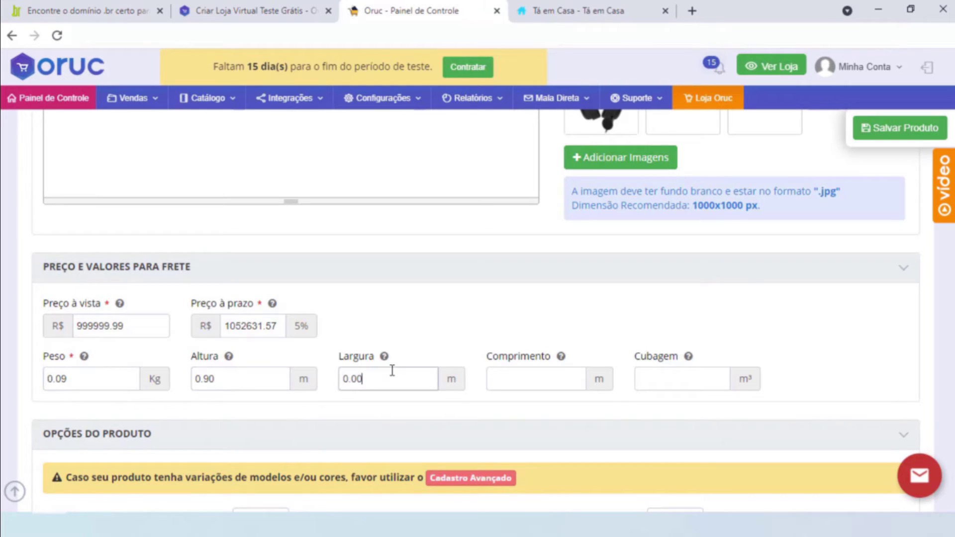
text(90)
click(525, 379)
text(90)
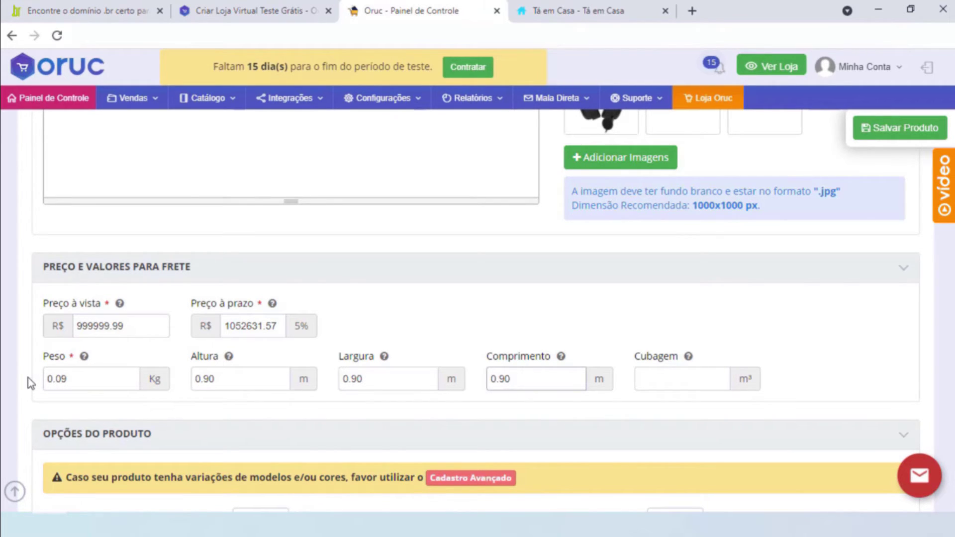
click(70, 381)
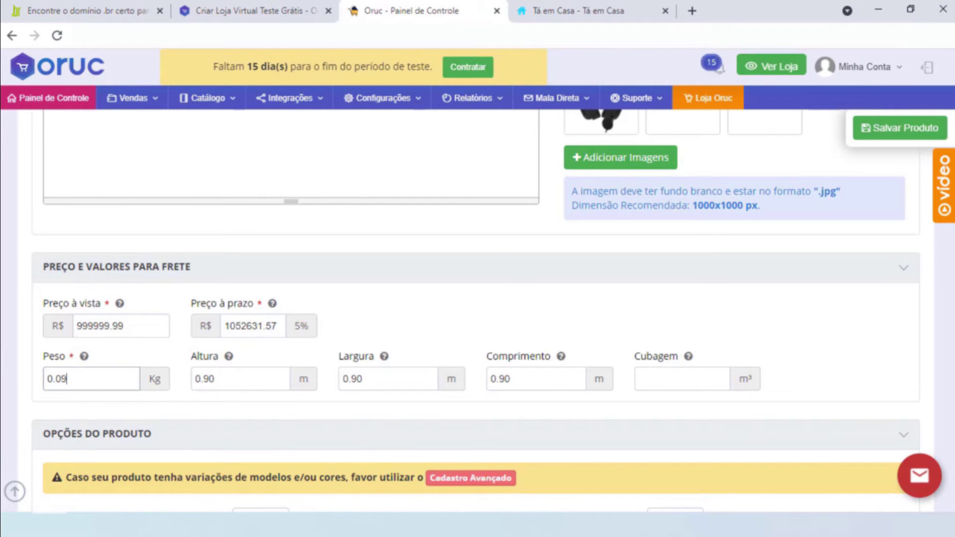
Enable colour registration for the product to examine its colour fields, and set it back to Não
scroll(476, 311, down, 1)
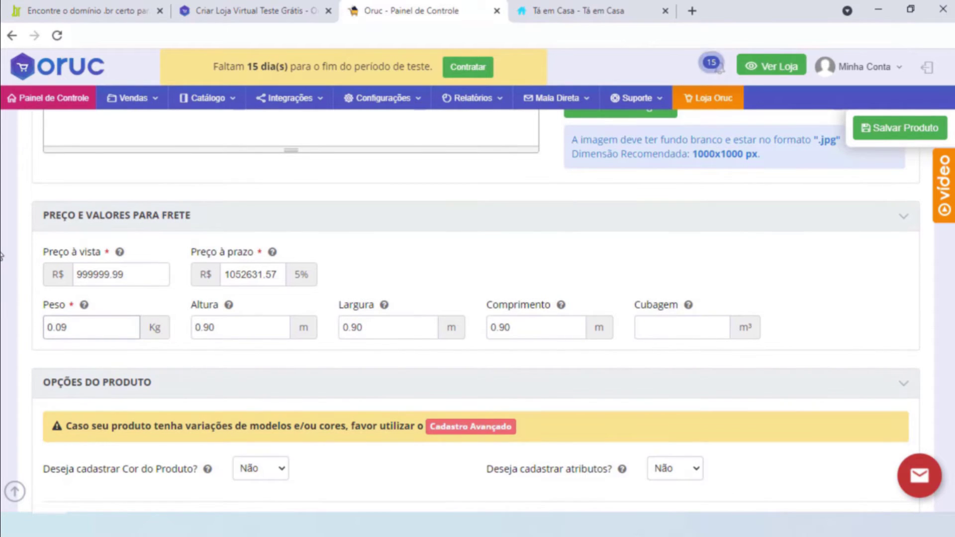
scroll(6, 262, down, 5)
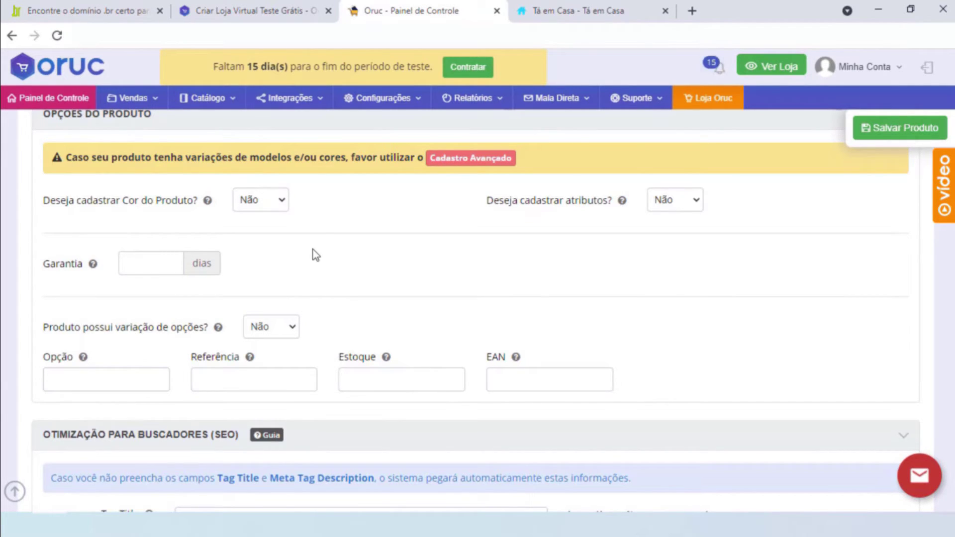
click(277, 208)
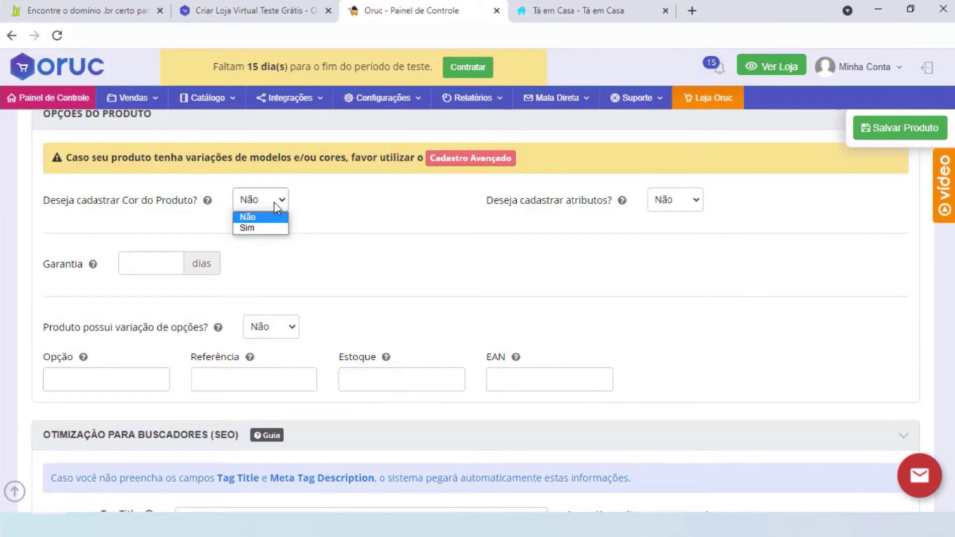
click(248, 229)
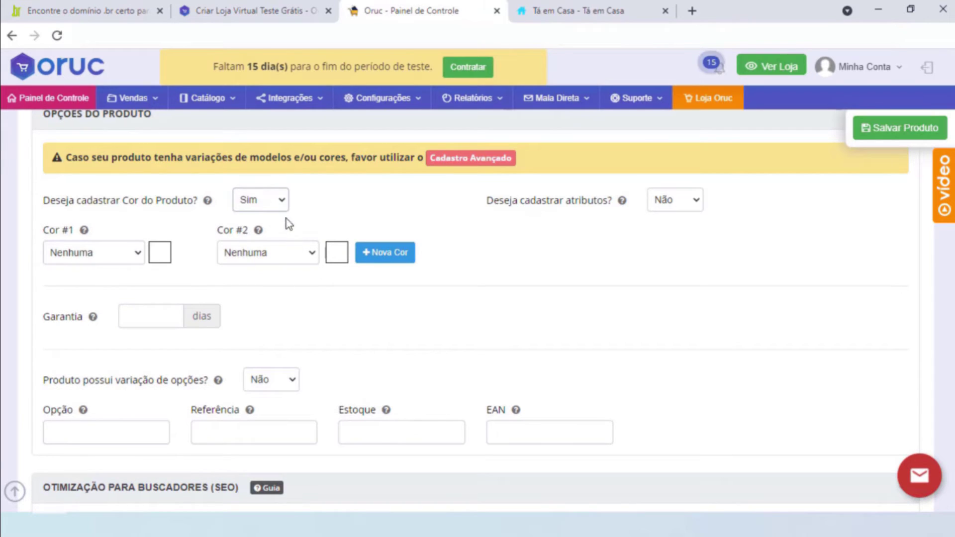
click(277, 202)
click(277, 217)
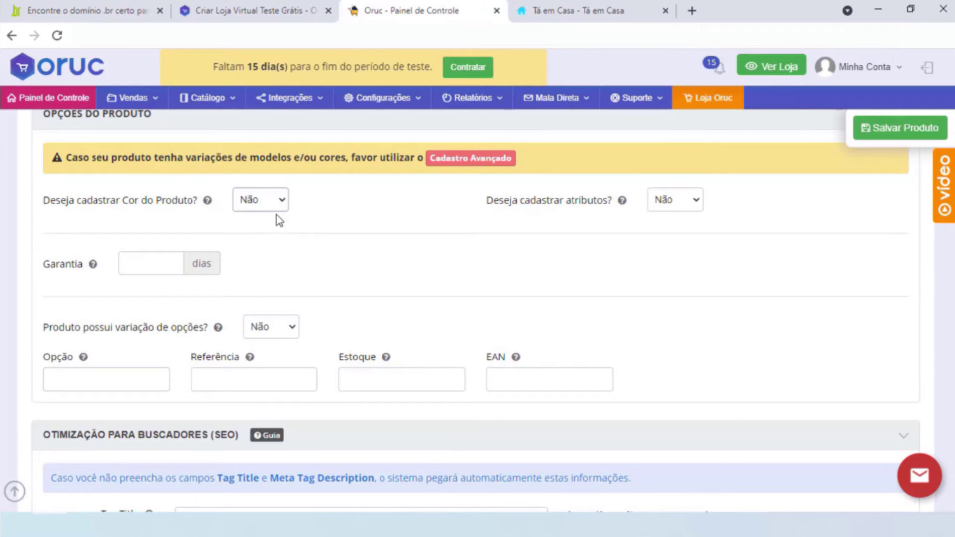
Enable option variations for the product and add three extra variation rows
scroll(279, 220, down, 1)
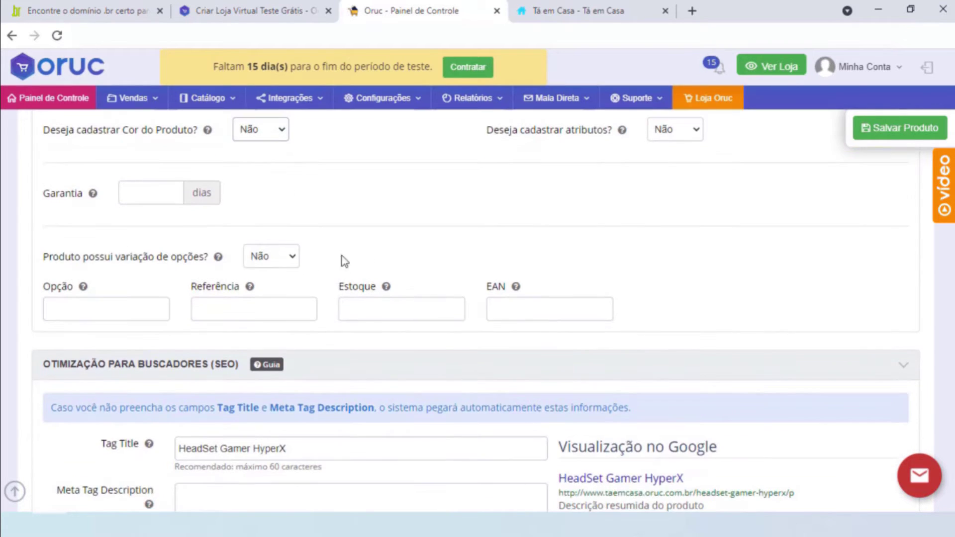
click(257, 259)
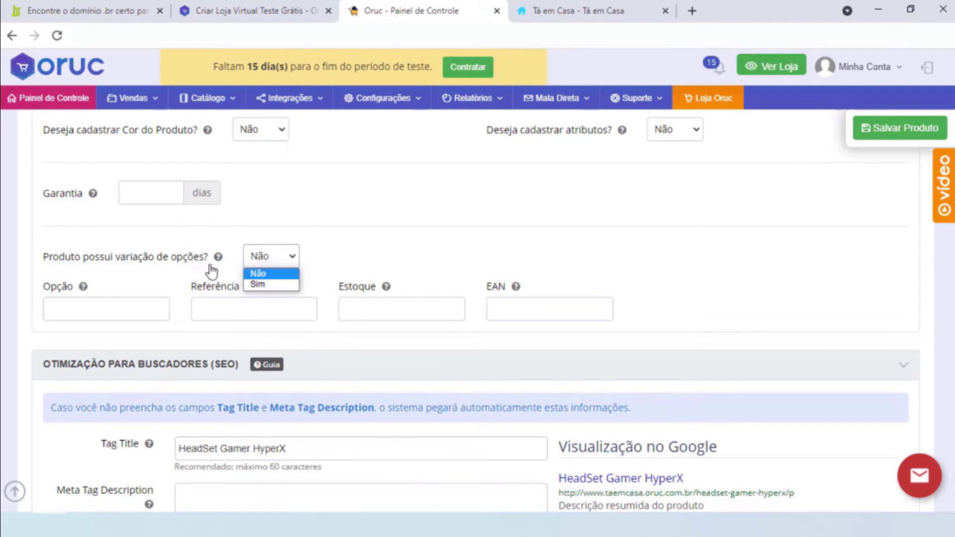
click(275, 284)
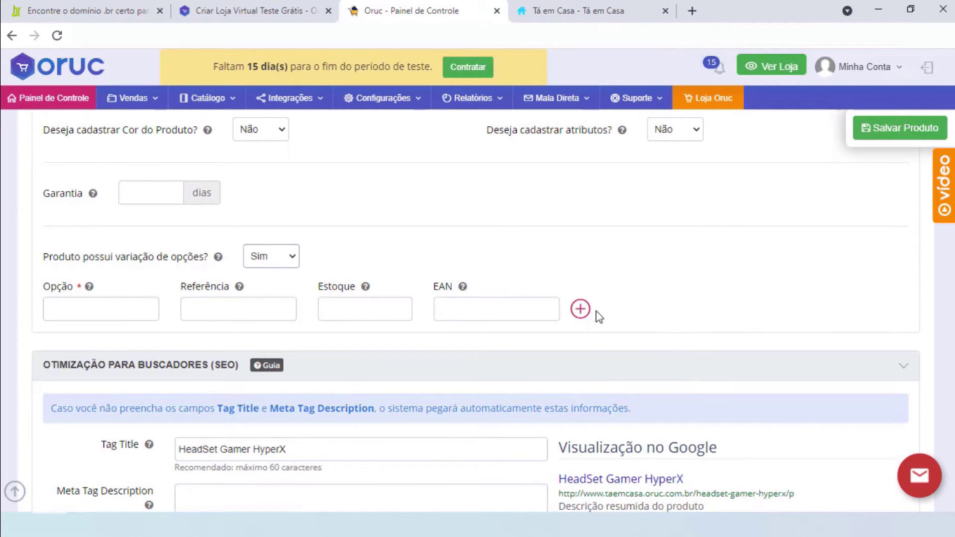
click(580, 309)
click(578, 363)
click(575, 415)
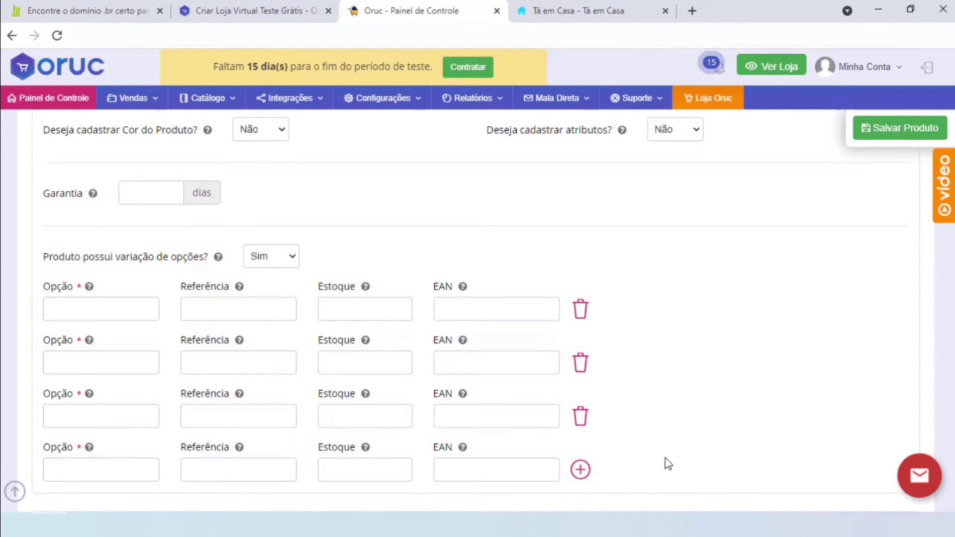
Remove the three extra variation rows and set the product's option variation back to Não
click(581, 422)
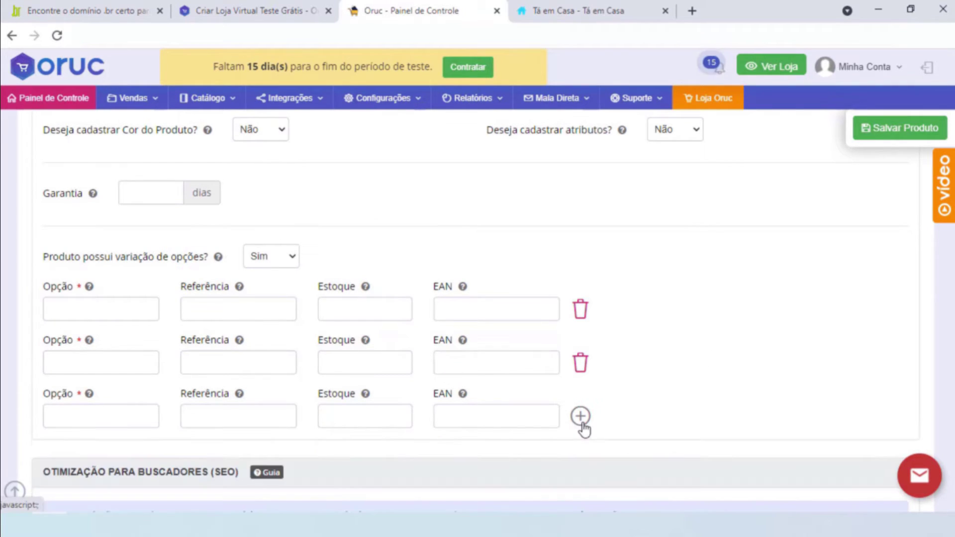
click(580, 363)
click(580, 309)
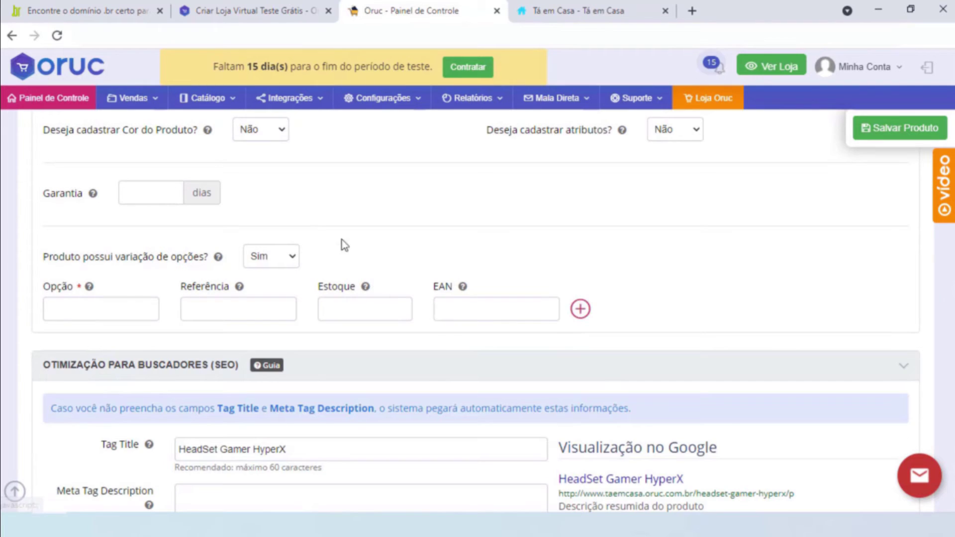
click(277, 262)
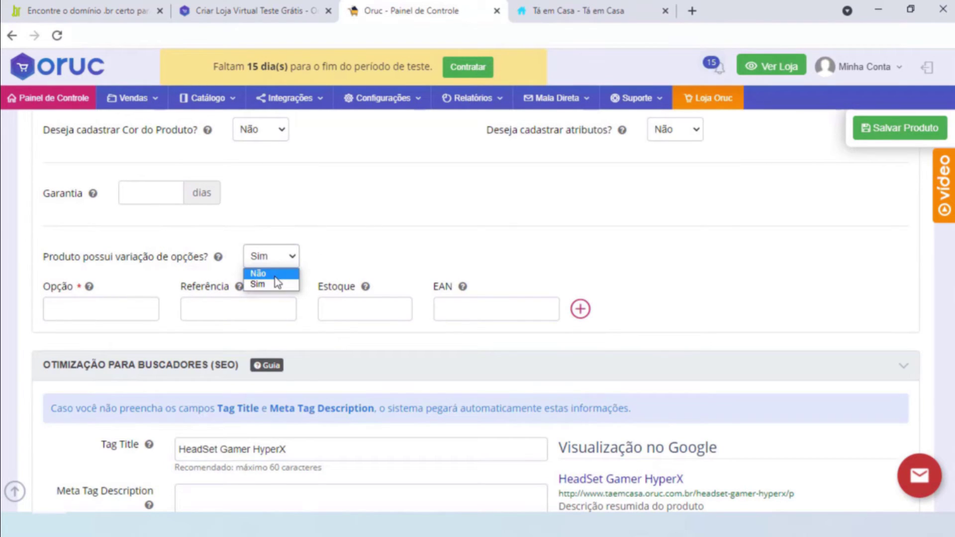
click(269, 274)
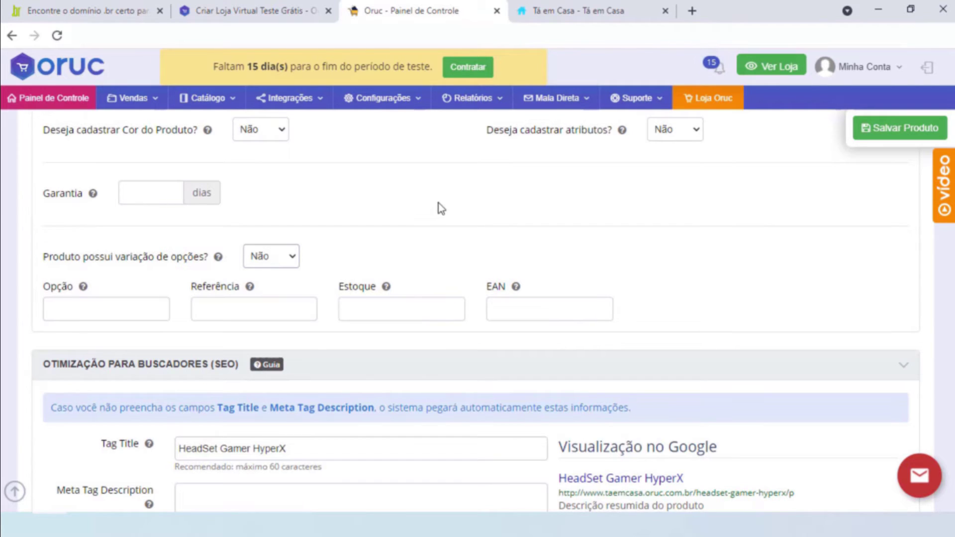
Save the HeadSet Gamer HyperX product, leaving its meta description and keywords blank
scroll(597, 185, down, 4)
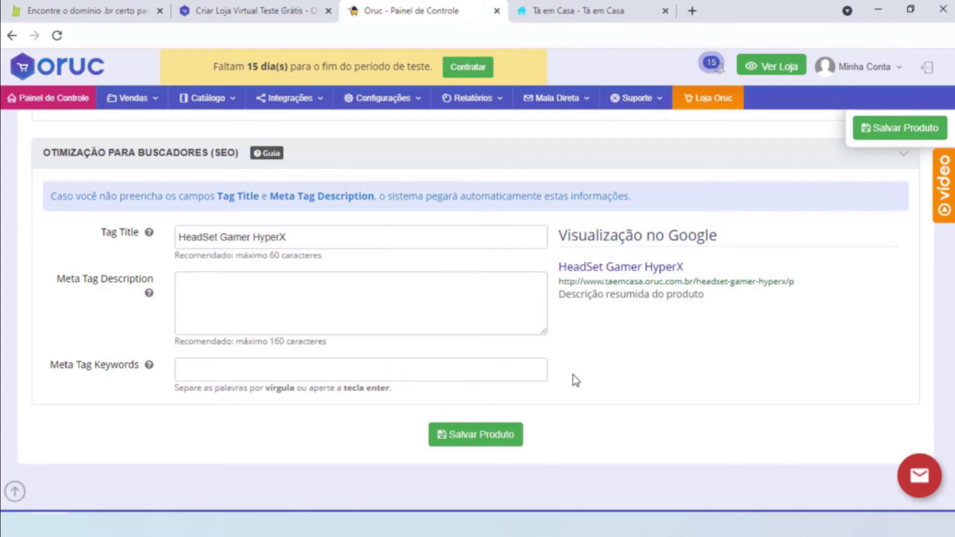
scroll(582, 379, down, 1)
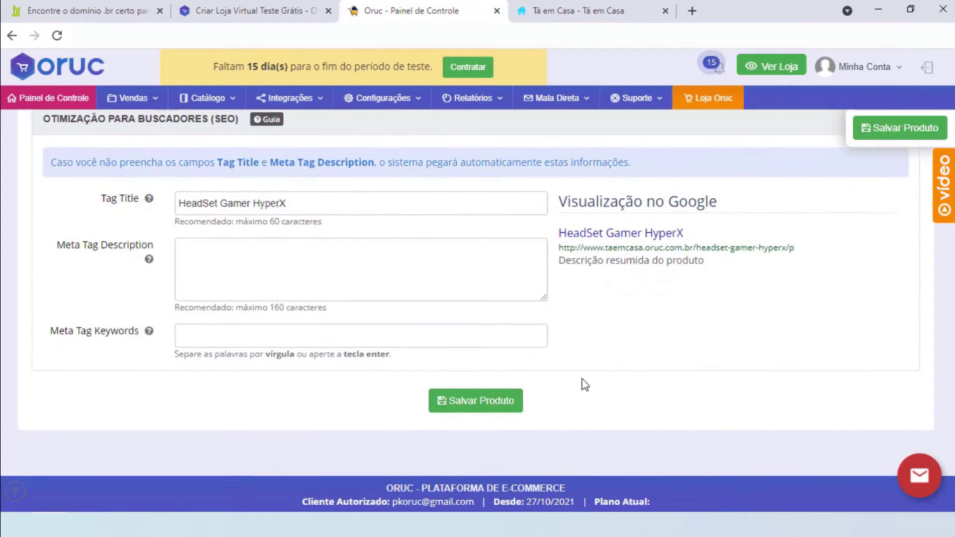
click(511, 401)
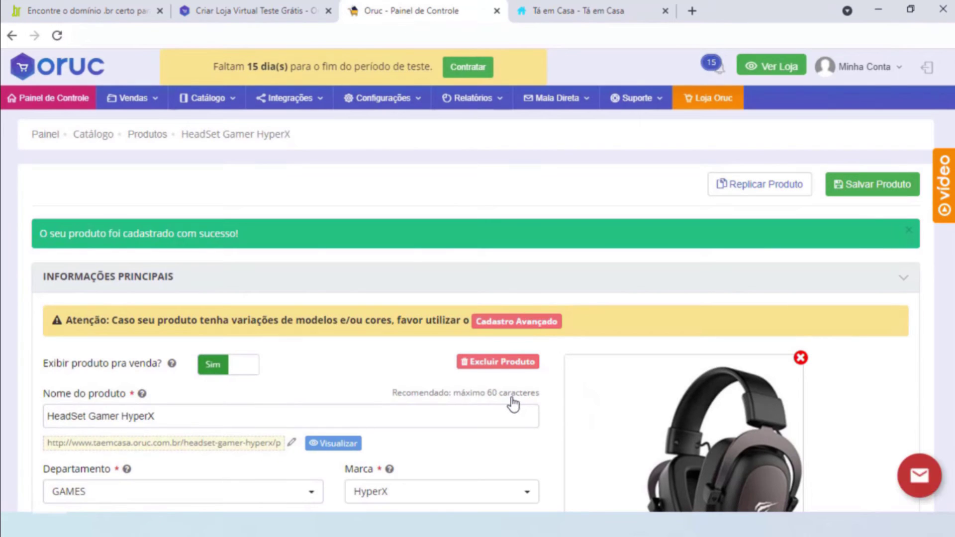
Switch to the Tá em Casa storefront and check the headset's listing in the GAMES department under ELETRÔNICOS
click(556, 17)
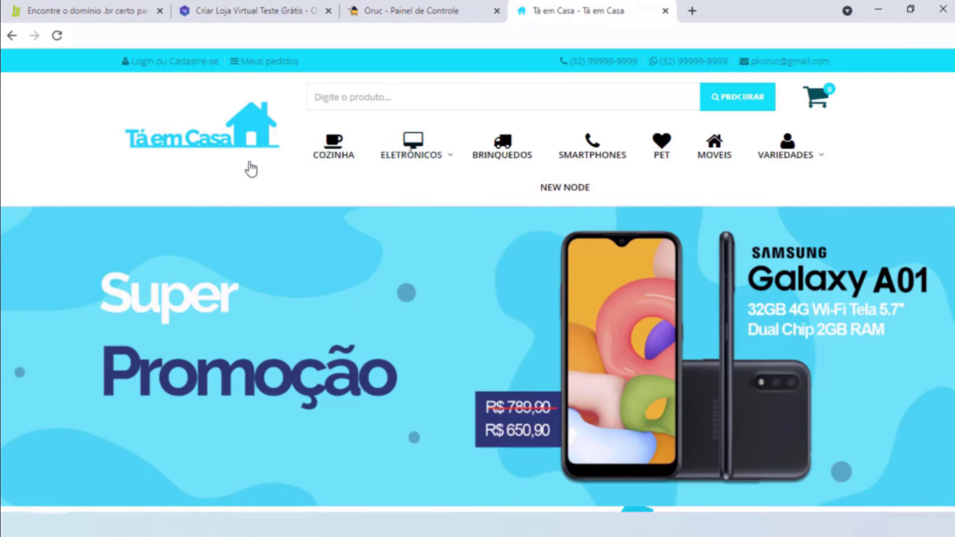
mouse_move(411, 149)
click(409, 189)
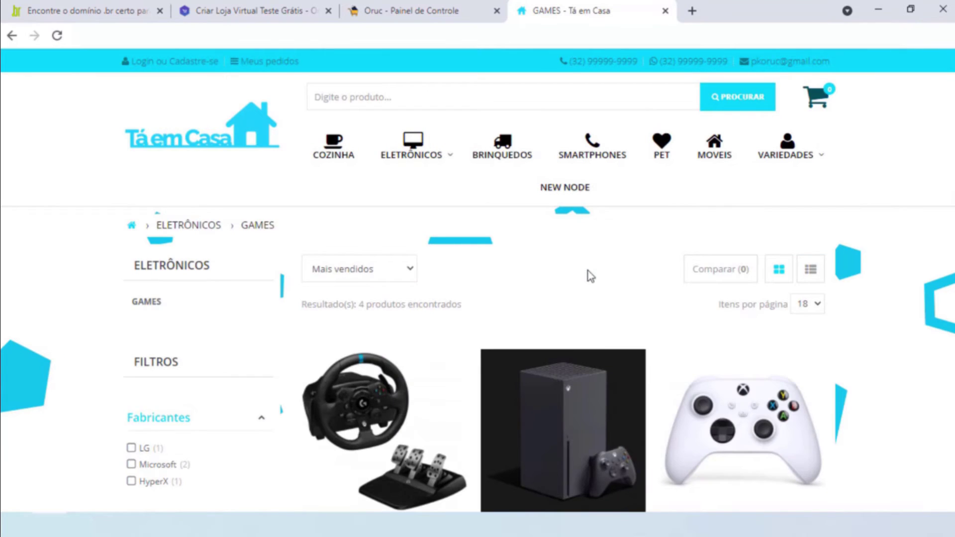
scroll(588, 271, down, 8)
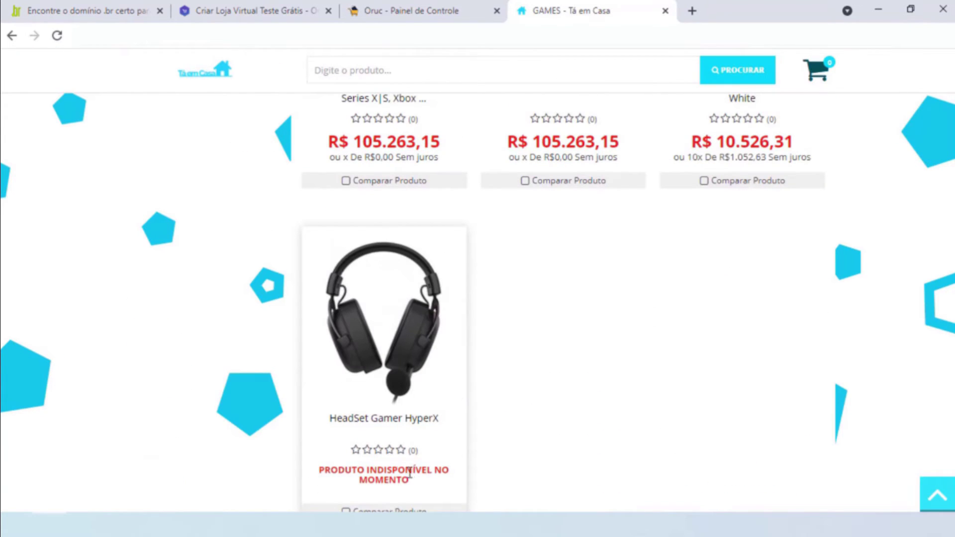
Return to the Oruc control panel and review the saved headset's shipping values, stock field and SEO fields
click(417, 20)
scroll(521, 295, down, 10)
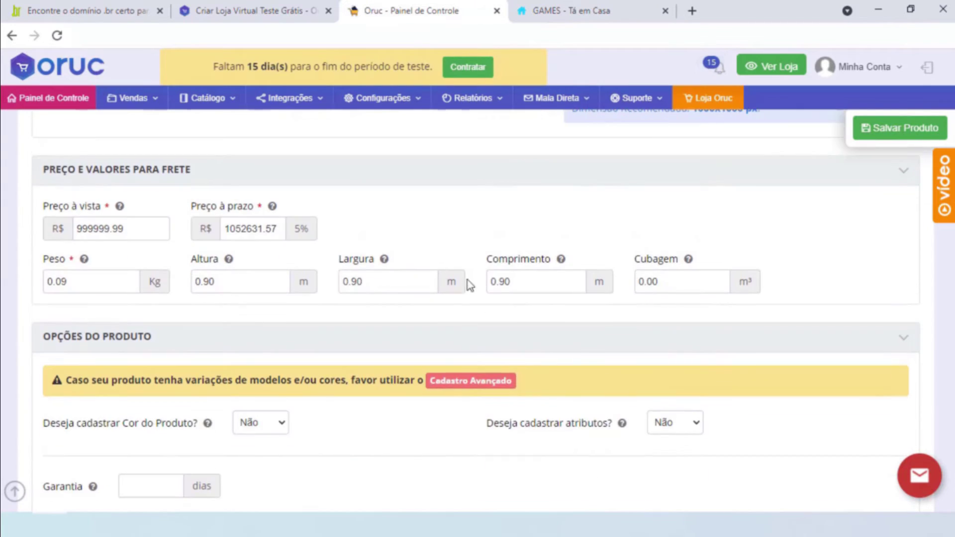
scroll(443, 305, down, 5)
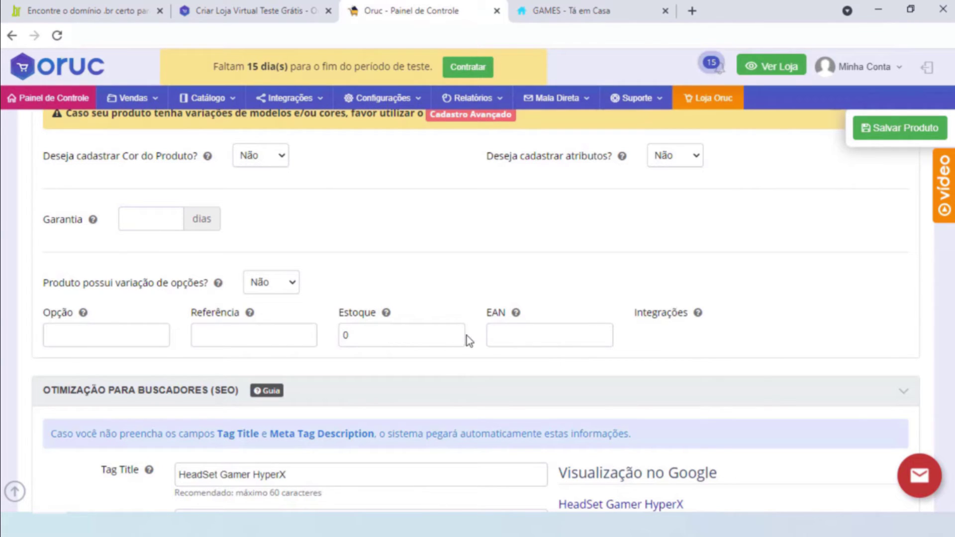
scroll(454, 281, down, 4)
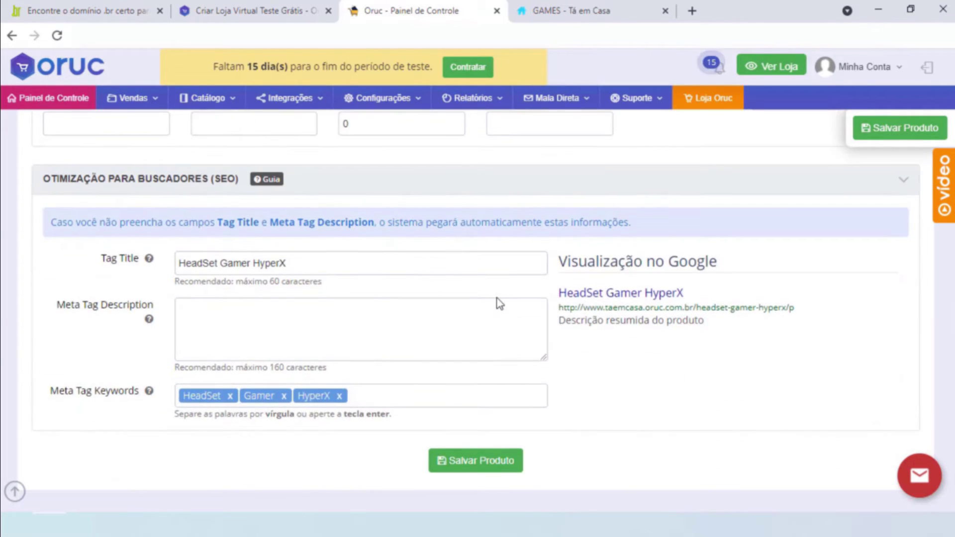
scroll(378, 206, up, 1)
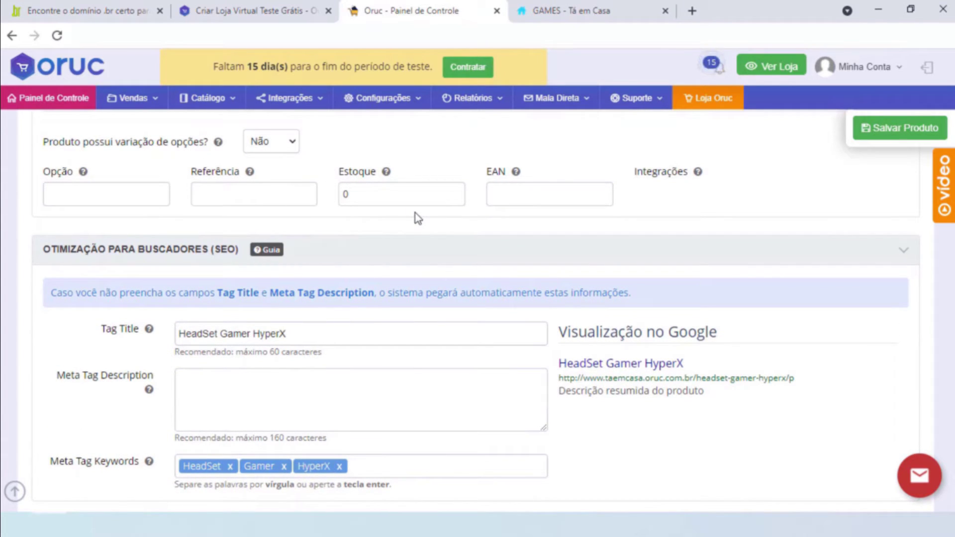
scroll(446, 261, up, 15)
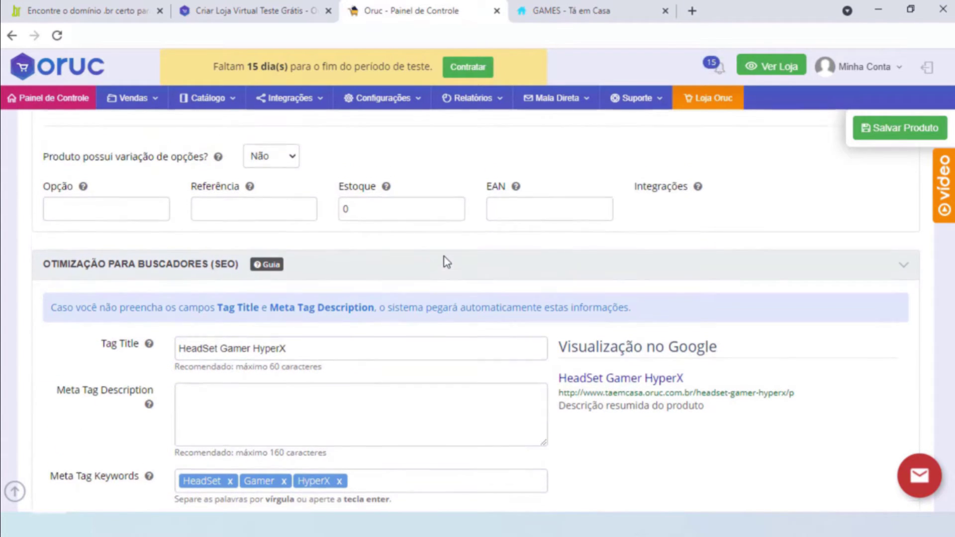
Switch to the Tá em Casa storefront and view the header and department menu of its GAMES page
click(597, 9)
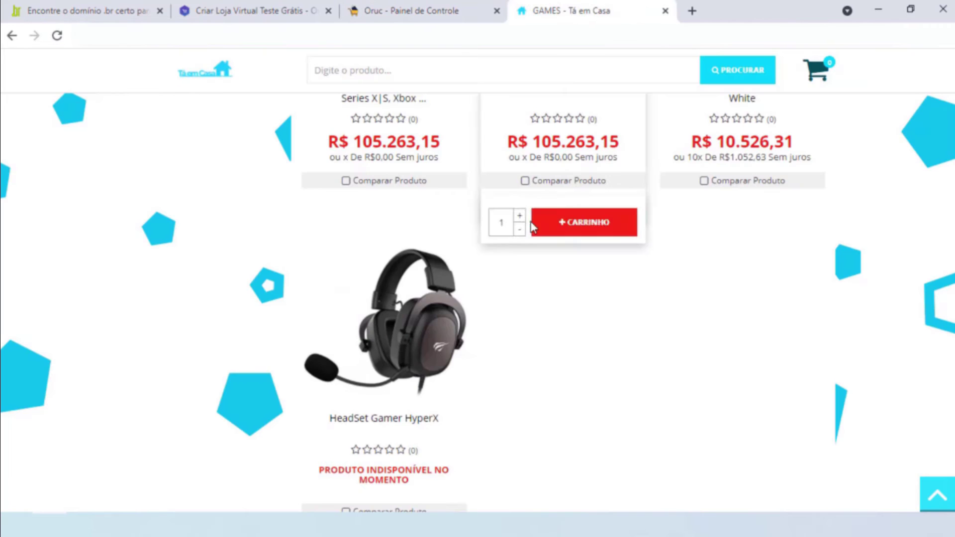
scroll(605, 262, up, 10)
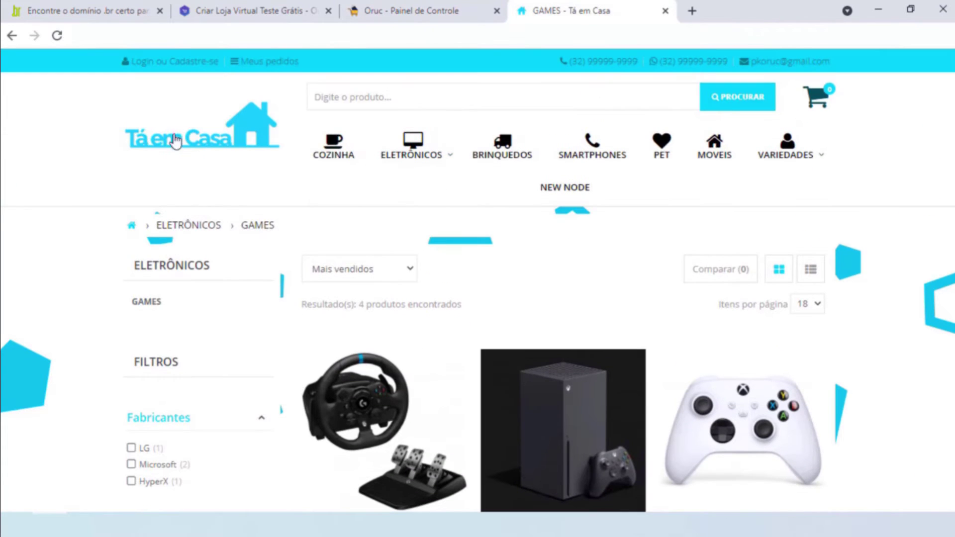
Return to the Oruc control panel, leave the product page and open the theme gallery in the general settings
click(410, 15)
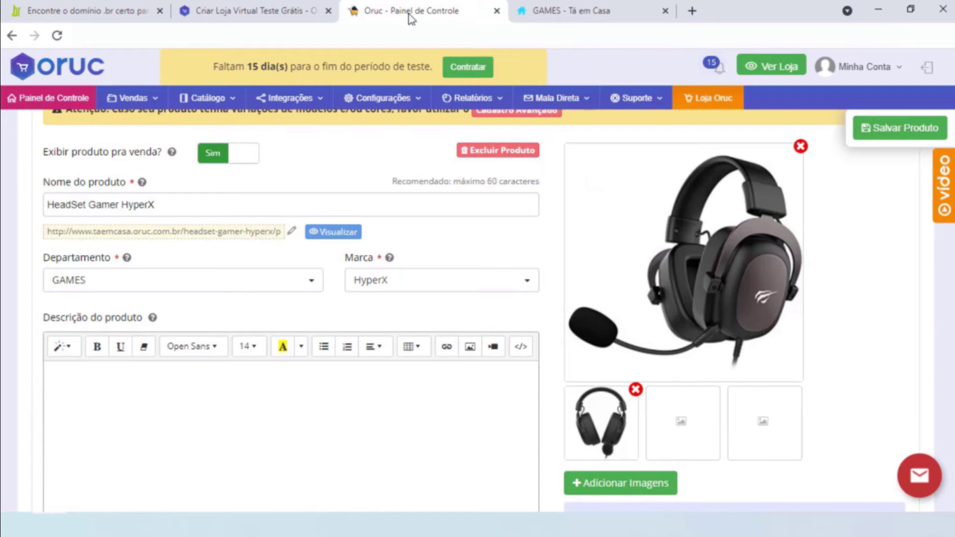
click(398, 100)
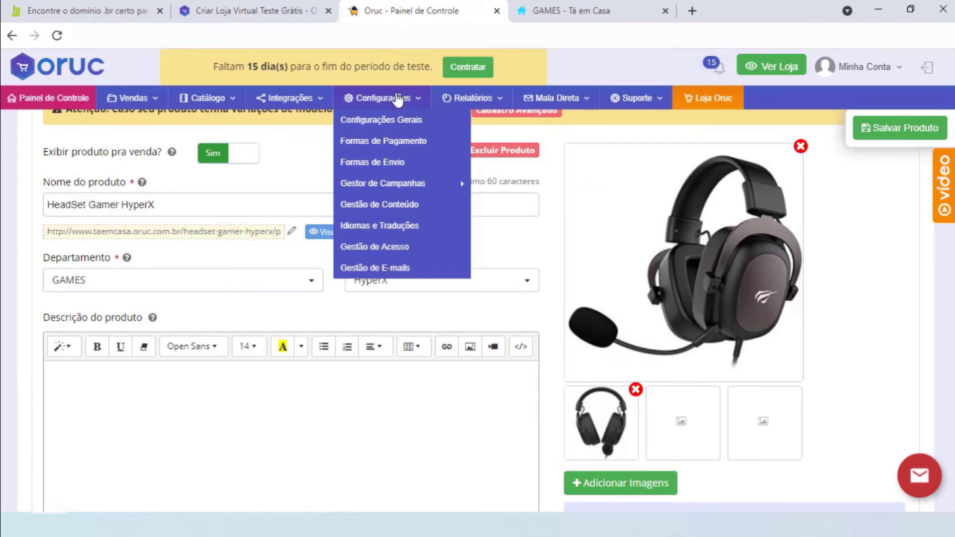
click(388, 122)
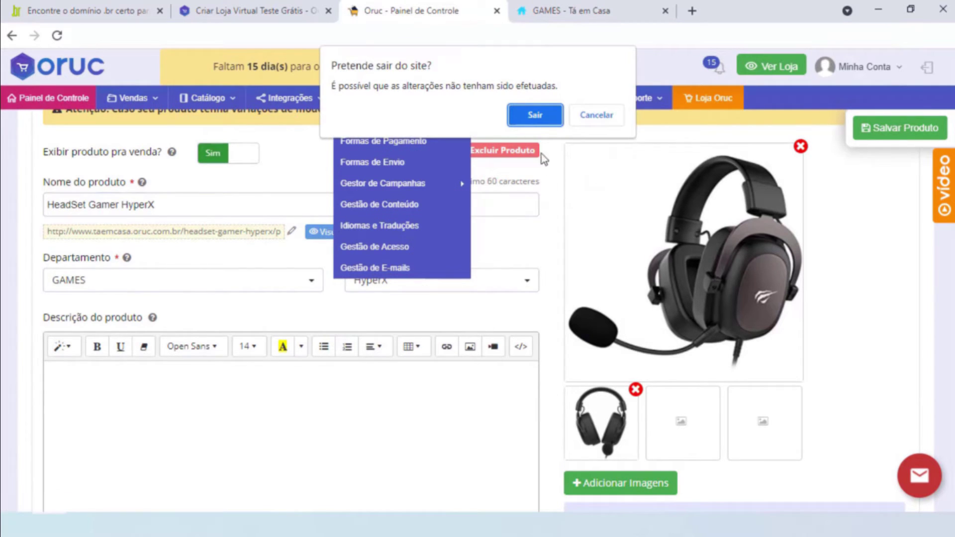
click(535, 115)
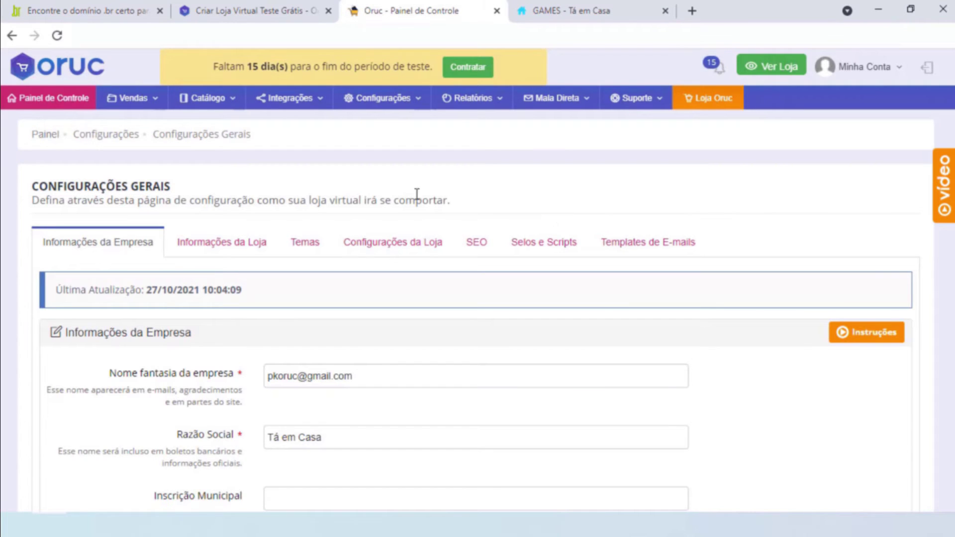
click(314, 245)
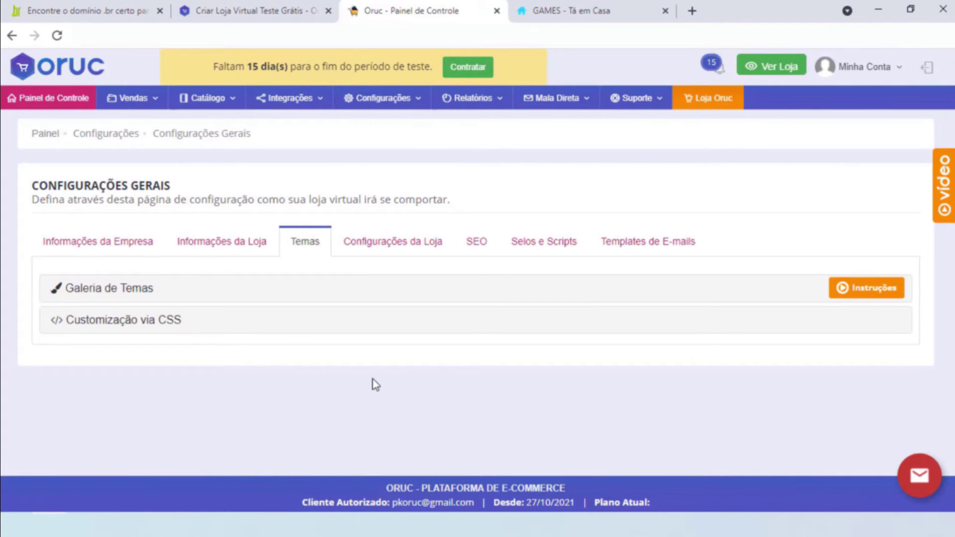
click(139, 294)
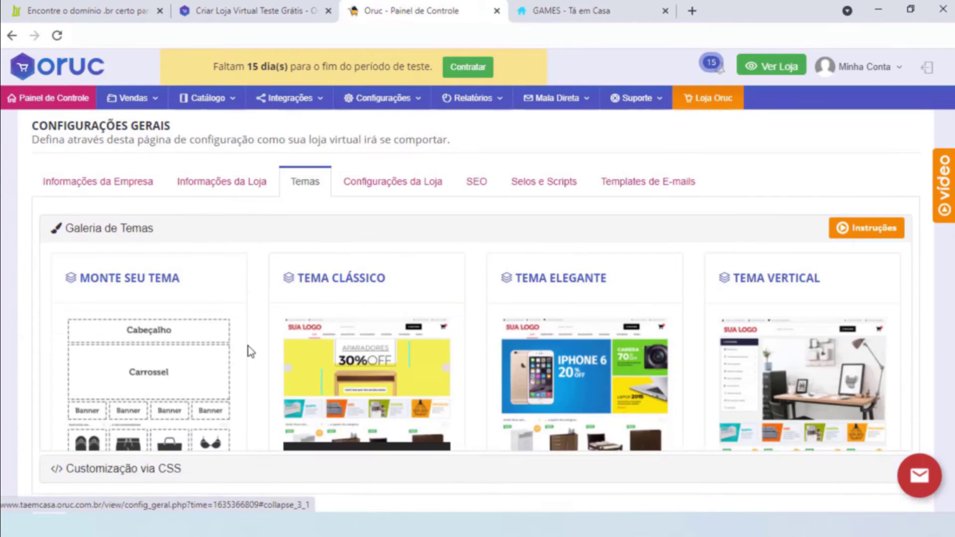
Review the themes offered in the gallery, from Monte Seu Tema and Tema Clássico to Tema Padrão and Temas Pagos
scroll(249, 350, down, 3)
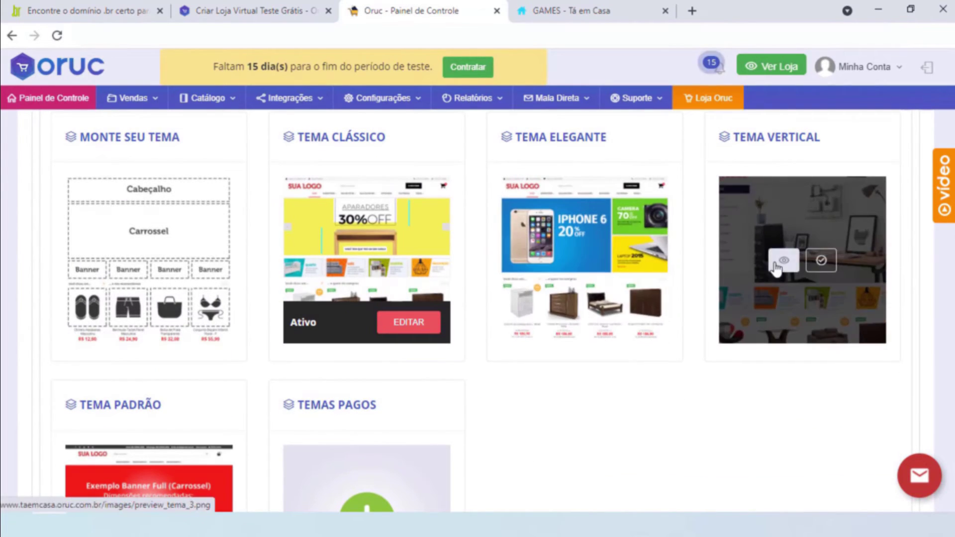
mouse_move(348, 238)
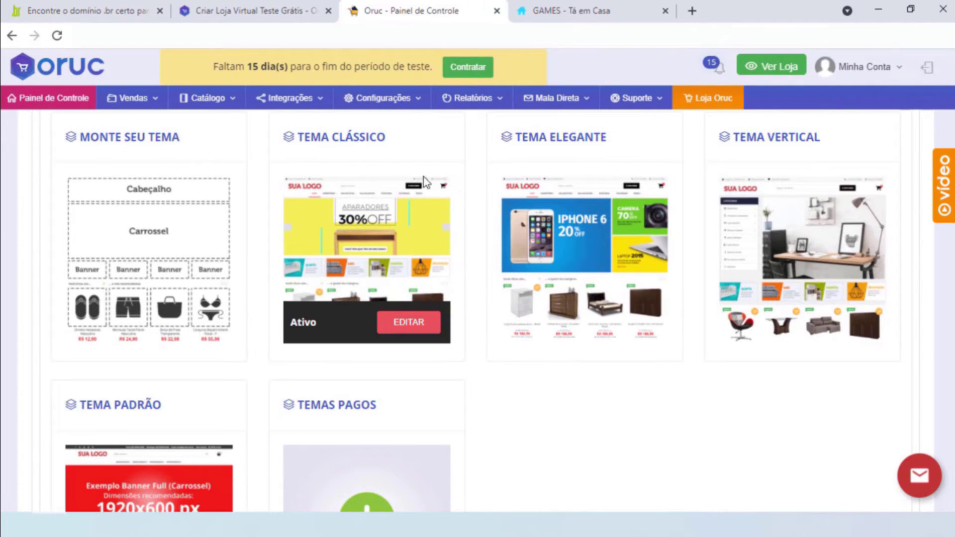
scroll(426, 184, down, 3)
scroll(663, 271, up, 3)
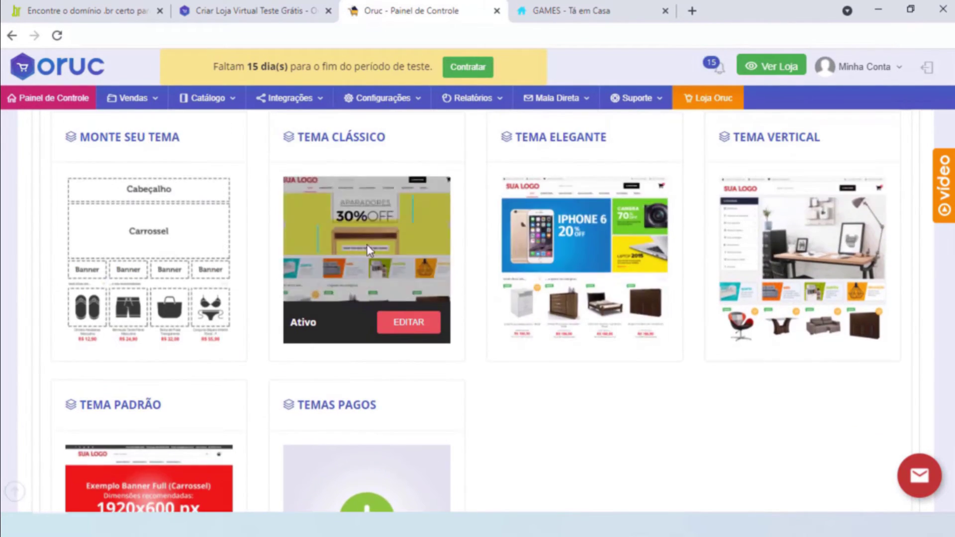
scroll(249, 266, down, 4)
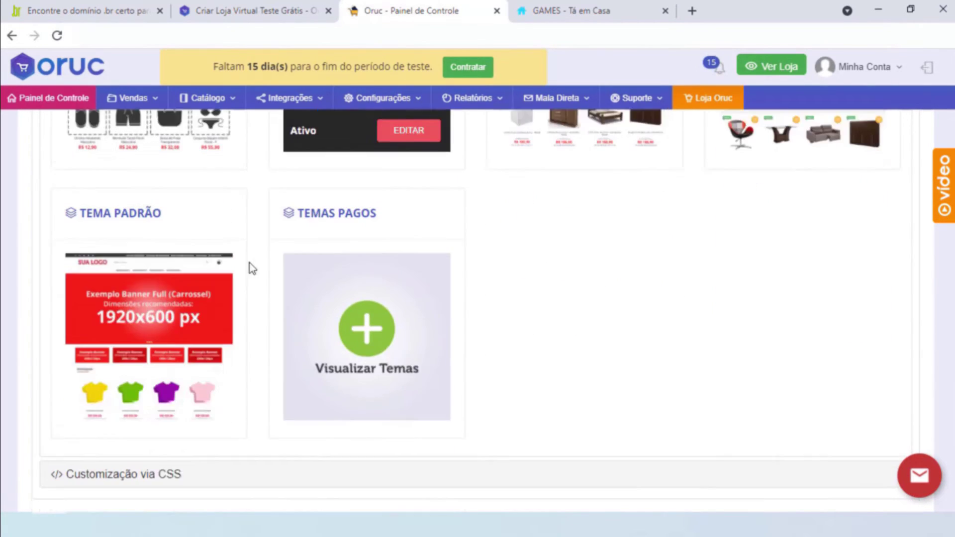
scroll(211, 301, up, 4)
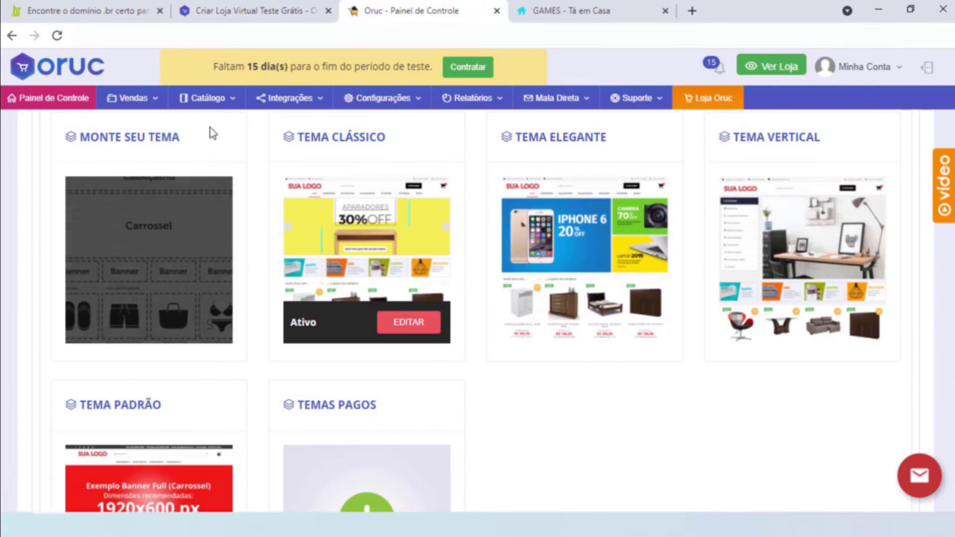
scroll(450, 348, down, 4)
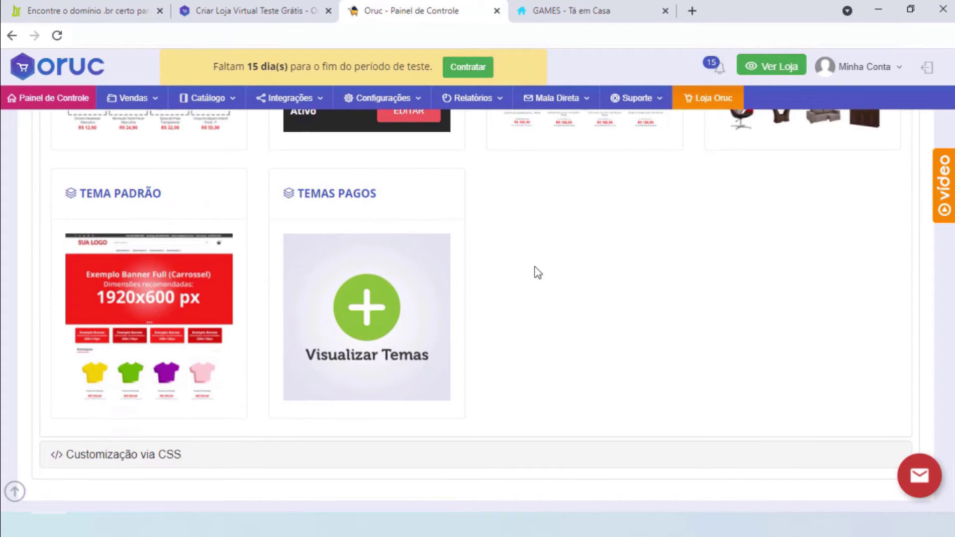
scroll(468, 373, up, 8)
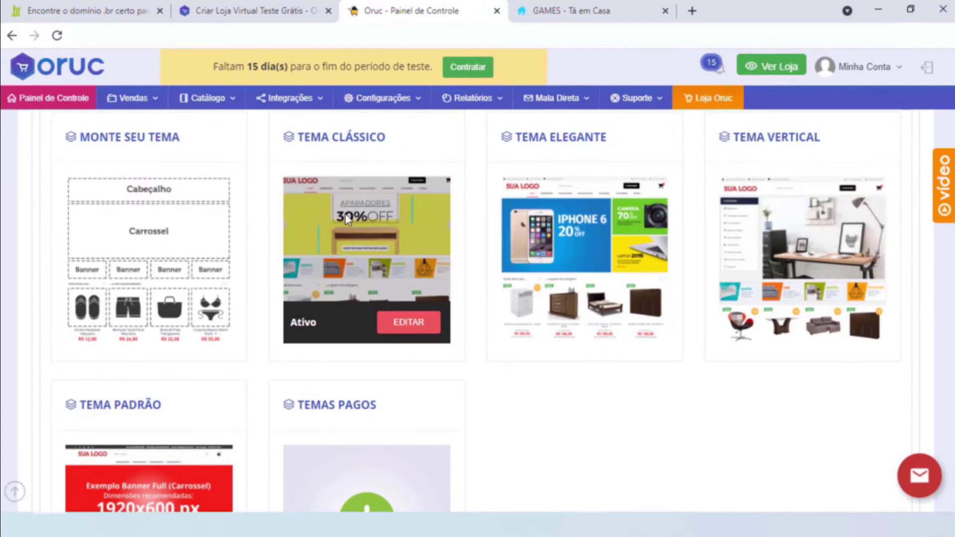
scroll(282, 298, down, 8)
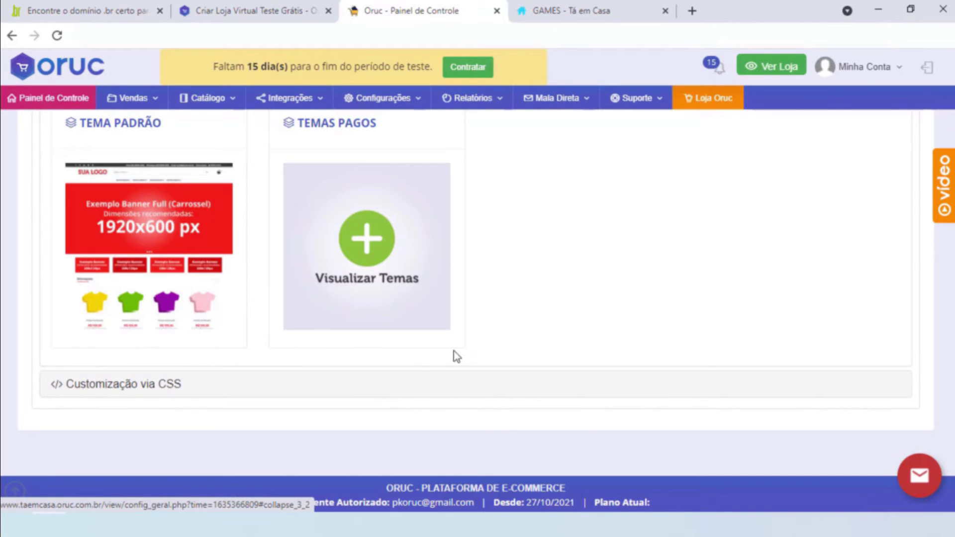
scroll(572, 381, up, 4)
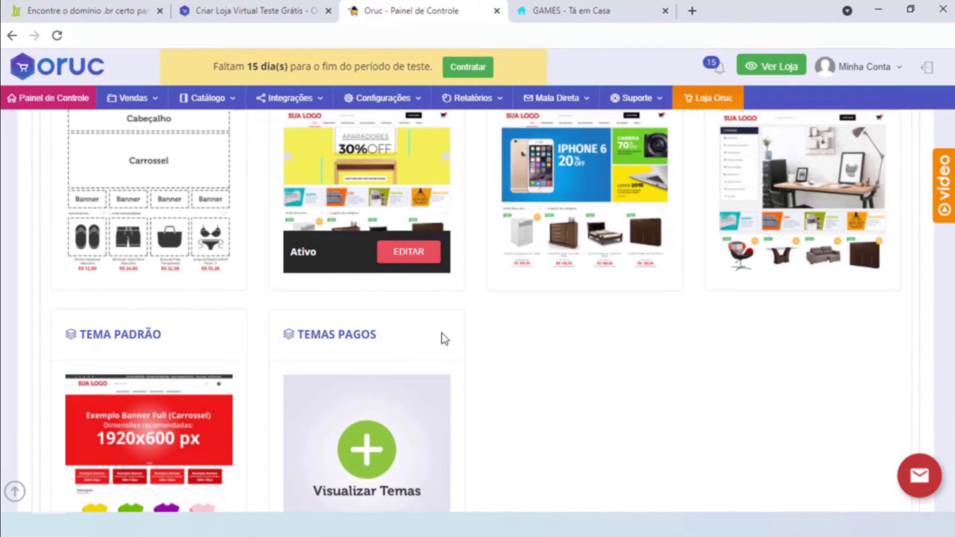
scroll(416, 341, up, 1)
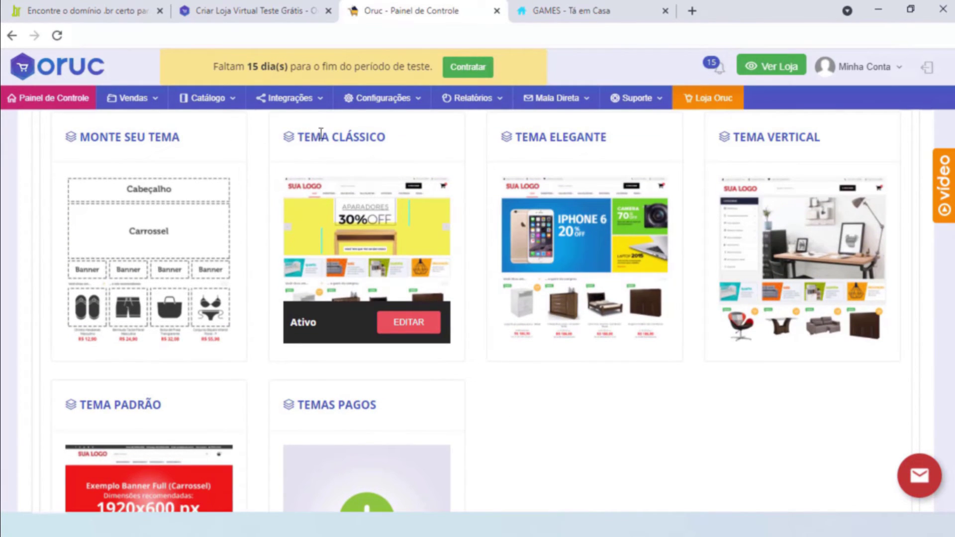
Open the active Tema Clássico for editing and browse its suggested colour schemes
click(411, 321)
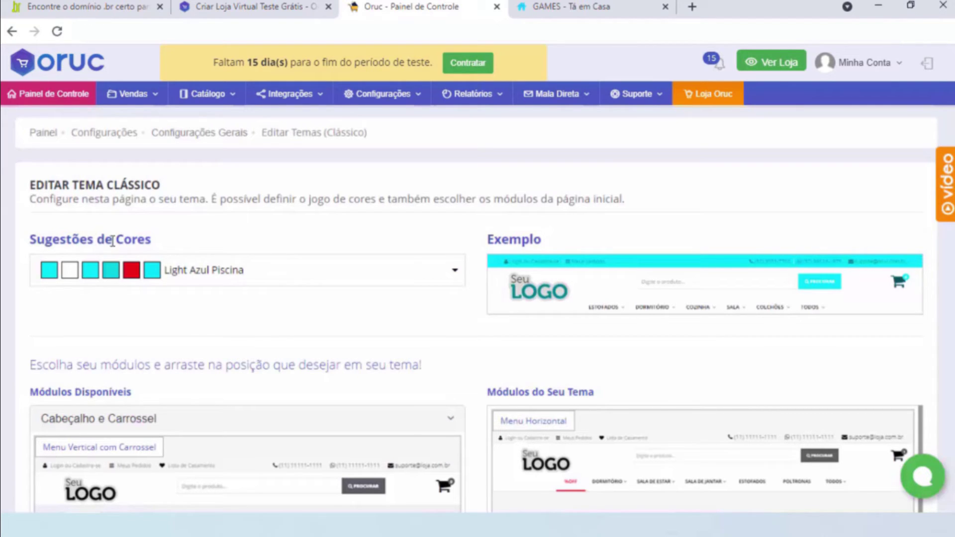
click(284, 277)
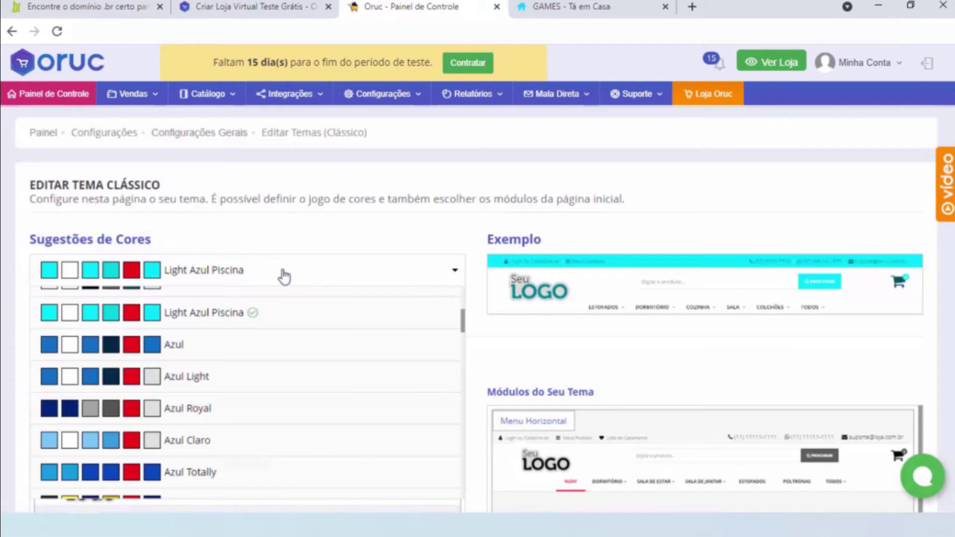
scroll(144, 380, up, 3)
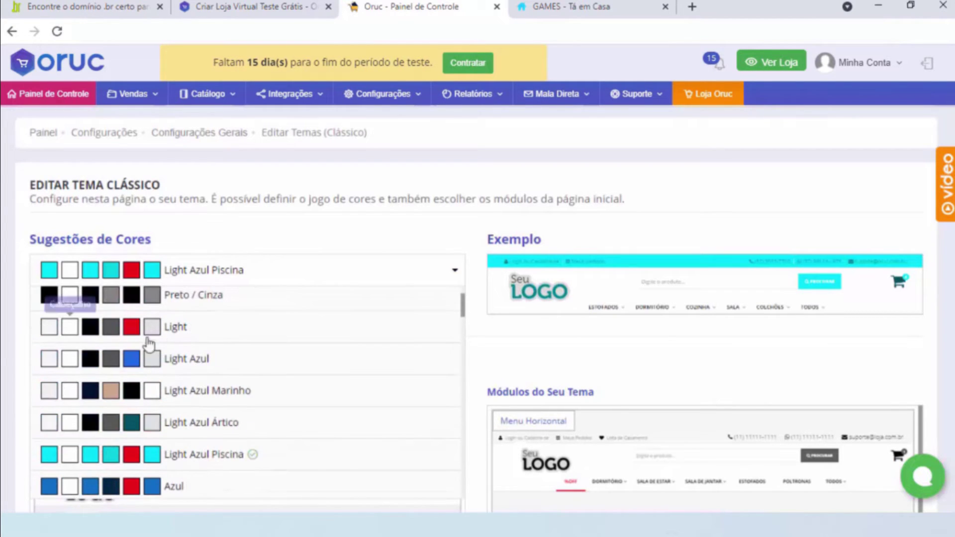
scroll(100, 366, down, 3)
scroll(97, 356, down, 5)
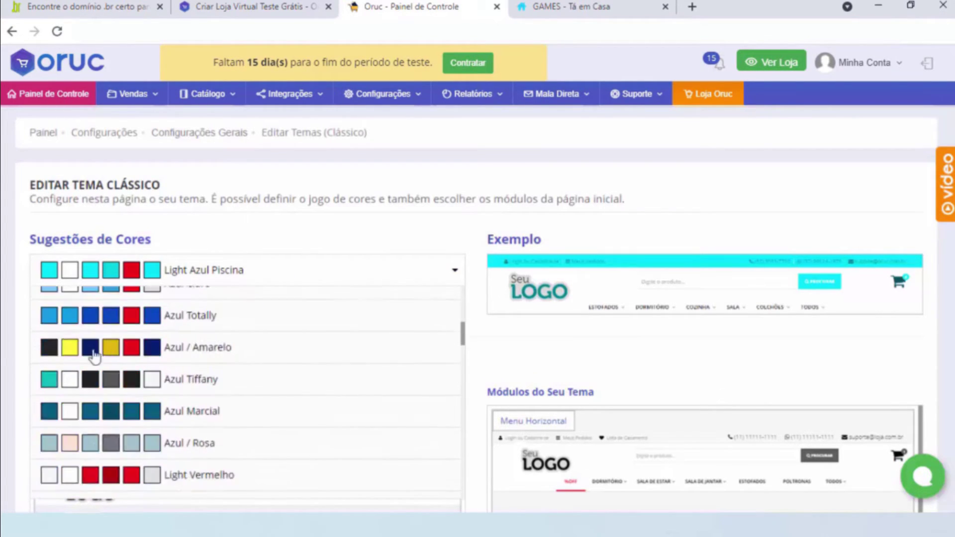
scroll(288, 397, down, 2)
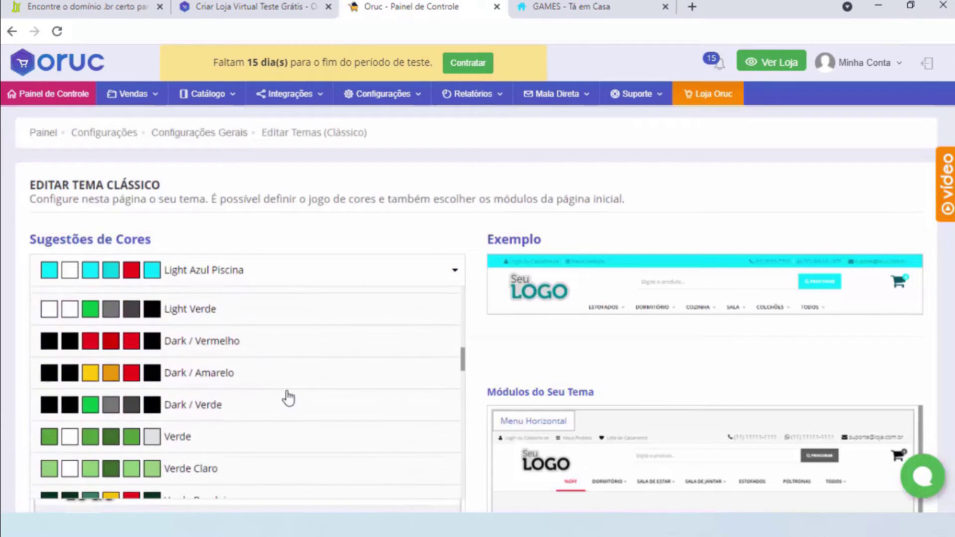
scroll(279, 405, up, 10)
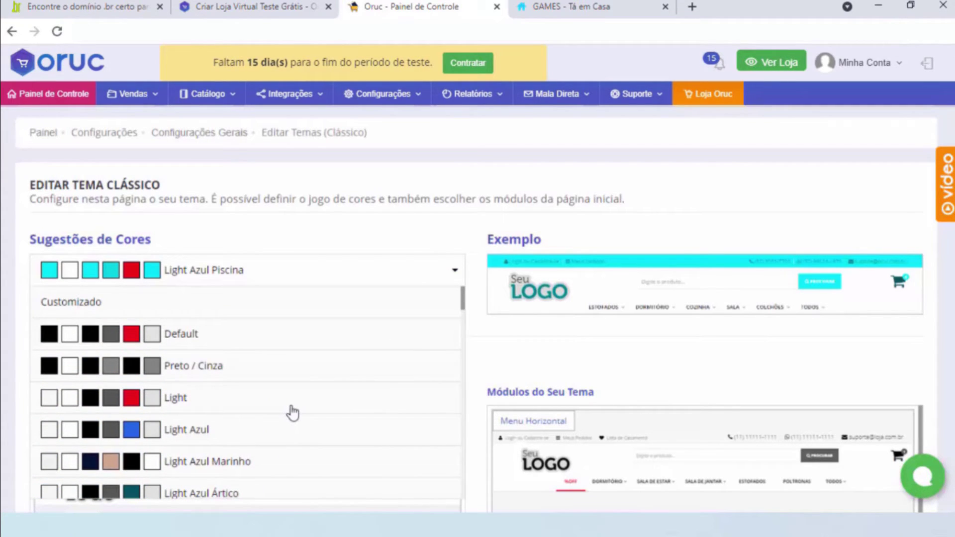
Set the theme's colour suggestion to Customizado and look through the customizable colour sections
click(79, 305)
click(79, 301)
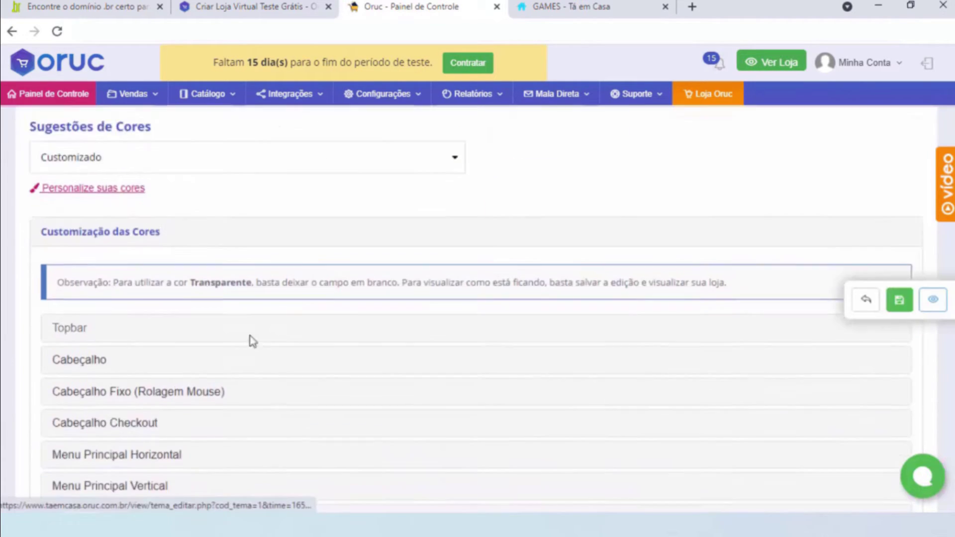
scroll(121, 356, down, 3)
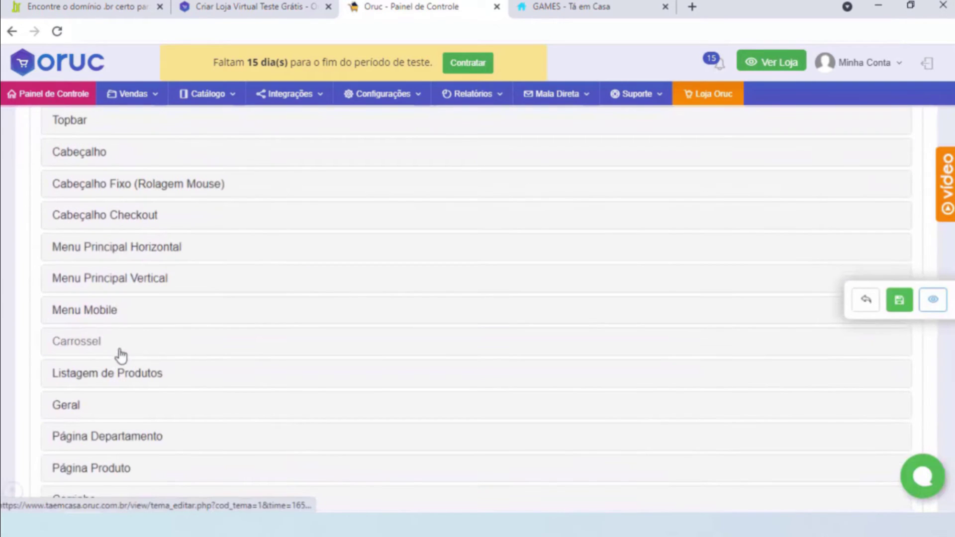
scroll(127, 412, up, 4)
scroll(273, 336, down, 1)
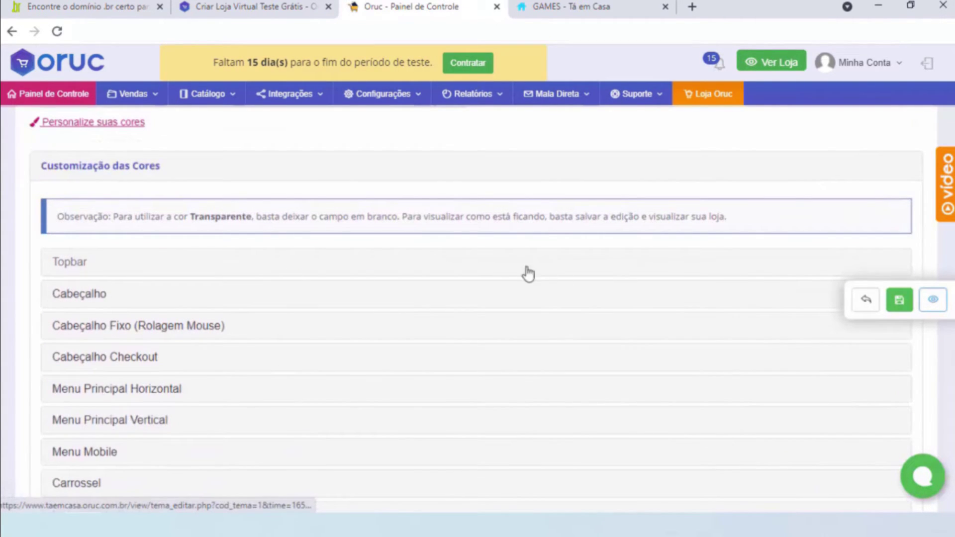
Examine the Topbar section's colour settings, collapse it and look over the remaining customizable sections
click(300, 264)
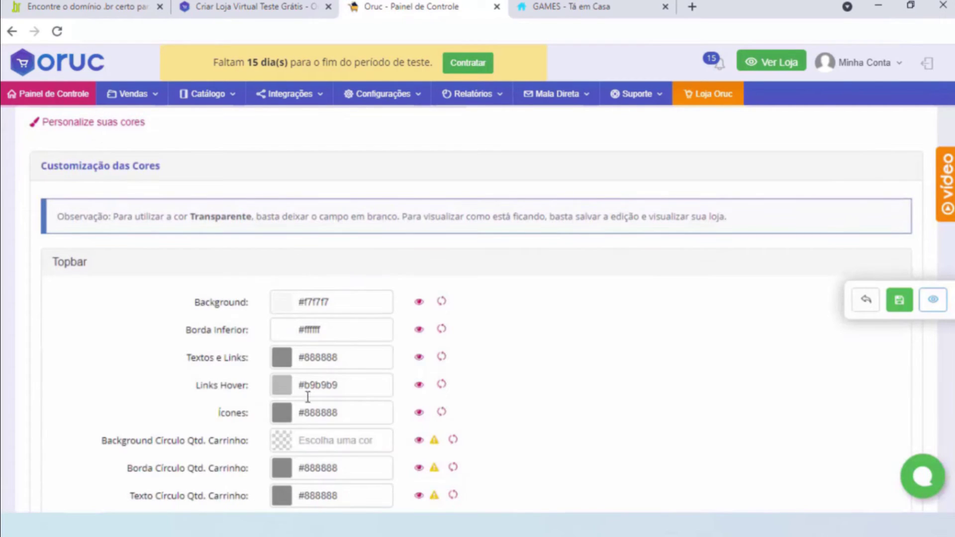
scroll(307, 396, down, 3)
scroll(350, 354, up, 2)
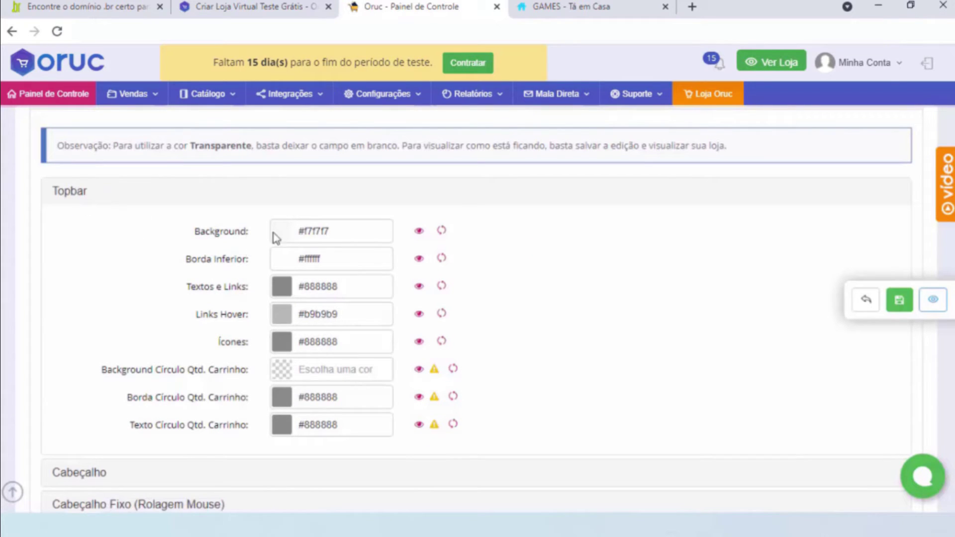
mouse_move(419, 241)
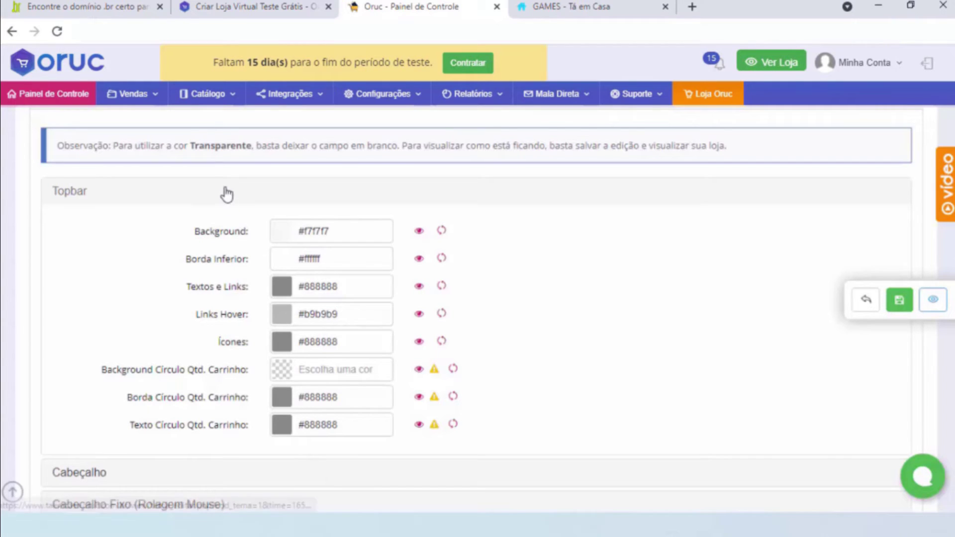
click(309, 203)
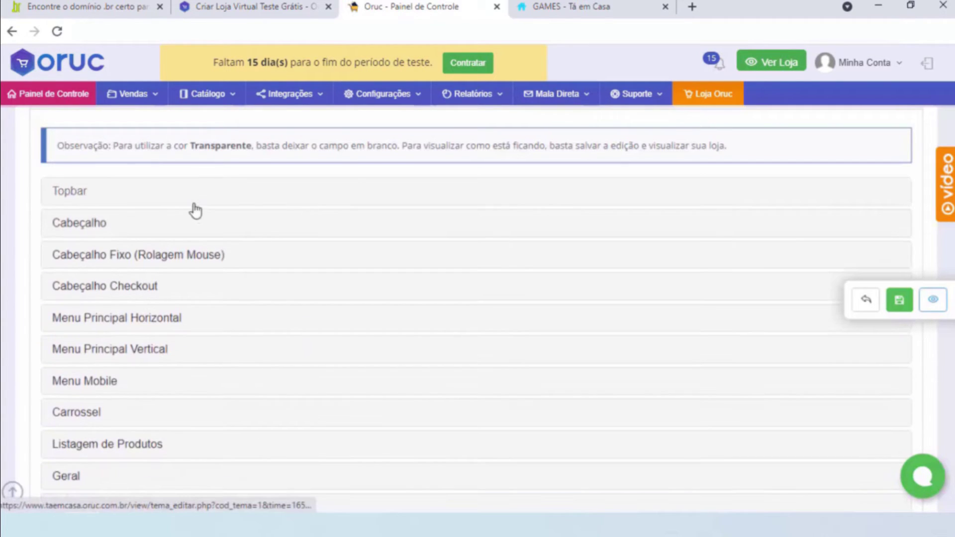
scroll(187, 268, down, 6)
scroll(273, 320, up, 8)
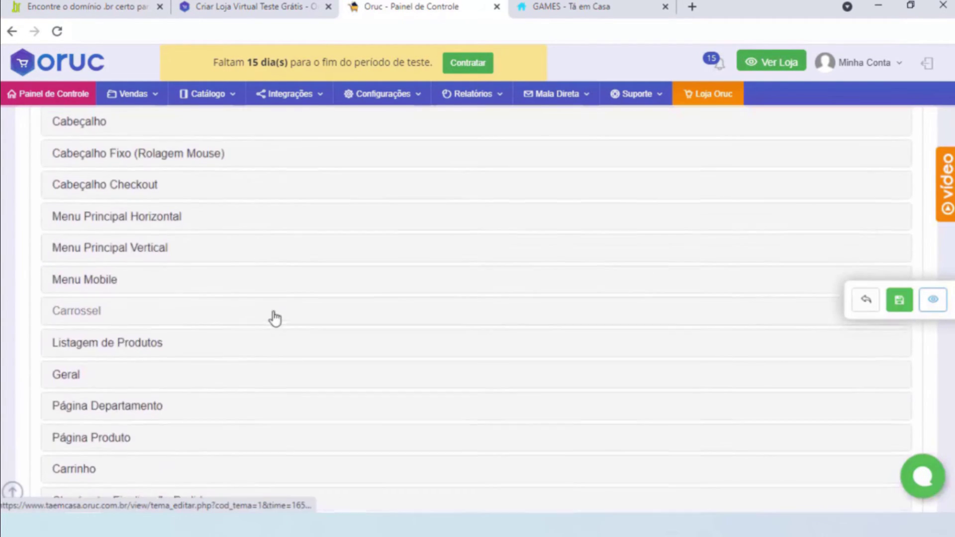
Set the Tema Clássico colour suggestion back to Light Azul Piscina
scroll(244, 299, up, 3)
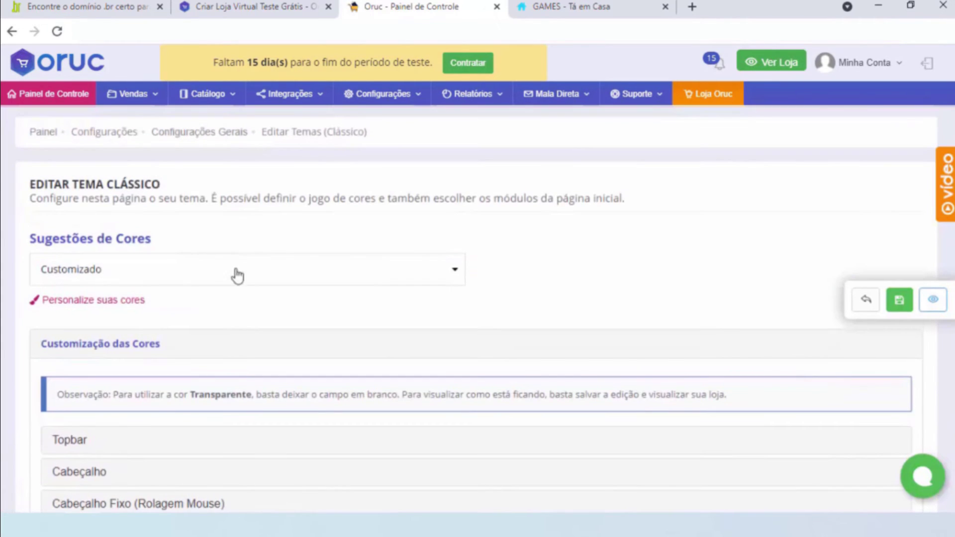
click(286, 279)
scroll(290, 308, down, 2)
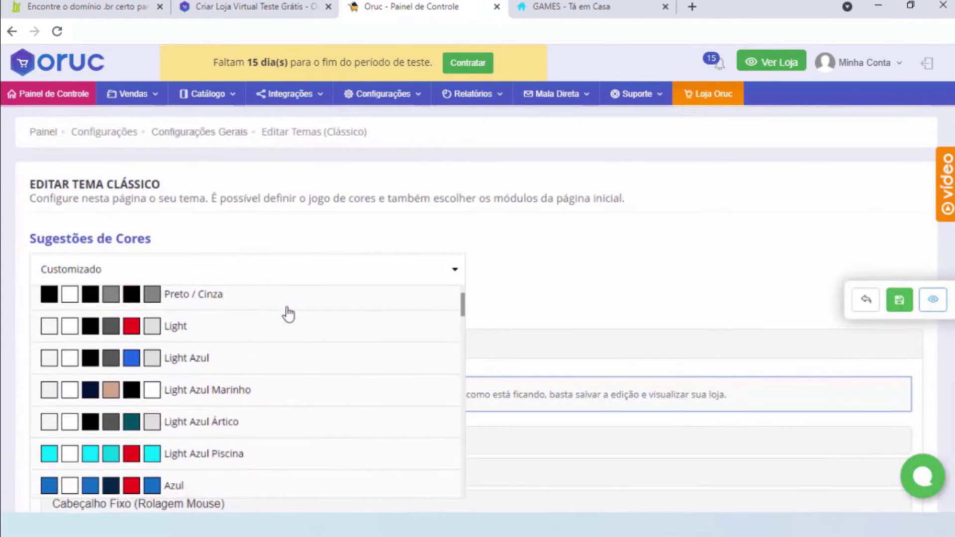
click(227, 459)
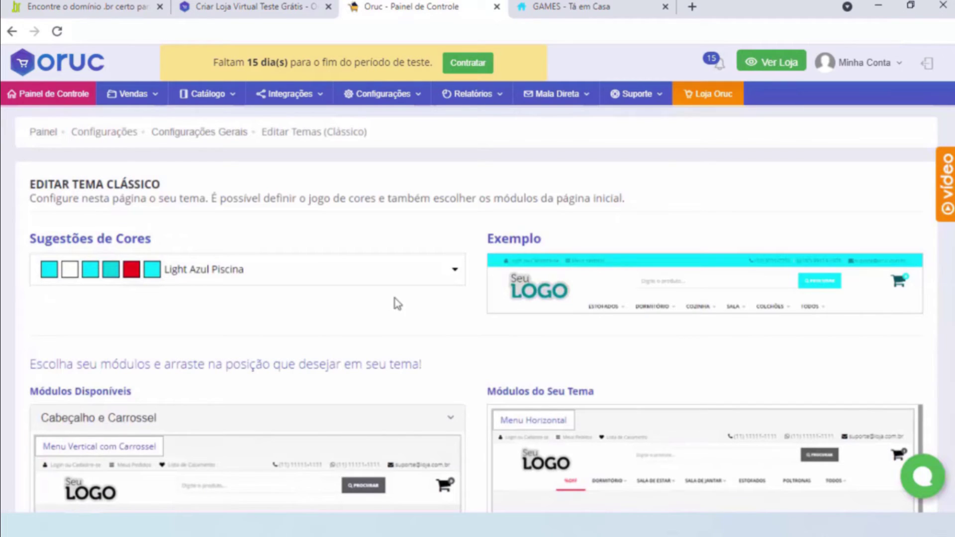
Collapse the Cabeçalho e Carrossel group and look over the module categories and the theme's first modules
scroll(454, 306, down, 5)
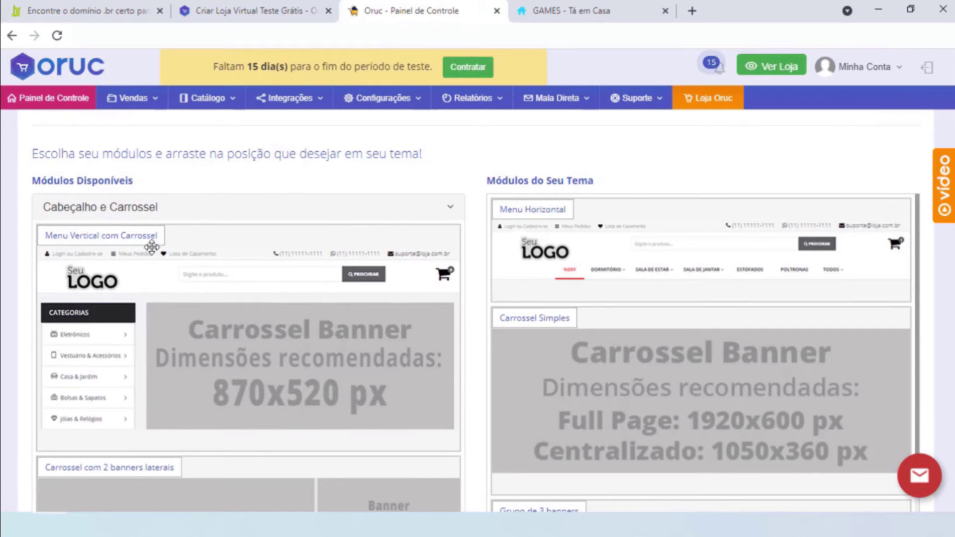
click(158, 213)
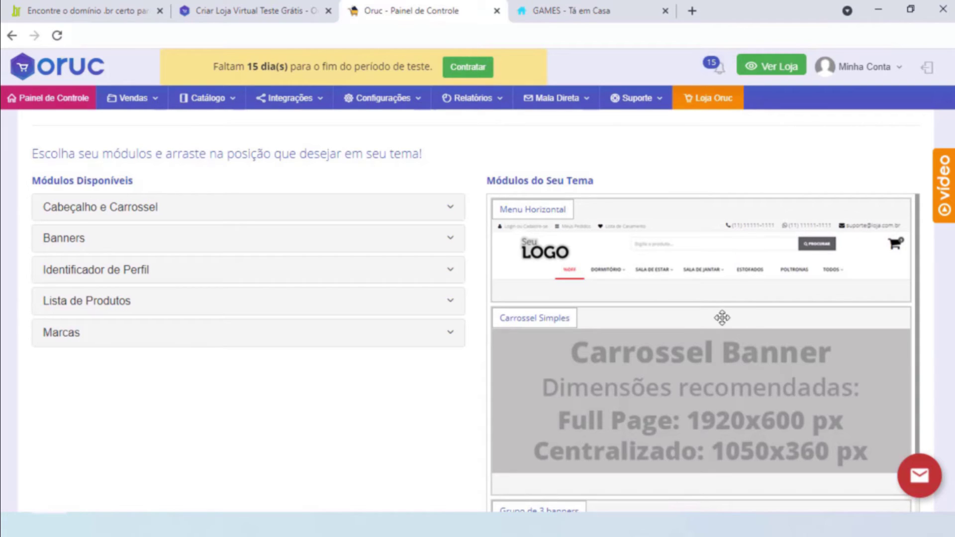
scroll(746, 199, down, 3)
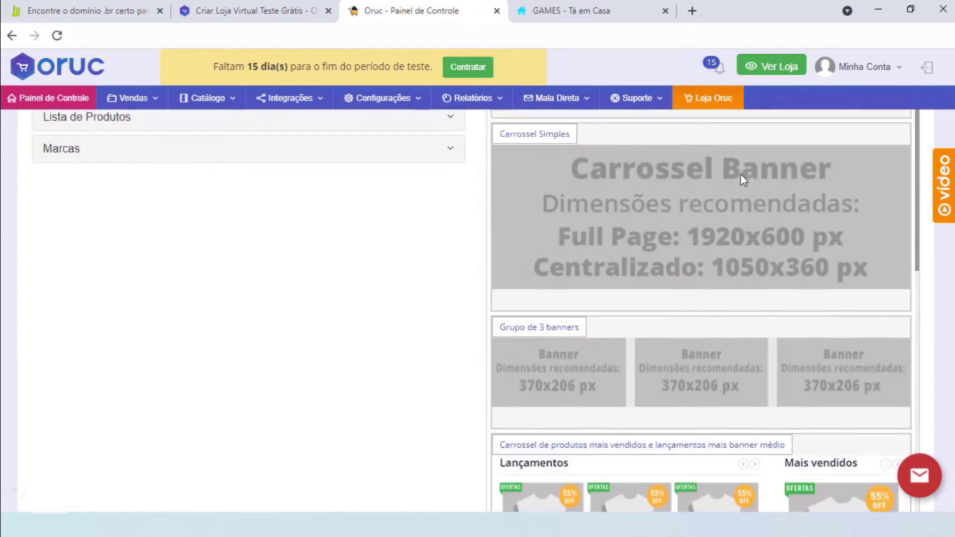
scroll(721, 199, up, 3)
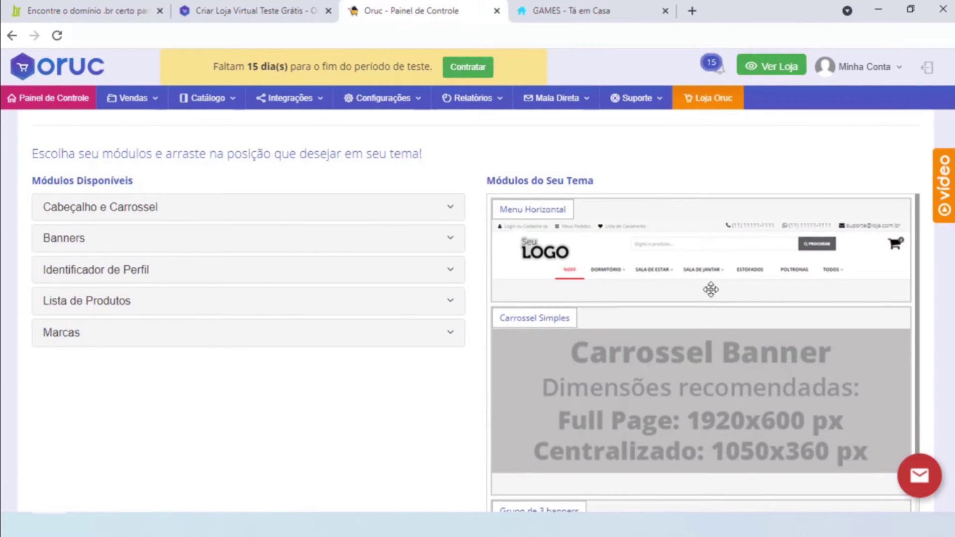
Switch to the Tá em Casa storefront, open its home page and look over the menu, main carousel and banners
click(572, 10)
click(317, 149)
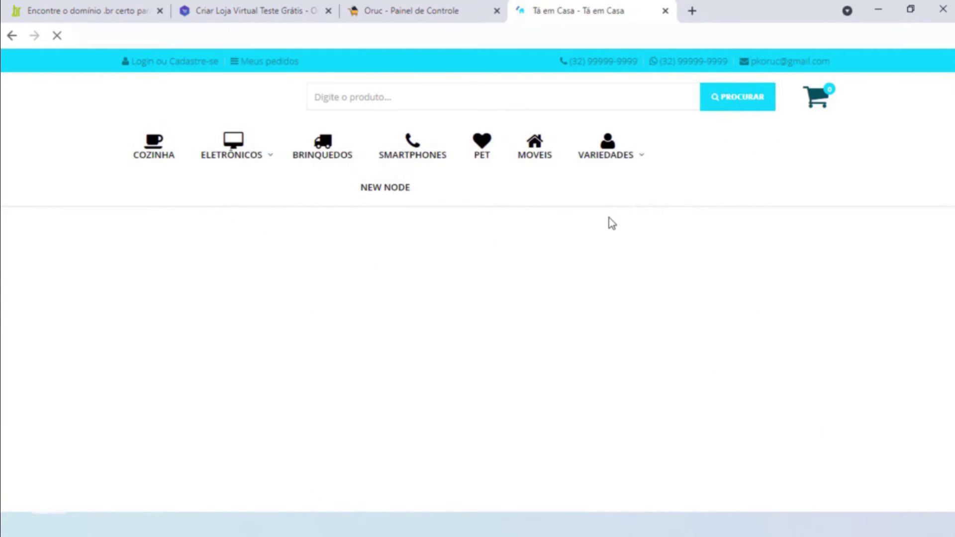
scroll(845, 169, down, 2)
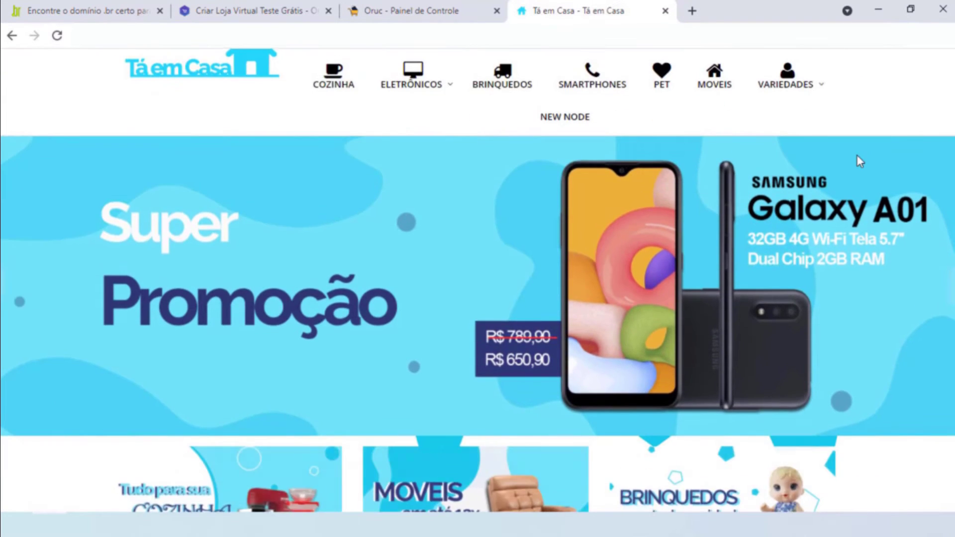
scroll(856, 159, down, 10)
scroll(845, 199, up, 12)
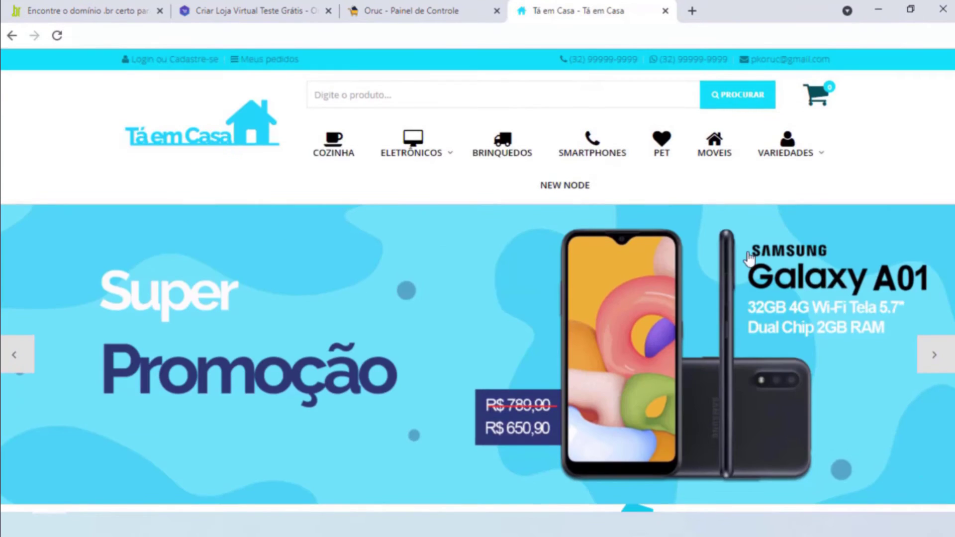
scroll(749, 258, down, 6)
scroll(750, 258, up, 6)
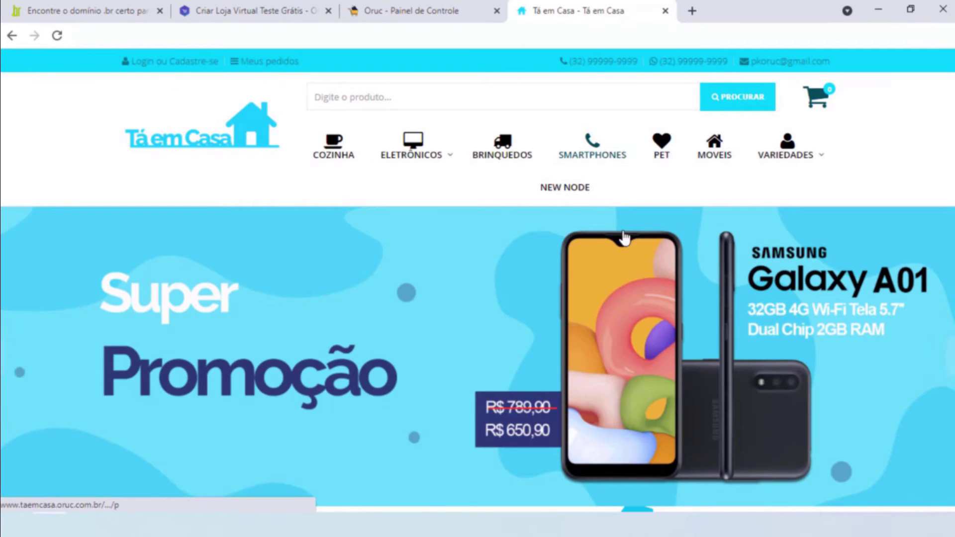
scroll(624, 238, down, 6)
scroll(316, 153, up, 7)
scroll(465, 272, down, 6)
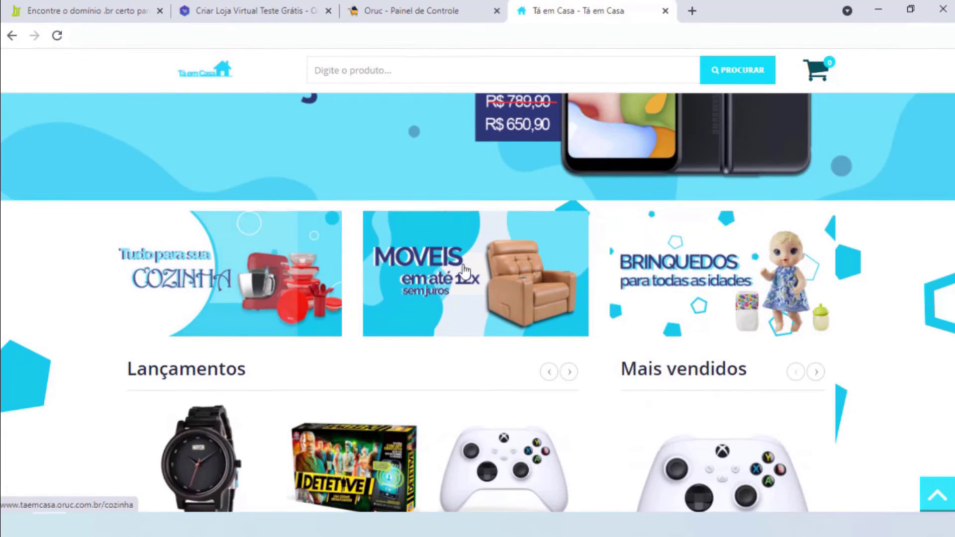
Return to the theme editor and examine the order of the modules in Módulos do Seu Tema, down to Grupo de 4 banners
click(411, 10)
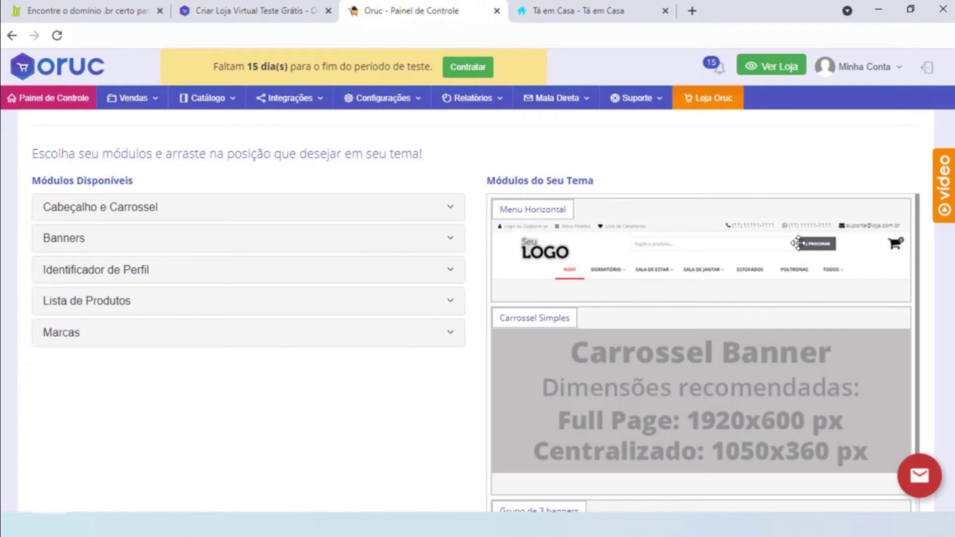
scroll(798, 243, down, 3)
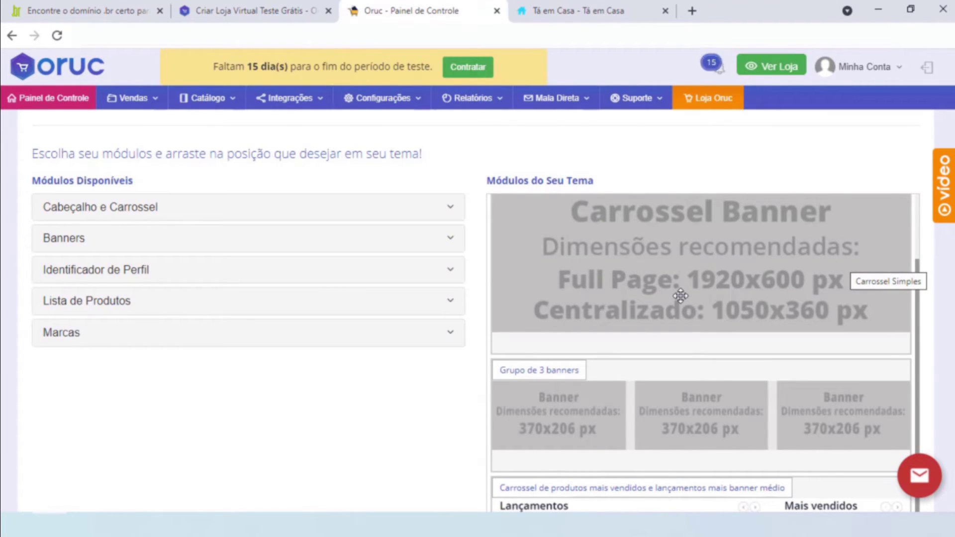
scroll(696, 277, down, 3)
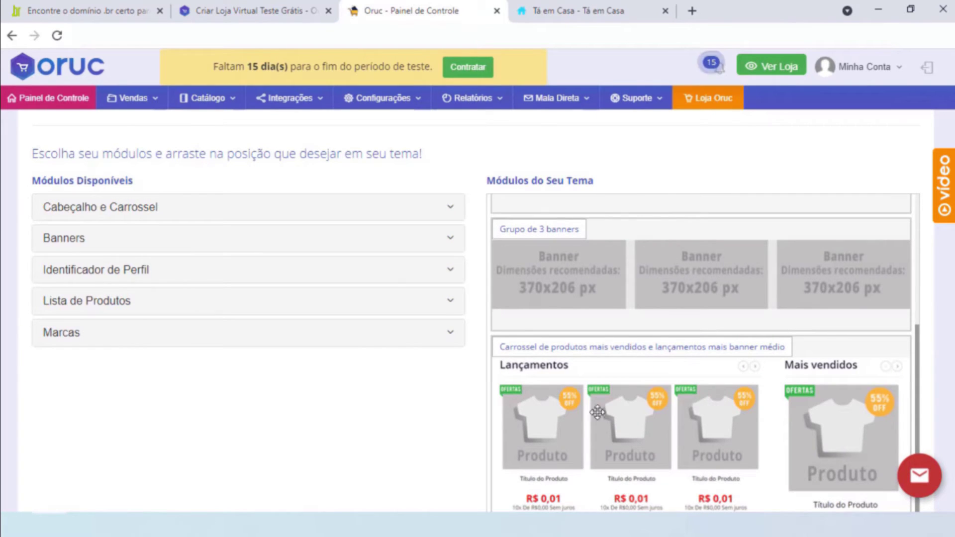
scroll(767, 382, down, 3)
scroll(767, 382, down, 2)
scroll(725, 309, down, 3)
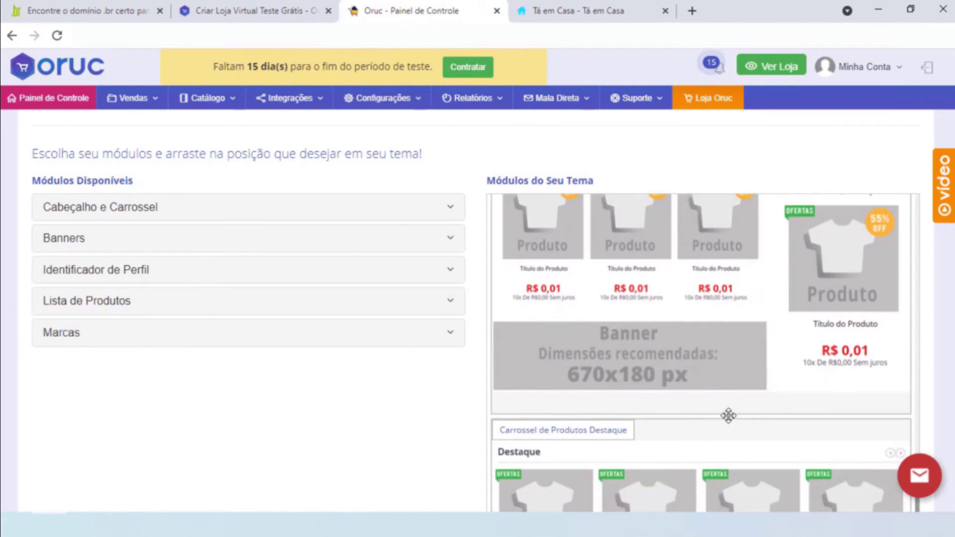
scroll(690, 363, down, 5)
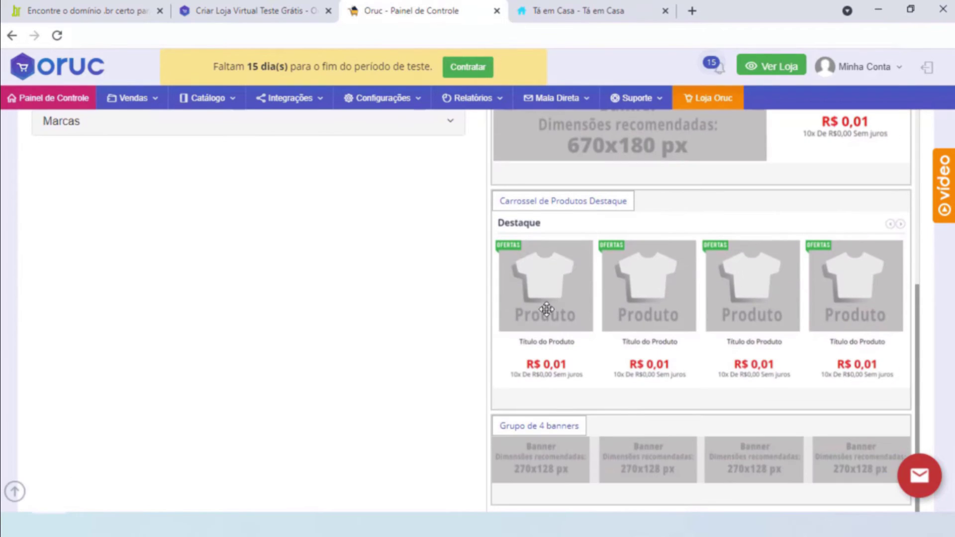
scroll(859, 305, down, 3)
Compare the storefront home page with the theme's modules, from the main carousel through Lançamentos and Destaques to the four small banners
click(611, 12)
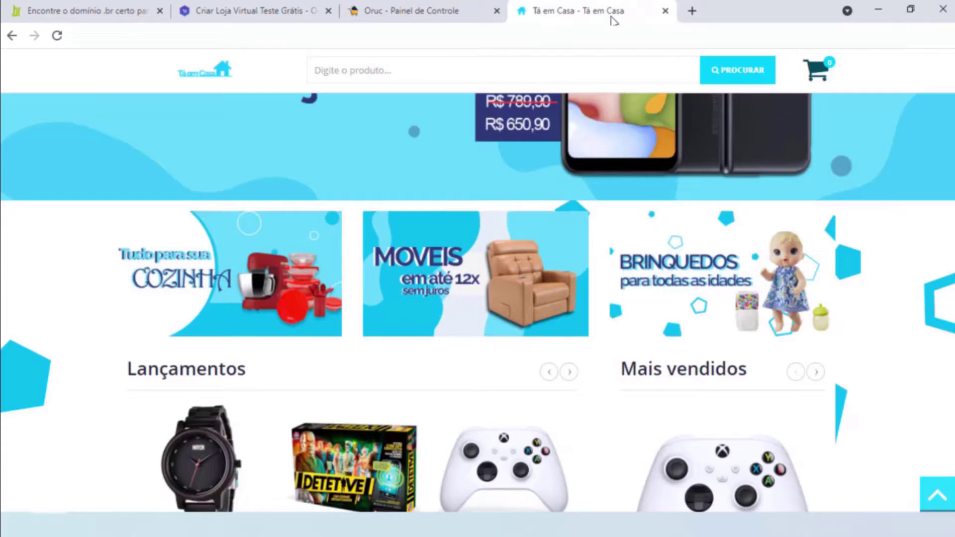
scroll(590, 245, up, 5)
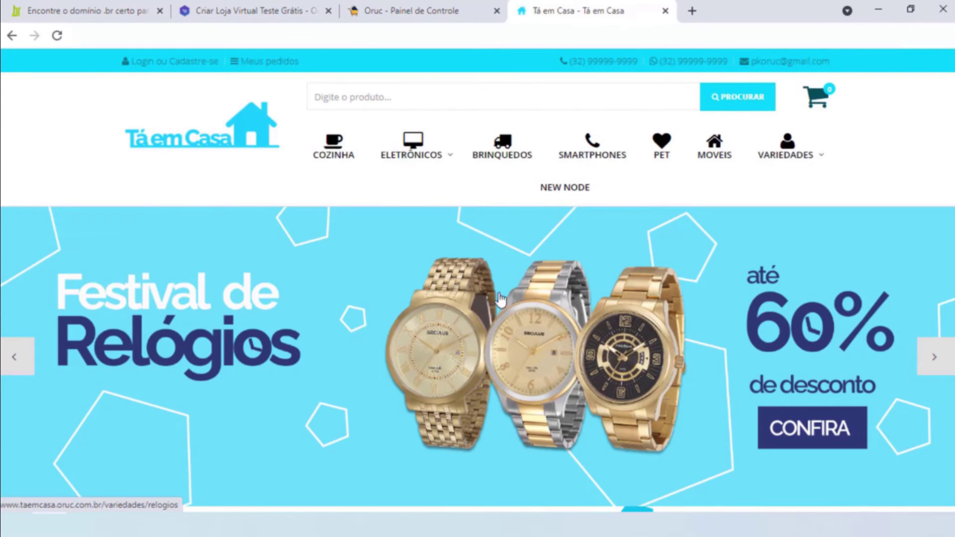
scroll(692, 318, down, 5)
scroll(719, 275, down, 7)
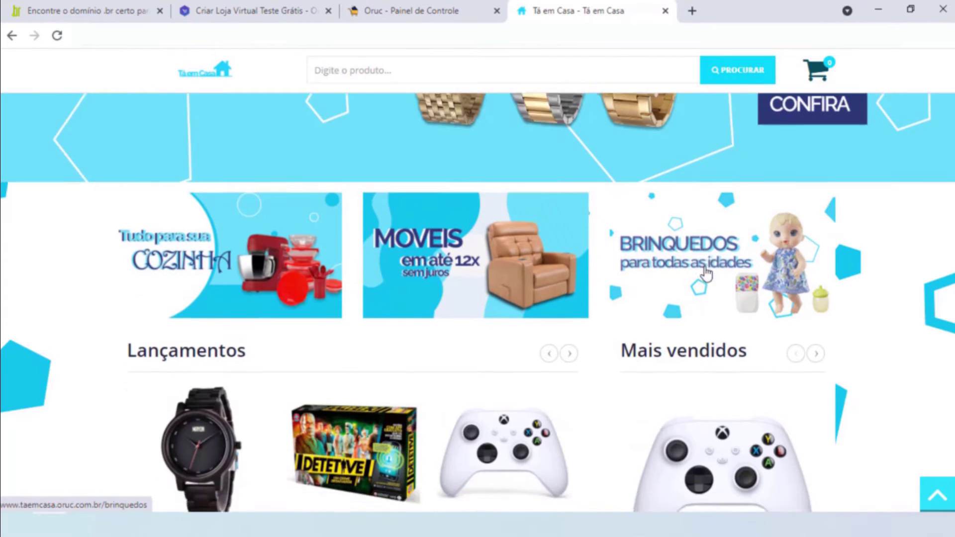
scroll(256, 281, down, 4)
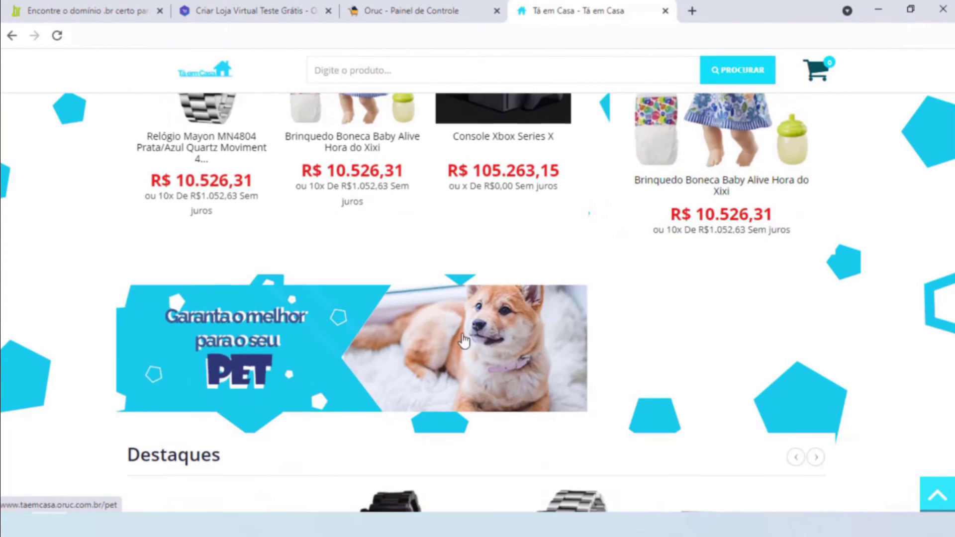
scroll(556, 303, down, 2)
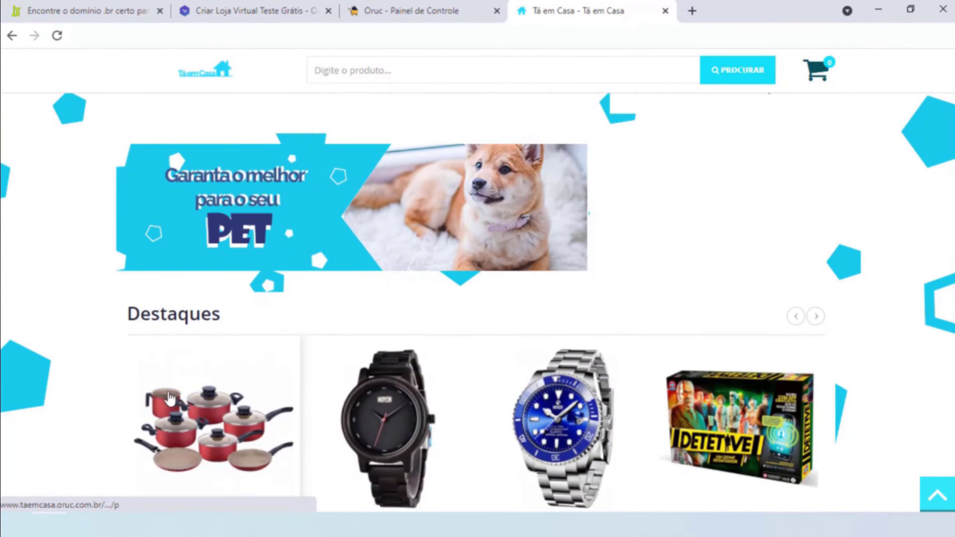
scroll(769, 281, down, 2)
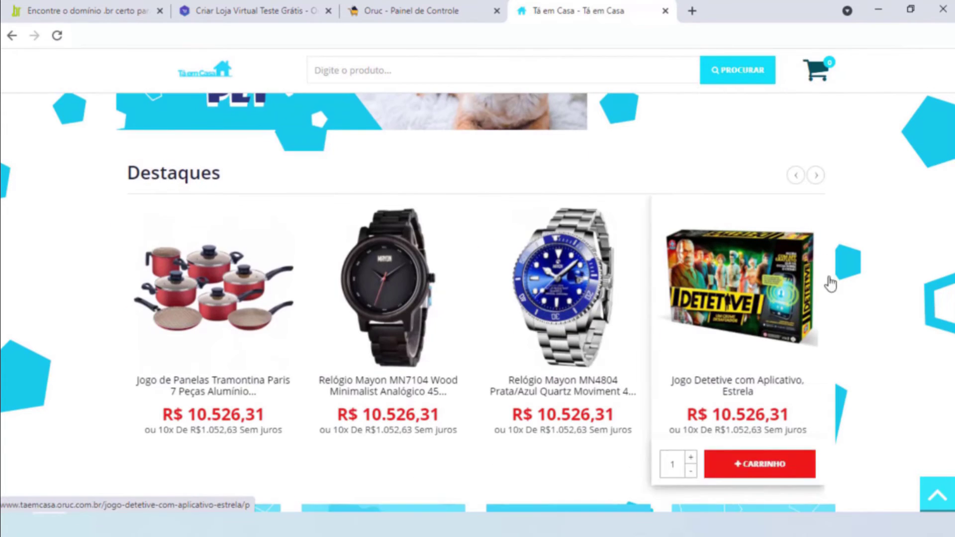
scroll(234, 372, down, 2)
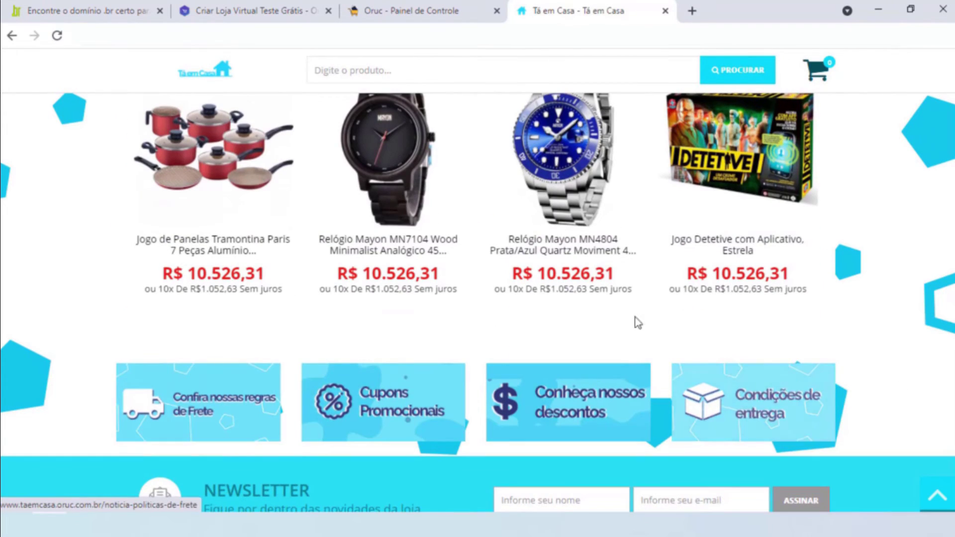
Go back to the theme editor and expand Cabeçalho e Carrossel to view its available modules
key(ctrl+shift+Tab)
scroll(636, 309, up, 10)
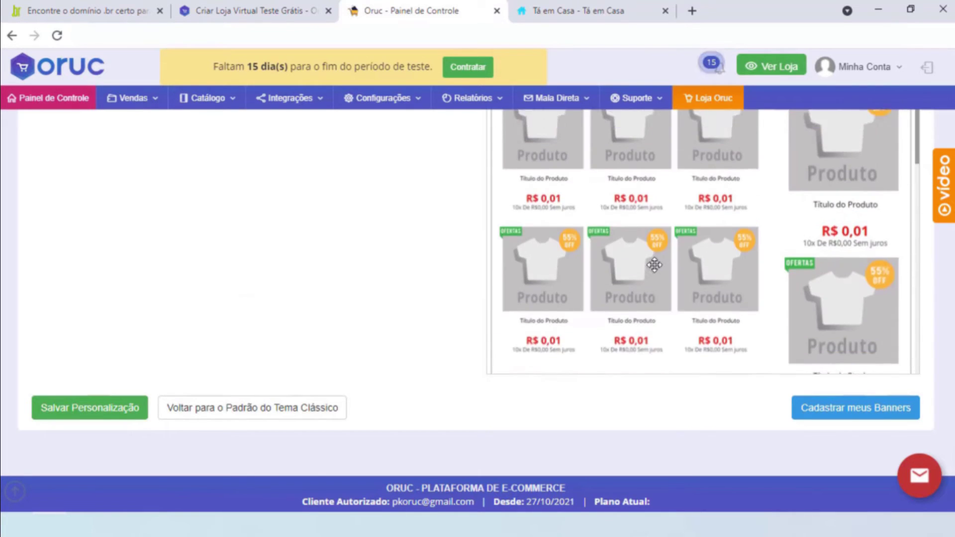
scroll(636, 288, up, 4)
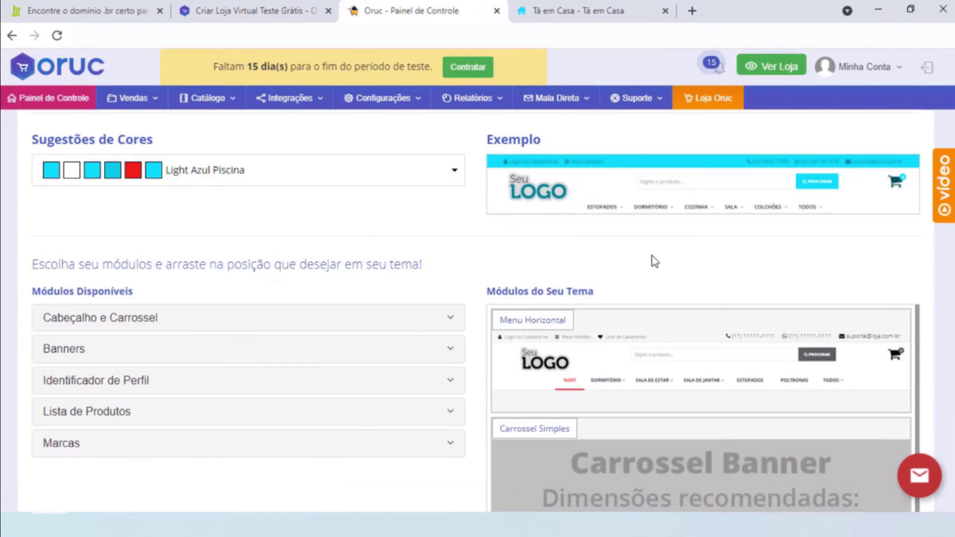
scroll(655, 261, down, 3)
click(337, 180)
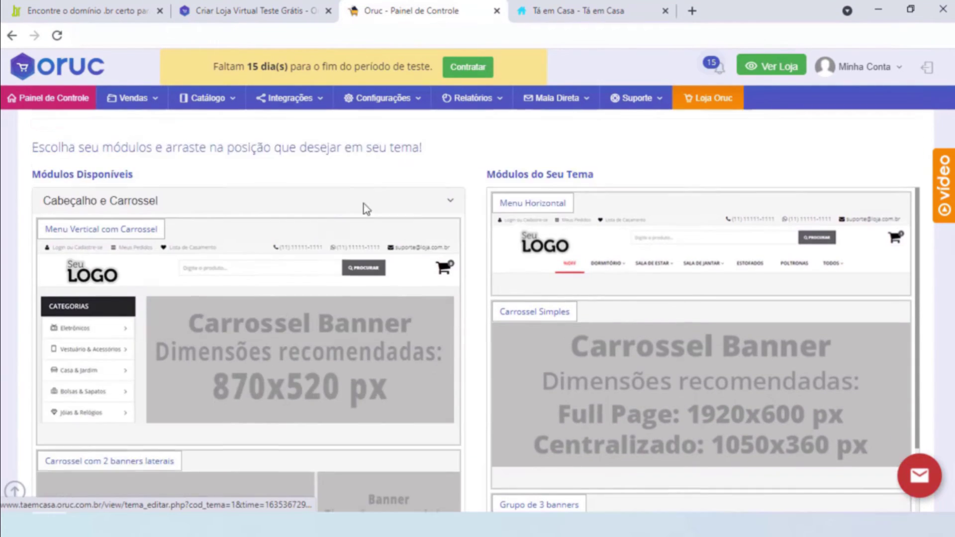
scroll(367, 209, up, 5)
scroll(354, 258, down, 5)
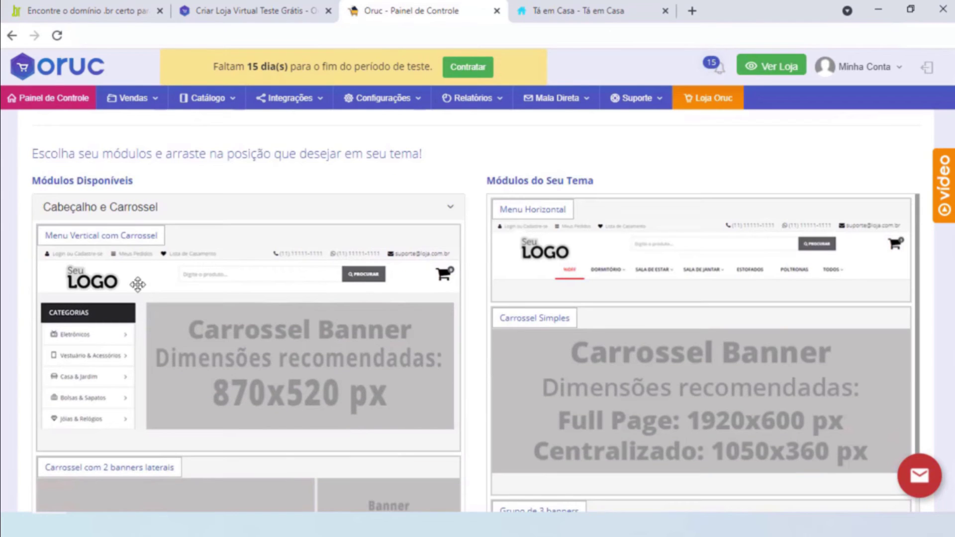
scroll(138, 285, down, 4)
scroll(144, 277, up, 4)
Try the Menu Vertical com Carrossel module in Módulos do Seu Tema and move it back to the available modules
drag(114, 373, 623, 351)
scroll(617, 349, down, 4)
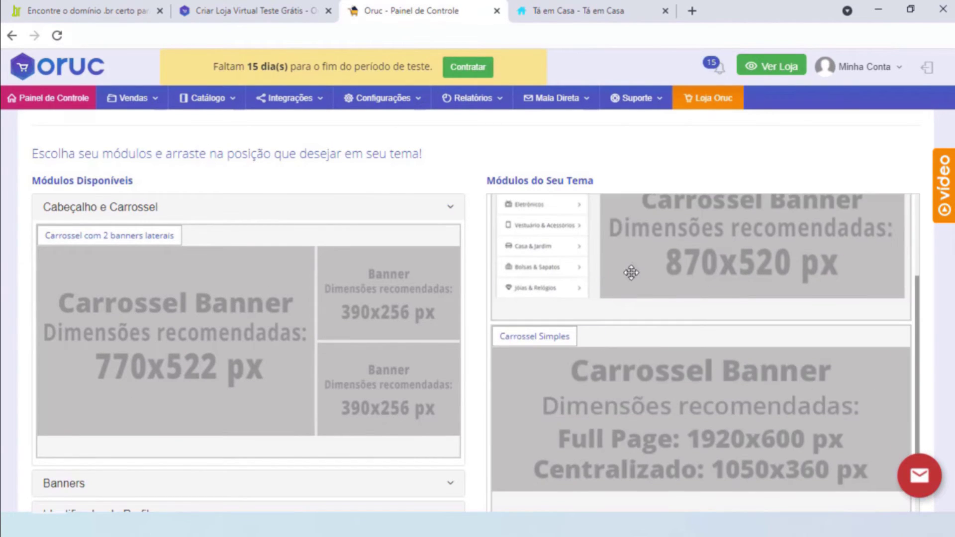
drag(606, 426, 552, 319)
scroll(634, 348, up, 2)
drag(547, 224, 303, 305)
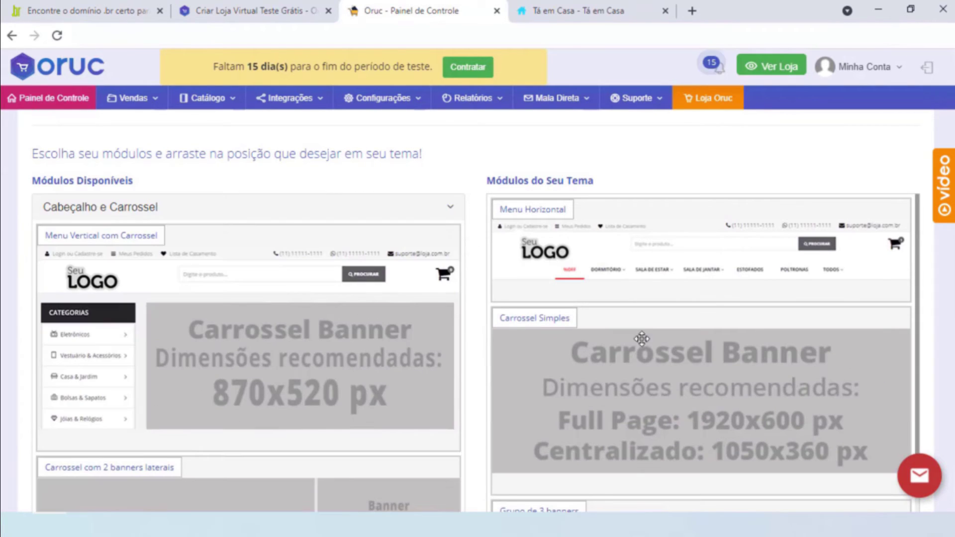
Compare the Carrossel com 2 banners laterais module with the theme's Carrossel Simples and collapse Cabeçalho e Carrossel
scroll(320, 256, down, 4)
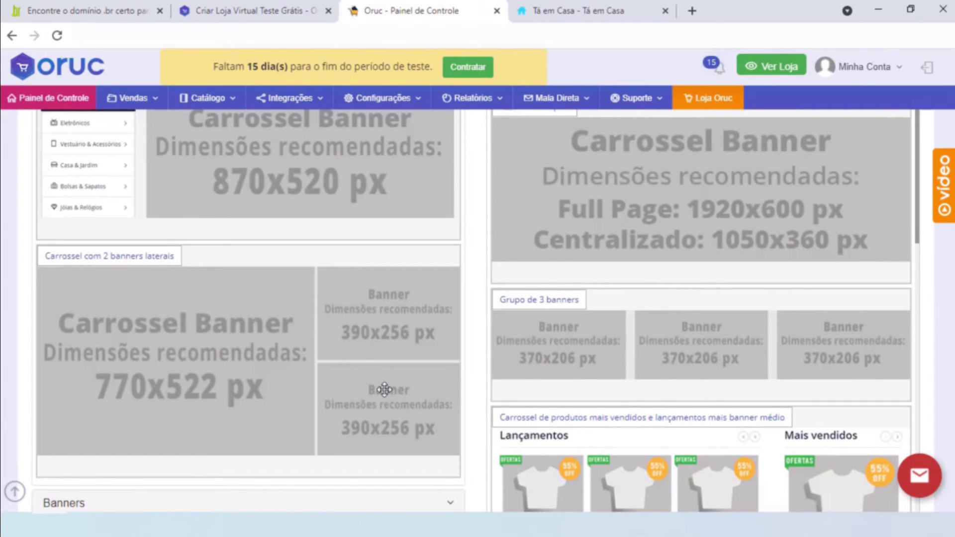
scroll(347, 304, up, 4)
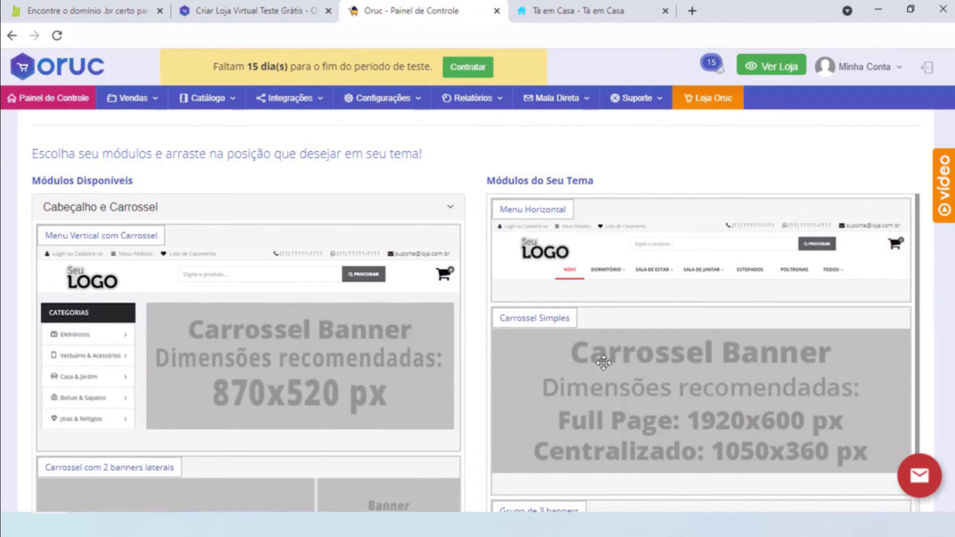
scroll(746, 308, down, 1)
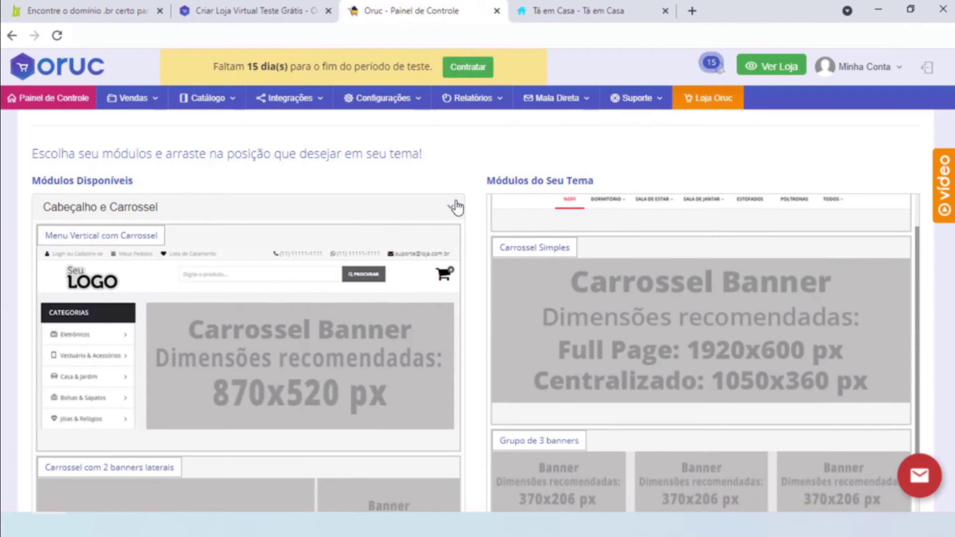
click(450, 209)
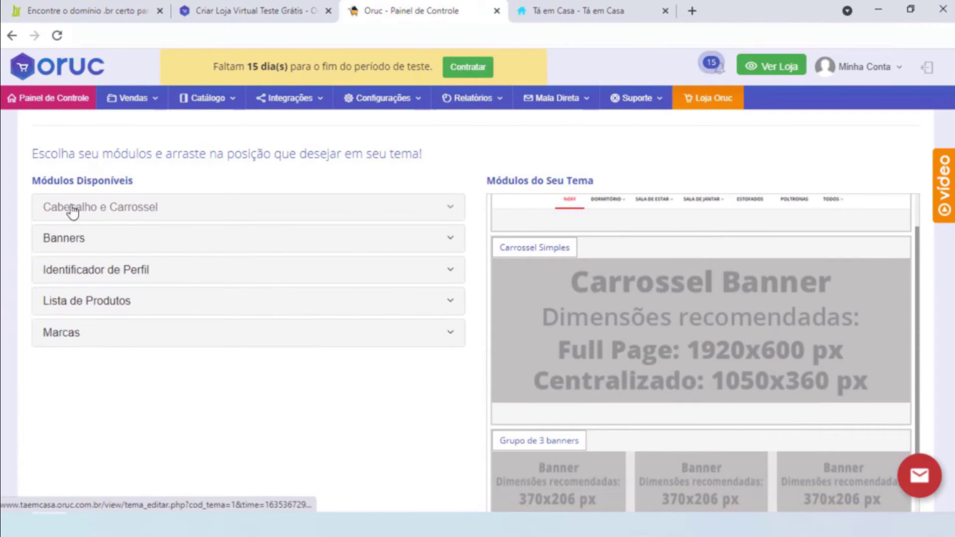
Expand the Banners group and examine its available single, two-banner and five-banner modules with their recommended dimensions
click(166, 238)
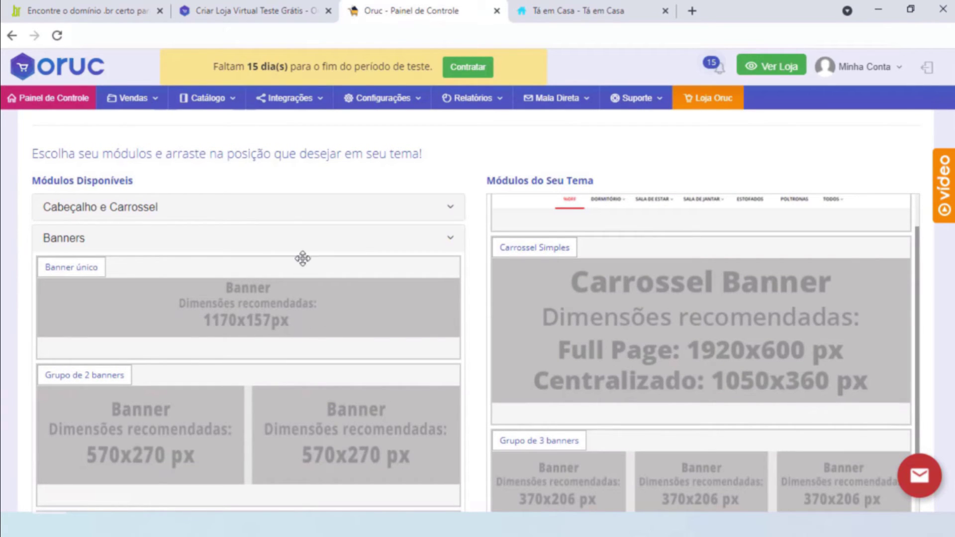
scroll(302, 259, down, 4)
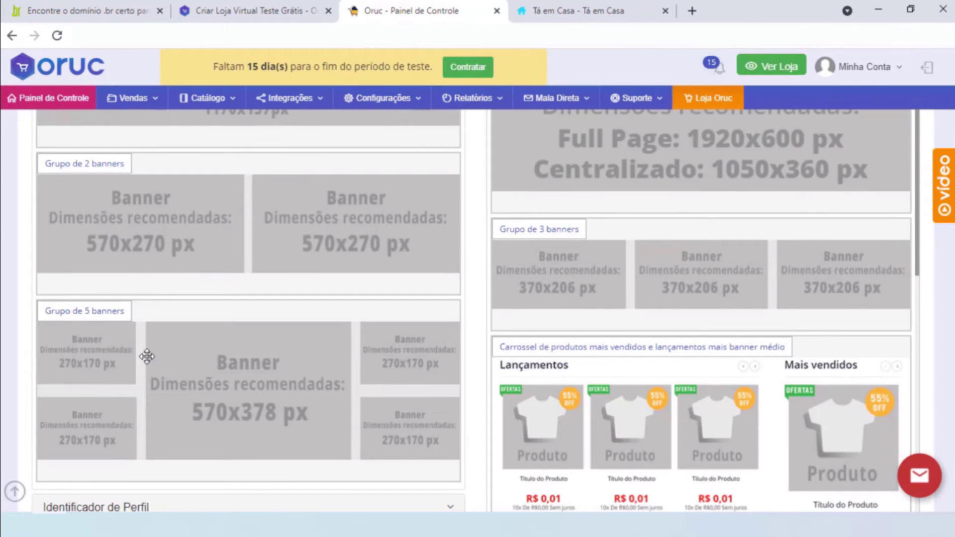
scroll(197, 340, up, 4)
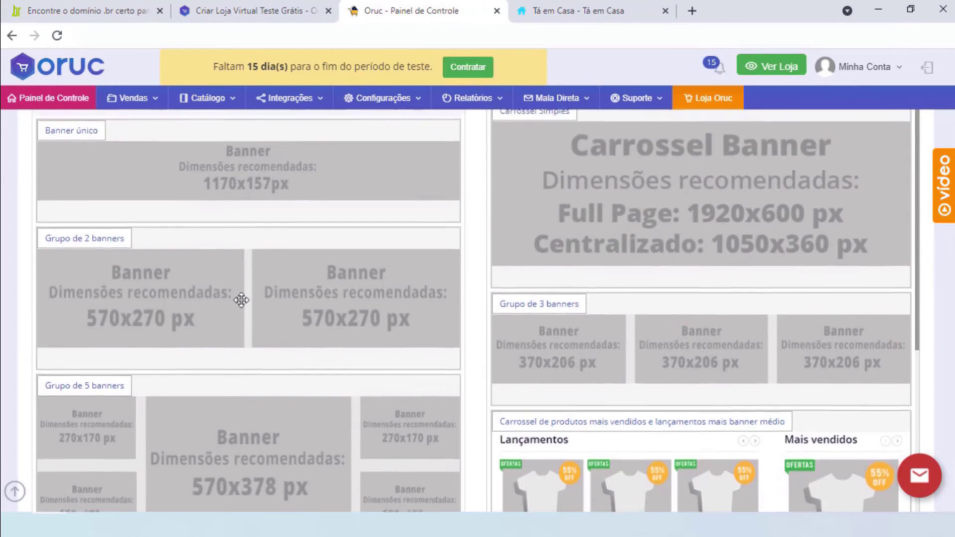
scroll(275, 306, down, 5)
scroll(275, 313, up, 4)
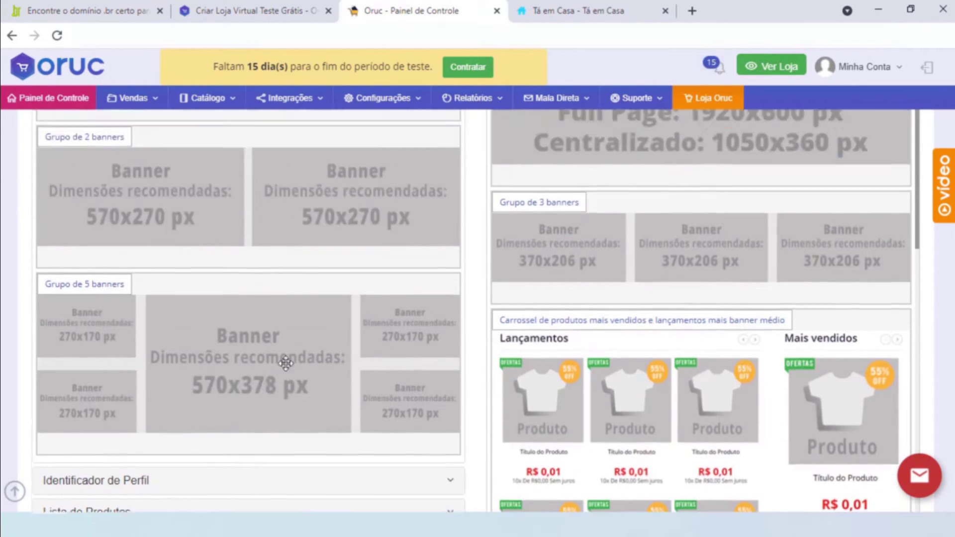
Collapse Banners, expand Lista de Produtos and examine its available featured, best-seller and new-release product modules
click(291, 177)
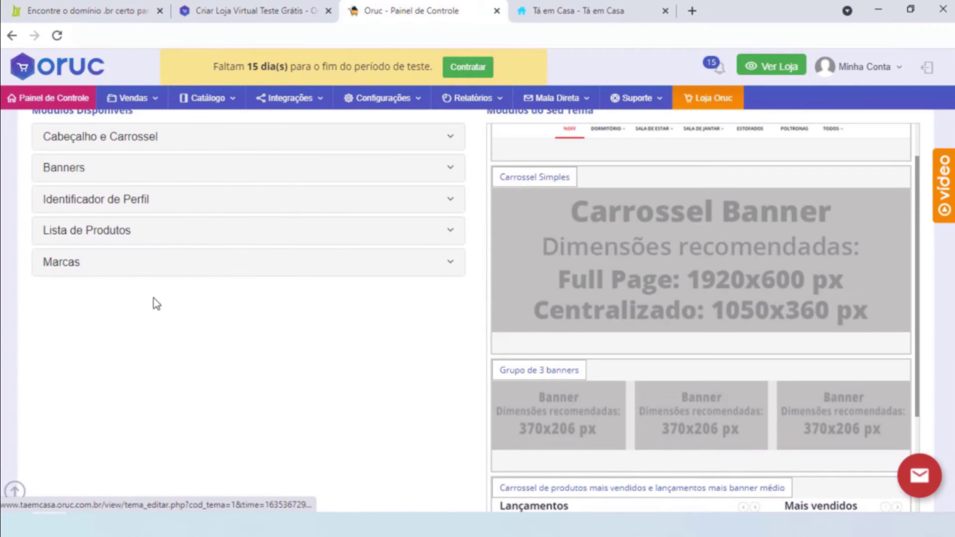
click(225, 244)
scroll(177, 313, up, 5)
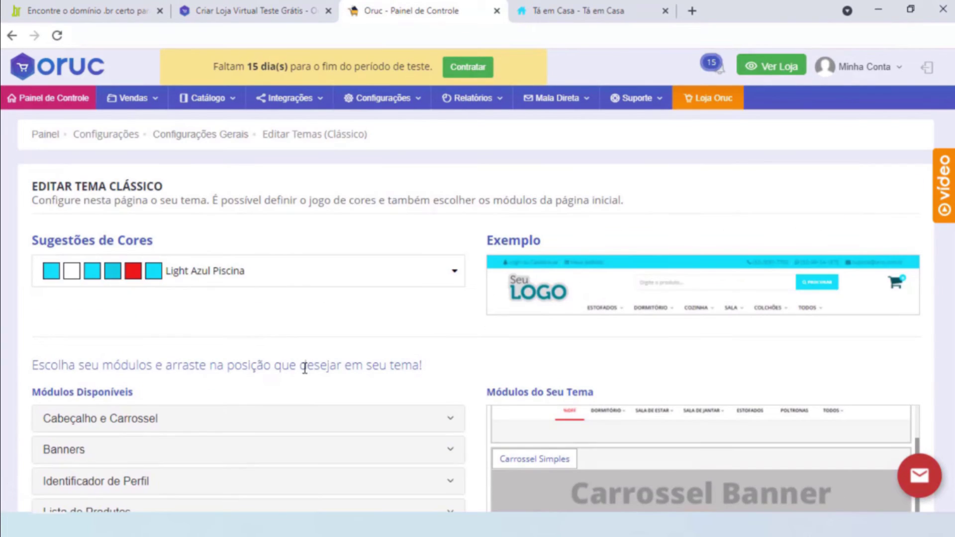
scroll(303, 365, down, 6)
scroll(303, 365, down, 1)
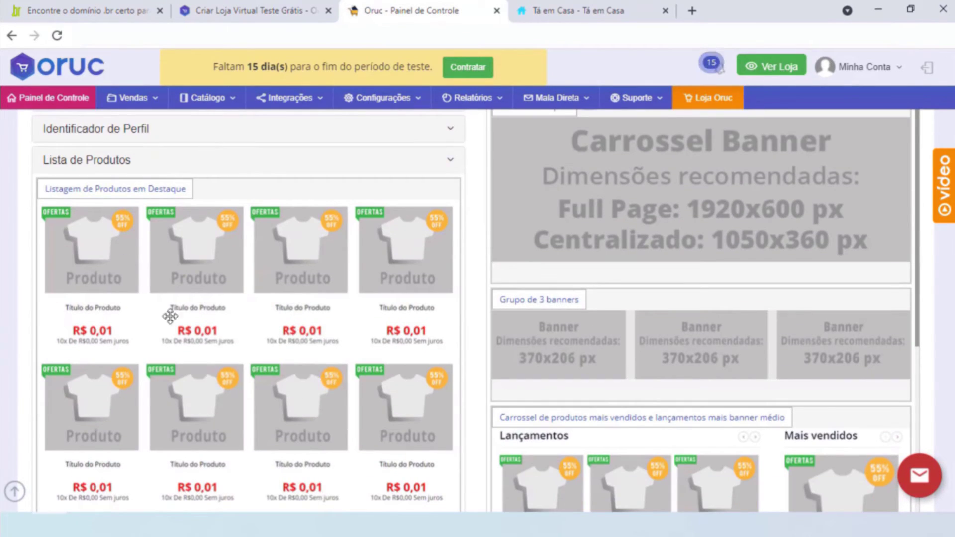
scroll(134, 238, down, 2)
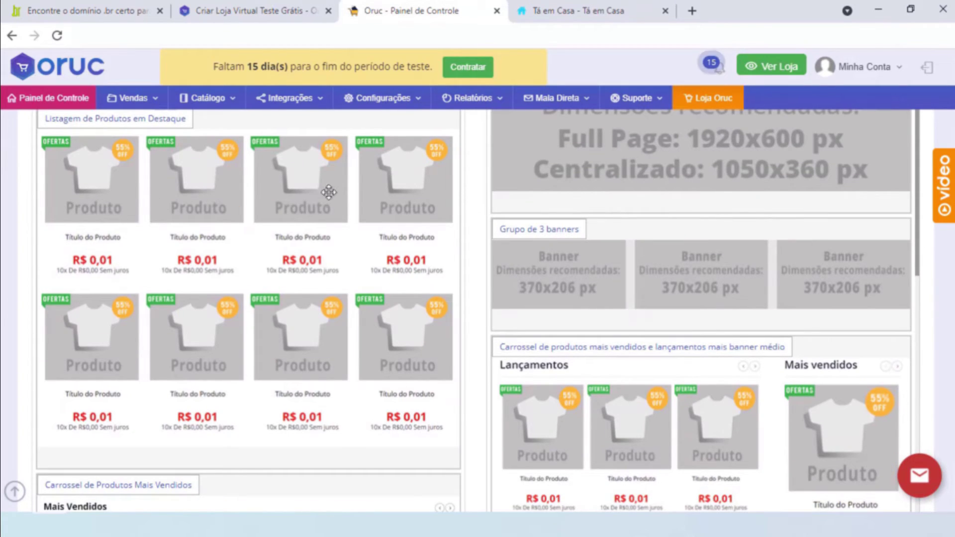
scroll(318, 349, down, 6)
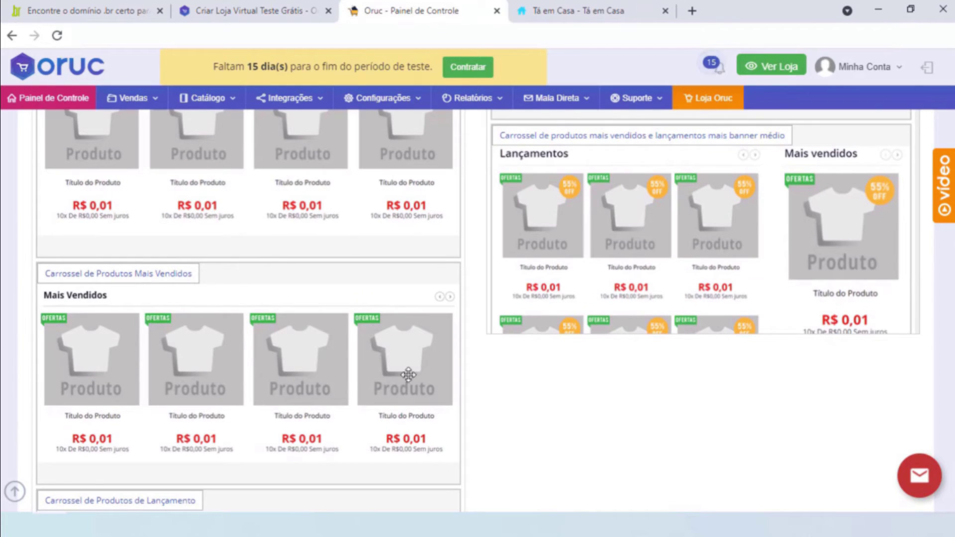
scroll(137, 309, down, 6)
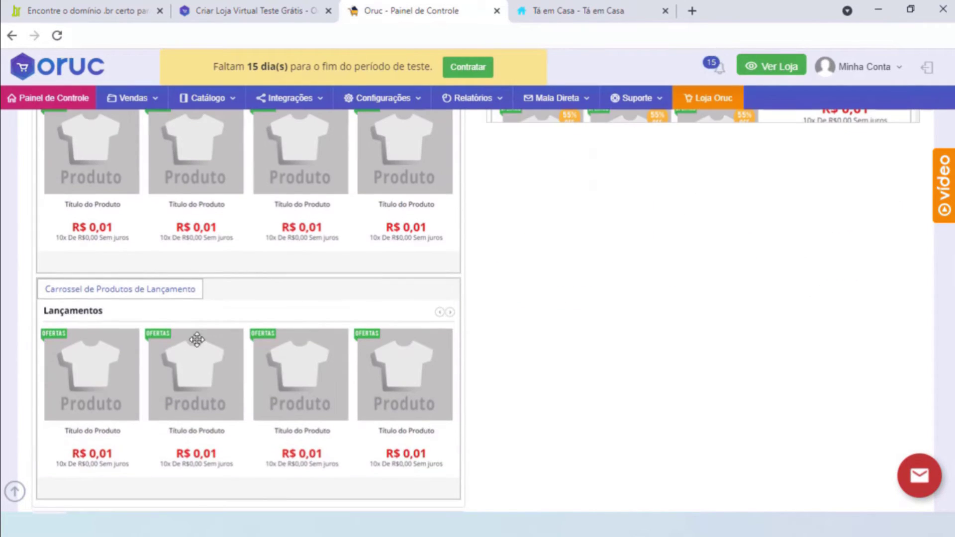
scroll(349, 366, down, 5)
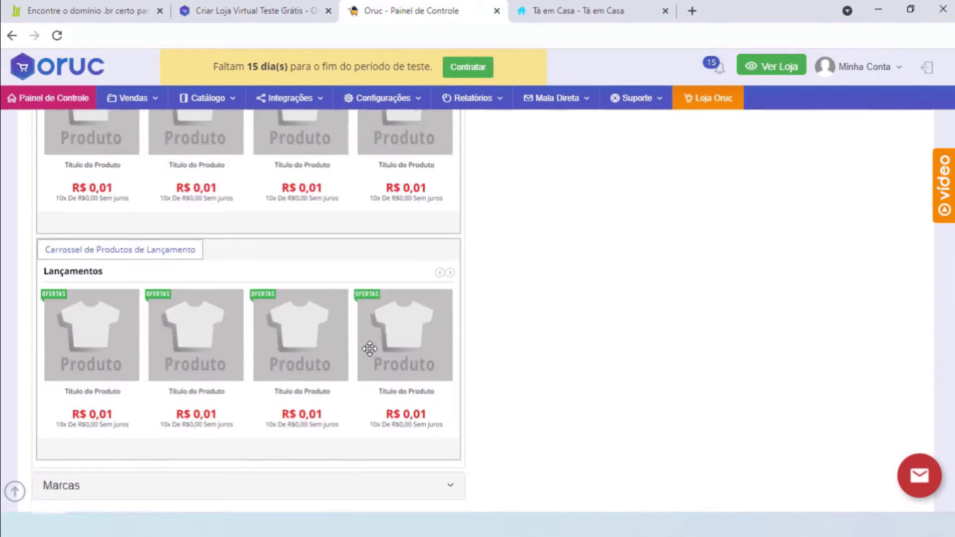
scroll(358, 349, up, 4)
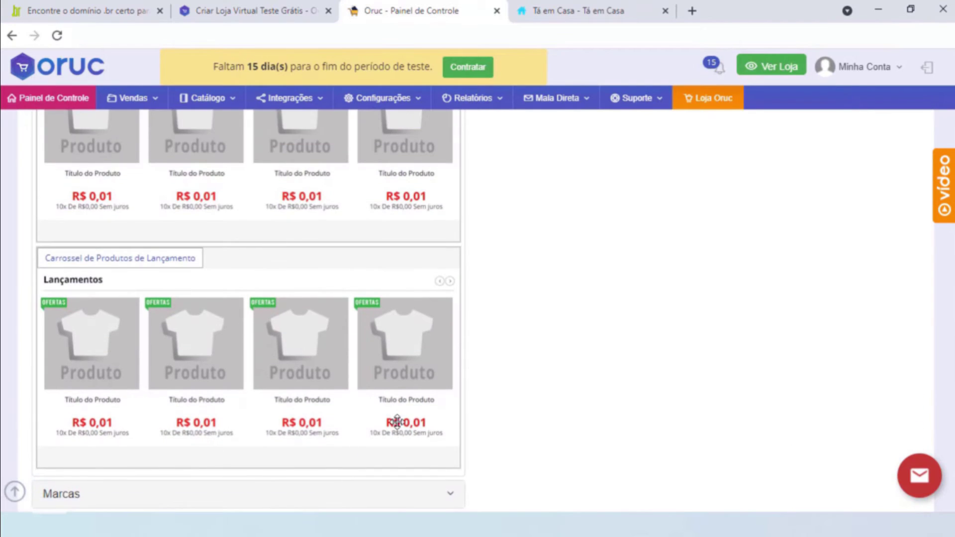
Expand the Marcas group to view its Carrossel de Fabricantes module and collapse the group again
scroll(390, 419, down, 4)
click(418, 362)
scroll(593, 408, up, 1)
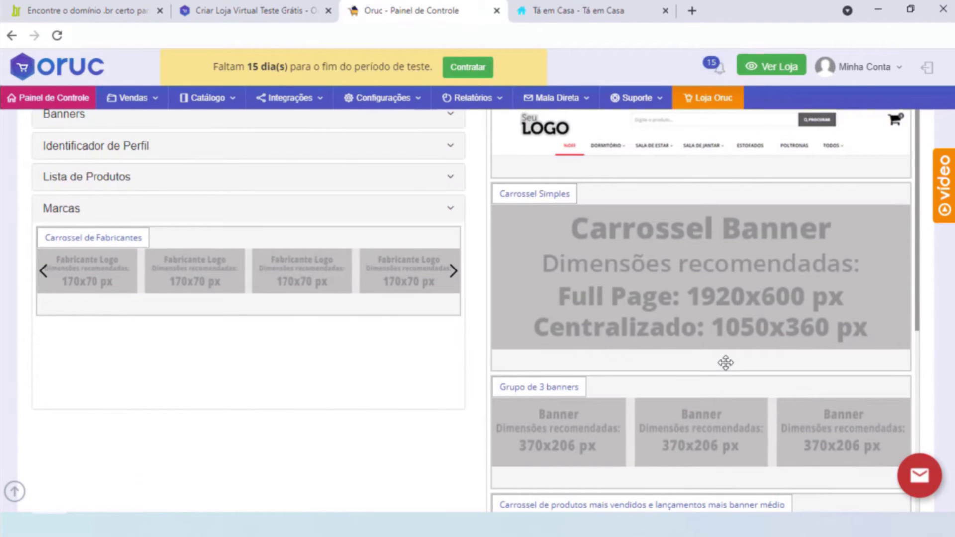
click(435, 217)
Review the colour suggestion, the full sequence of modules in Módulos do Seu Tema, and the options for saving or resetting the customization
scroll(219, 256, up, 4)
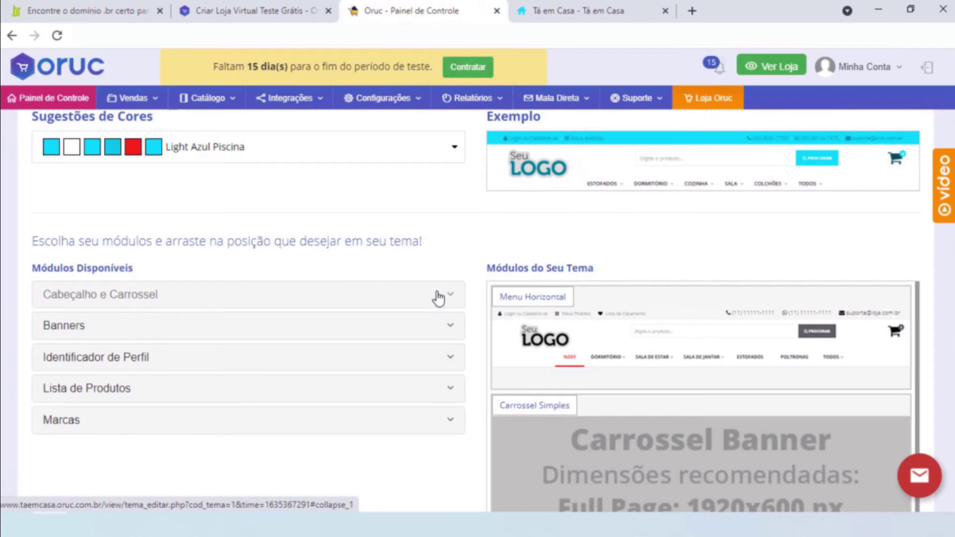
scroll(480, 255, up, 2)
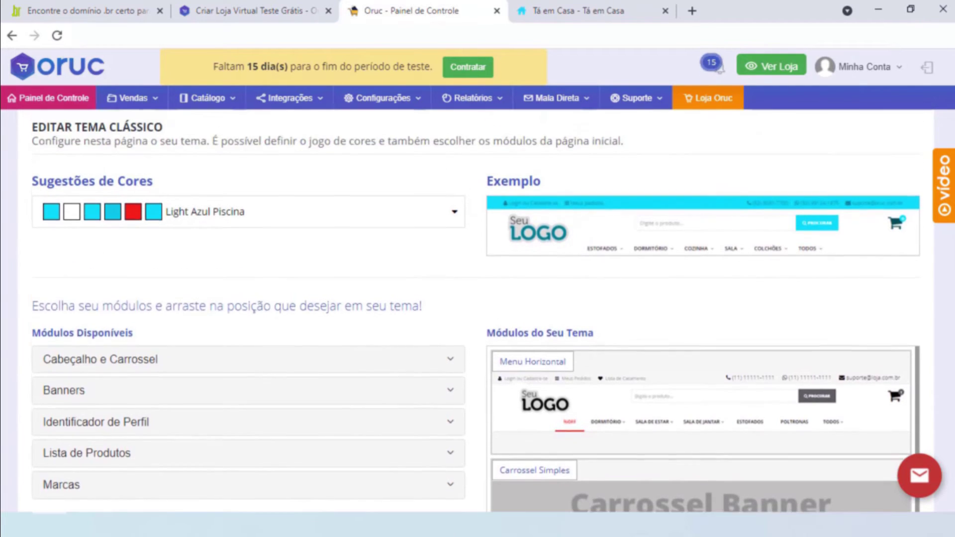
scroll(482, 294, down, 1)
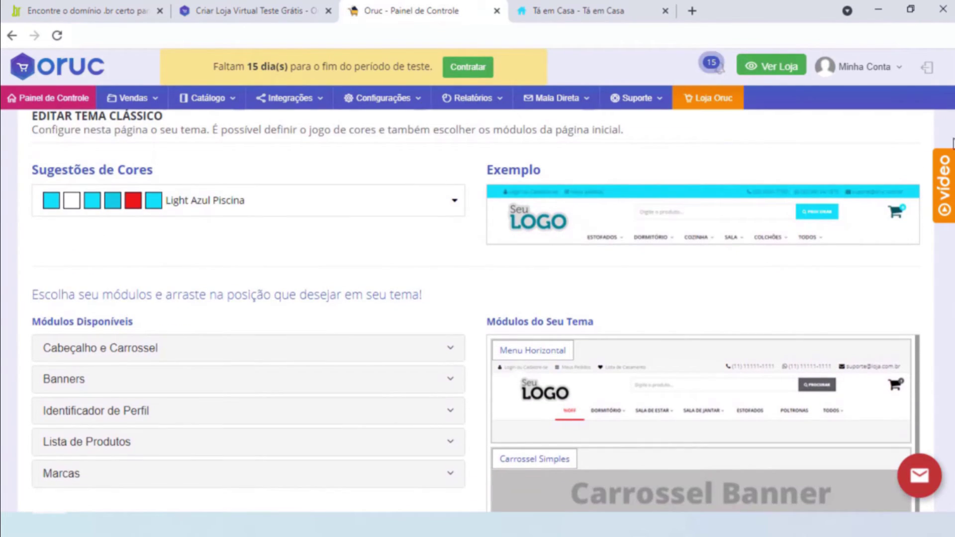
scroll(687, 207, down, 3)
scroll(688, 208, down, 8)
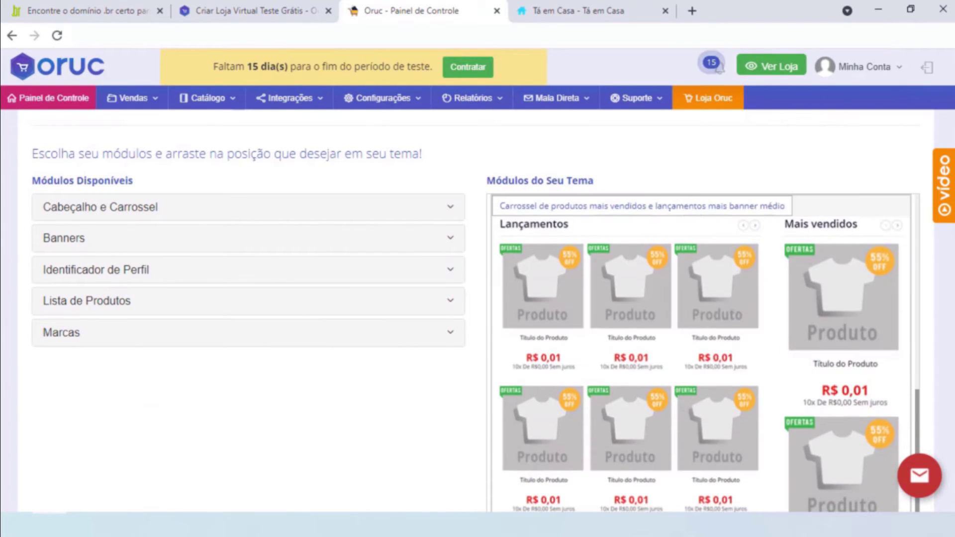
scroll(771, 234, down, 4)
scroll(679, 205, down, 5)
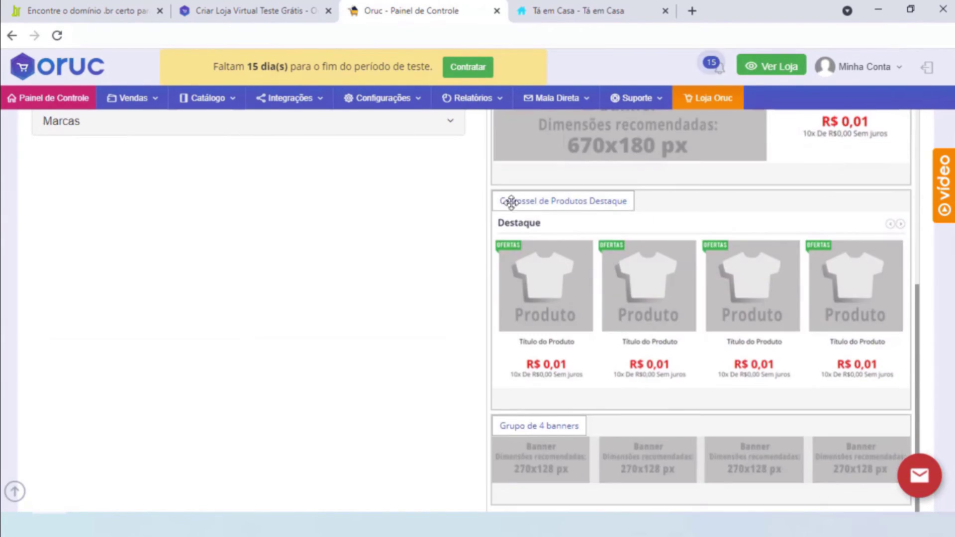
scroll(470, 239, down, 4)
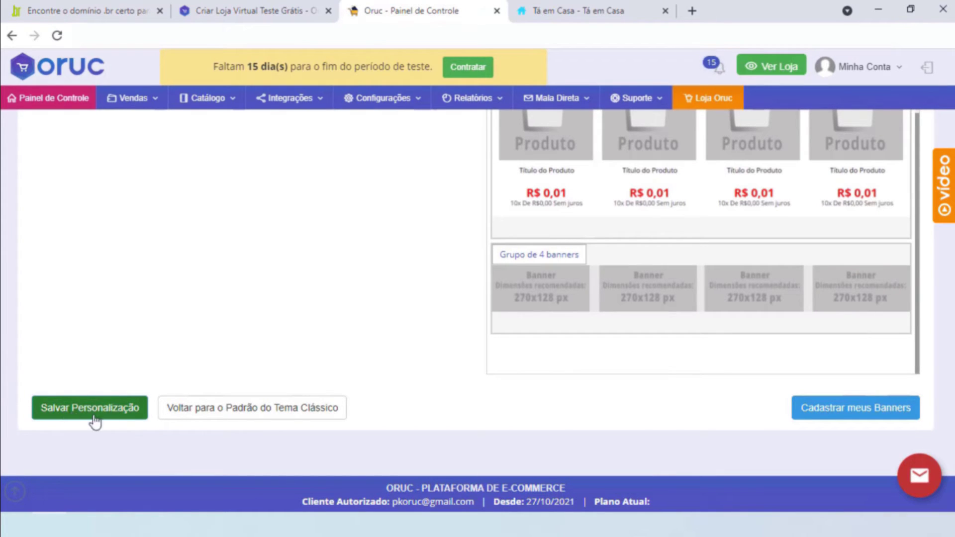
scroll(367, 292, up, 10)
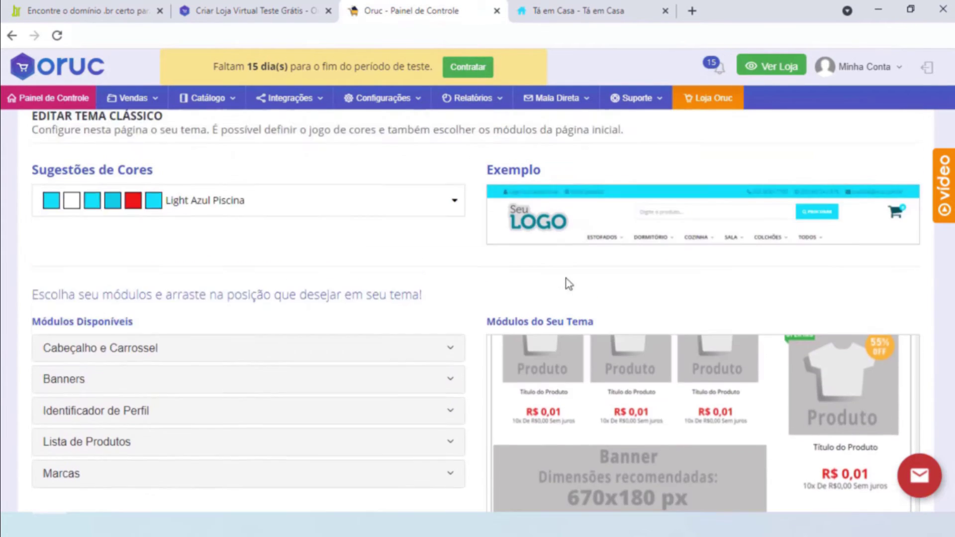
Open the banner registration page for the Página Inicial from the theme editor and view its list of configured banners
scroll(717, 292, down, 4)
scroll(719, 331, down, 5)
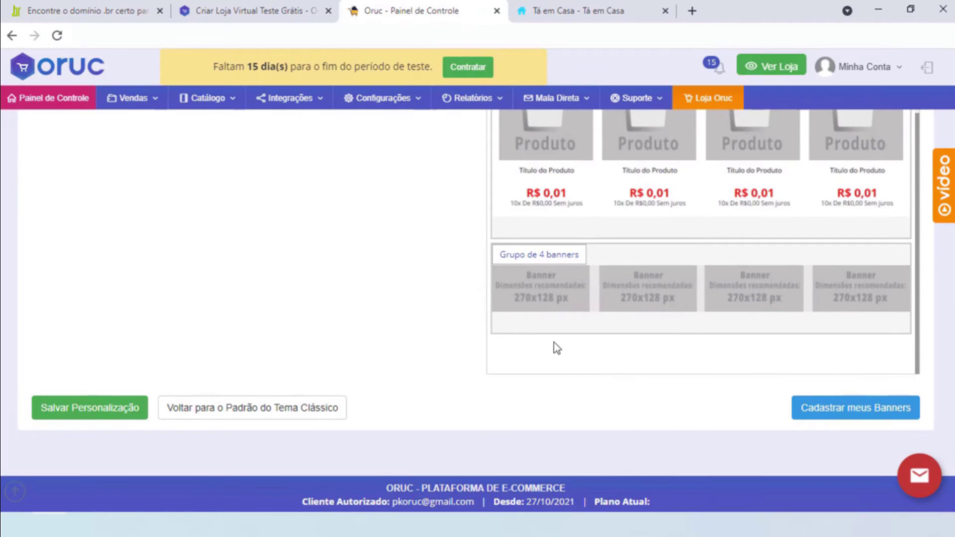
click(854, 409)
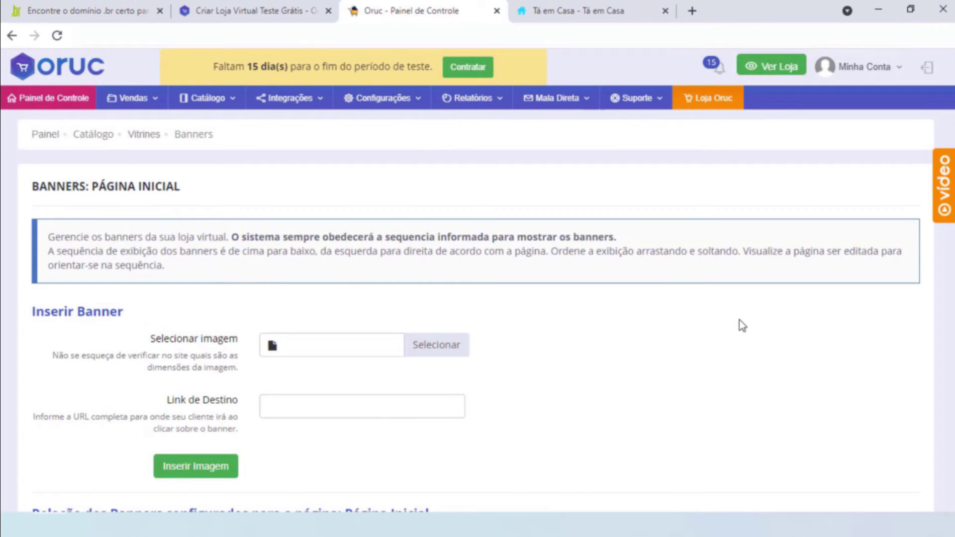
scroll(722, 299, down, 4)
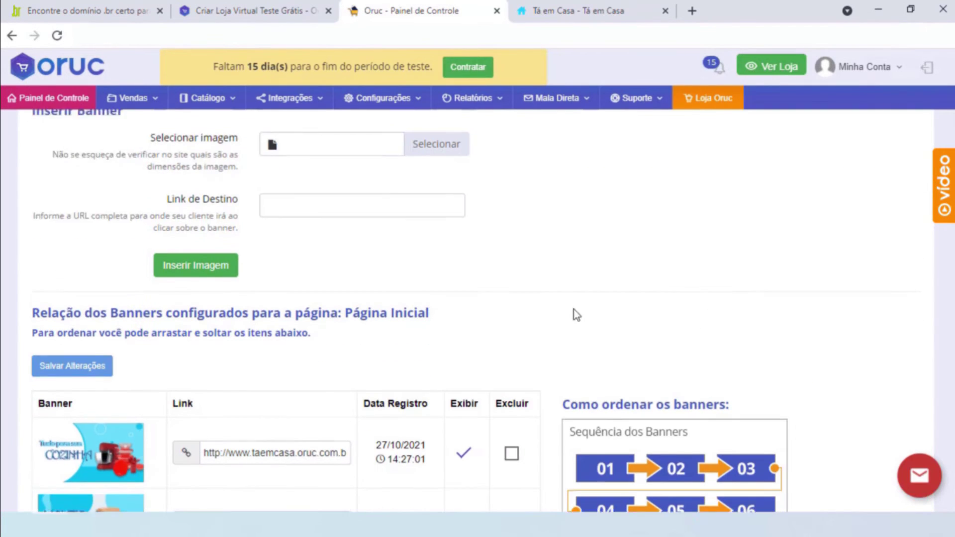
Review the home page banner list, and switch to the Tá em Casa storefront to examine where its banners appear
scroll(576, 314, down, 7)
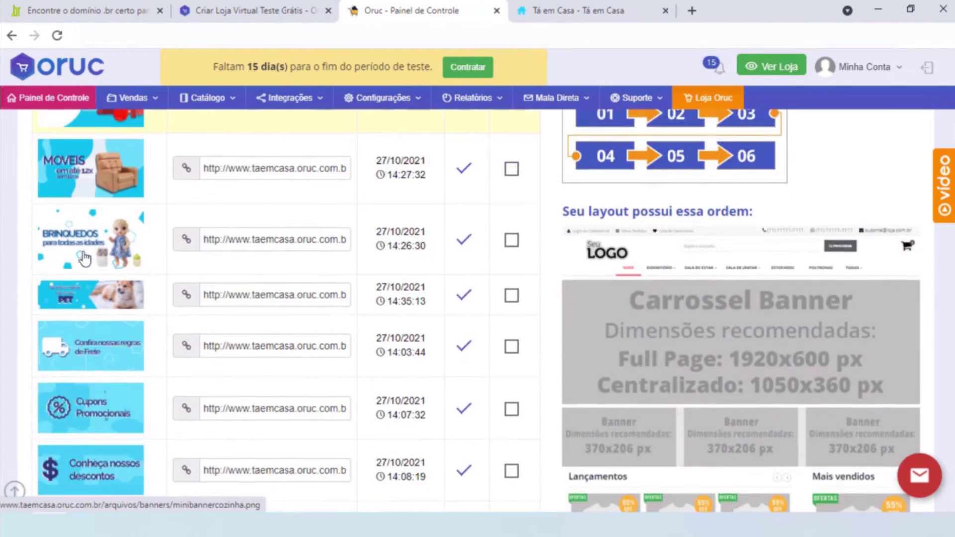
scroll(94, 254, down, 6)
key(ctrl+Tab)
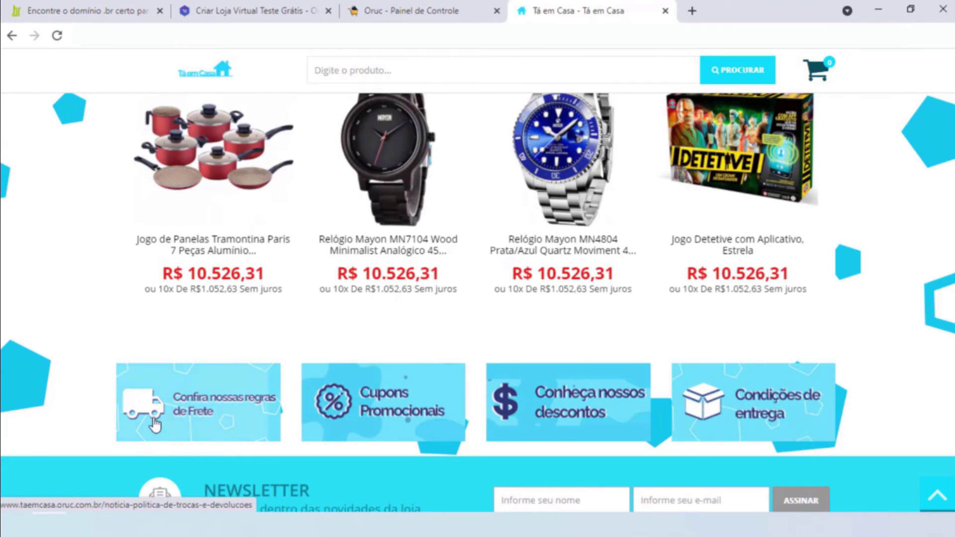
scroll(816, 428, up, 9)
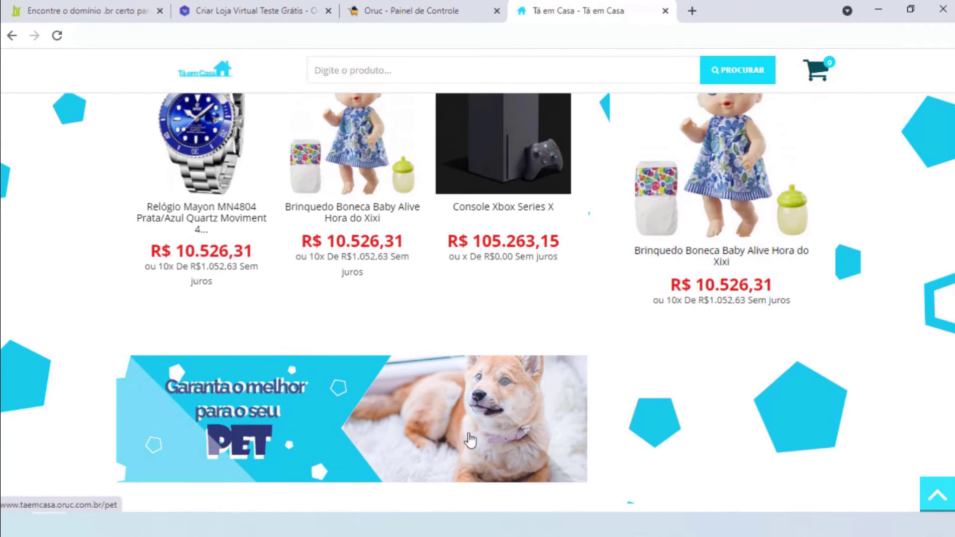
scroll(470, 440, up, 10)
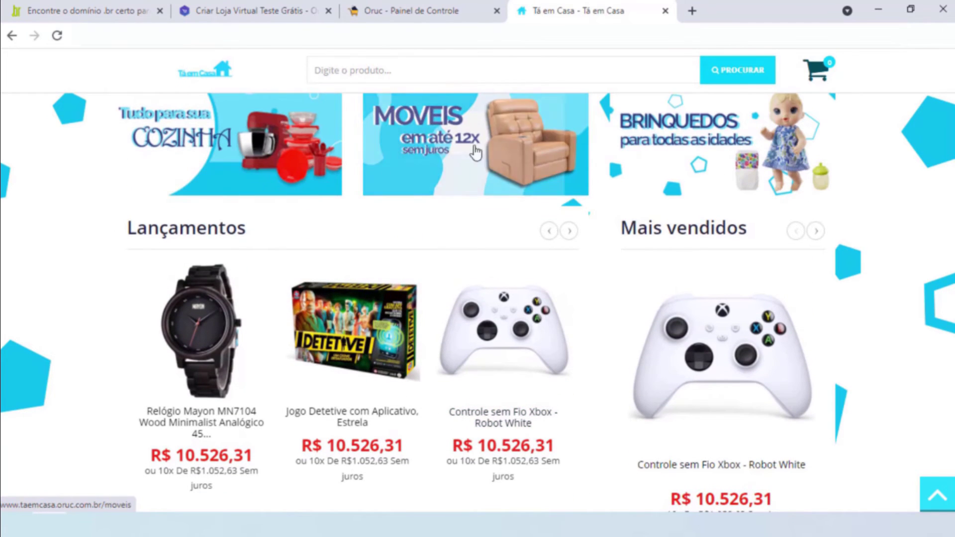
scroll(827, 315, up, 7)
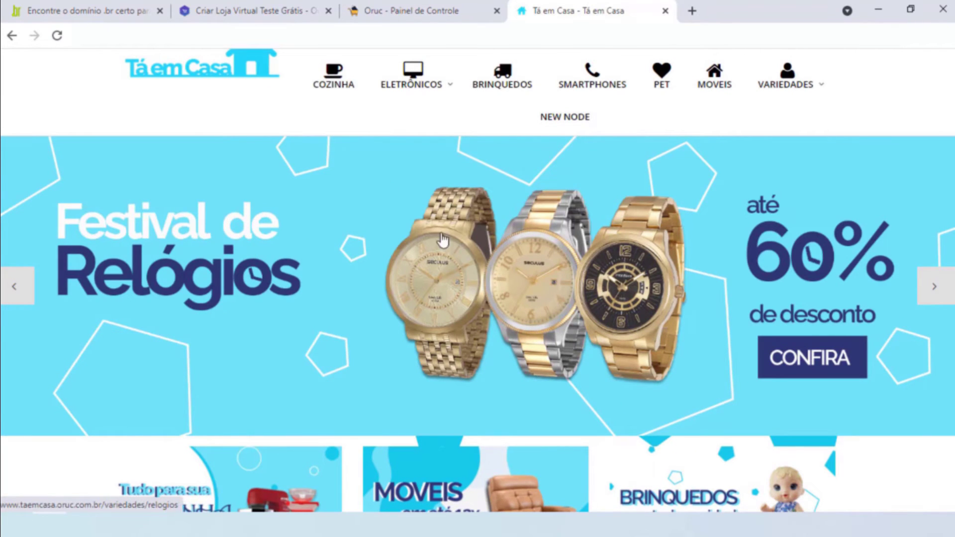
scroll(440, 230, down, 6)
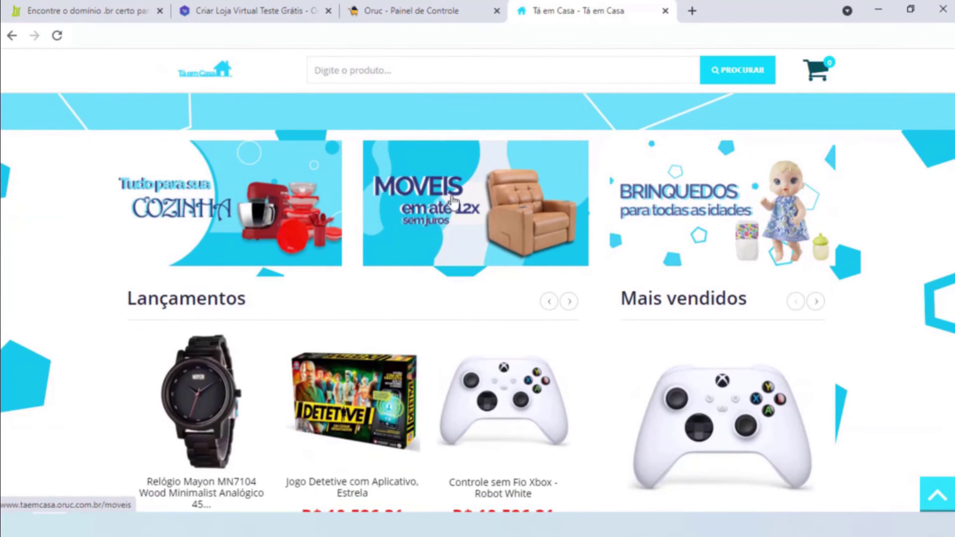
scroll(562, 219, down, 10)
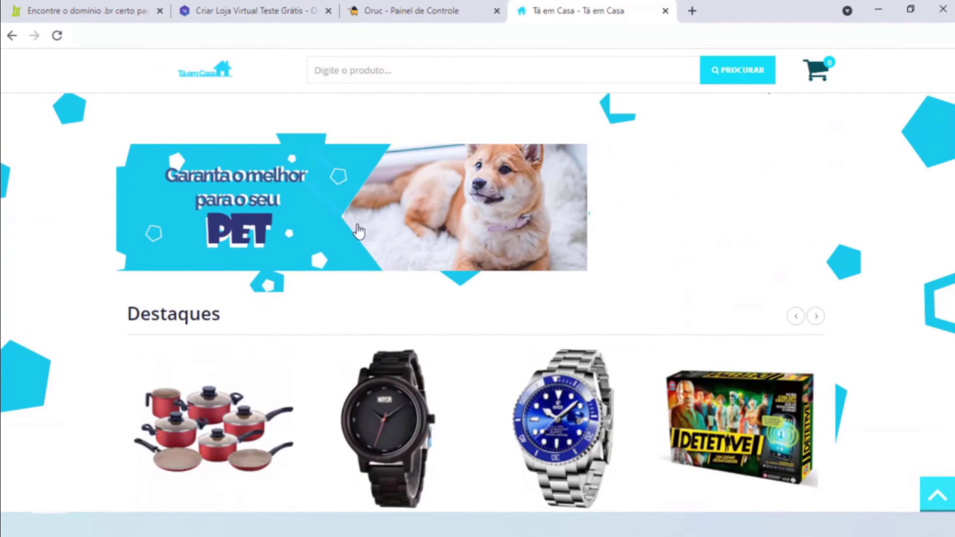
scroll(610, 242, down, 5)
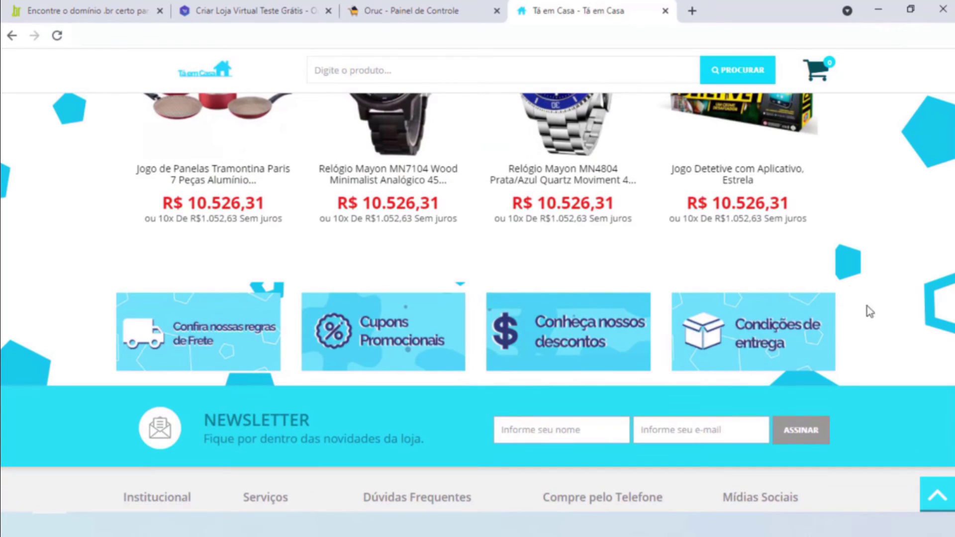
Return to the Oruc control panel and examine the order of the banners configured for the Página Inicial
click(398, 10)
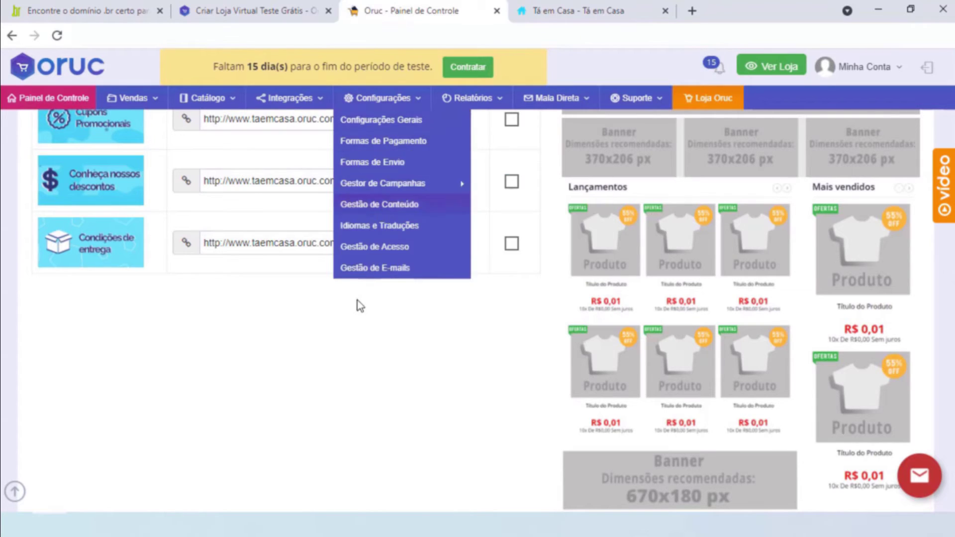
scroll(351, 363, up, 1)
scroll(350, 364, up, 3)
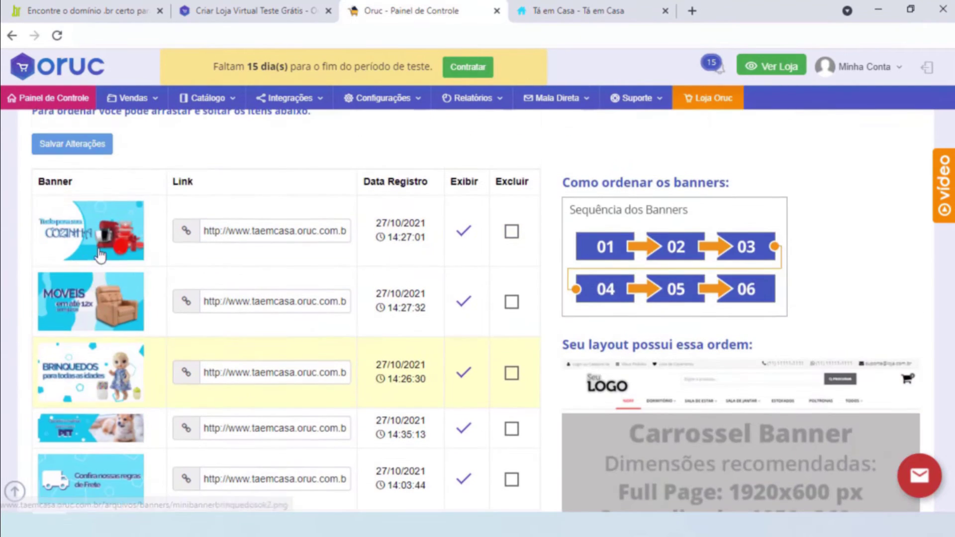
scroll(94, 249, up, 5)
scroll(95, 299, down, 8)
scroll(132, 352, up, 4)
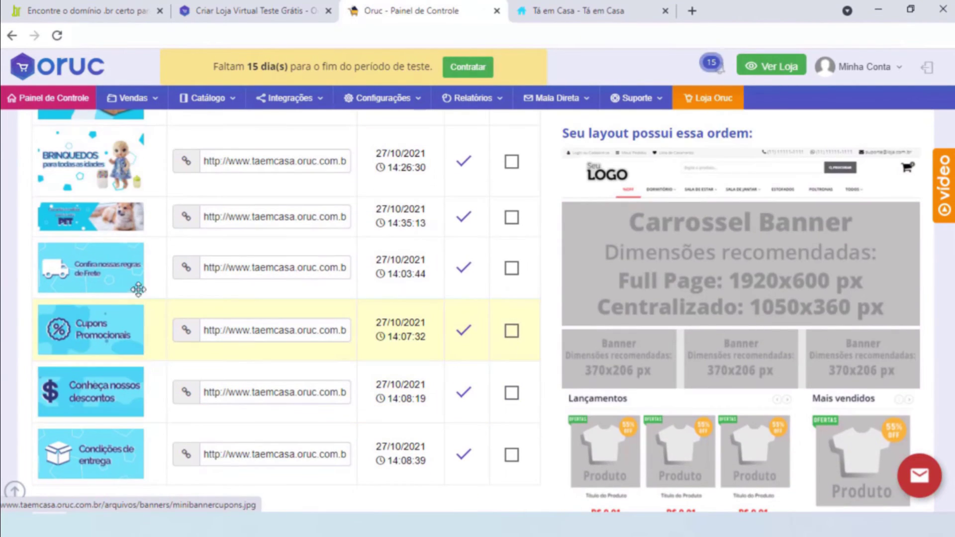
scroll(92, 254, up, 4)
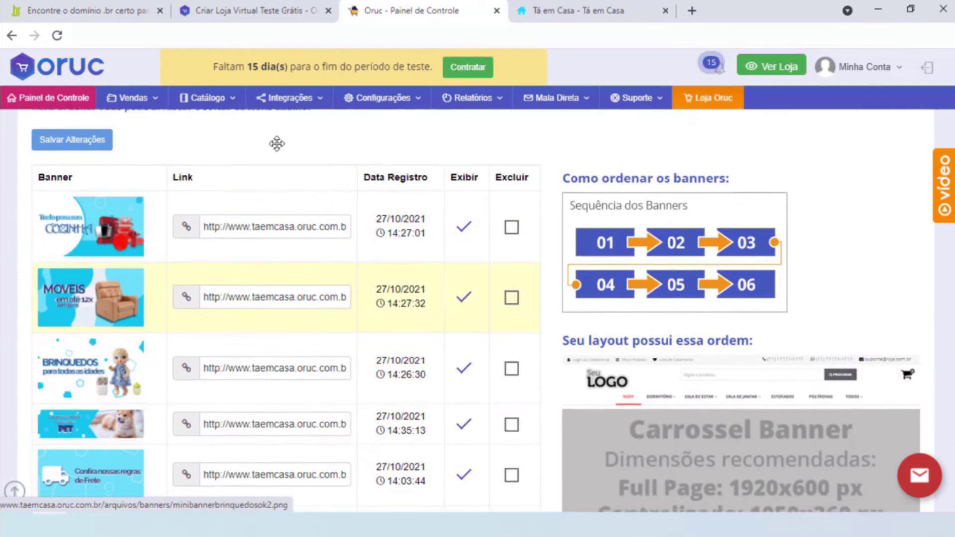
Examine the theme's layout diagram for the banner positions and their recommended dimensions
scroll(115, 155, down, 1)
scroll(102, 190, down, 4)
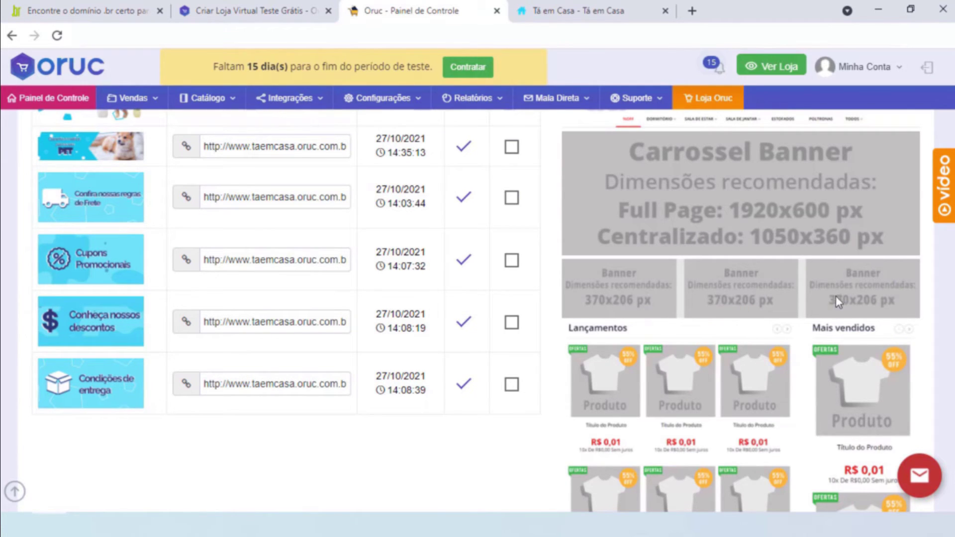
scroll(835, 295, down, 4)
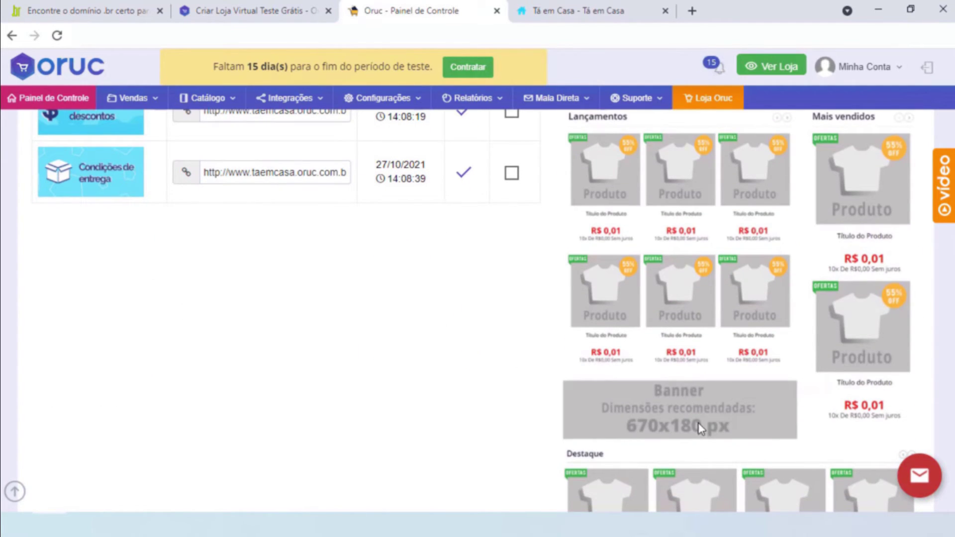
scroll(699, 428, down, 6)
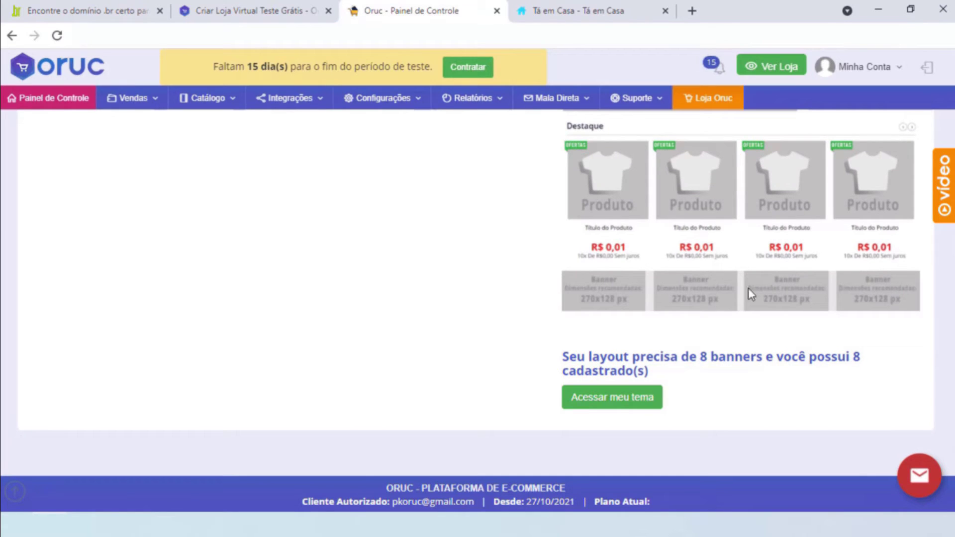
scroll(411, 321, up, 13)
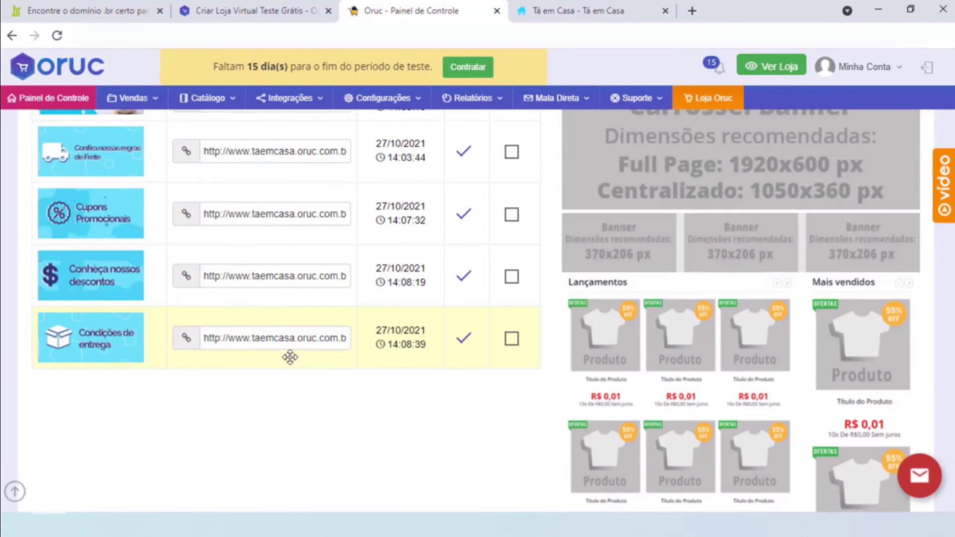
scroll(152, 329, up, 4)
scroll(100, 308, down, 1)
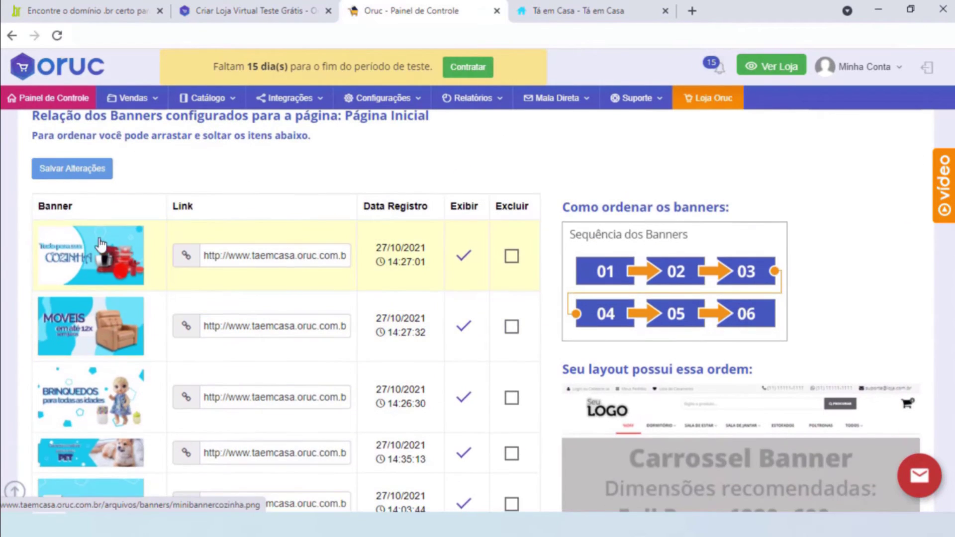
Compare each banner in the list with its matching slot in the layout diagram, from the upper mini banners to the footer row
scroll(91, 380, down, 4)
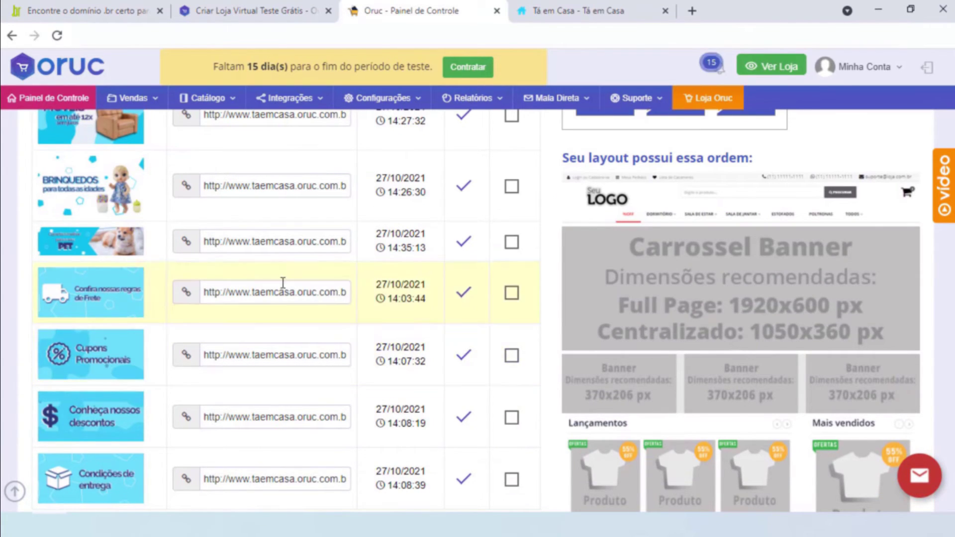
scroll(283, 282, up, 3)
scroll(521, 336, down, 4)
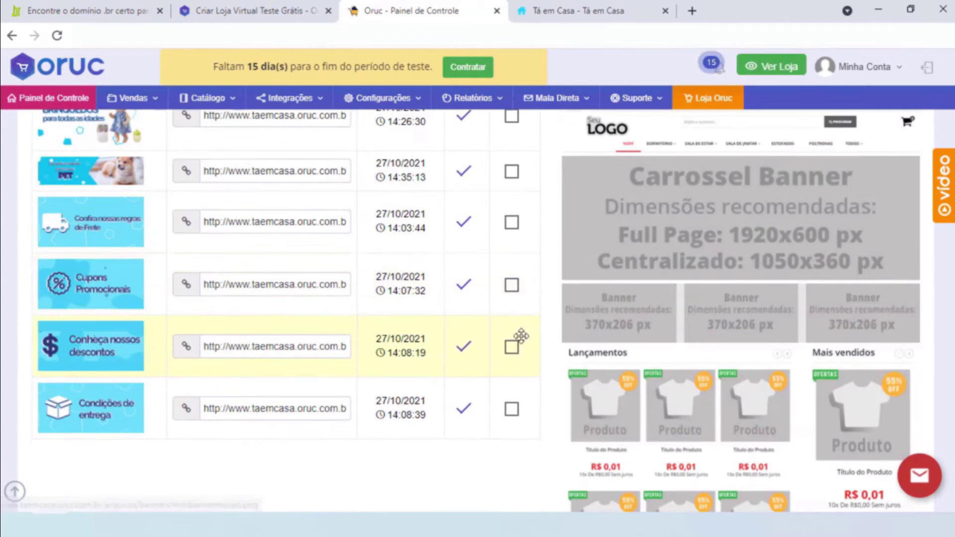
scroll(521, 336, down, 5)
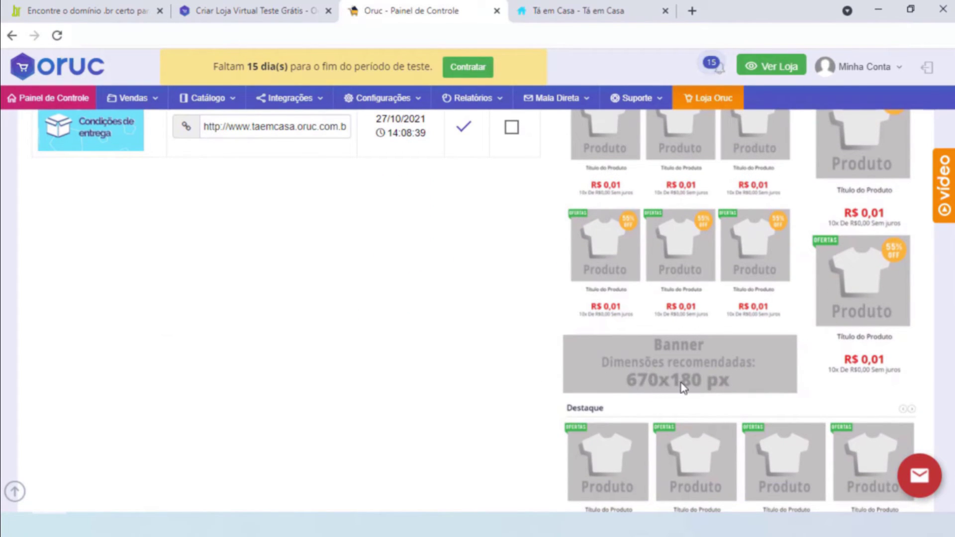
scroll(268, 305, up, 6)
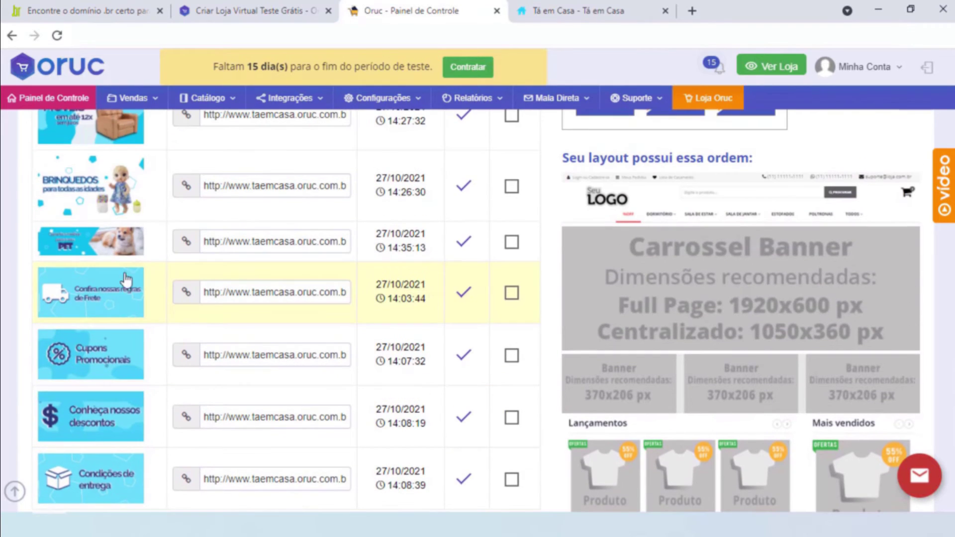
scroll(533, 294, down, 8)
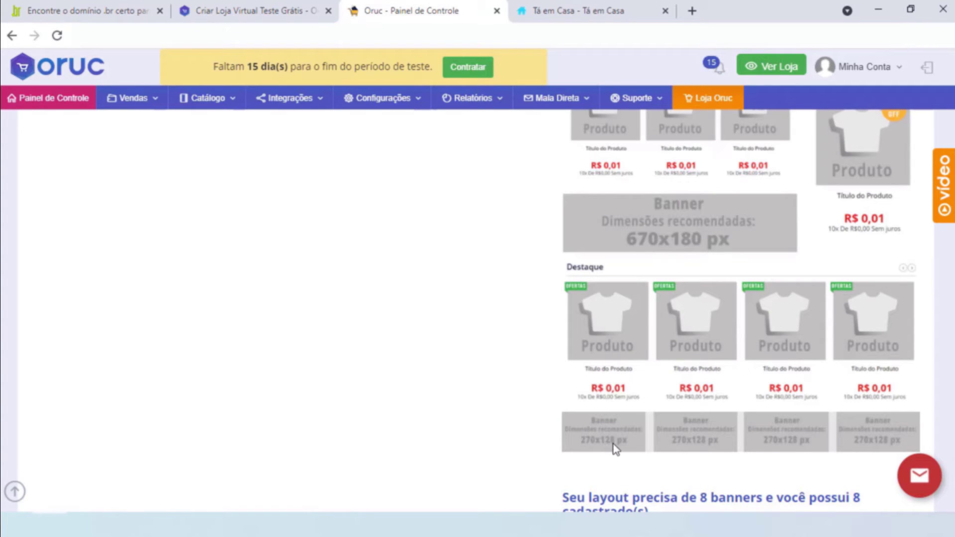
scroll(267, 270, up, 5)
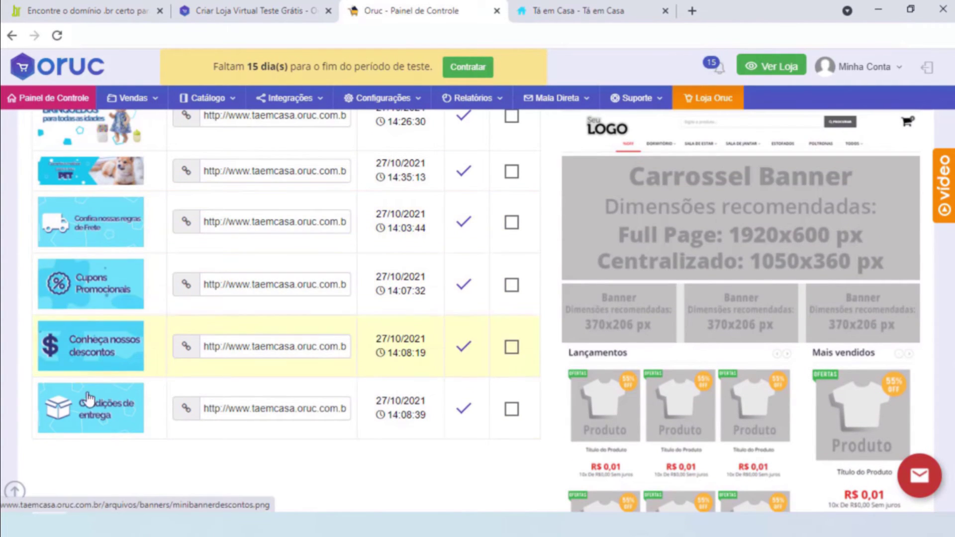
scroll(242, 350, up, 6)
scroll(242, 350, down, 3)
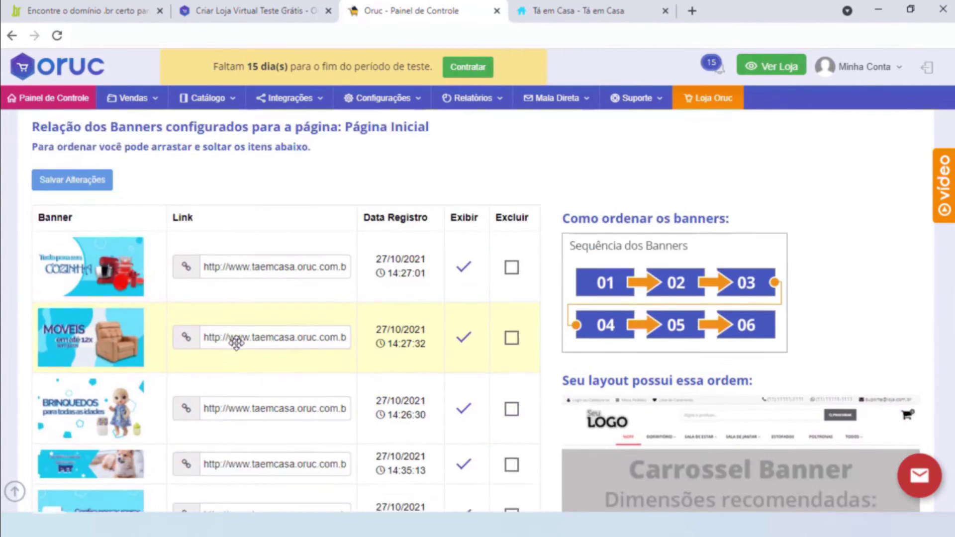
scroll(539, 299, down, 2)
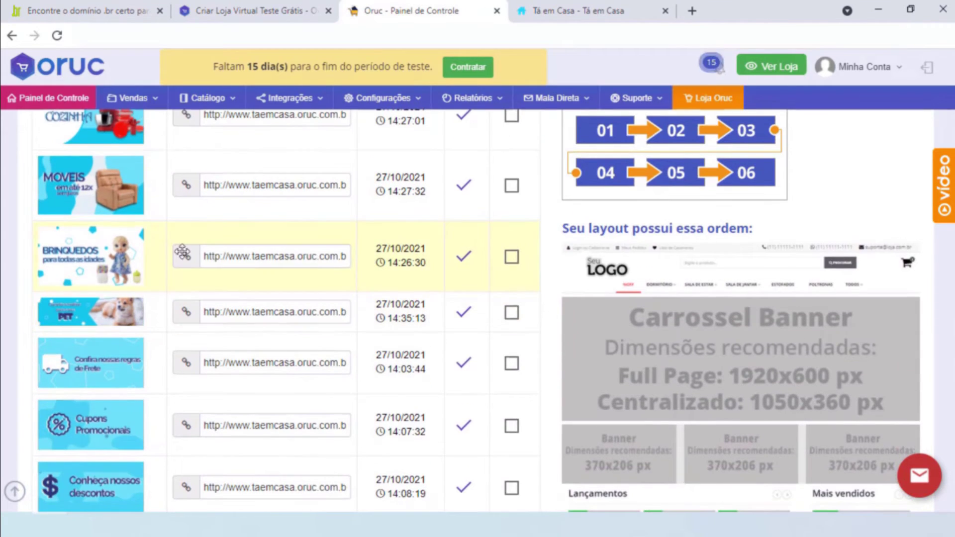
scroll(278, 252, down, 1)
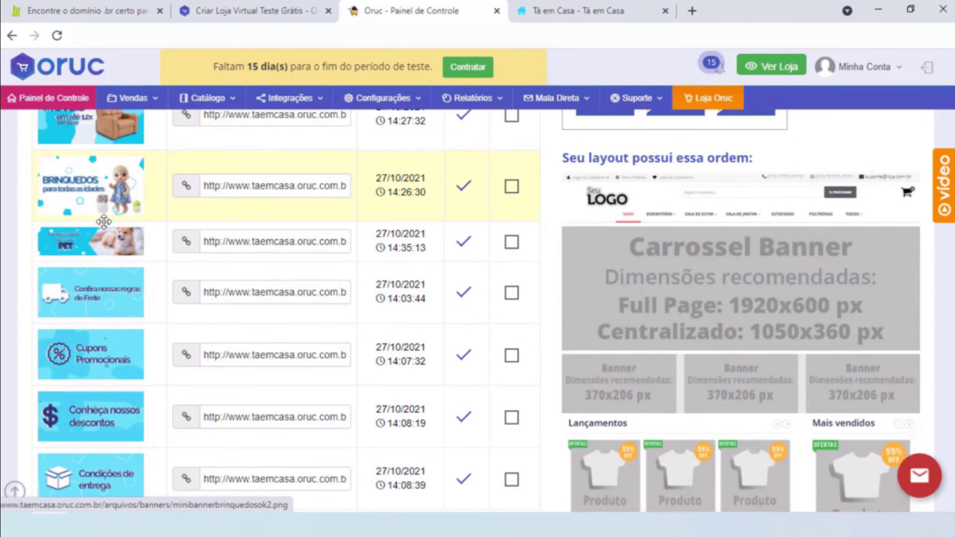
scroll(103, 221, up, 3)
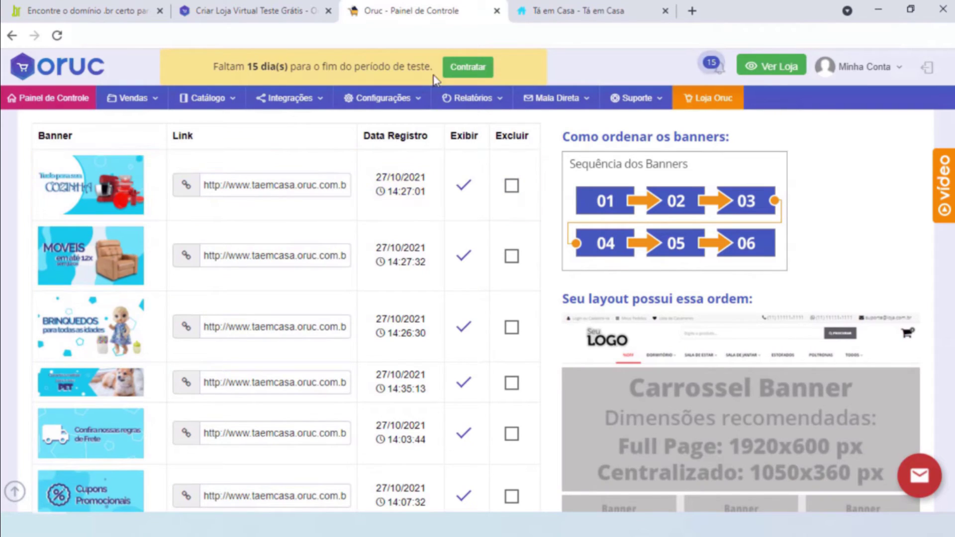
Switch to the Tá em Casa storefront and check the order of the Cozinha, Móveis and Brinquedos mini banners
click(547, 11)
scroll(399, 260, up, 5)
scroll(335, 287, down, 5)
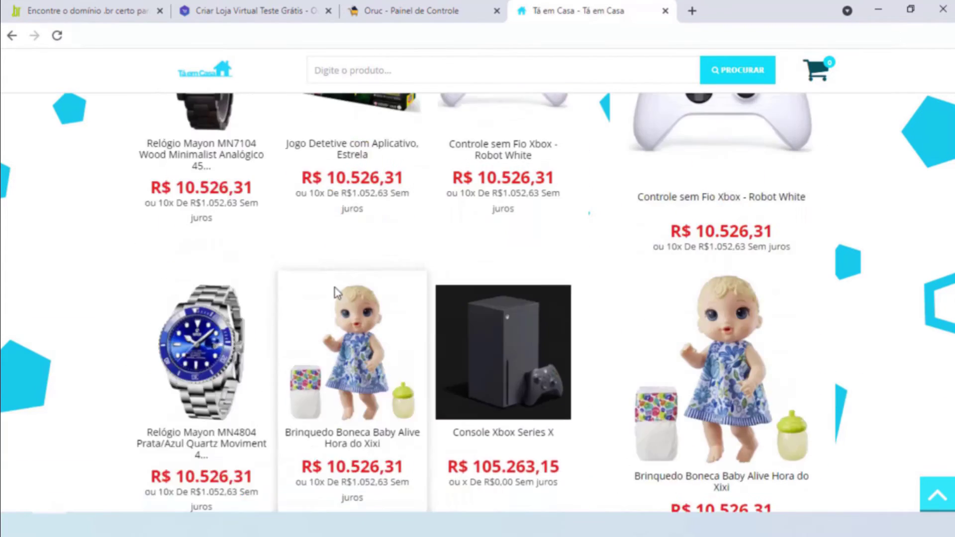
scroll(335, 287, up, 10)
scroll(686, 161, down, 5)
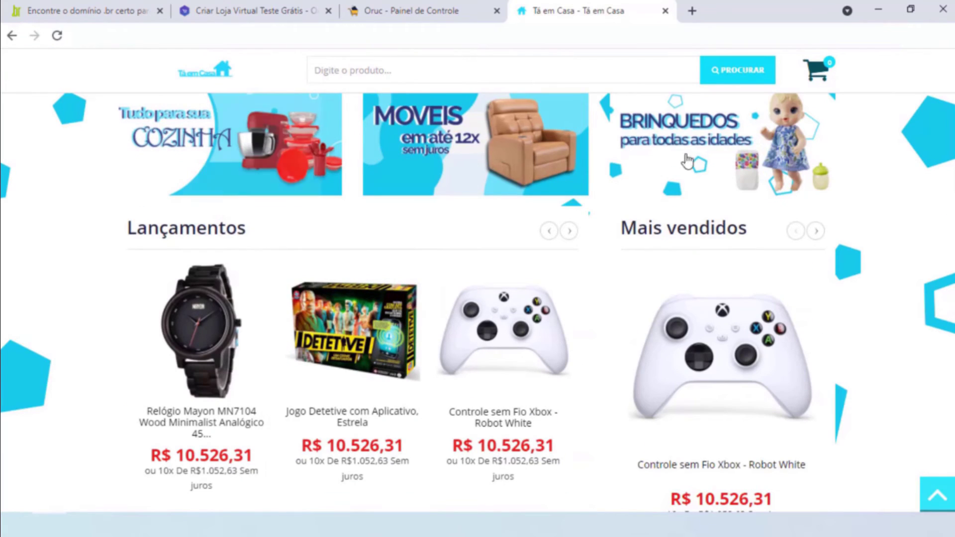
Back in the Oruc control panel, reorder the first three home page banners to Móveis, Brinquedos, Cozinha
click(436, 11)
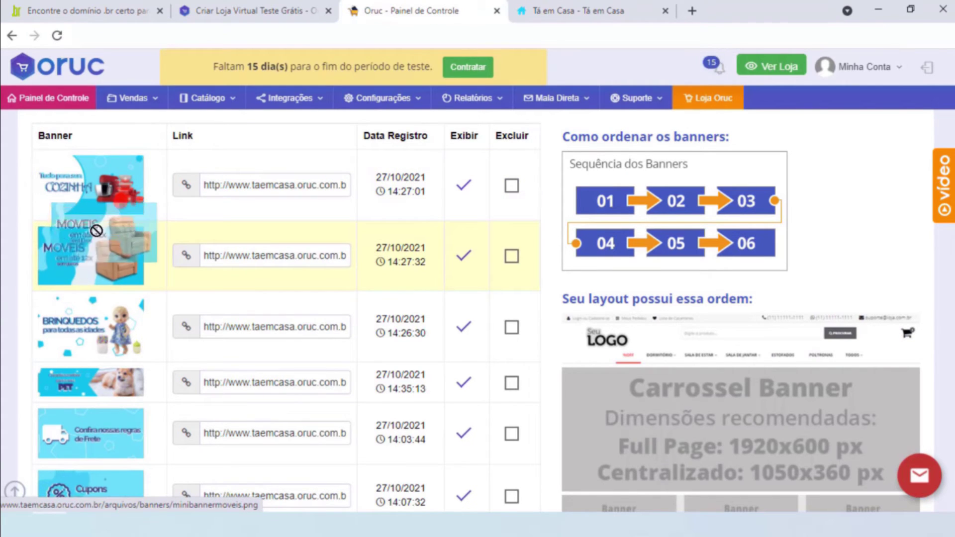
drag(221, 234, 219, 212)
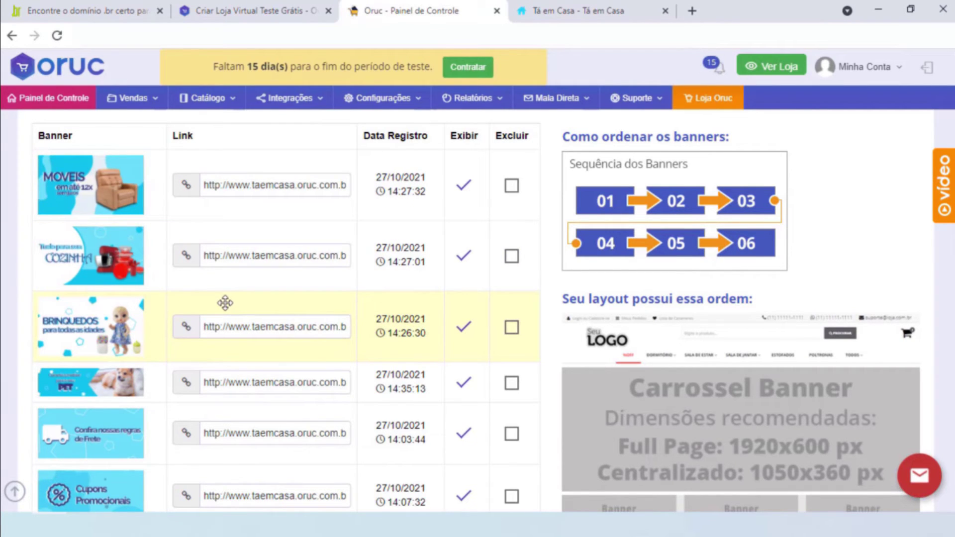
drag(223, 264, 213, 238)
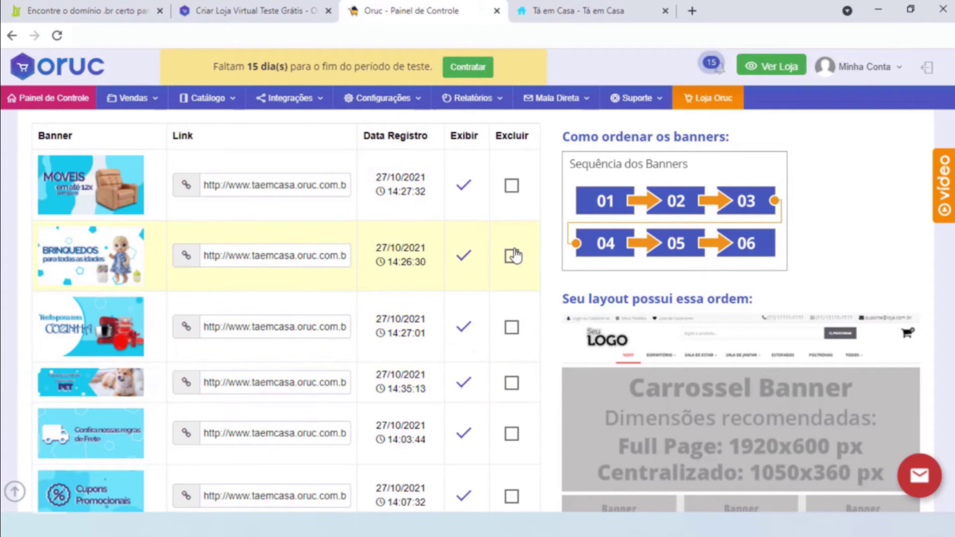
Check the rest of the banner page and save the changed banner order
scroll(512, 235, down, 15)
scroll(511, 338, down, 5)
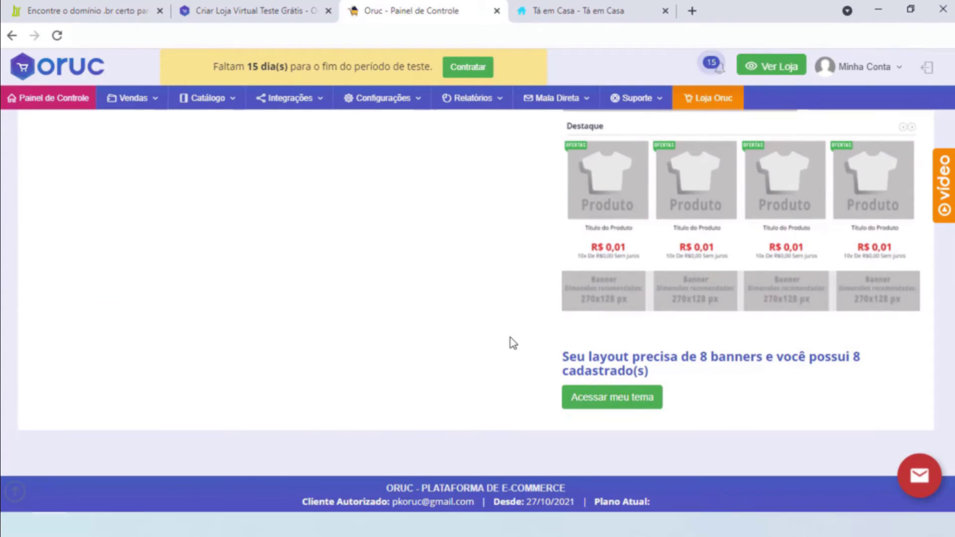
scroll(487, 360, up, 15)
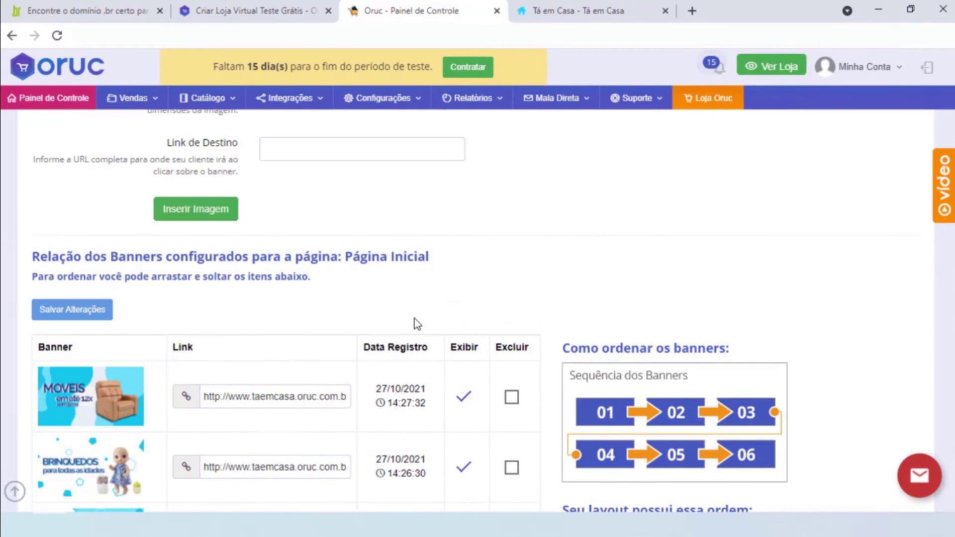
click(74, 315)
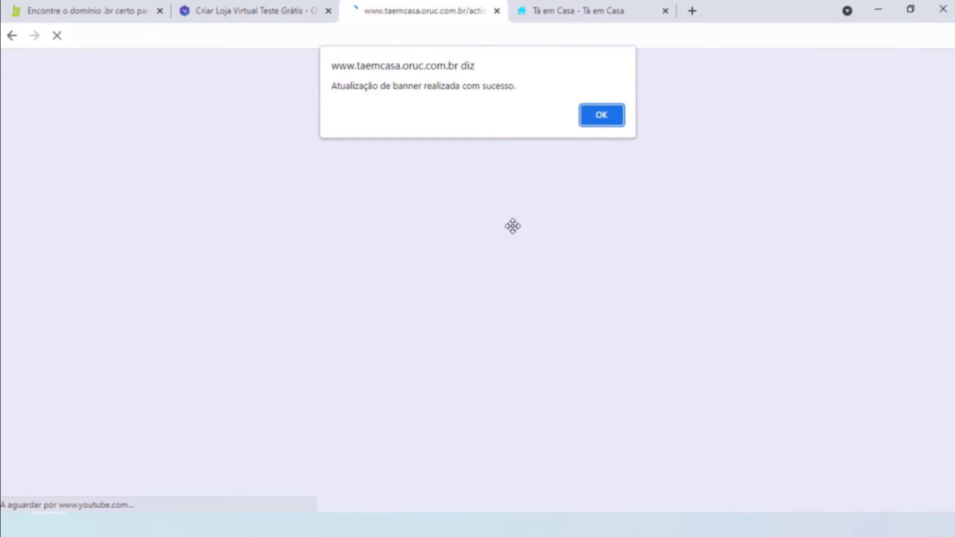
Dismiss the save confirmation and reload the Tá em Casa storefront to check the order of its mini banners
click(615, 126)
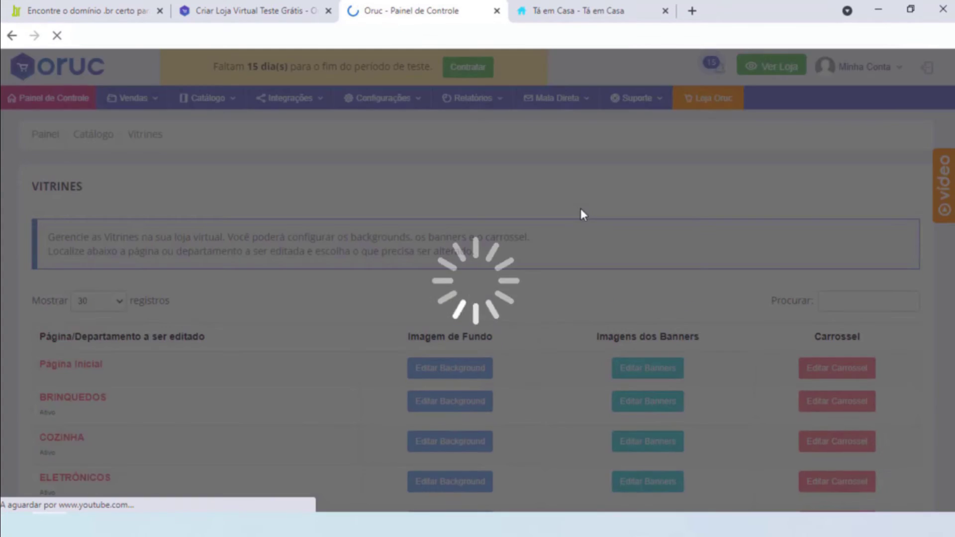
click(576, 16)
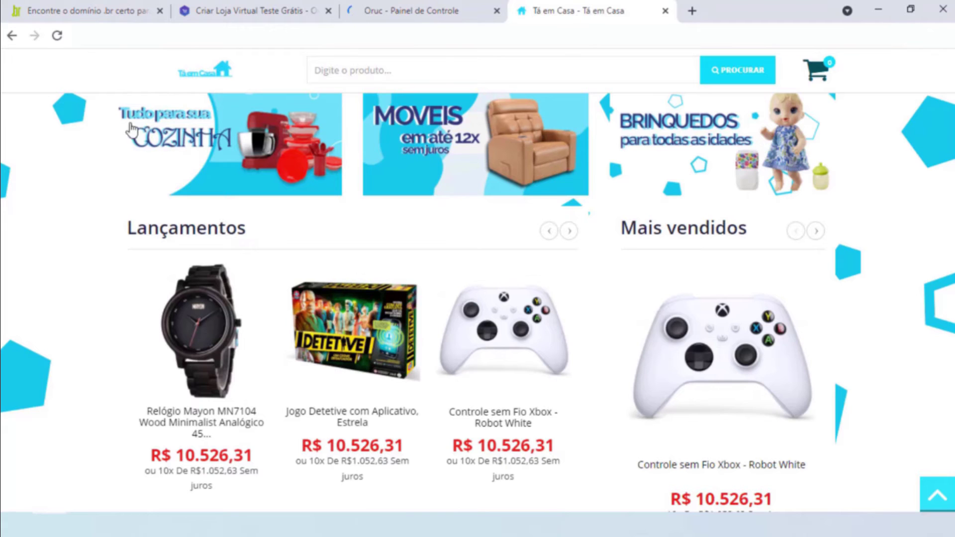
click(59, 36)
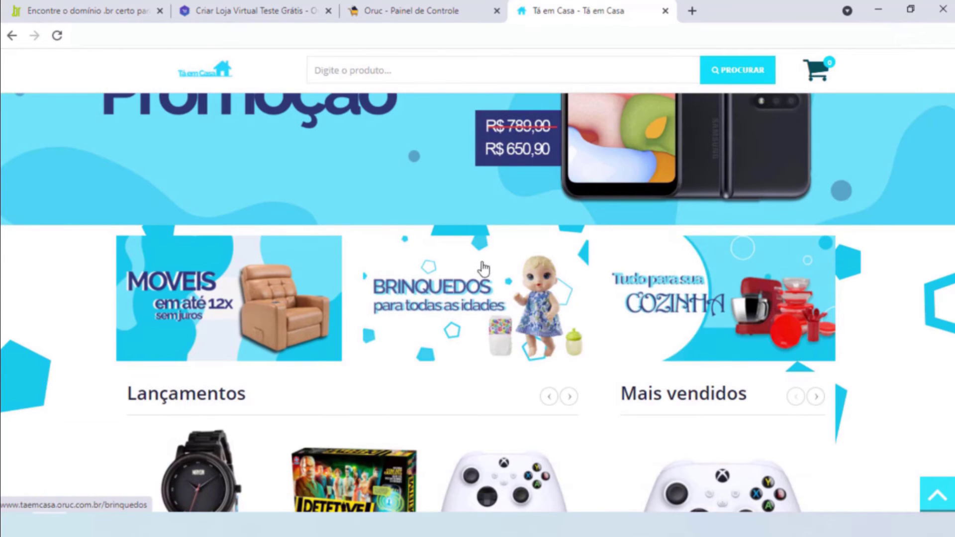
Back in the Oruc control panel, open Tema Clássico for editing from the theme gallery in Configurações Gerais
click(422, 15)
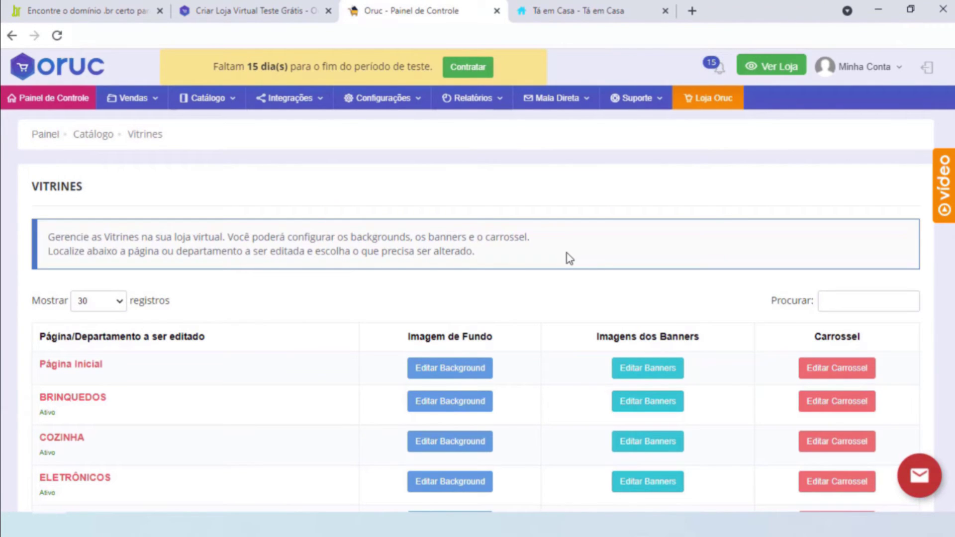
scroll(570, 258, down, 8)
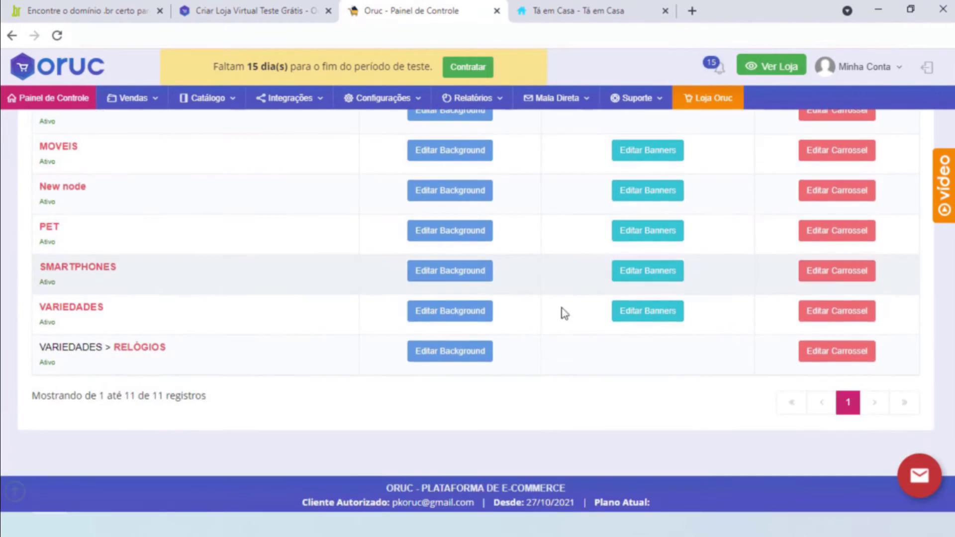
scroll(563, 403, up, 8)
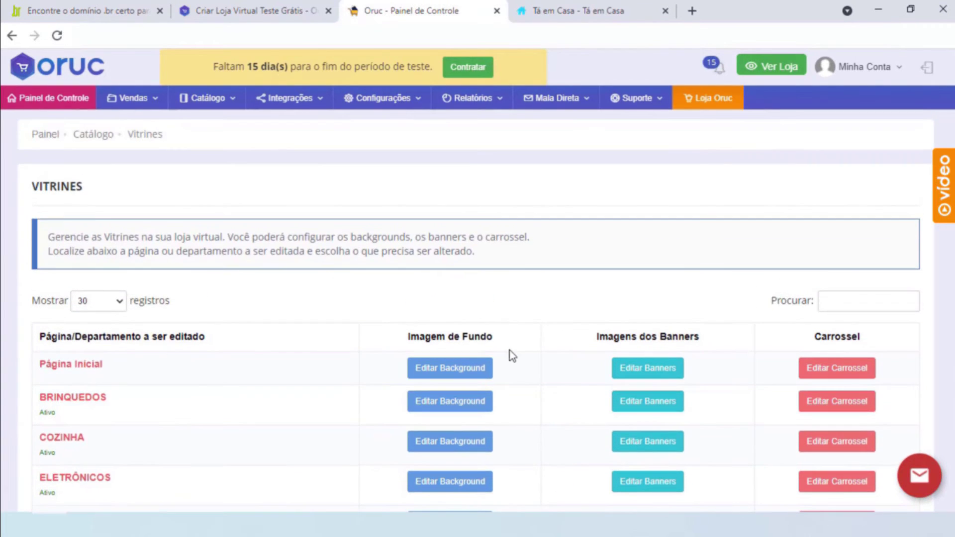
mouse_move(379, 100)
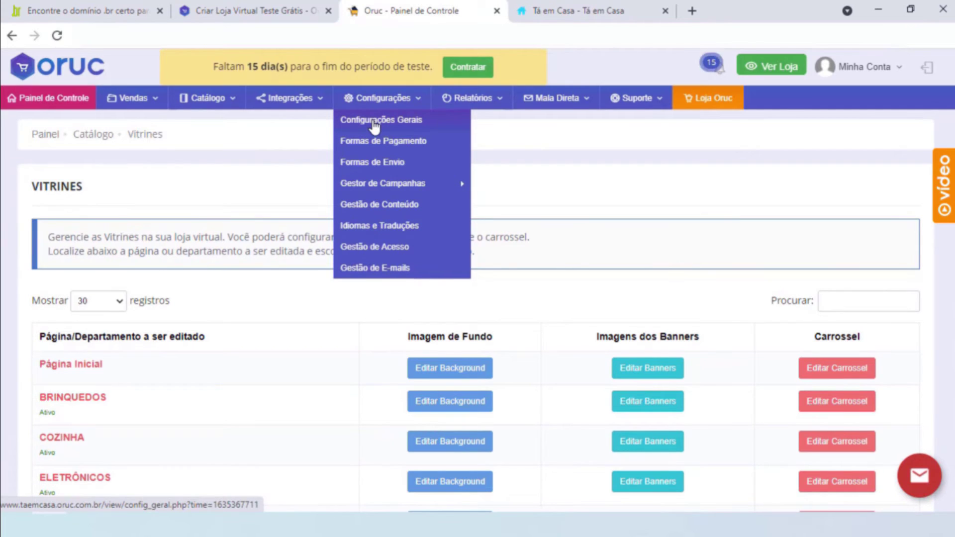
click(374, 126)
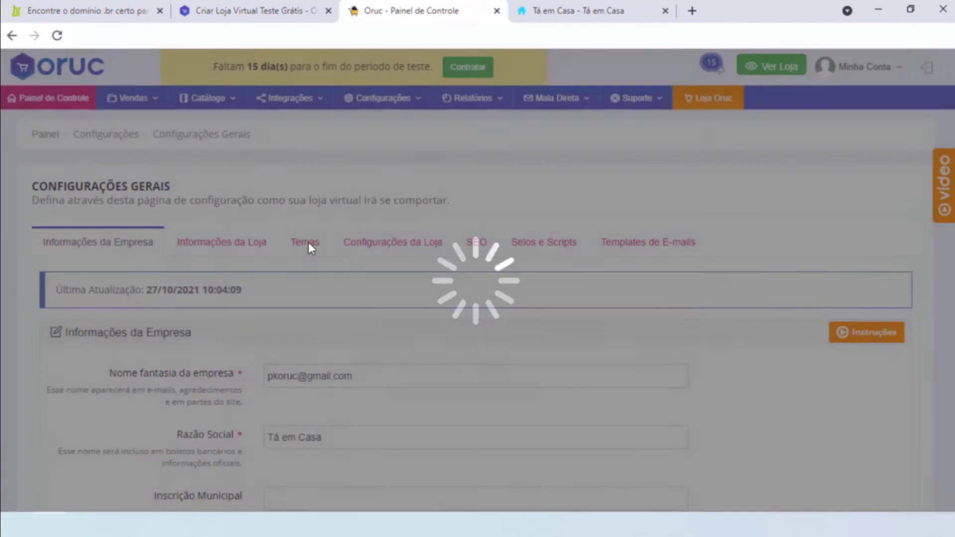
click(309, 243)
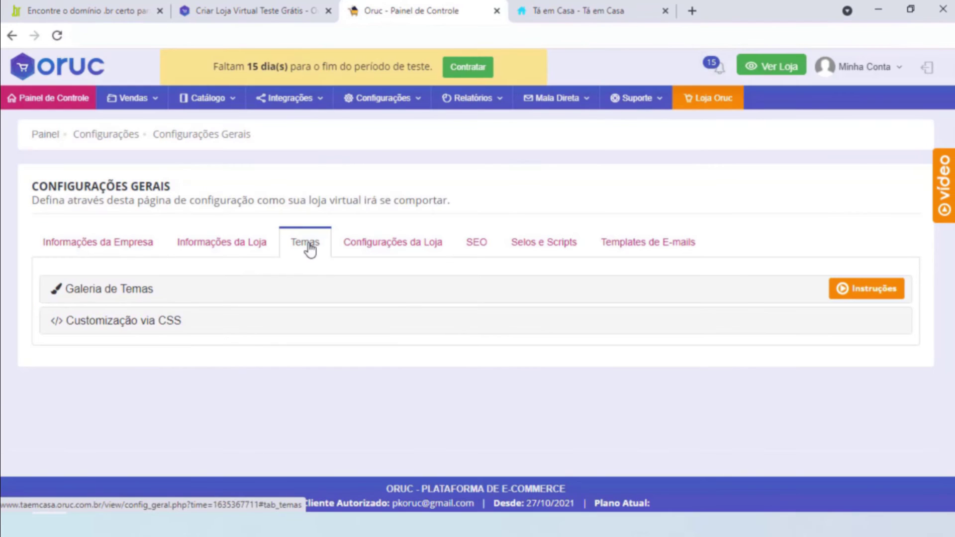
click(350, 295)
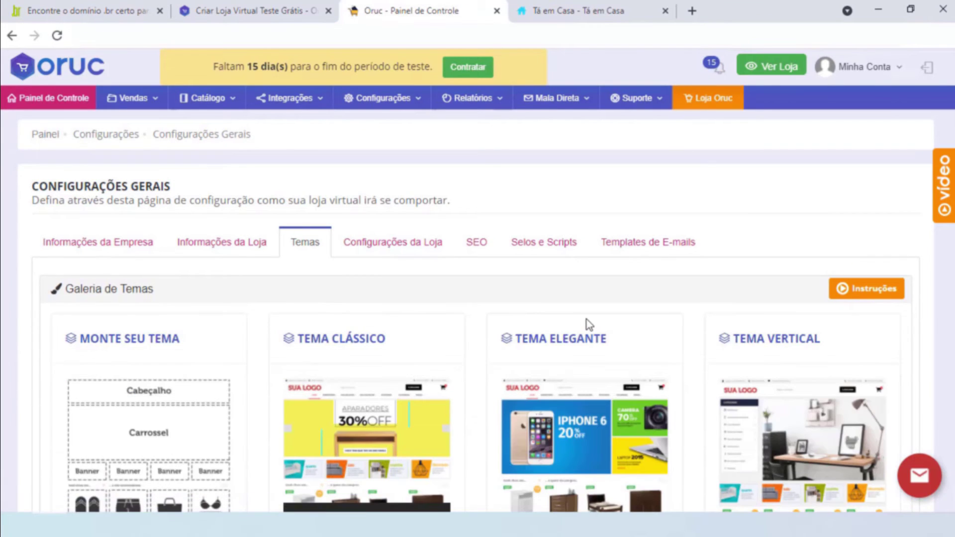
scroll(587, 323, down, 3)
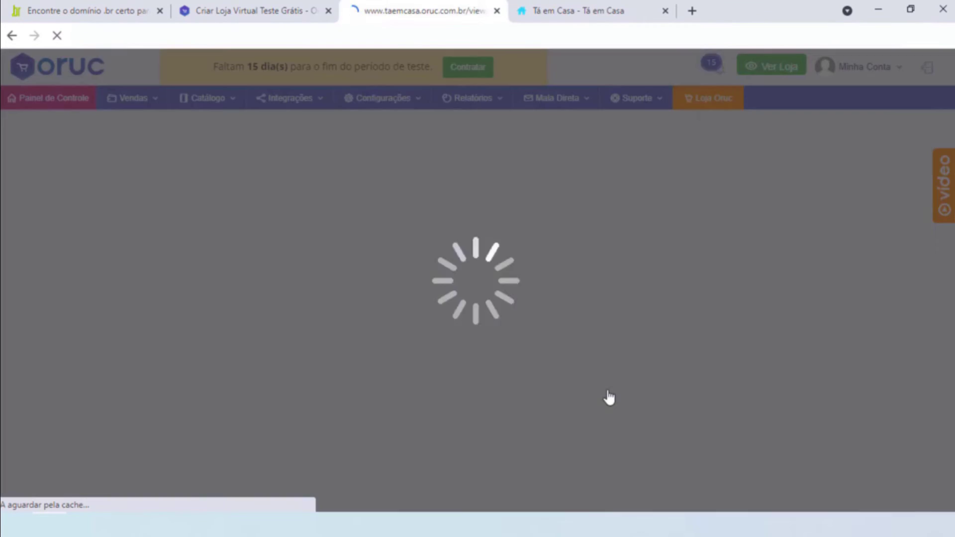
Look over the Tema Clássico modules and go from the theme editor to the home page banner registration
scroll(741, 278, down, 7)
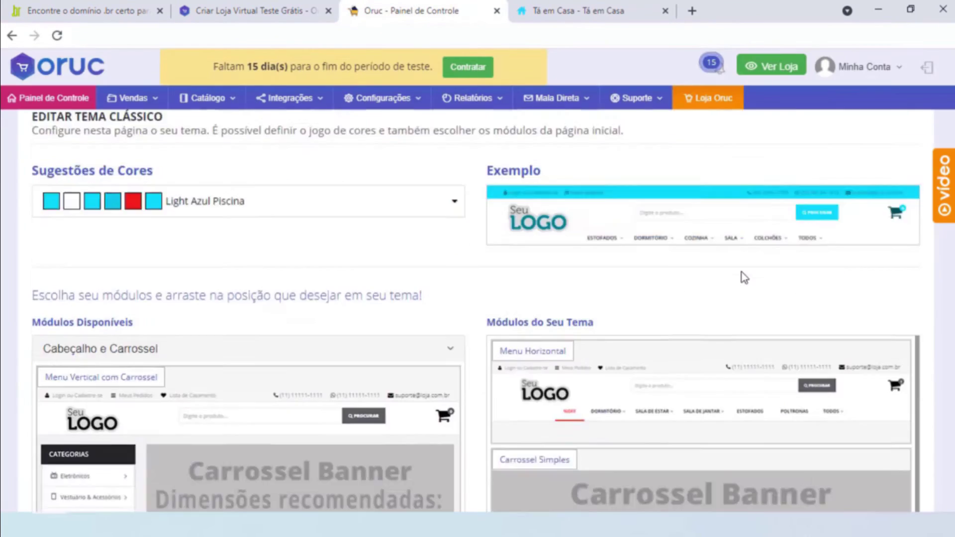
scroll(746, 299, down, 3)
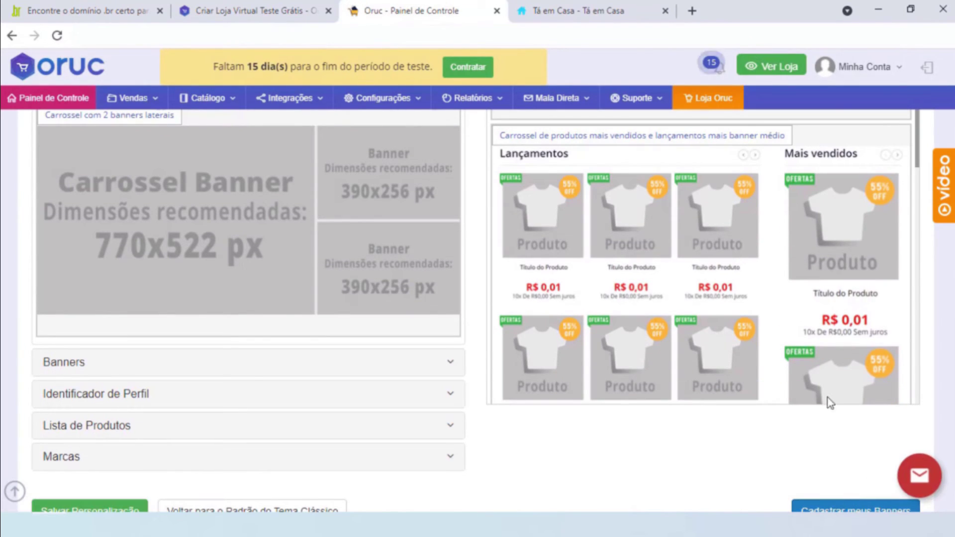
scroll(739, 363, down, 3)
scroll(811, 465, down, 2)
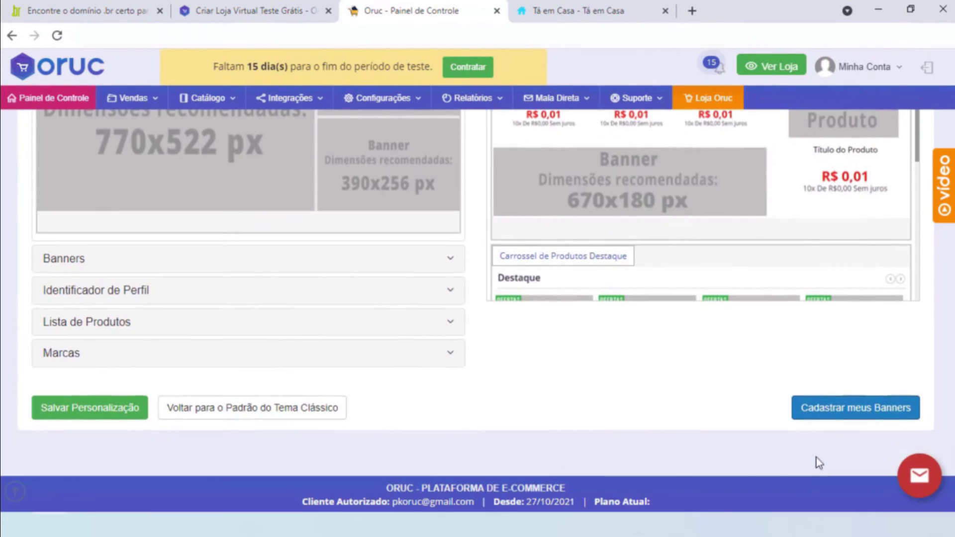
click(831, 416)
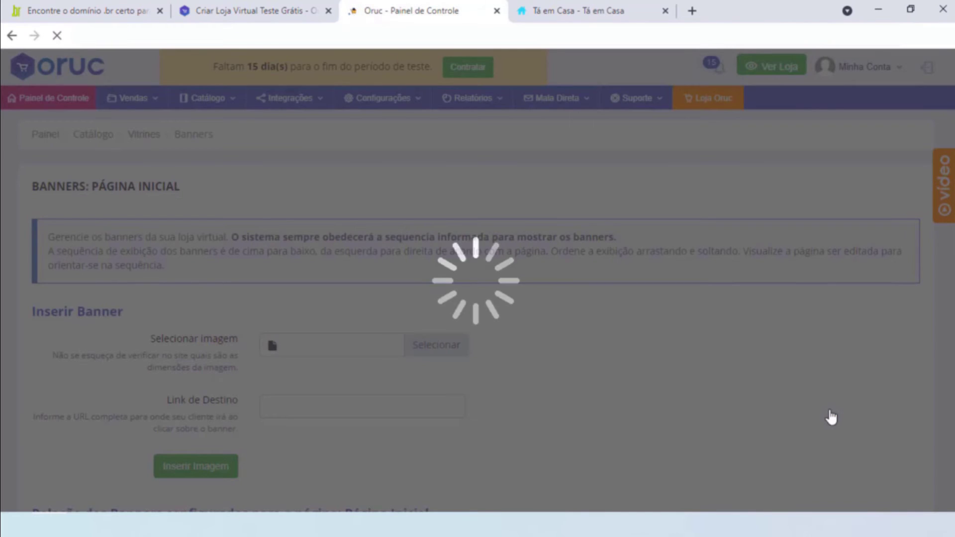
Examine the banner insertion form, its image chooser and the list of banners configured for the home page
scroll(565, 302, down, 1)
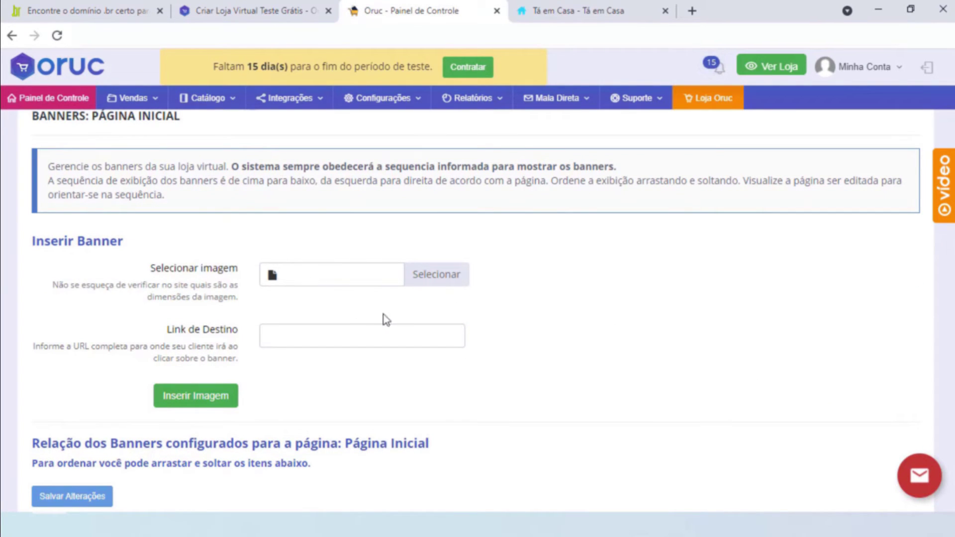
click(437, 277)
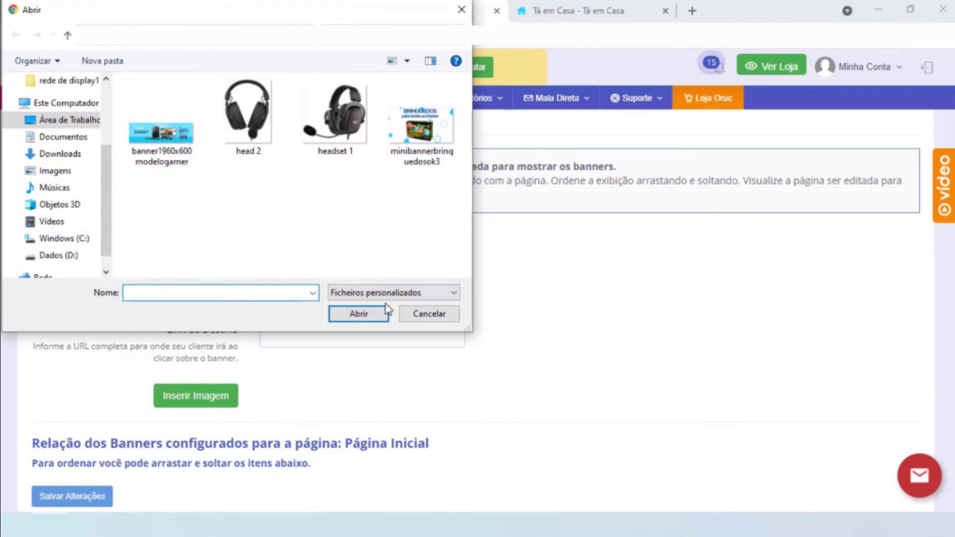
click(427, 313)
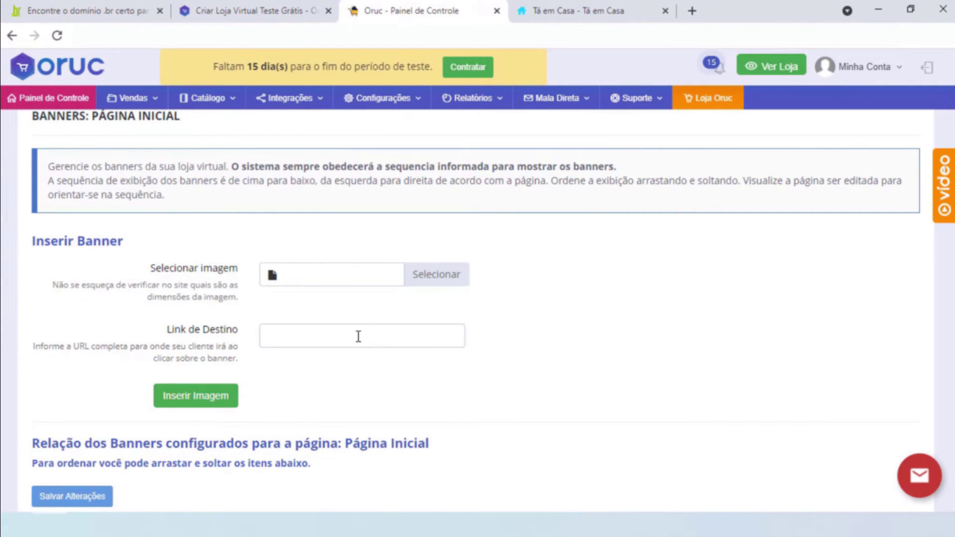
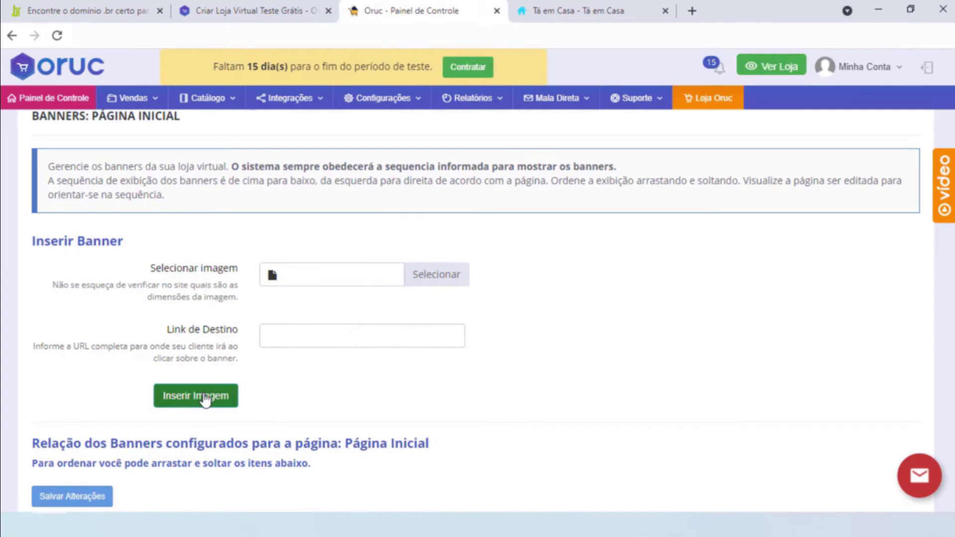
scroll(597, 347, down, 5)
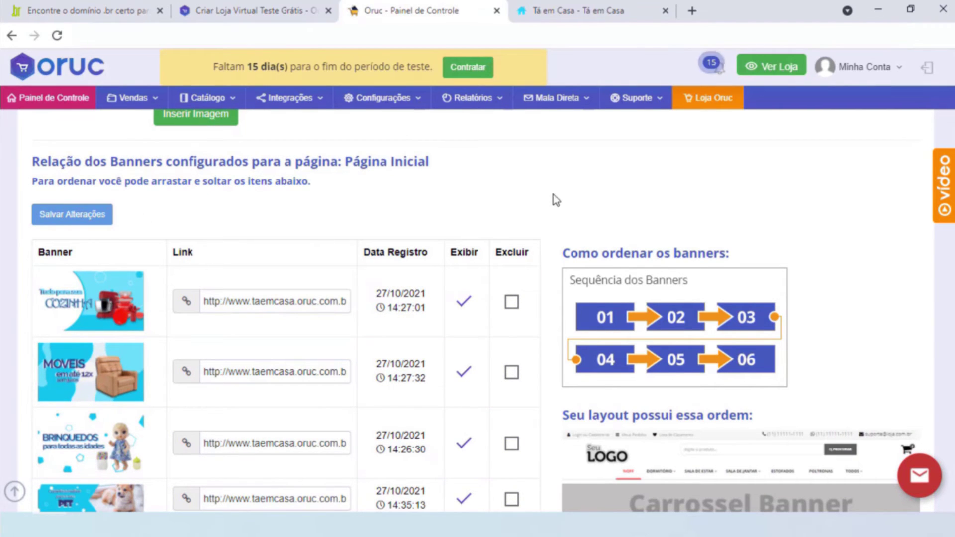
scroll(290, 236, down, 3)
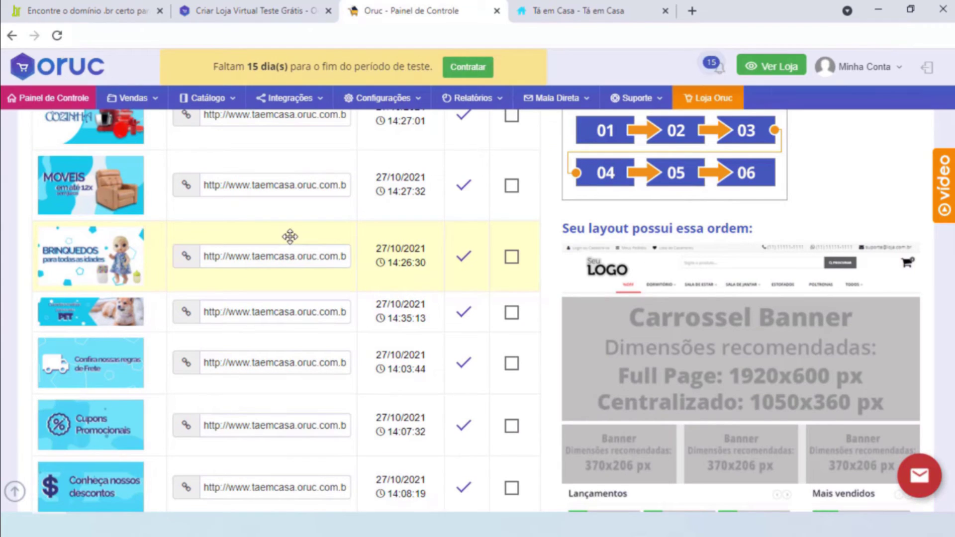
click(465, 259)
scroll(463, 267, up, 5)
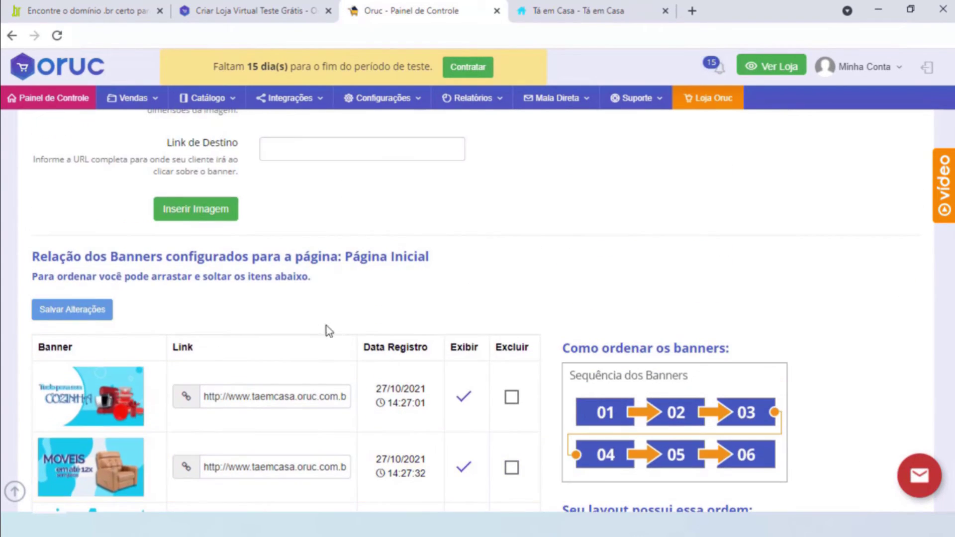
scroll(366, 206, up, 1)
Choose minibannerbrinquedosok3 from the loja folder as the image for a new home page banner
click(321, 151)
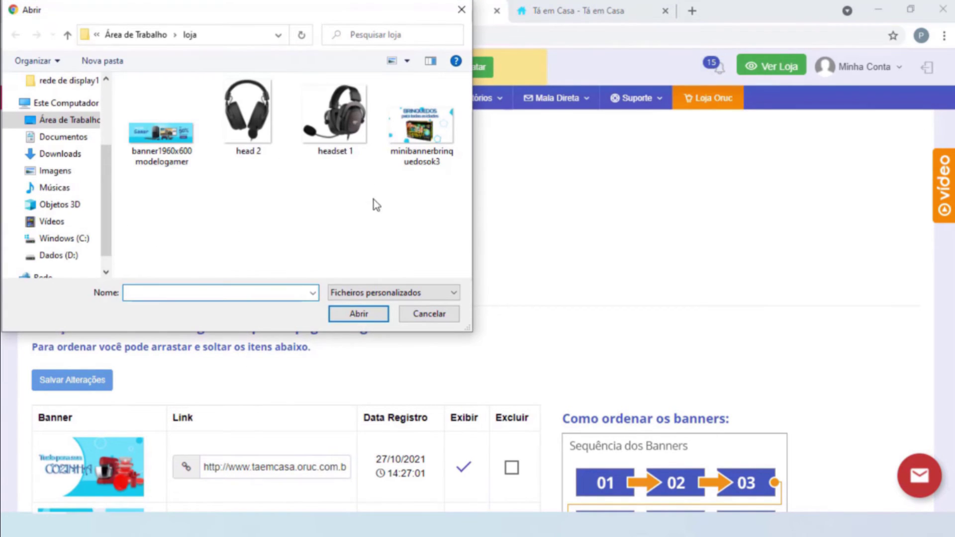
click(418, 138)
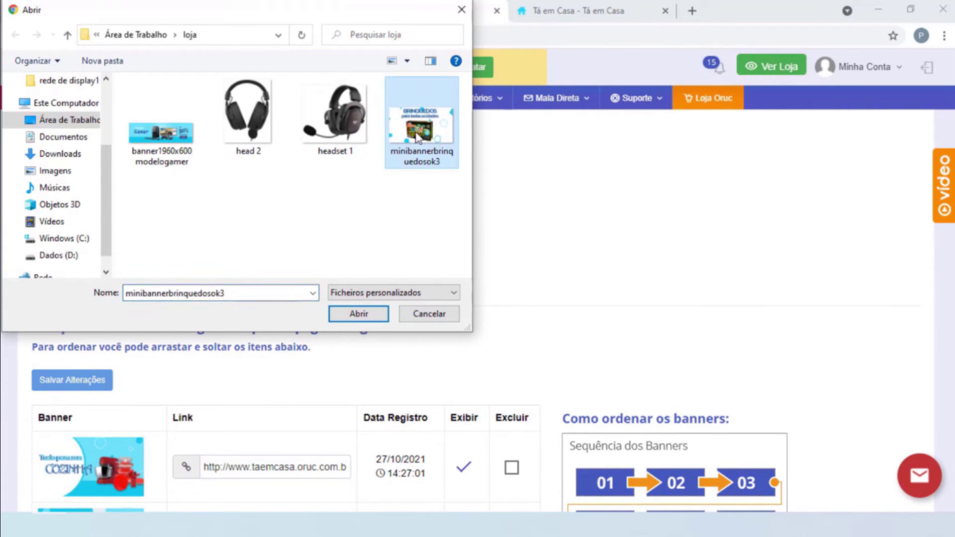
click(378, 313)
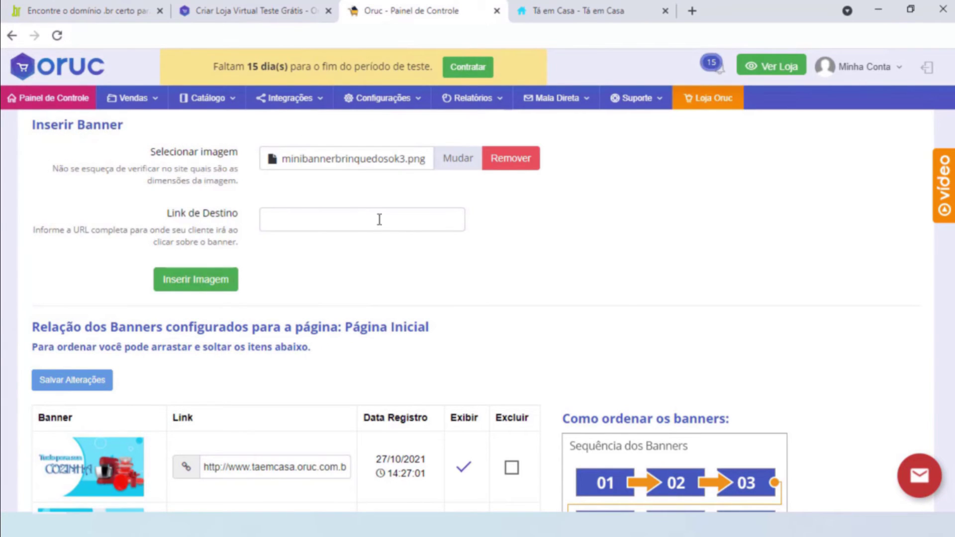
Switch to the Tá em Casa storefront and open the Brinquedos department page to get its address
key(ctrl+Tab)
scroll(518, 355, up, 5)
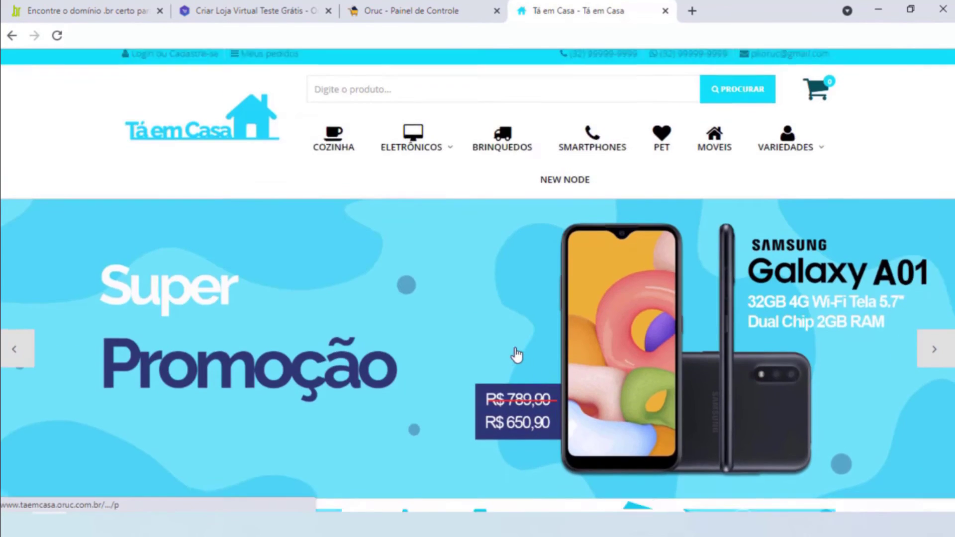
scroll(517, 354, down, 6)
scroll(509, 215, up, 6)
click(504, 148)
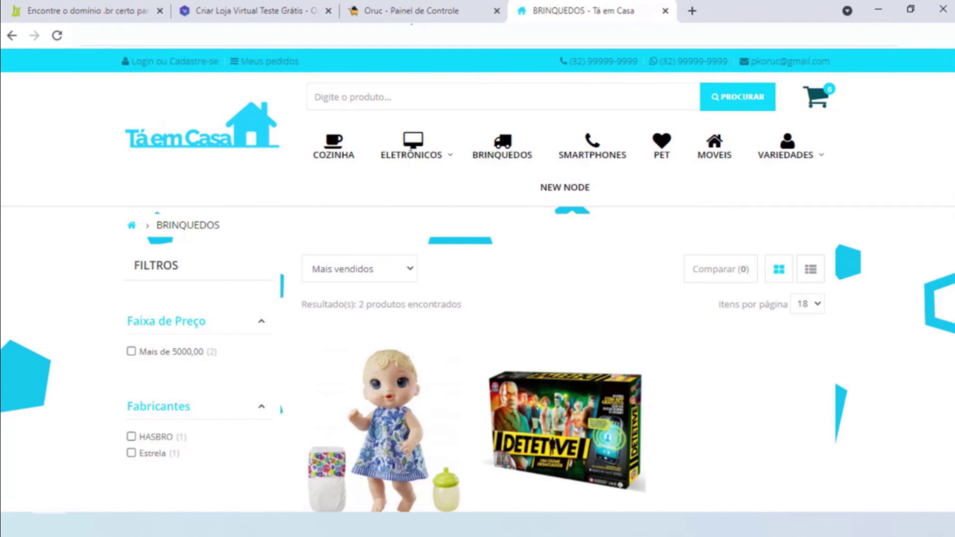
click(416, 15)
click(301, 218)
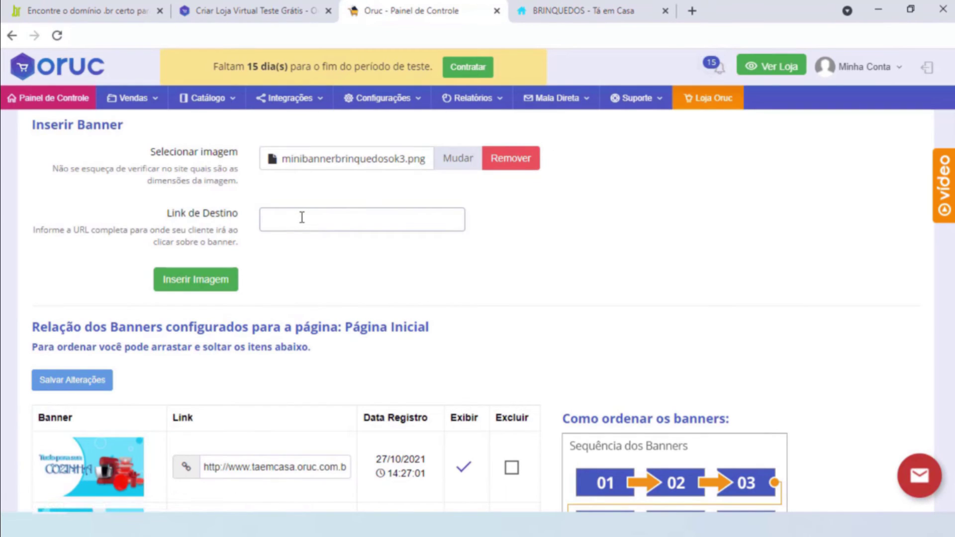
text(http://www.taemcasa.oruc.com.br/brinquedos)
click(200, 279)
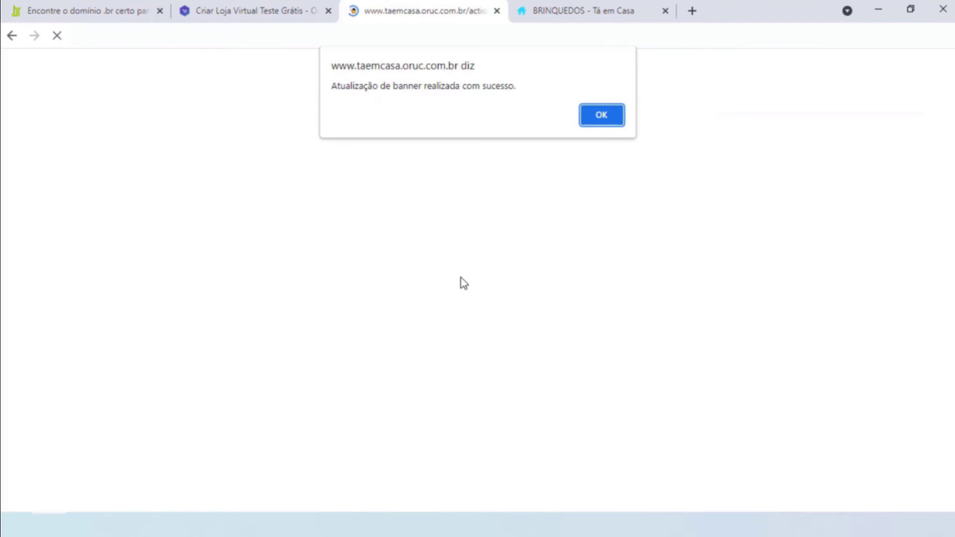
click(604, 119)
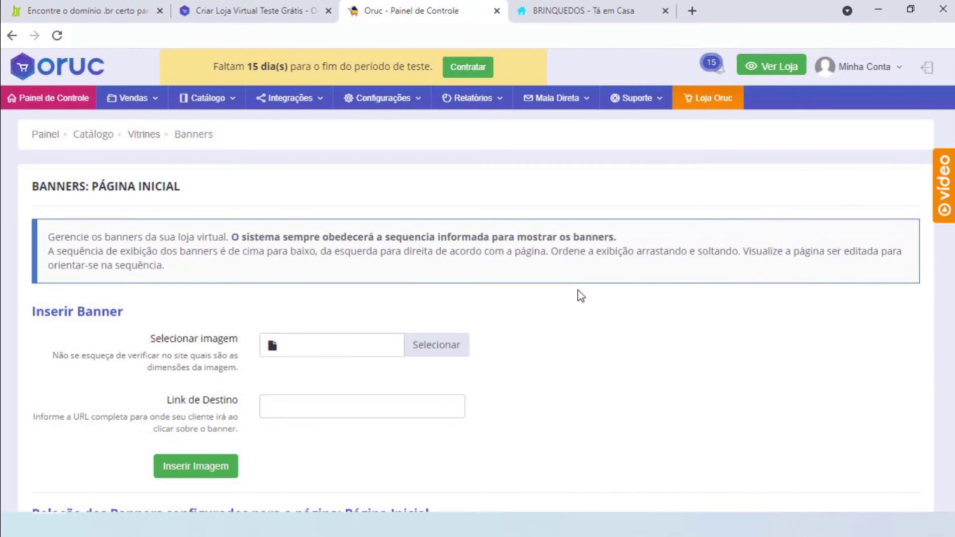
Move the new Brinquedos banner with the Detetive game to third place, between the doll Brinquedos banner and Cozinha
scroll(578, 291, down, 12)
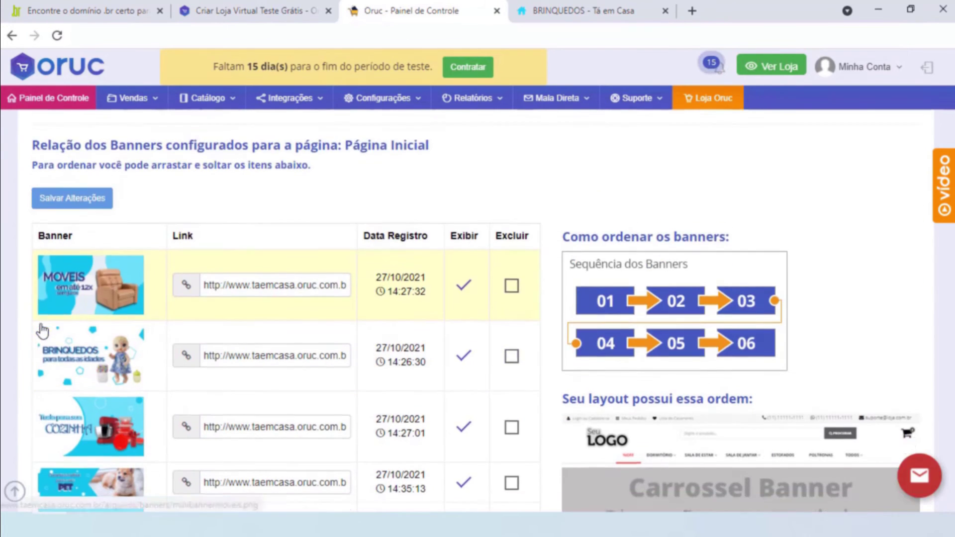
scroll(48, 321, down, 4)
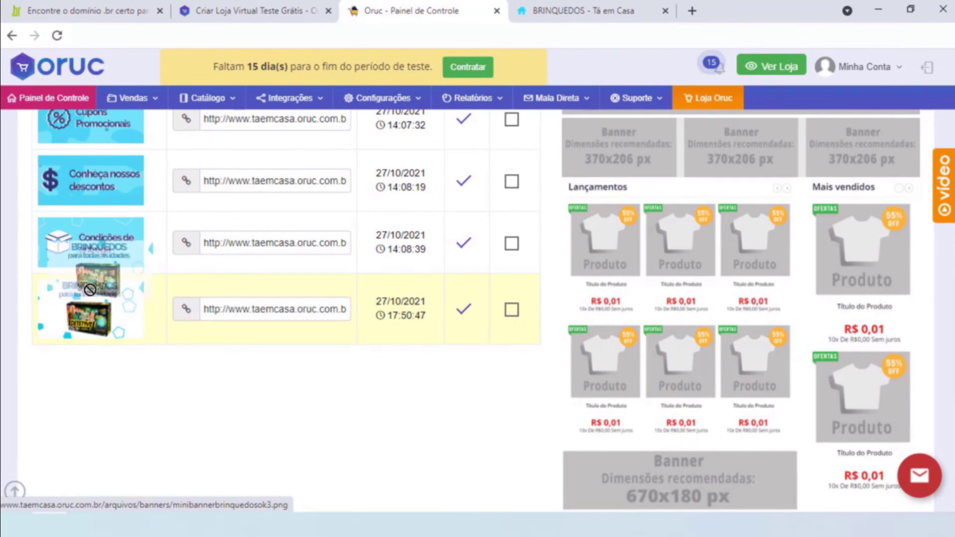
drag(126, 282, 150, 122)
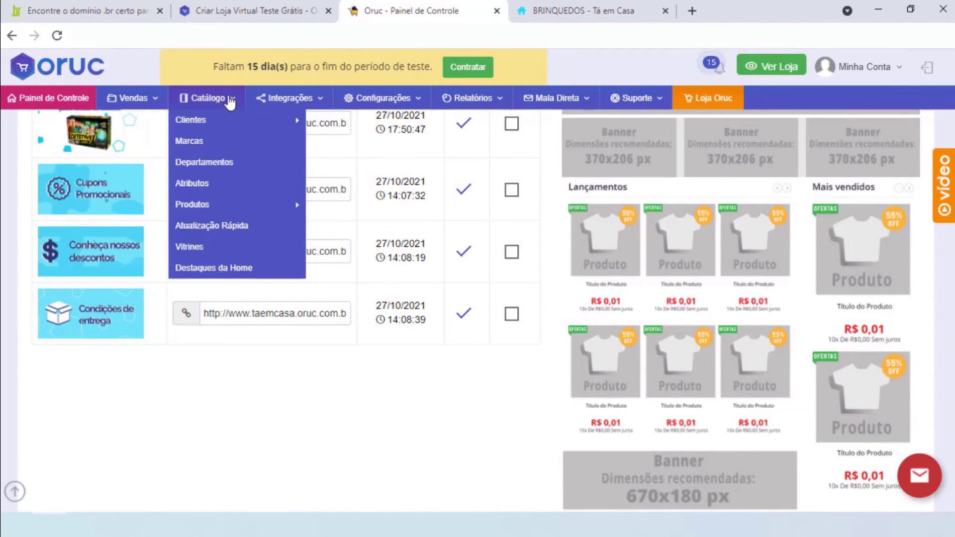
scroll(311, 269, up, 6)
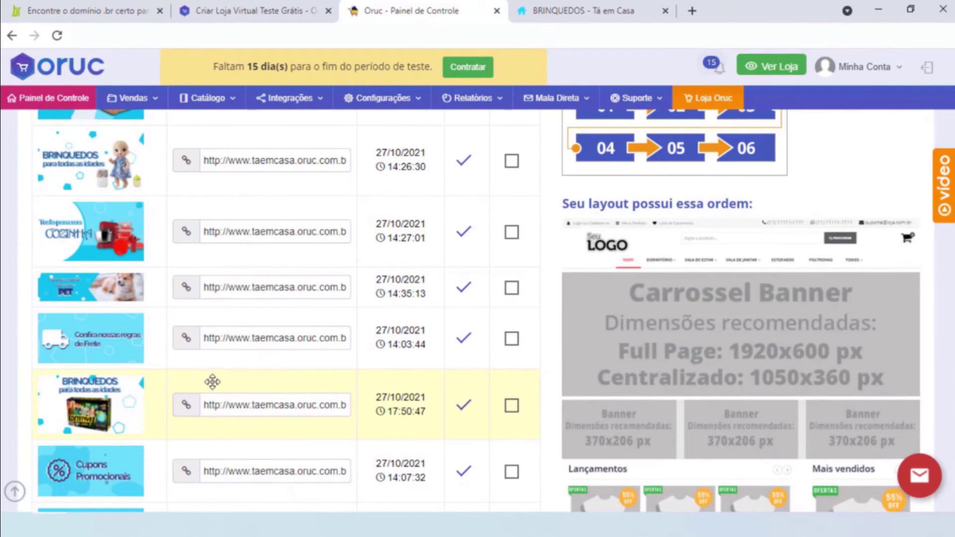
drag(213, 382, 214, 357)
scroll(228, 188, up, 3)
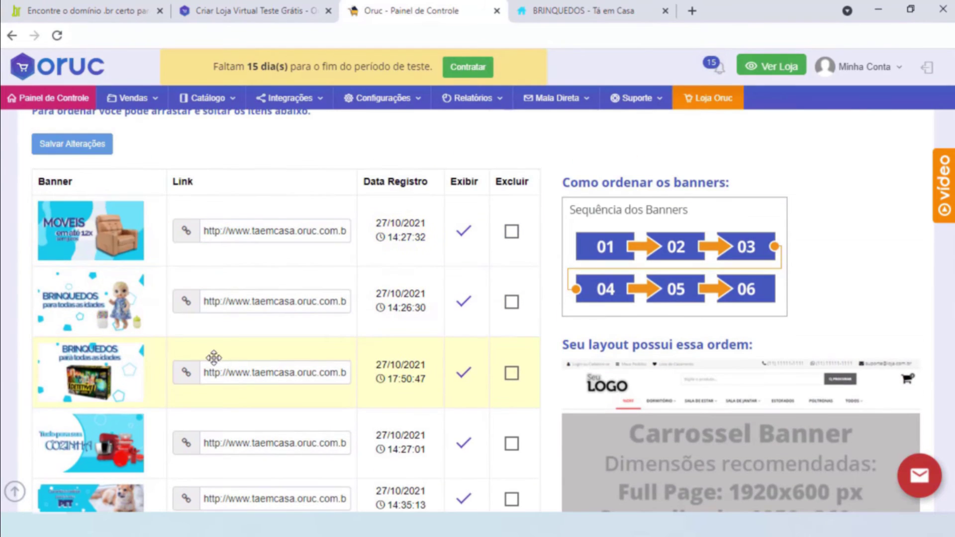
Turn off display of the doll Brinquedos banner on the home page and save the banner changes
click(464, 306)
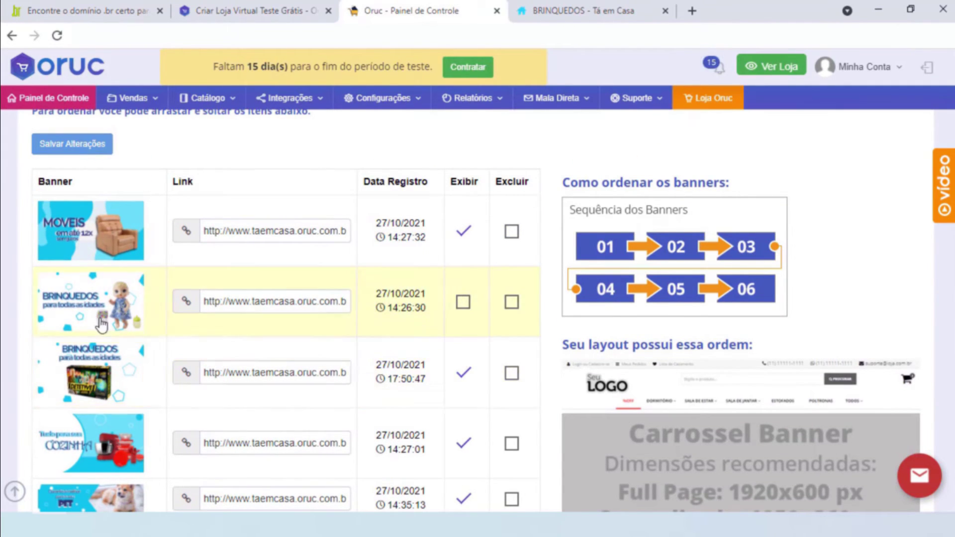
scroll(450, 332, down, 7)
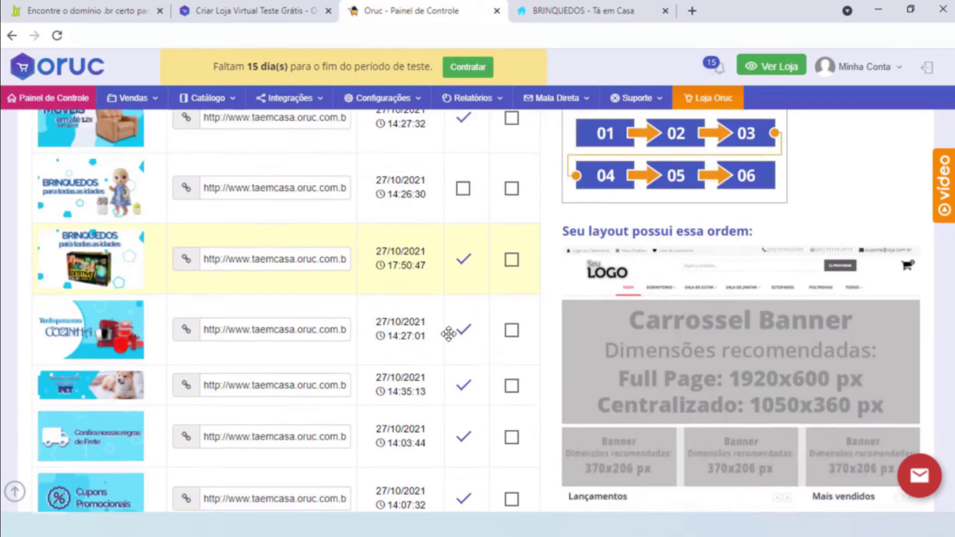
scroll(386, 343, down, 9)
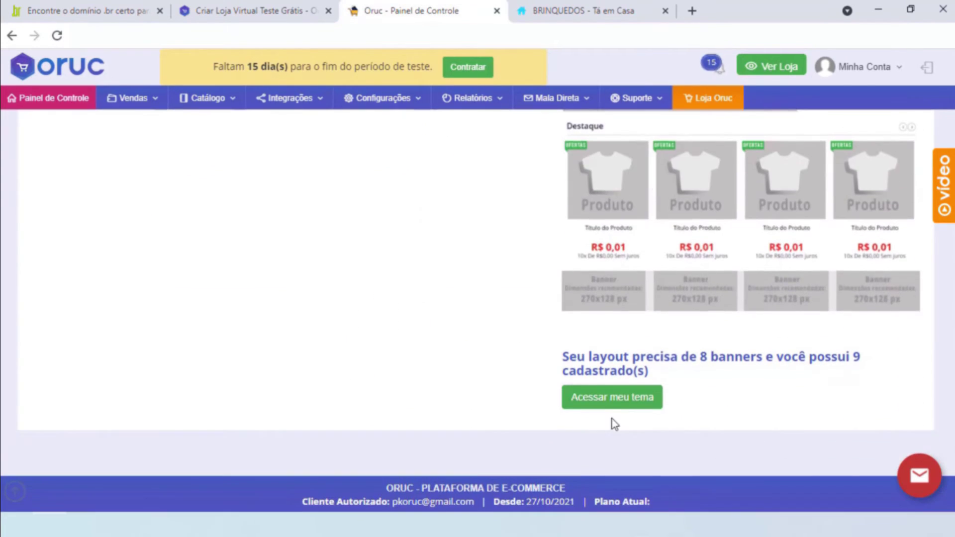
scroll(501, 373, up, 15)
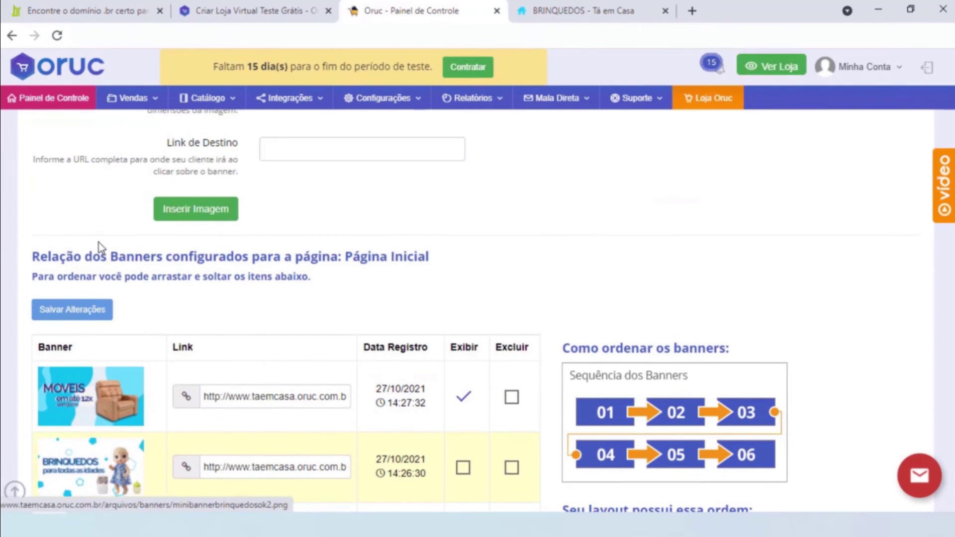
click(75, 312)
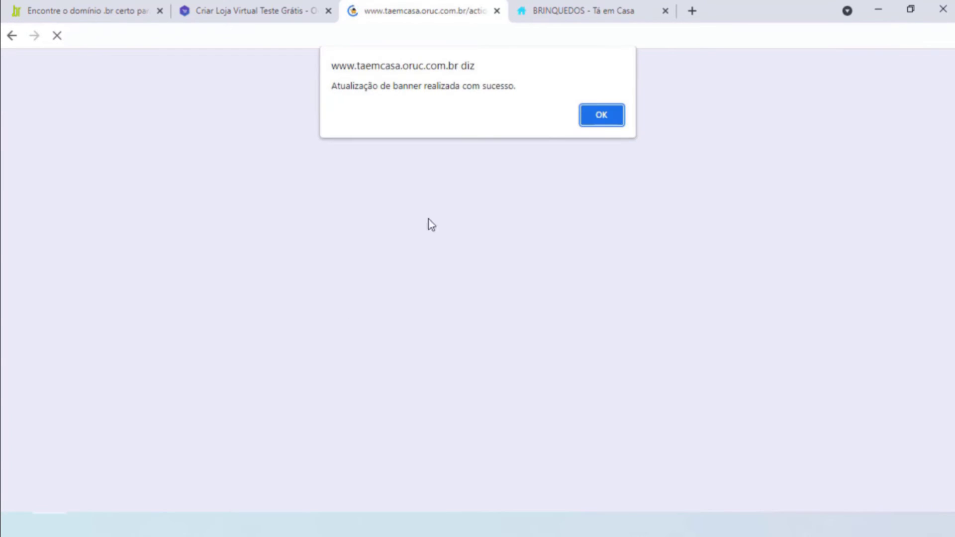
click(602, 116)
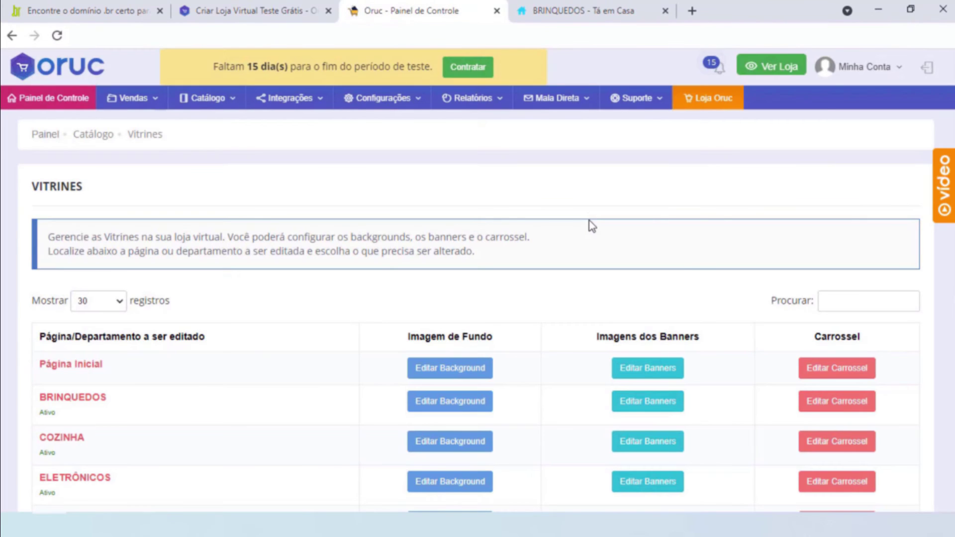
Switch to the Tá em Casa storefront, open its home page and check the row of three mini banners
click(591, 12)
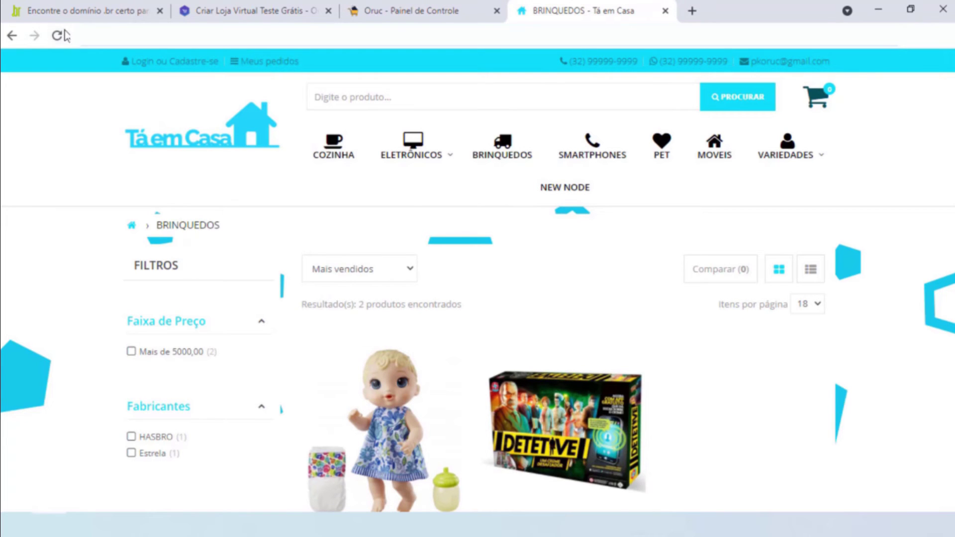
click(306, 158)
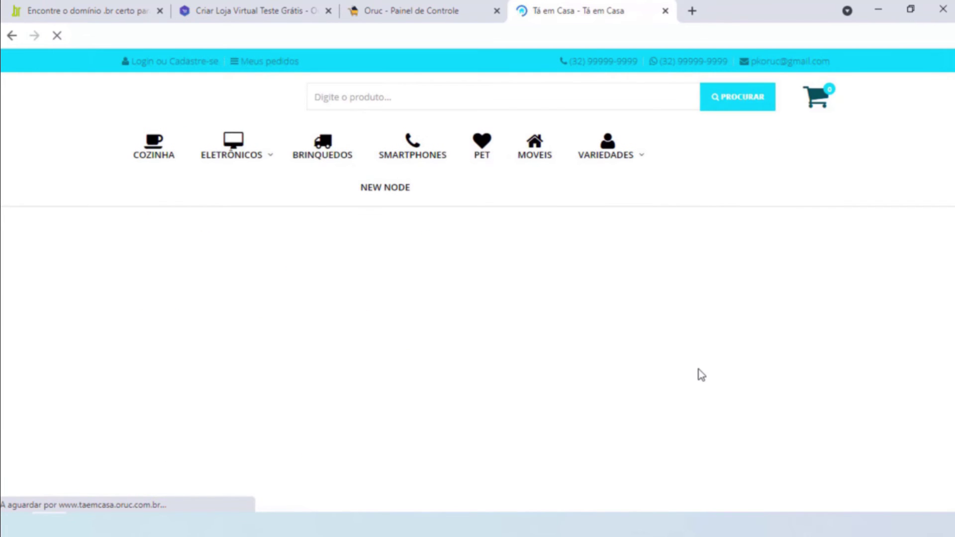
scroll(650, 305, down, 5)
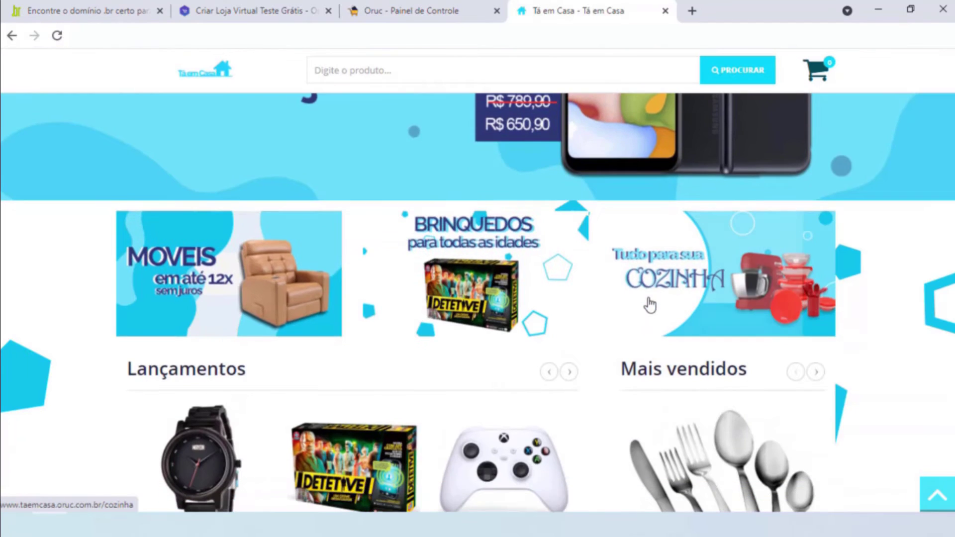
scroll(650, 305, down, 1)
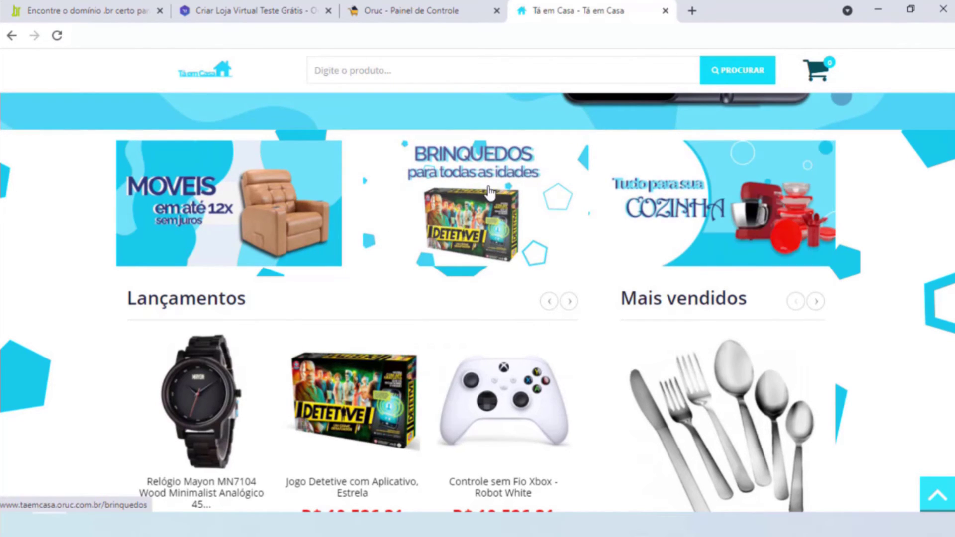
Return to the Oruc control panel and review the pages and departments in the Vitrines list, reopening it from the catalogue
click(427, 12)
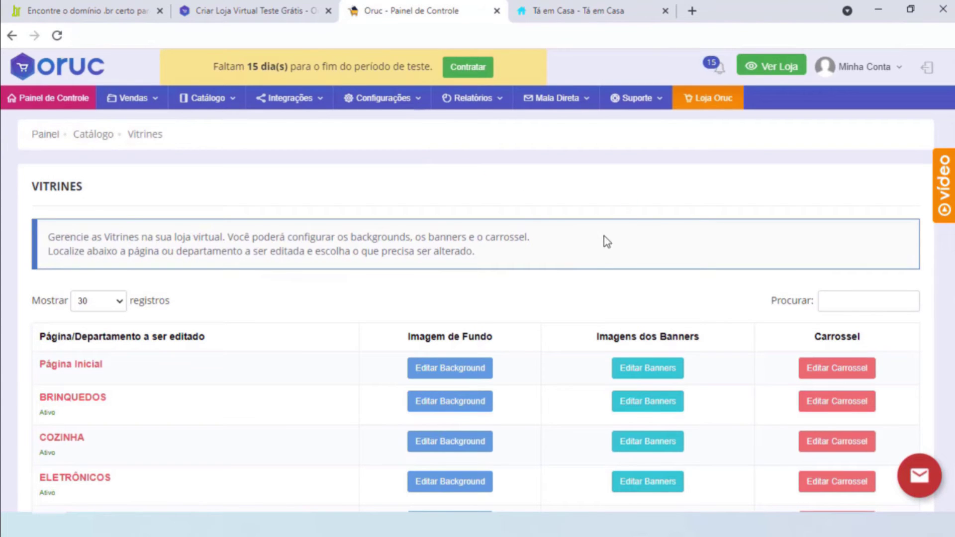
scroll(554, 277, down, 3)
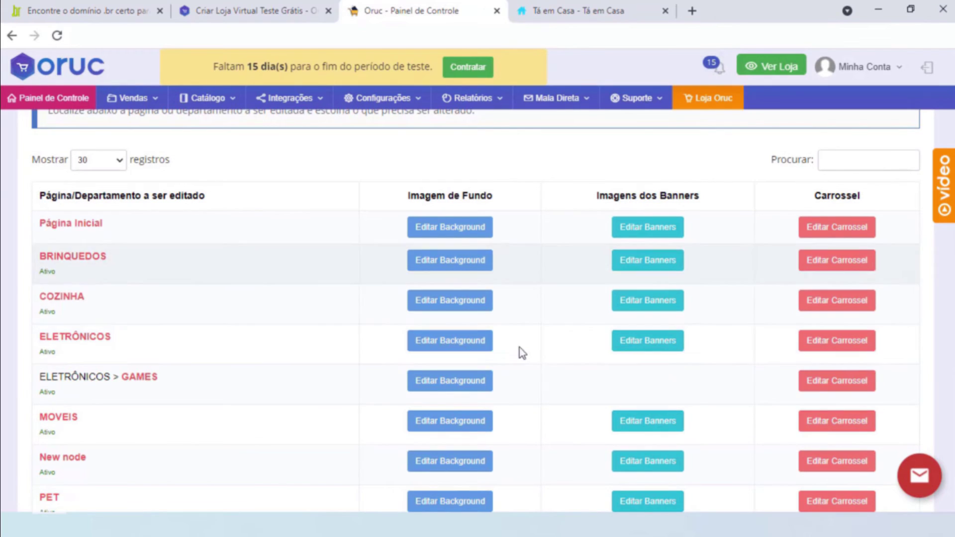
scroll(523, 318, down, 4)
scroll(533, 318, down, 1)
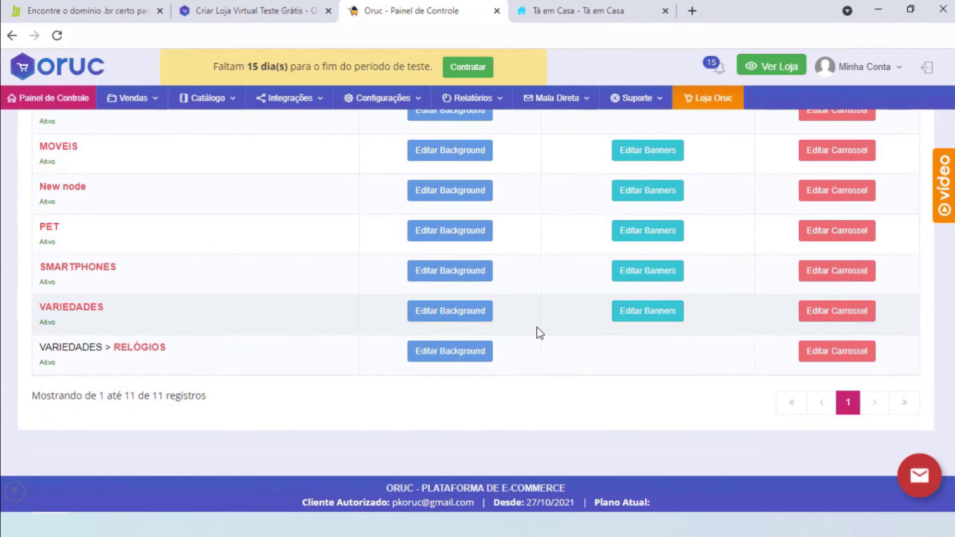
scroll(533, 327, up, 5)
scroll(532, 323, up, 2)
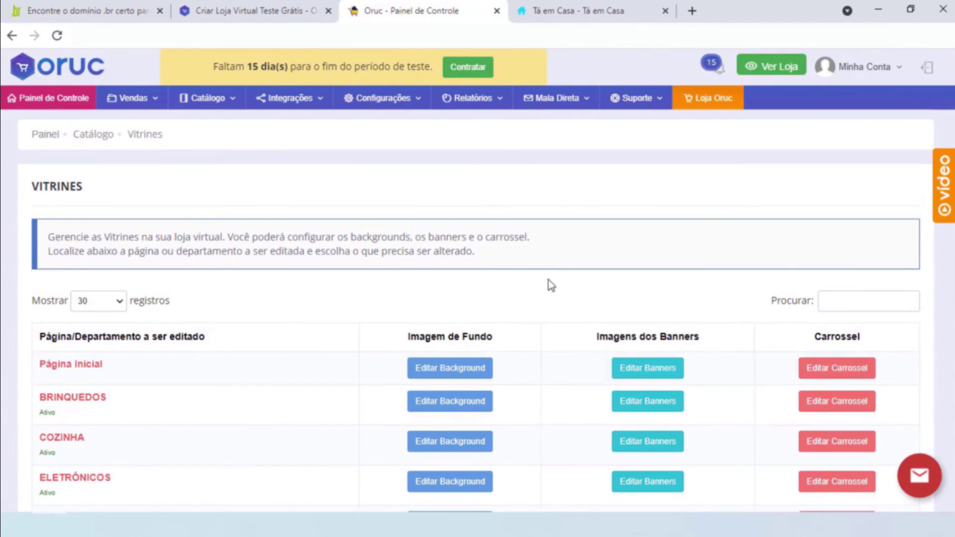
click(209, 99)
click(190, 246)
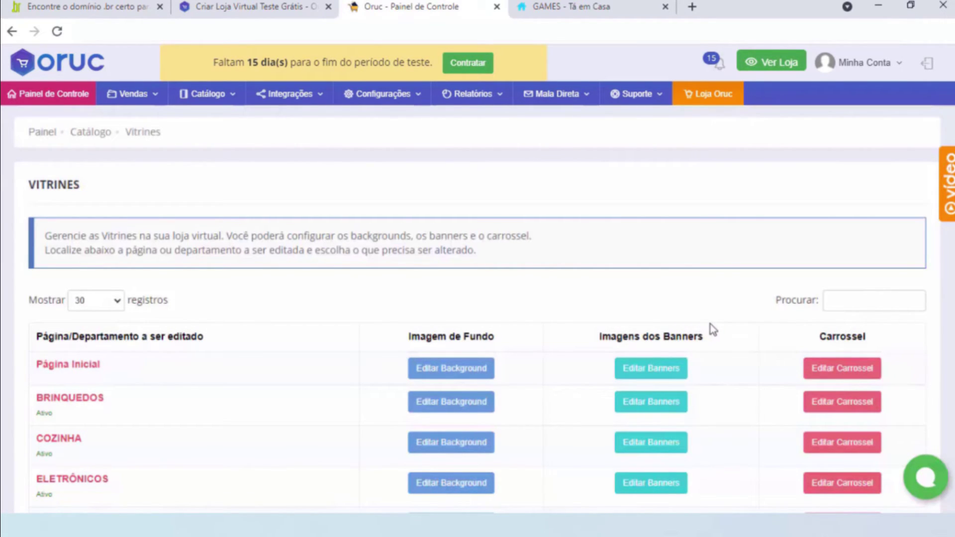
Open the carousel settings for the Página Inicial, review its display rules and existing slides, and start a new slide
click(839, 369)
scroll(824, 370, down, 3)
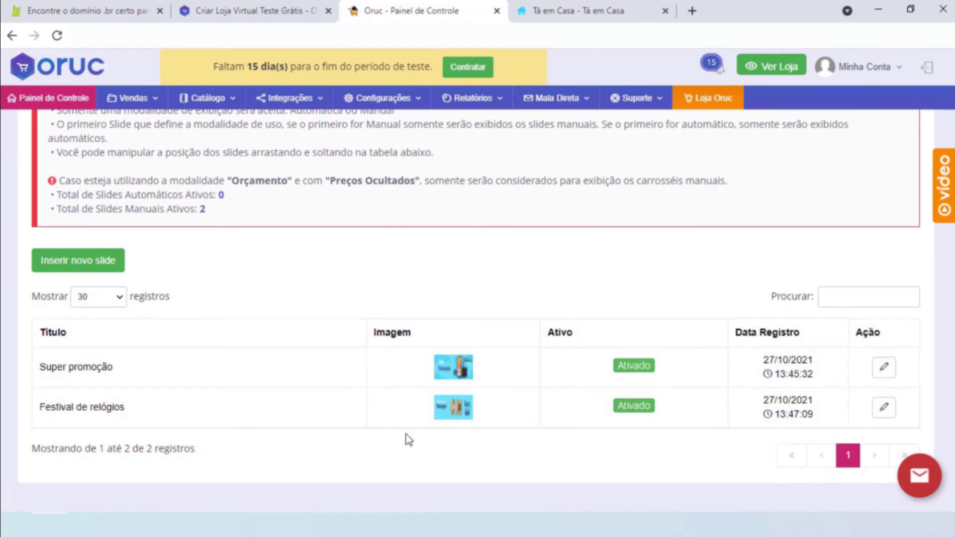
scroll(379, 452, up, 3)
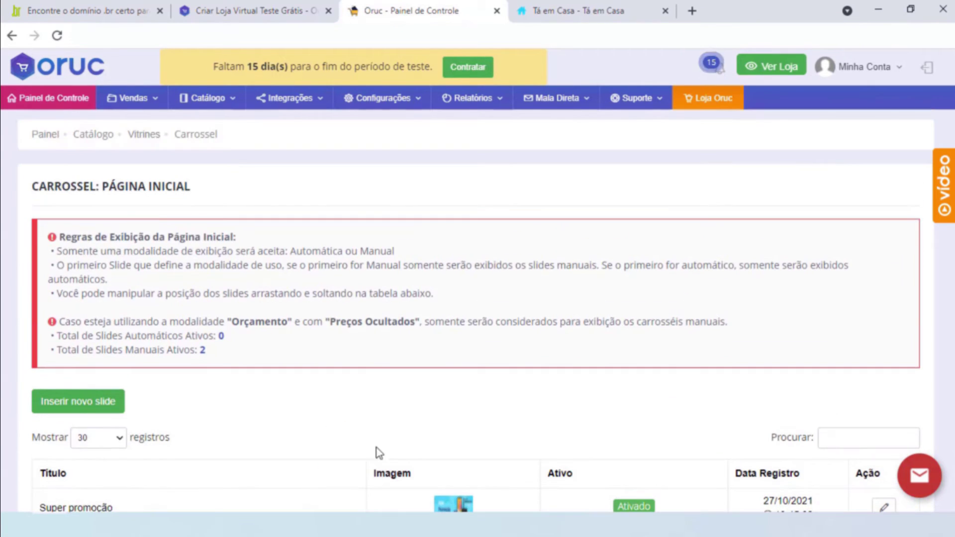
scroll(235, 277, down, 4)
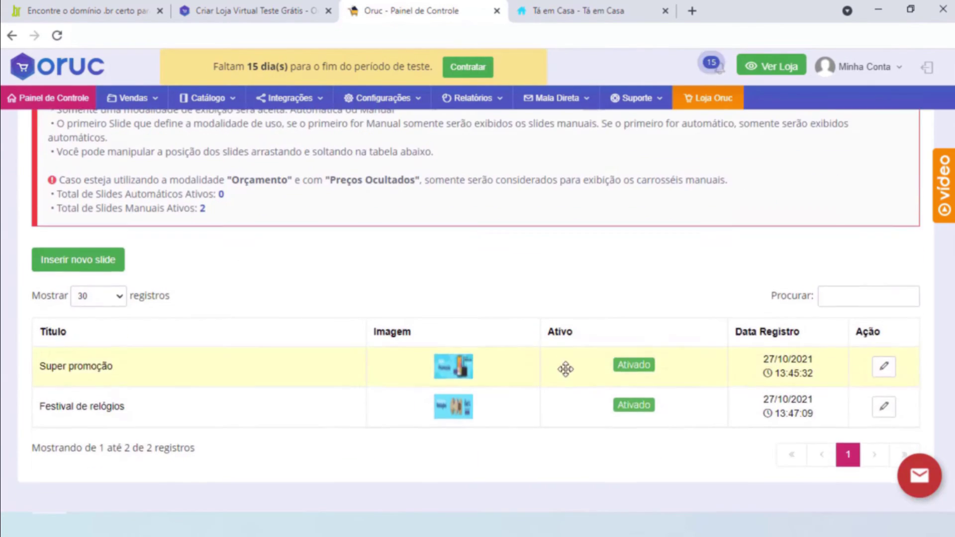
click(102, 207)
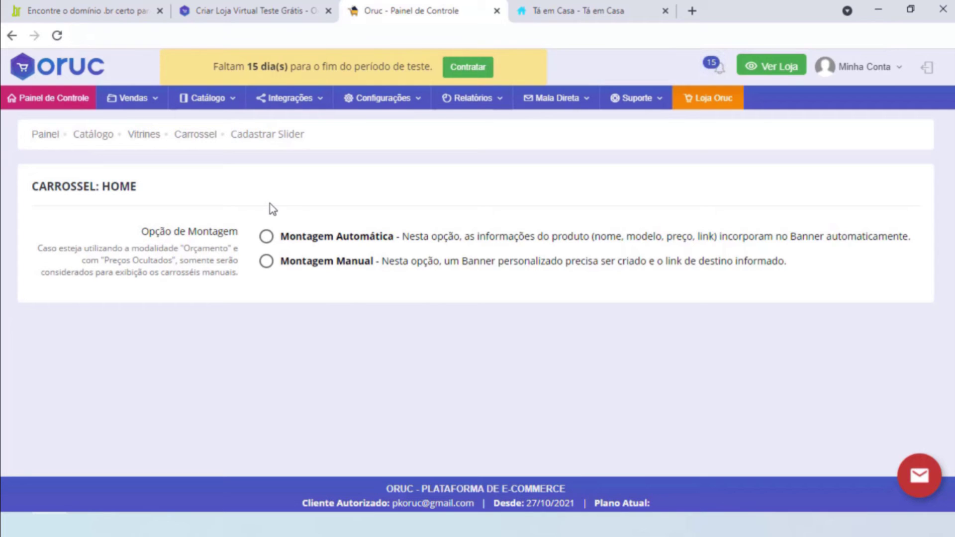
Switch to the Tá em Casa storefront and view the slides in the home page carousel
click(597, 9)
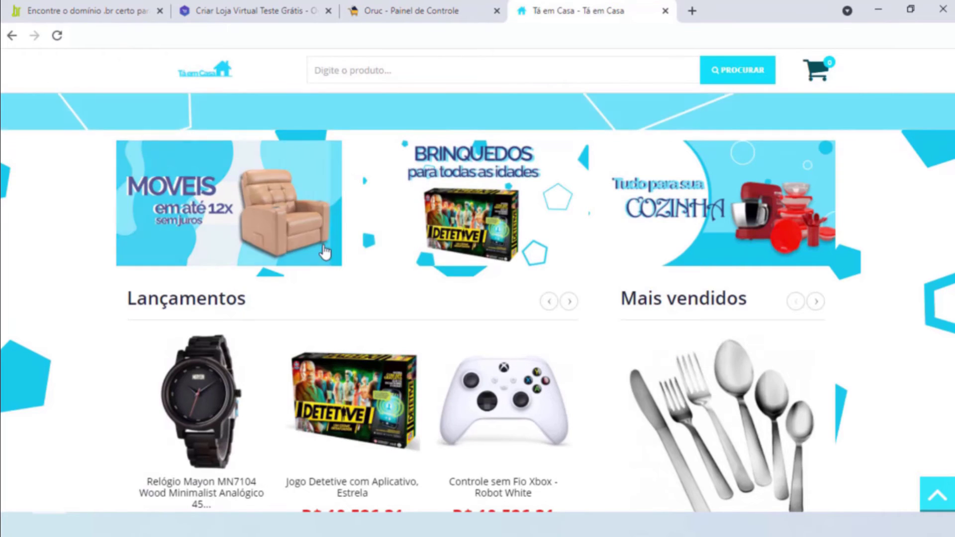
scroll(651, 284, up, 5)
click(933, 365)
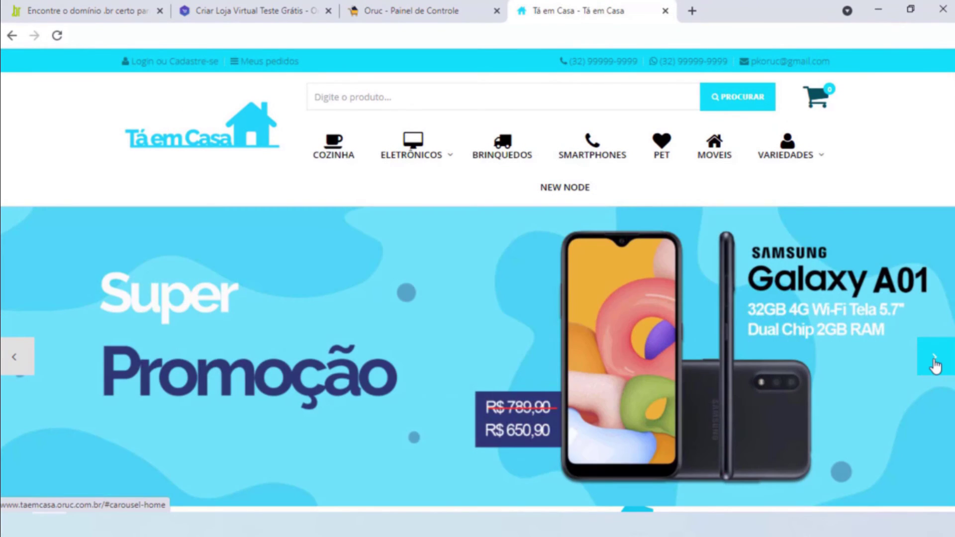
click(935, 366)
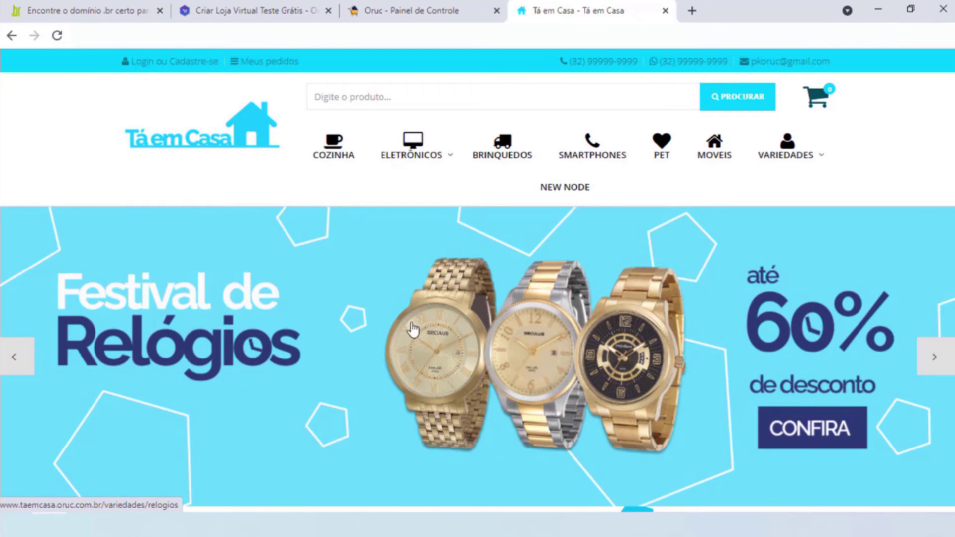
Back in the Oruc control panel, choose Montagem Manual for the new slide and select banner1960x600modelogamer as its image
click(427, 5)
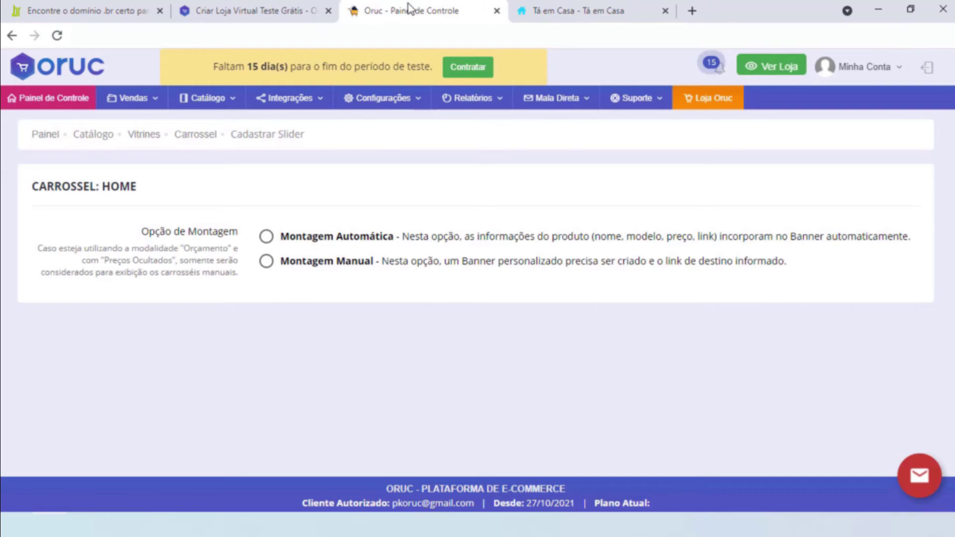
click(272, 262)
scroll(448, 263, down, 1)
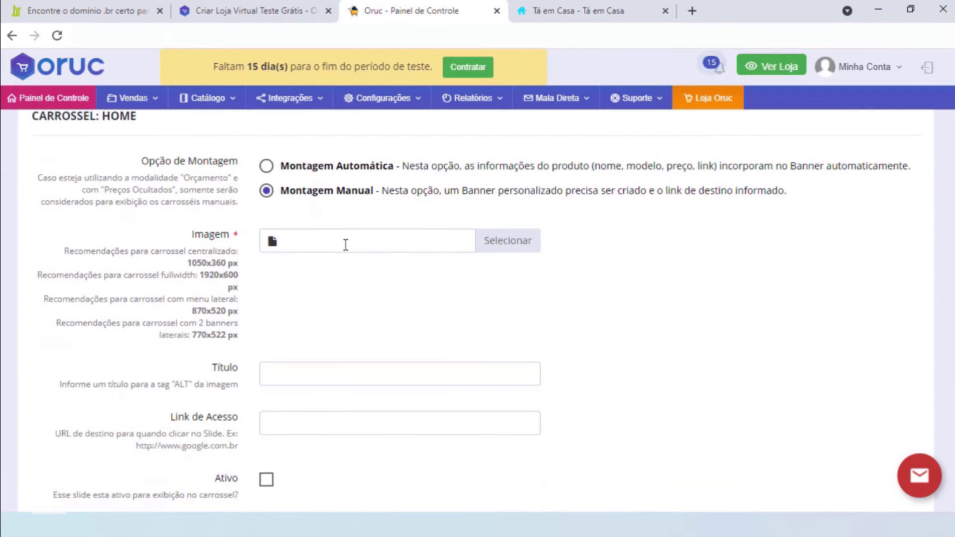
click(485, 244)
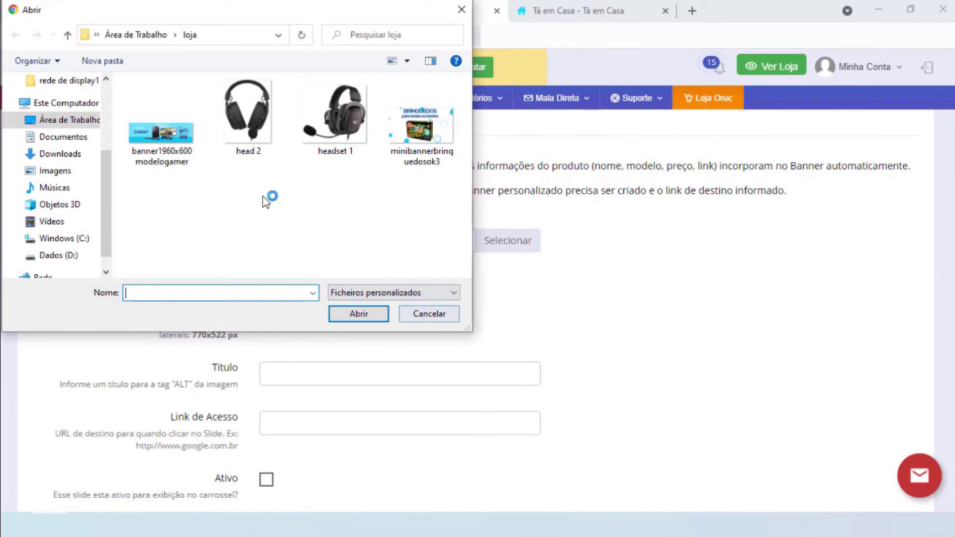
click(162, 136)
click(358, 313)
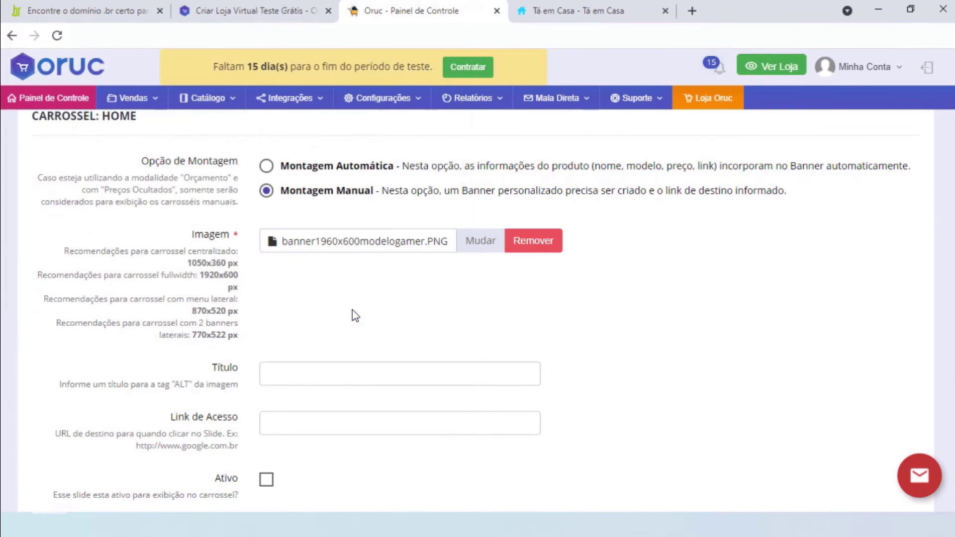
Set the new carousel slide's title to "Semana gamer"
click(410, 371)
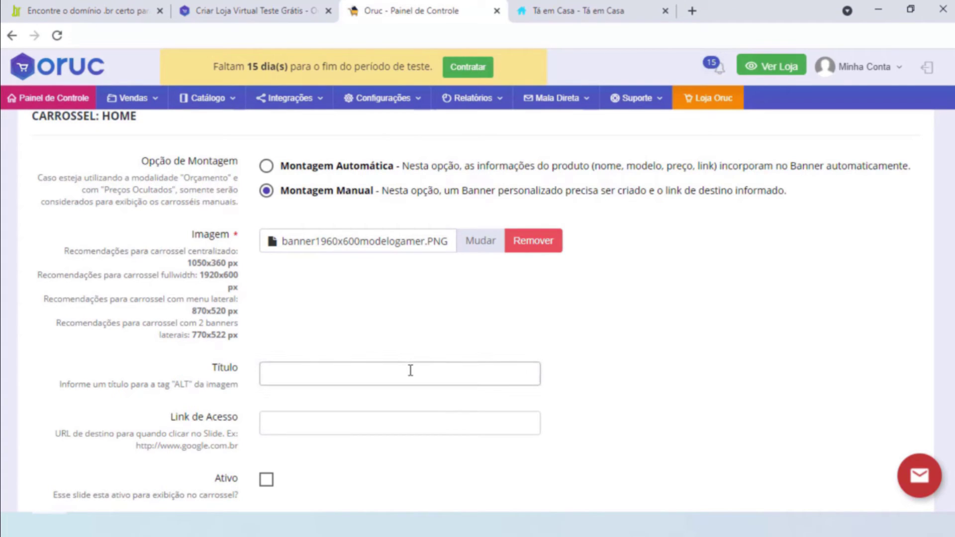
text(Semana gamer)
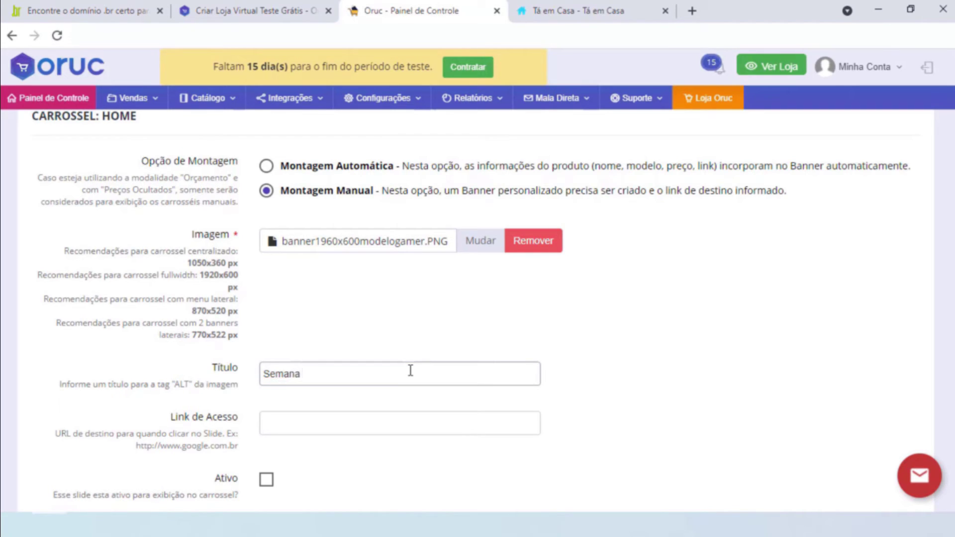
click(639, 390)
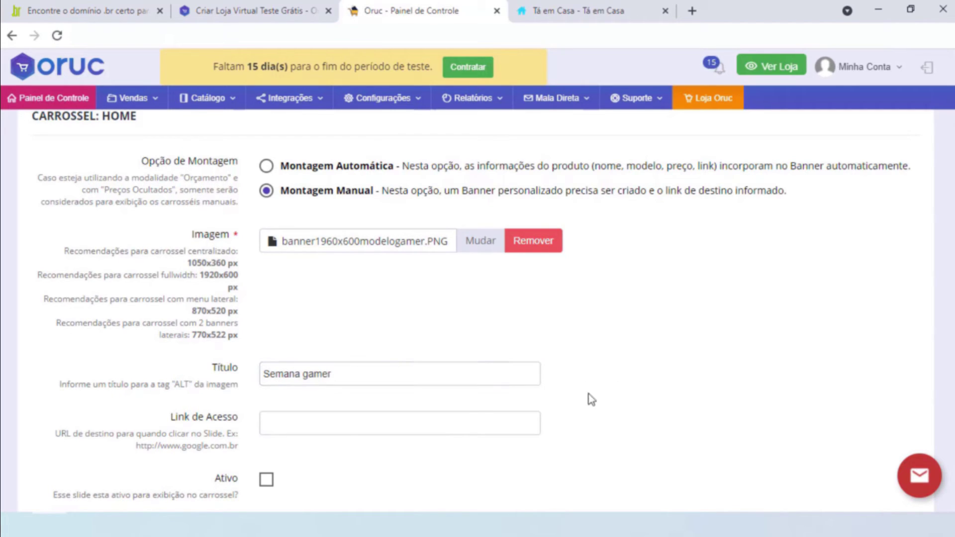
Switch to the Tá em Casa storefront and open the Games subcategory under Eletrônicos to get its address
click(568, 6)
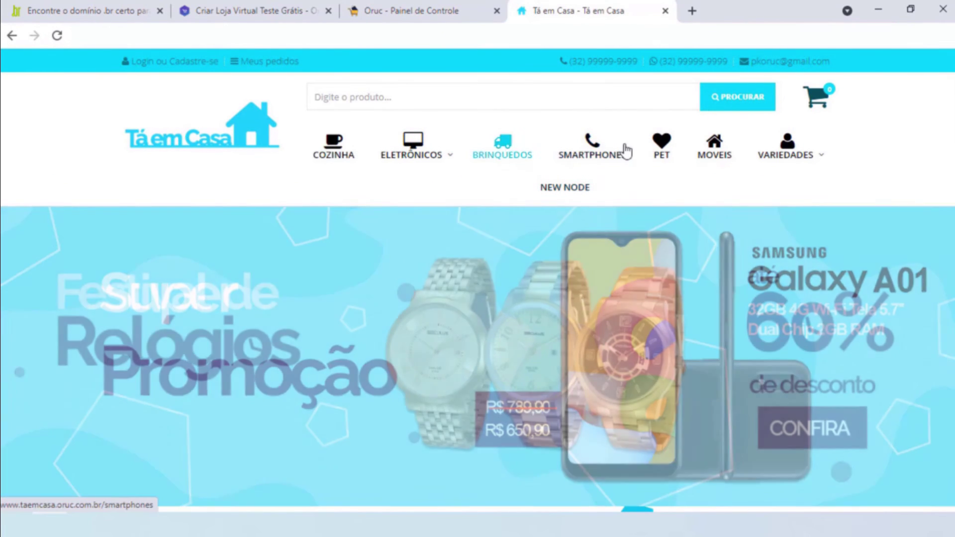
mouse_move(454, 159)
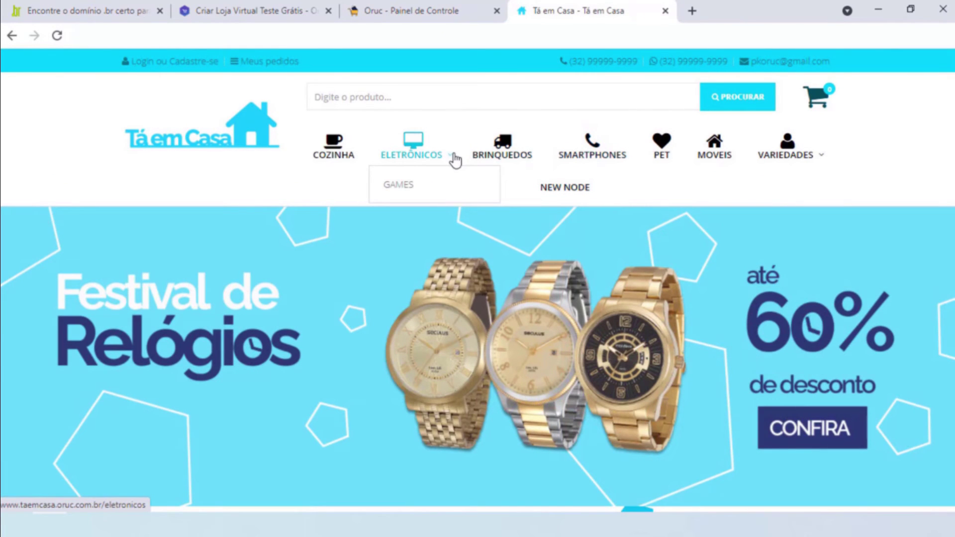
click(410, 187)
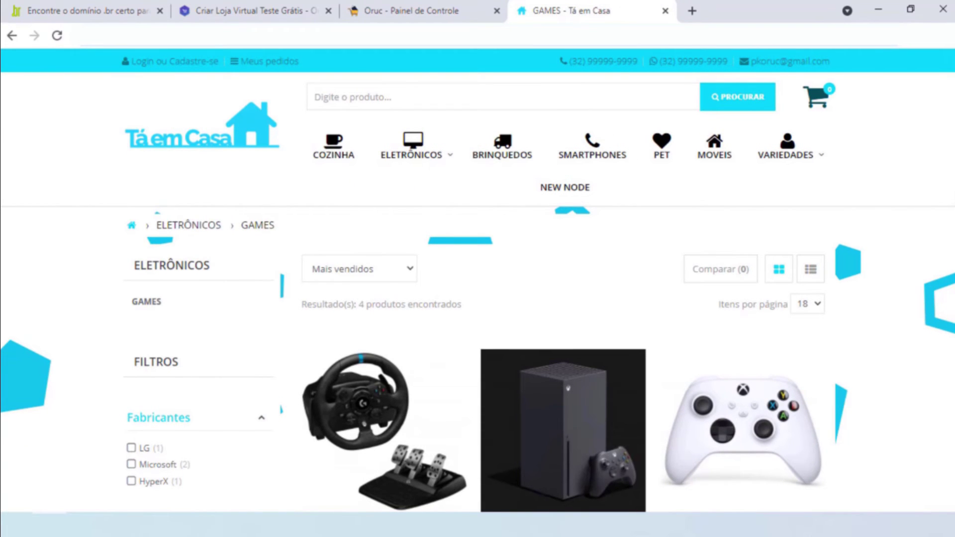
click(454, 8)
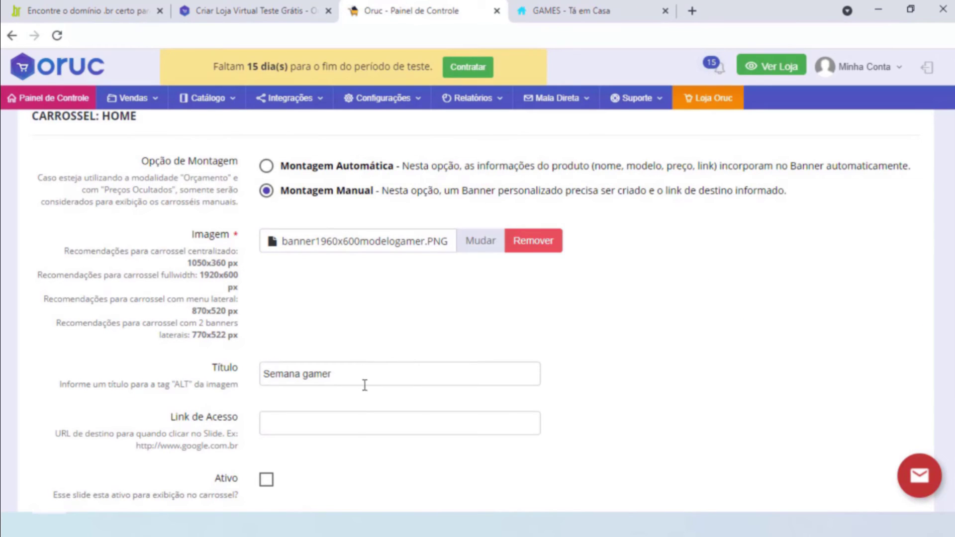
text(http://www.taemcasa.oruc.com.br/eletronicos/games)
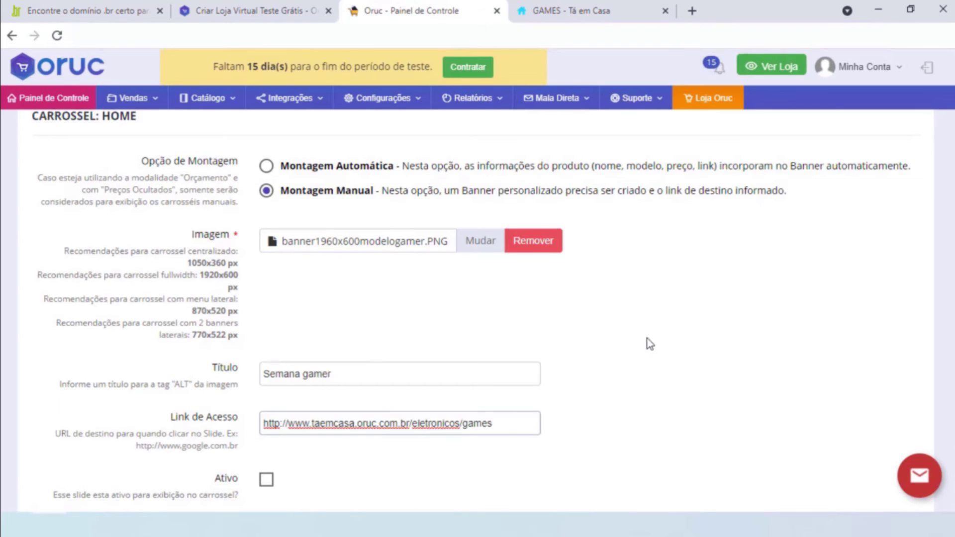
scroll(936, 410, down, 4)
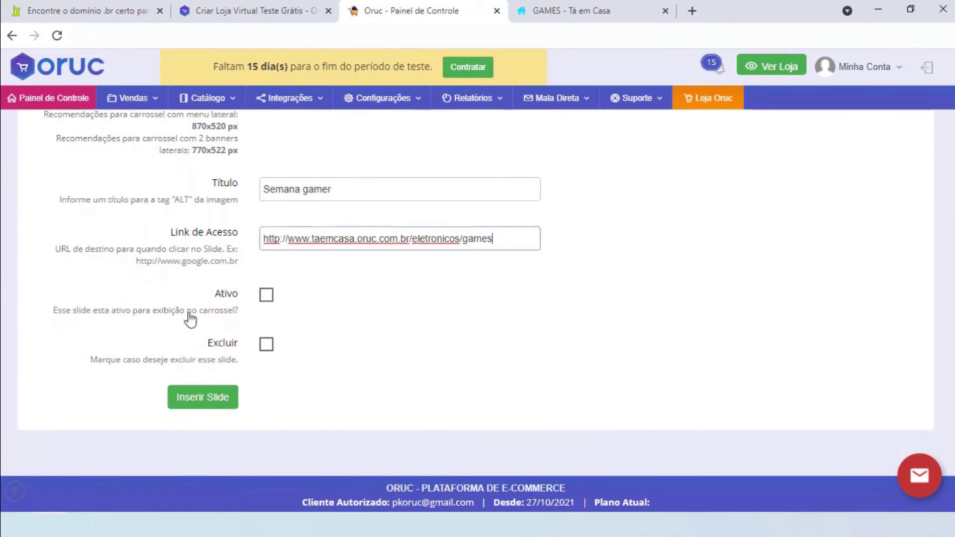
Mark the Semana gamer slide as active and insert it into the home page carousel
click(272, 298)
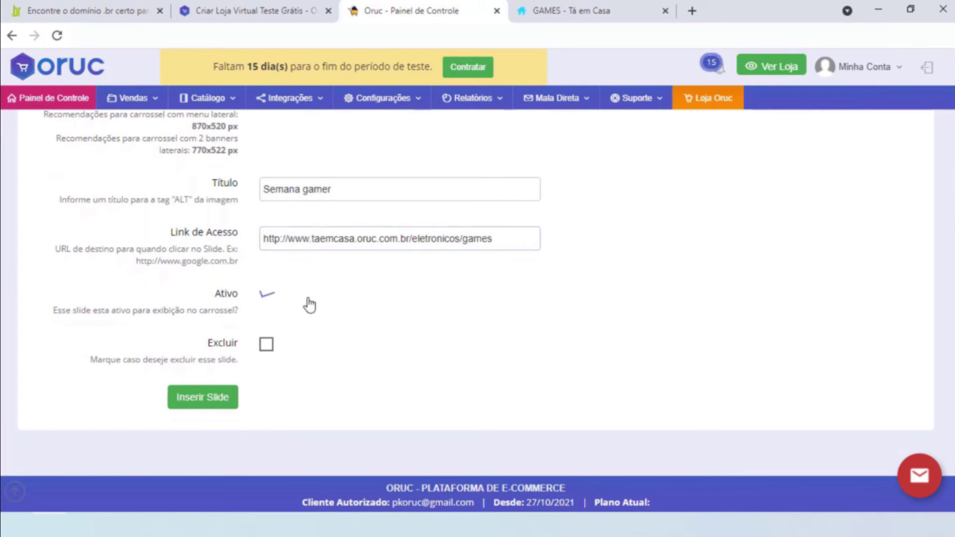
click(208, 400)
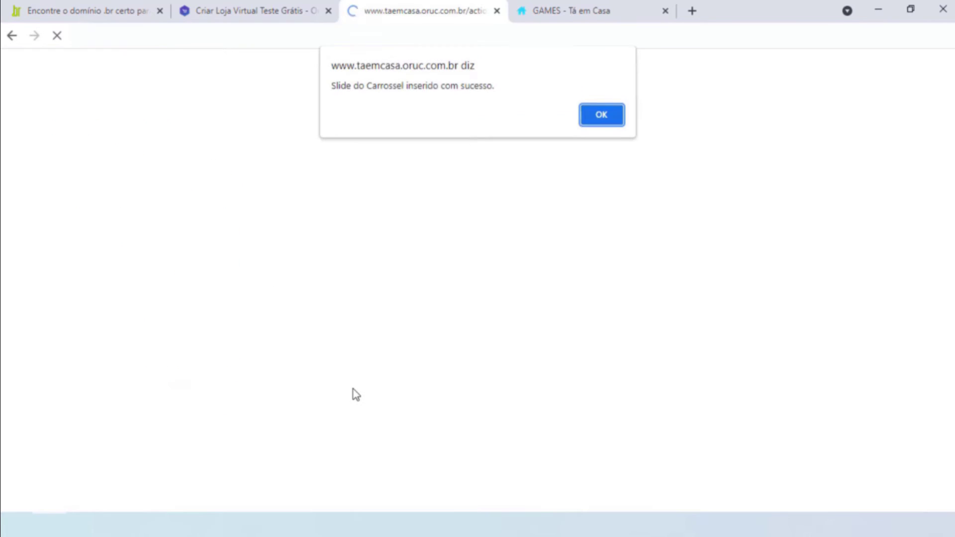
click(604, 115)
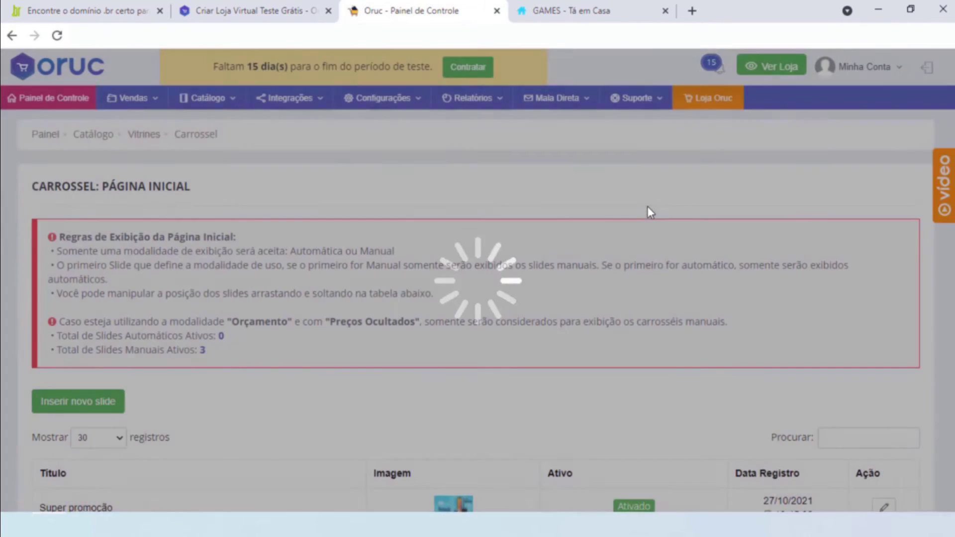
scroll(196, 333, down, 5)
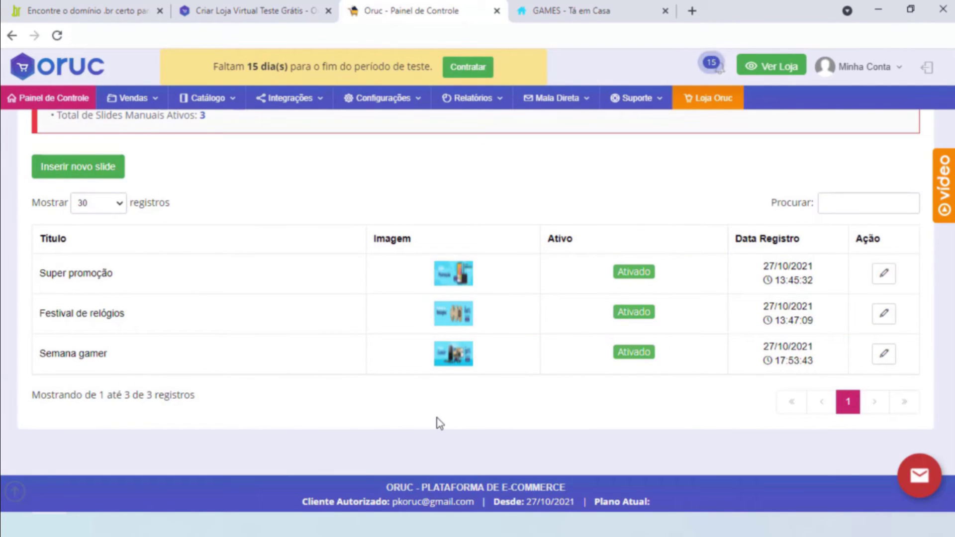
Switch to the Tá em Casa storefront, open its home page and advance the carousel to the Semana gamer slide
click(562, 10)
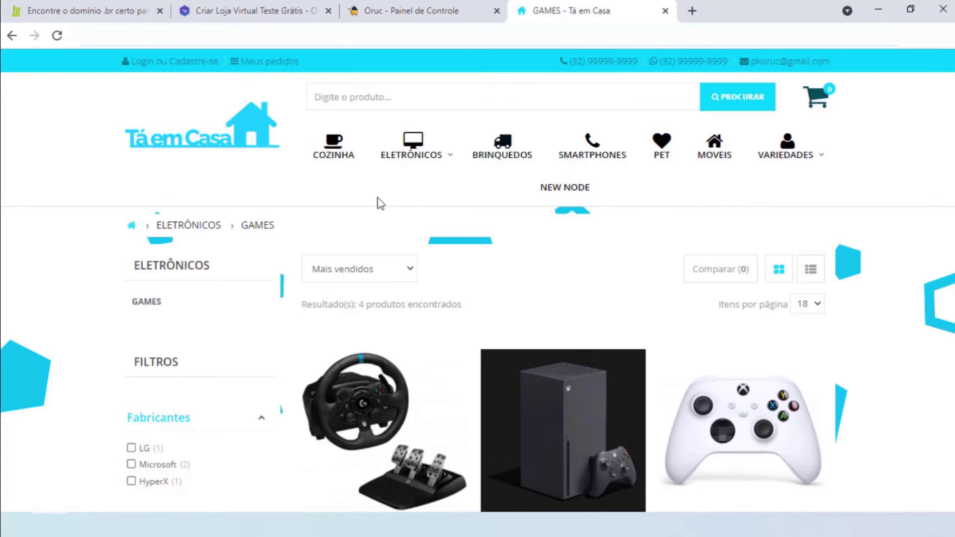
click(236, 145)
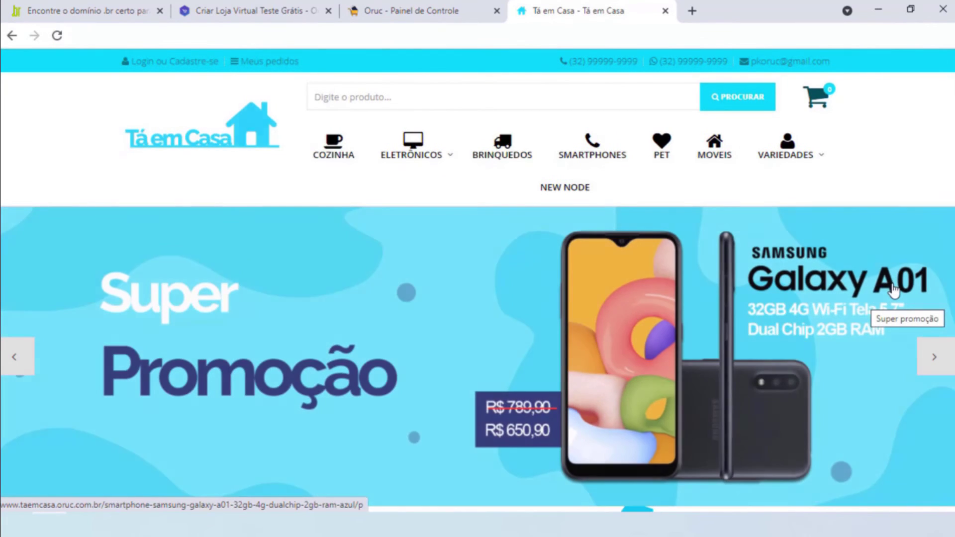
scroll(893, 289, down, 5)
scroll(944, 207, up, 5)
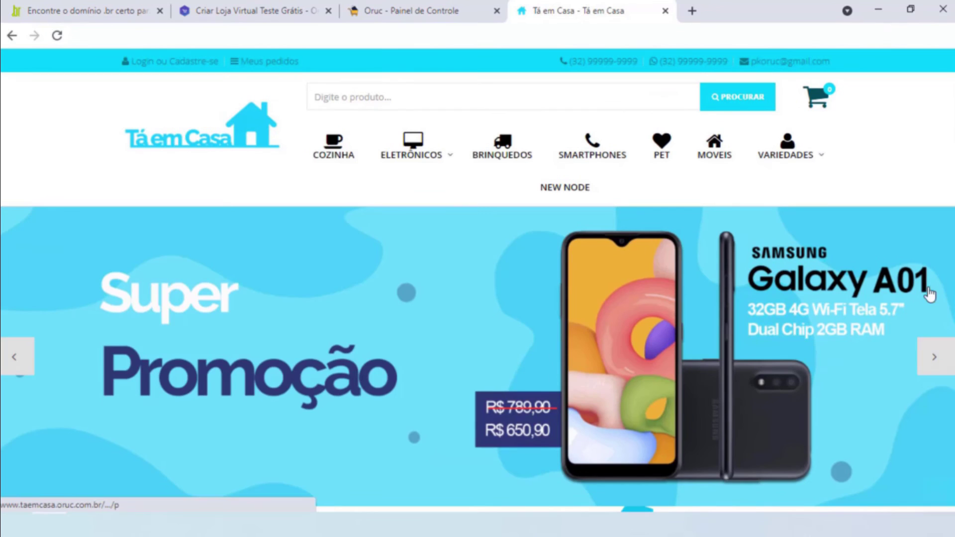
click(929, 354)
click(929, 354)
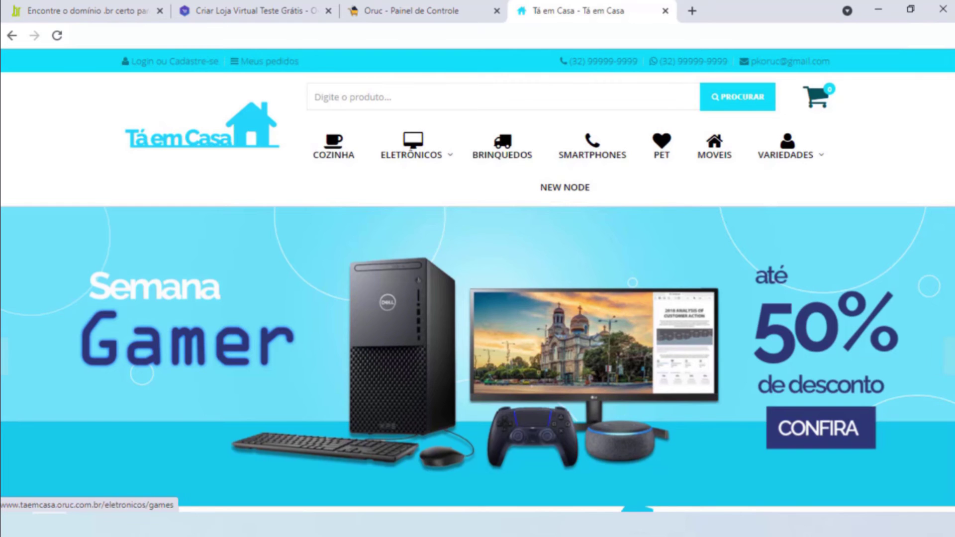
Look over the mini banners and product showcases below the carousel, and return to the Semana gamer slide
scroll(478, 299, down, 1)
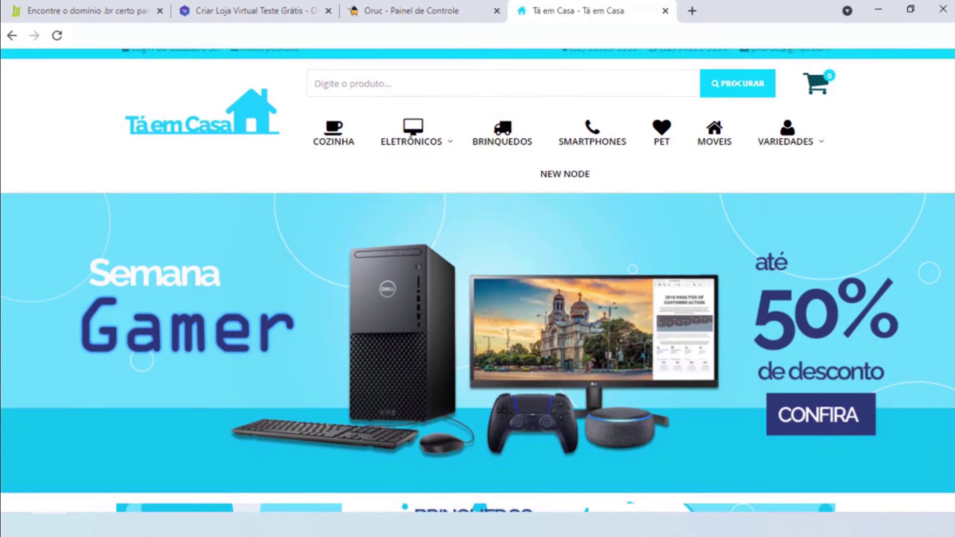
scroll(477, 299, down, 5)
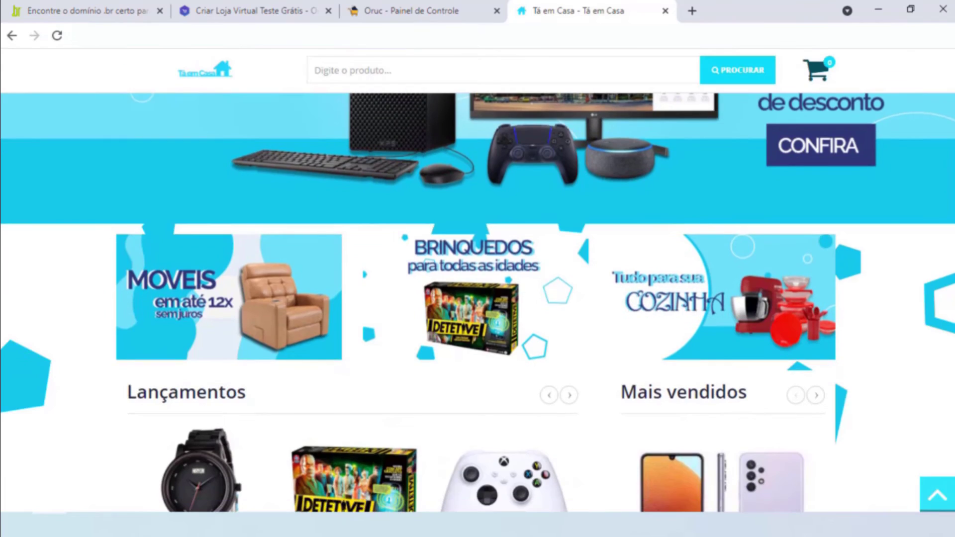
scroll(478, 303, down, 1)
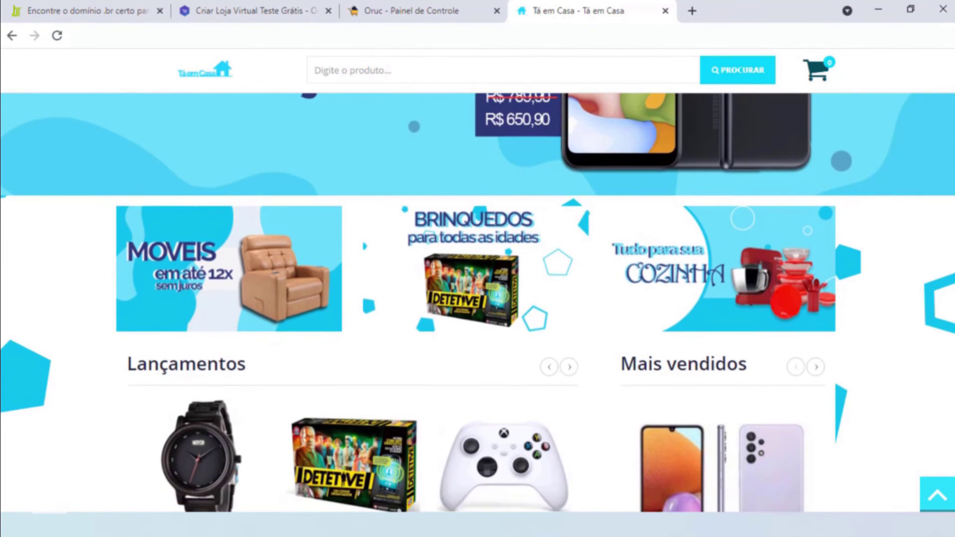
scroll(477, 299, up, 5)
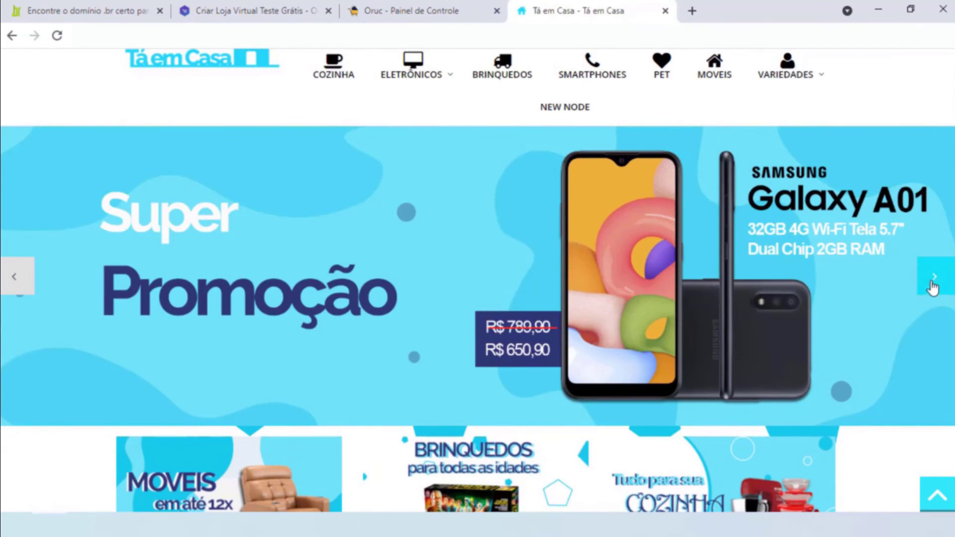
click(935, 281)
click(938, 280)
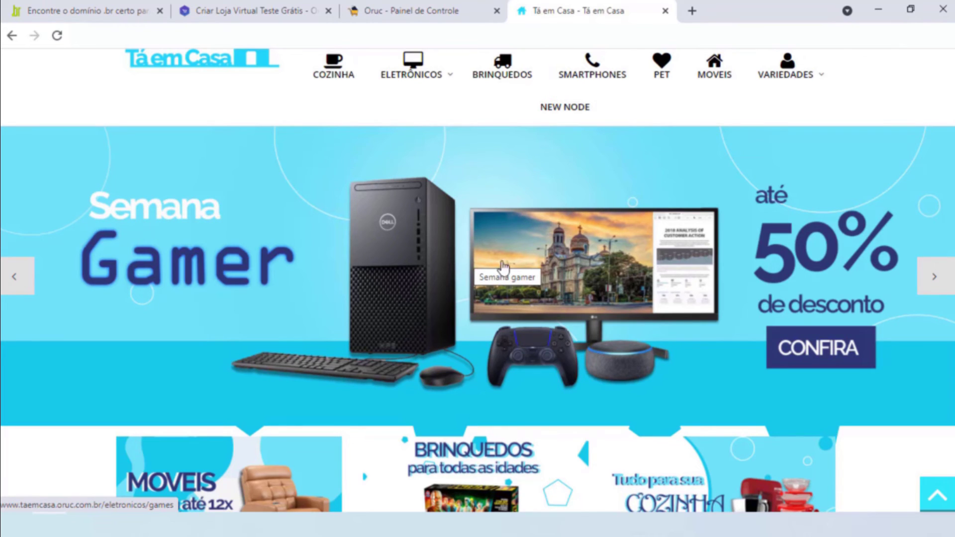
Switch back to the Oruc control panel and open the Formas de Pagamento settings
click(424, 10)
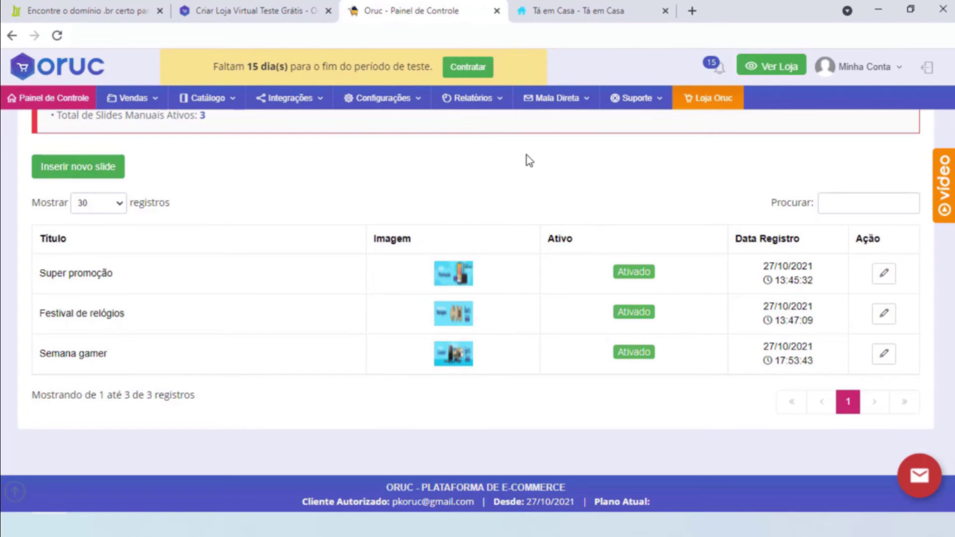
mouse_move(411, 100)
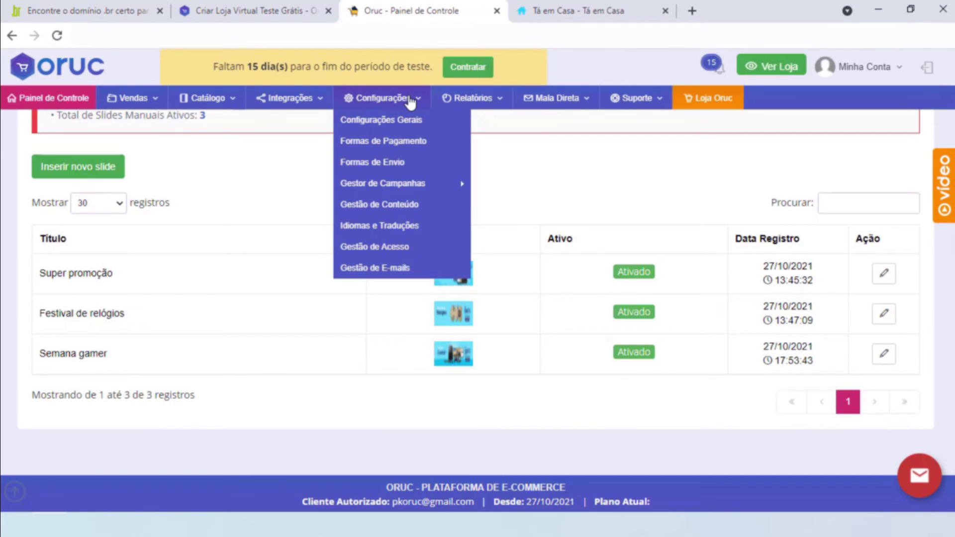
click(395, 145)
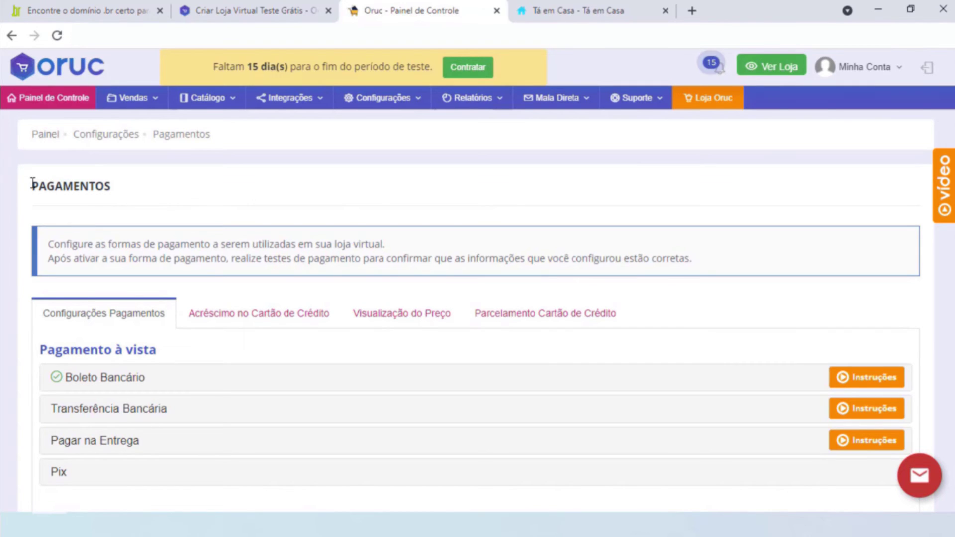
Examine the Boleto Bancário settings, including the banks offered for registered boletos, and collapse the section
scroll(32, 183, down, 3)
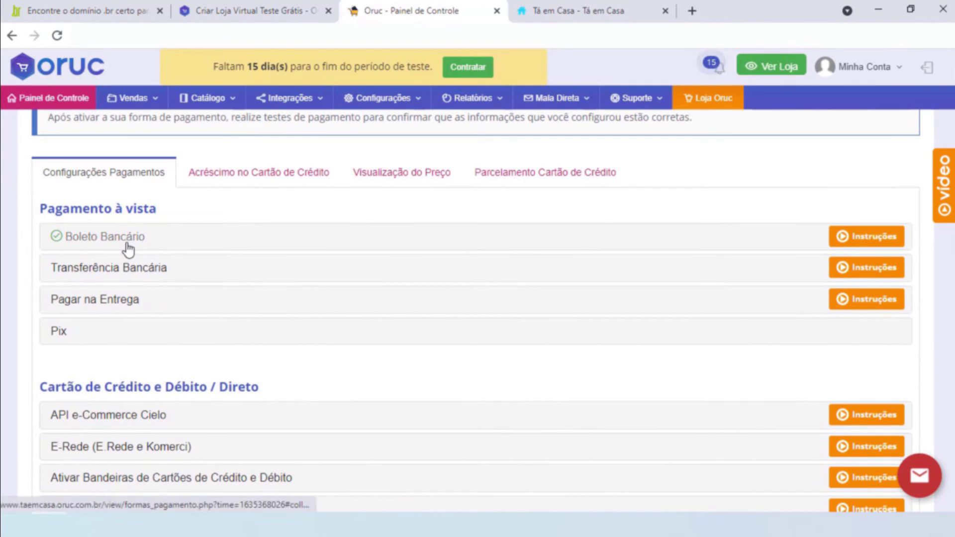
click(128, 249)
scroll(230, 321, down, 4)
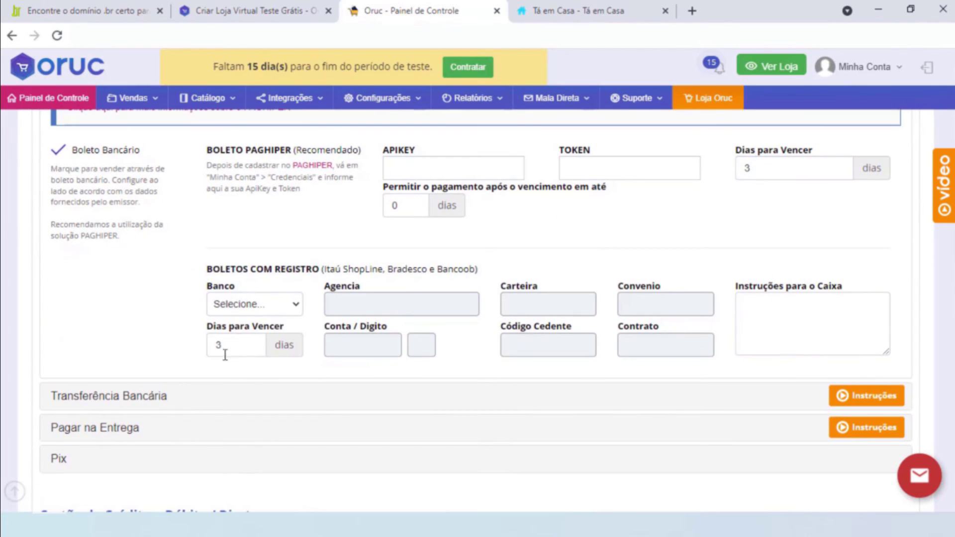
click(273, 313)
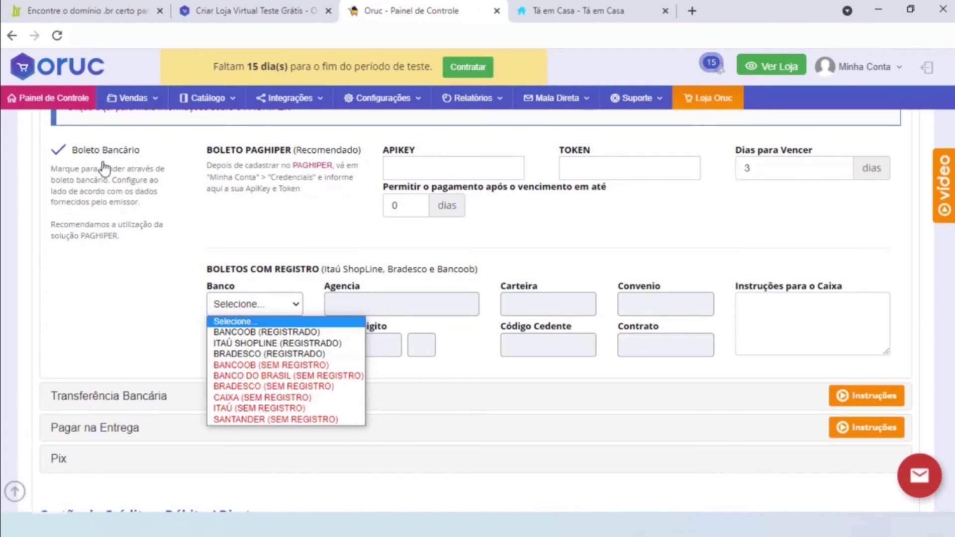
click(158, 285)
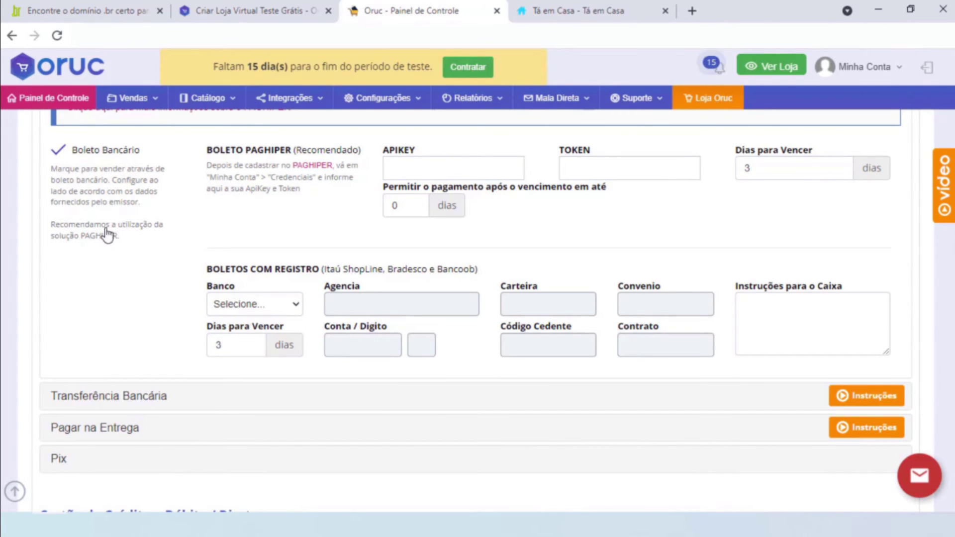
scroll(128, 262, up, 5)
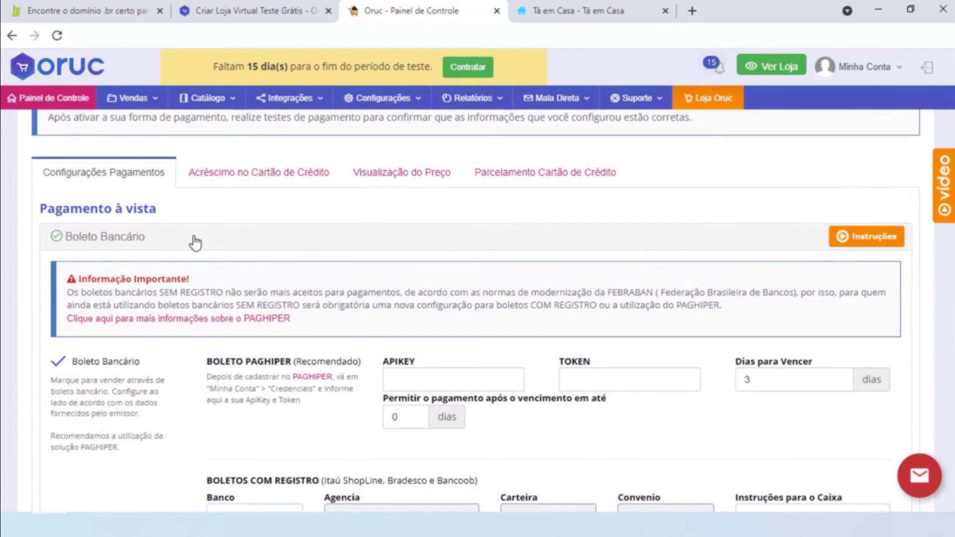
click(196, 238)
Examine the Transferência Bancária and Pagar na Entrega settings, collapsing each section after viewing it
scroll(75, 254, down, 2)
click(203, 199)
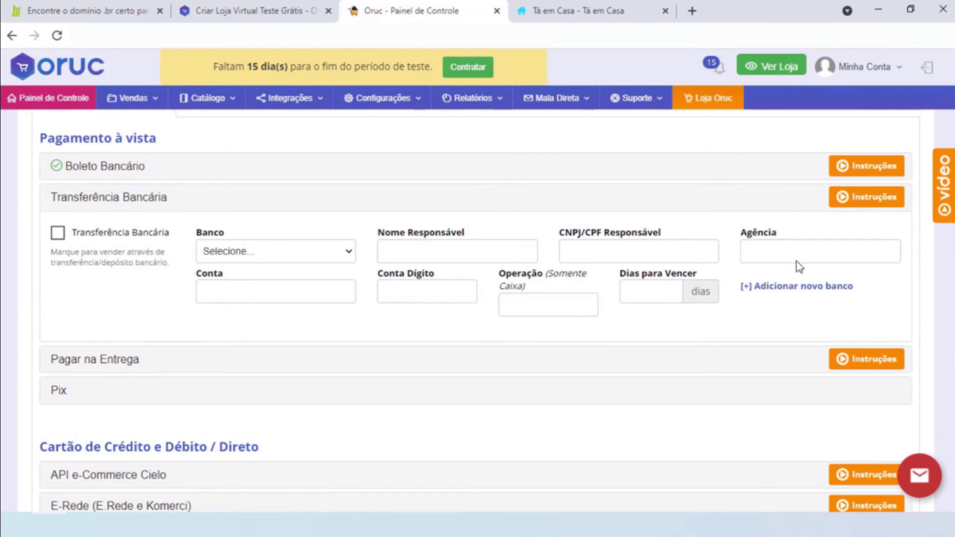
click(139, 206)
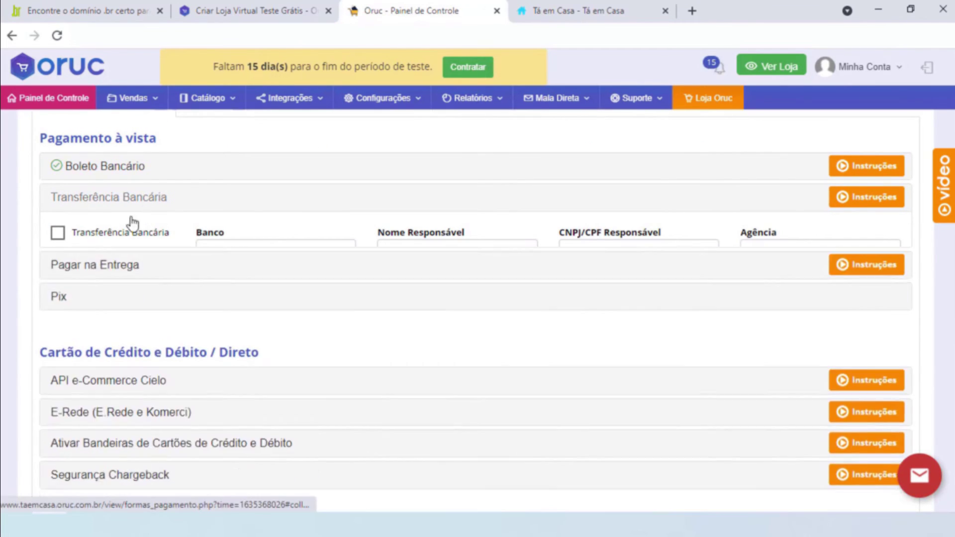
scroll(100, 246, down, 1)
click(195, 162)
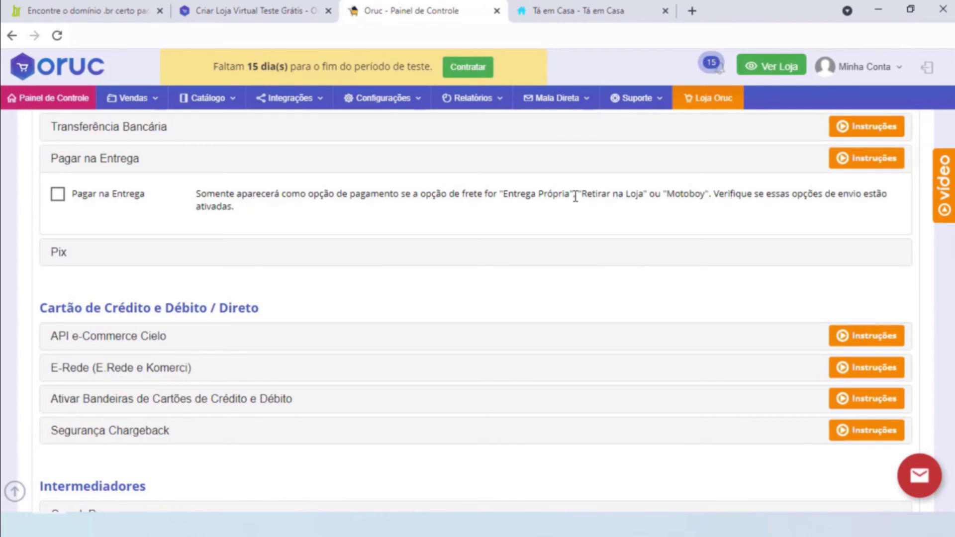
click(367, 166)
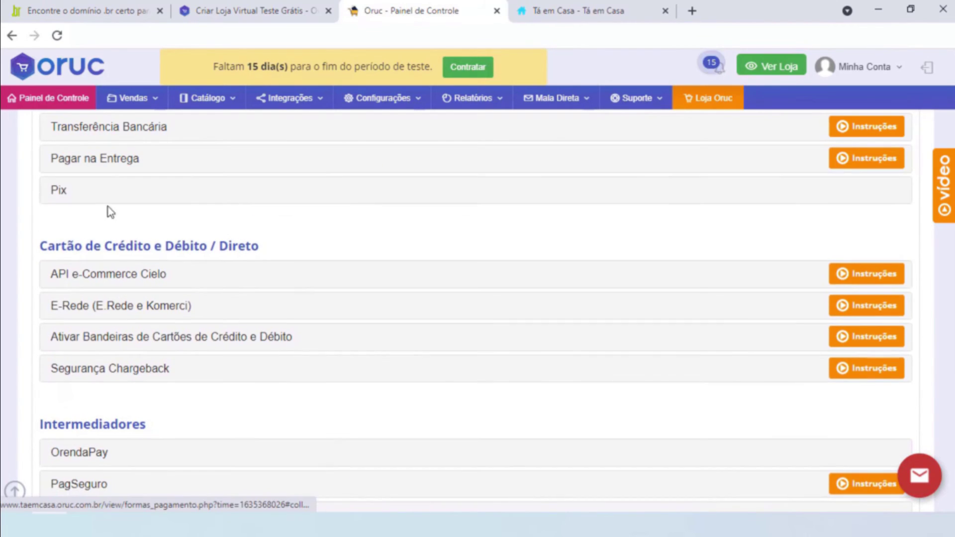
Examine the Pix activation notes and beneficiary fields, and collapse the section
click(171, 204)
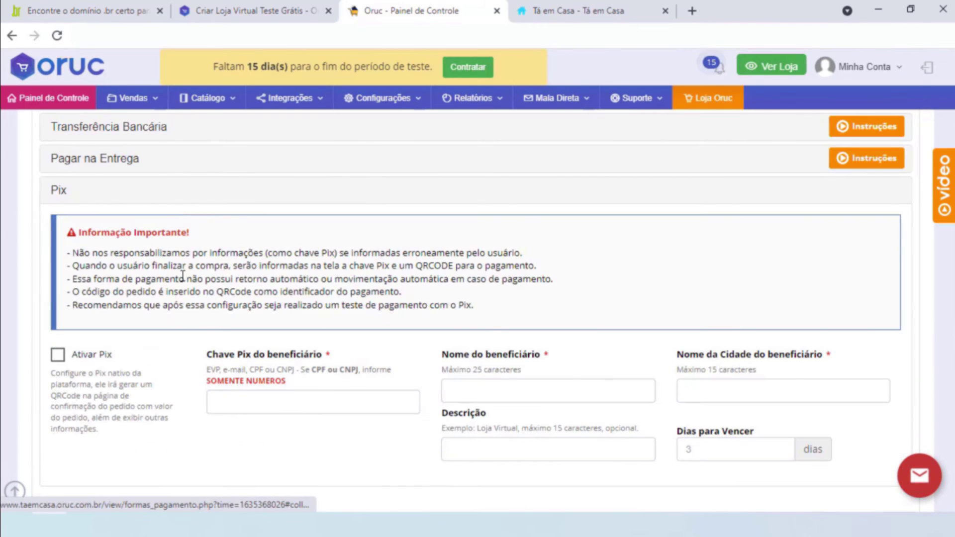
scroll(428, 339, down, 1)
scroll(273, 219, up, 1)
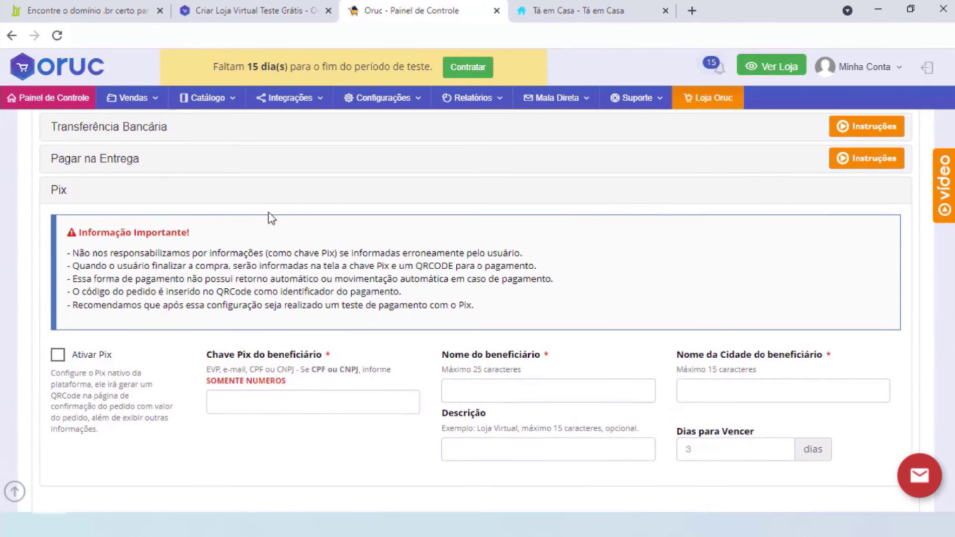
click(318, 197)
scroll(746, 356, up, 4)
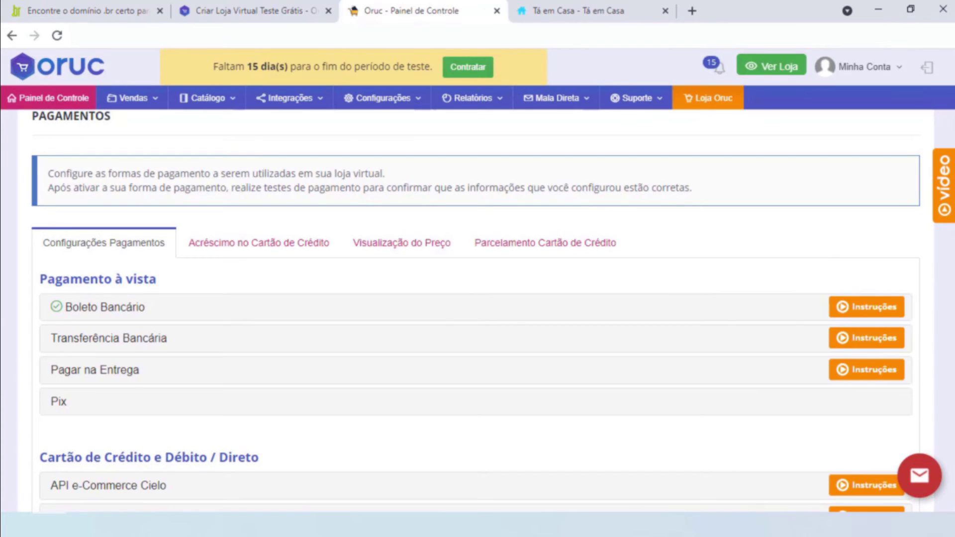
Examine the API e-Commerce Cielo fields for direct card payments, and collapse the section
scroll(224, 238, down, 3)
scroll(219, 249, down, 1)
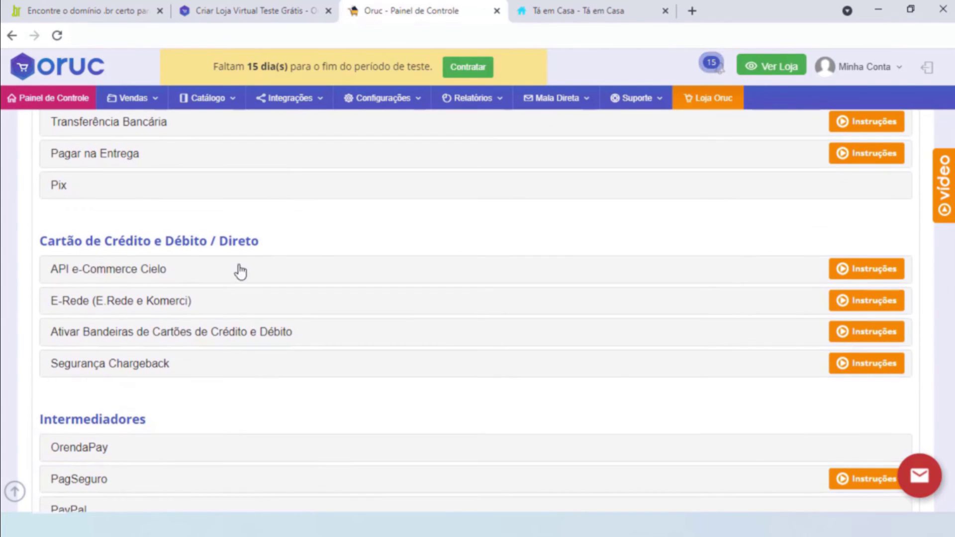
click(106, 273)
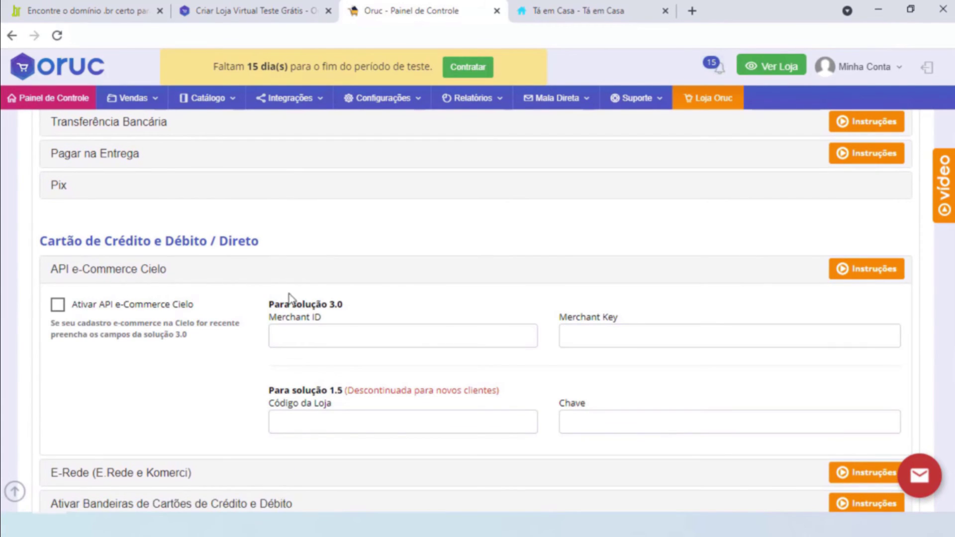
scroll(224, 290, down, 4)
scroll(274, 309, up, 4)
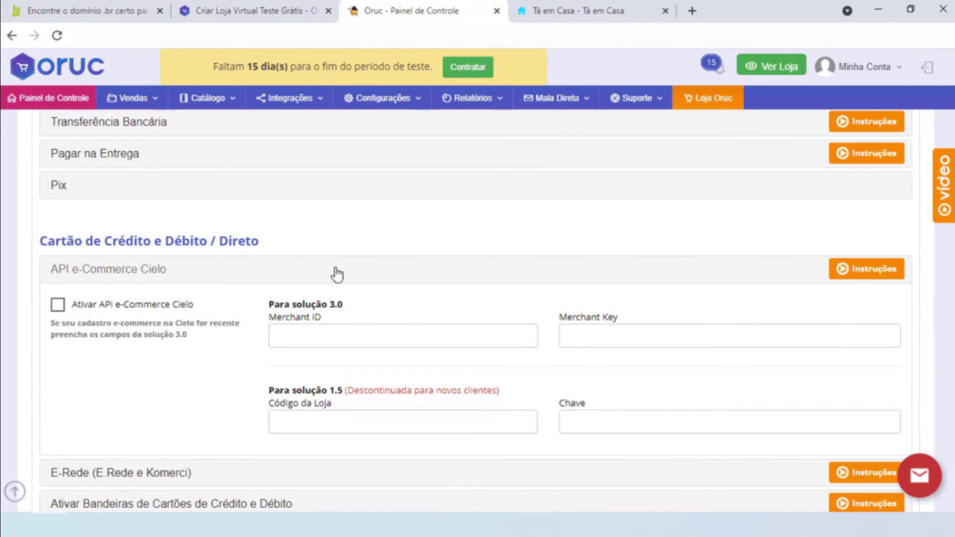
click(225, 279)
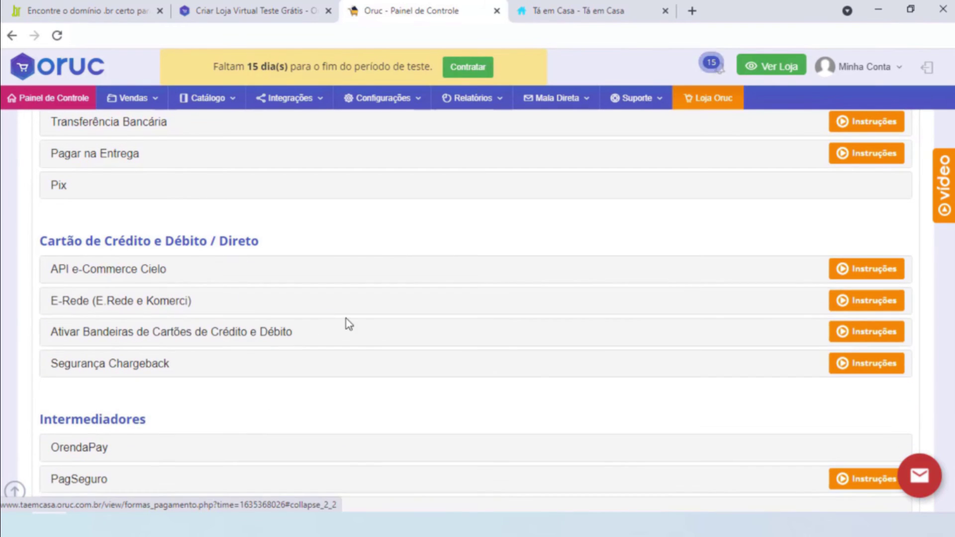
View the E-Rede settings, collapse them and expand the credit and debit card brand options
click(205, 305)
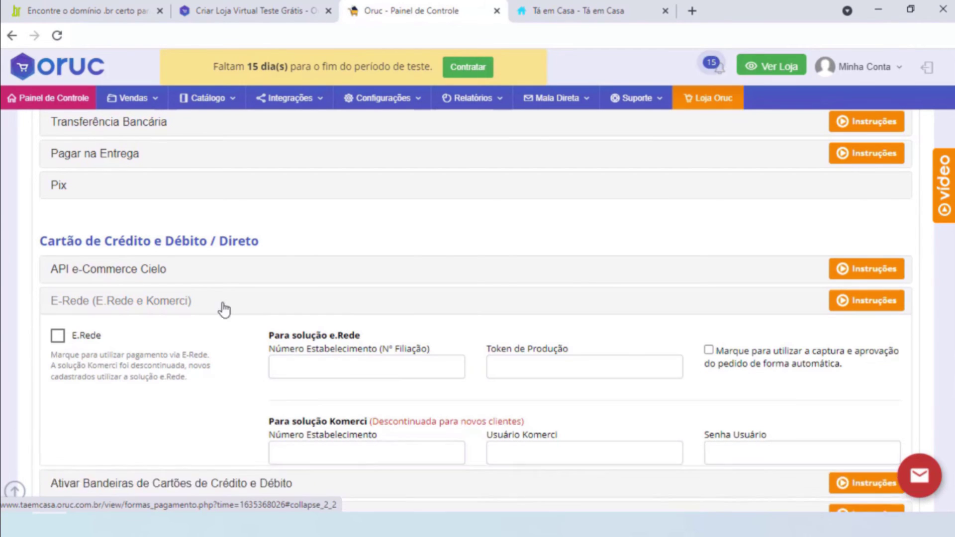
click(313, 301)
scroll(194, 243, down, 3)
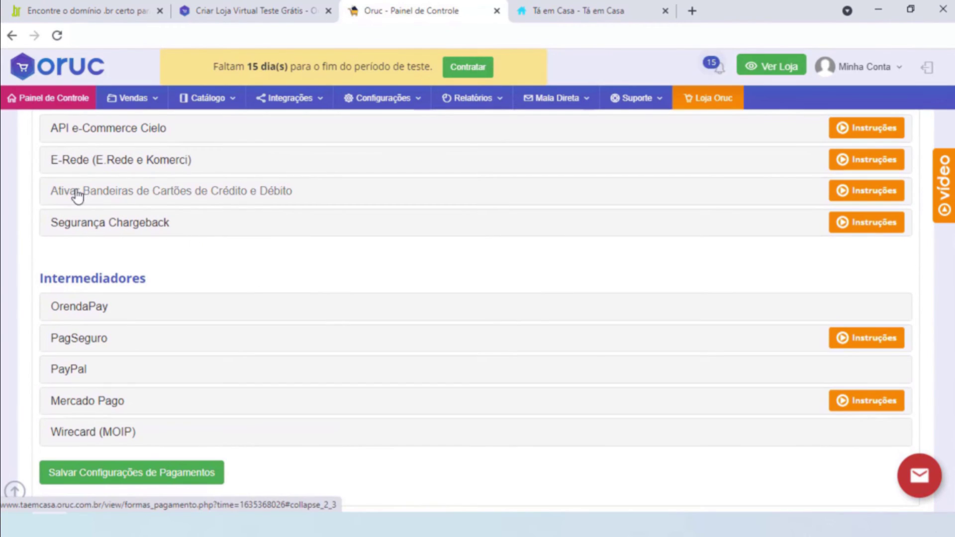
click(163, 195)
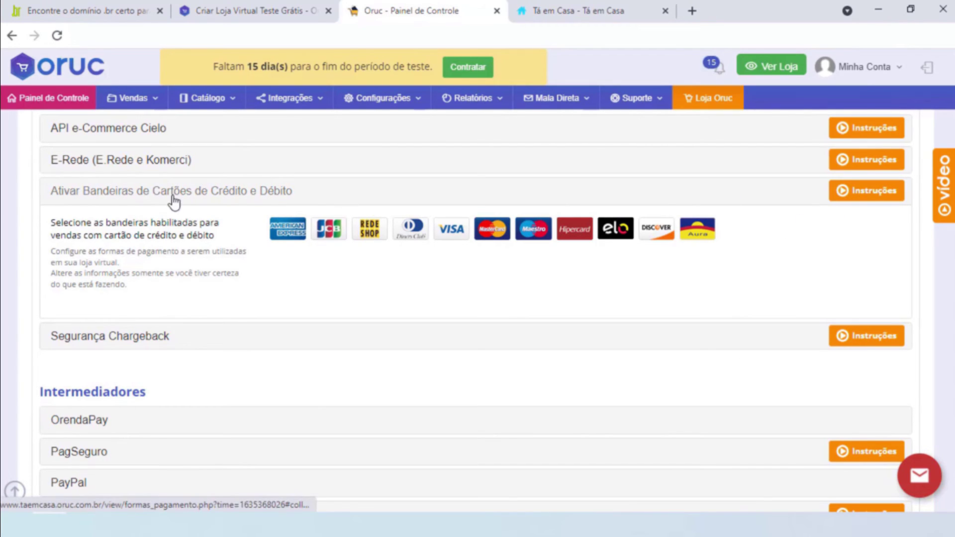
Collapse the card brand options, examine the ClearSale settings under Segurança Chargeback, and collapse that section
click(326, 196)
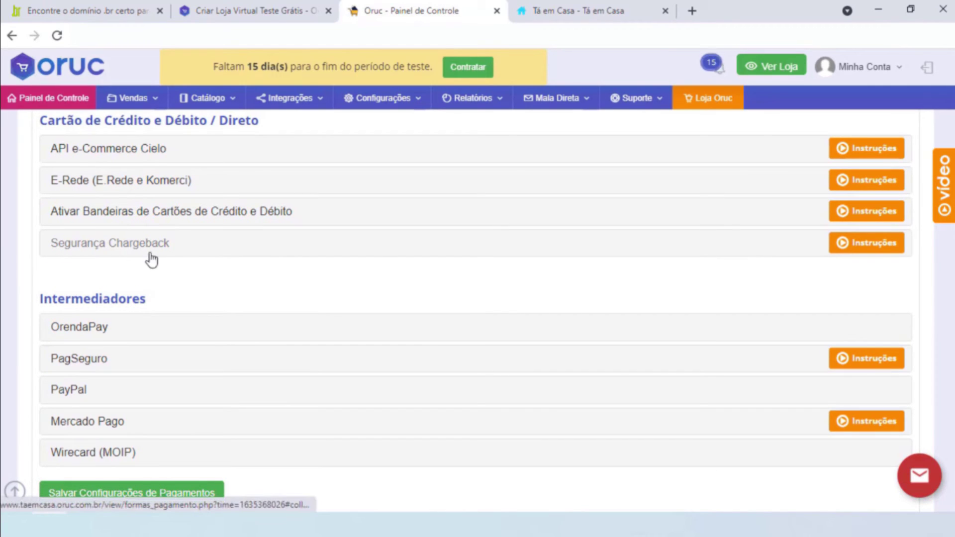
click(182, 254)
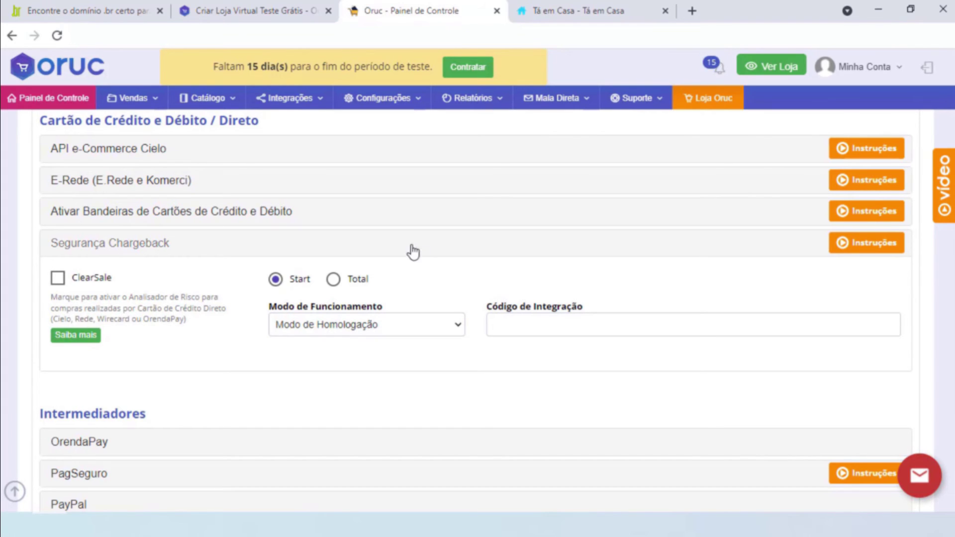
click(347, 244)
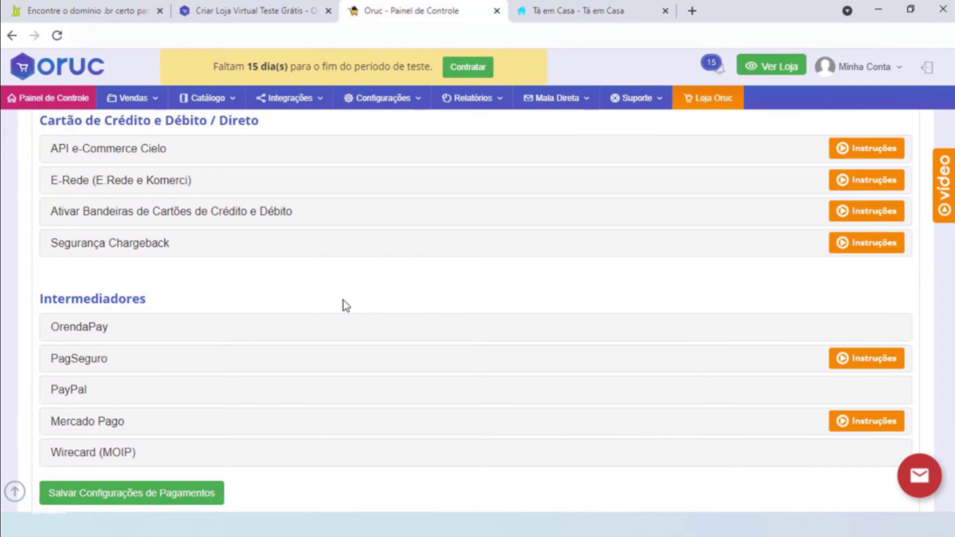
Examine the OrendaPay configuration instructions and integration fields among the payment intermediaries
scroll(329, 298, down, 1)
scroll(332, 300, down, 1)
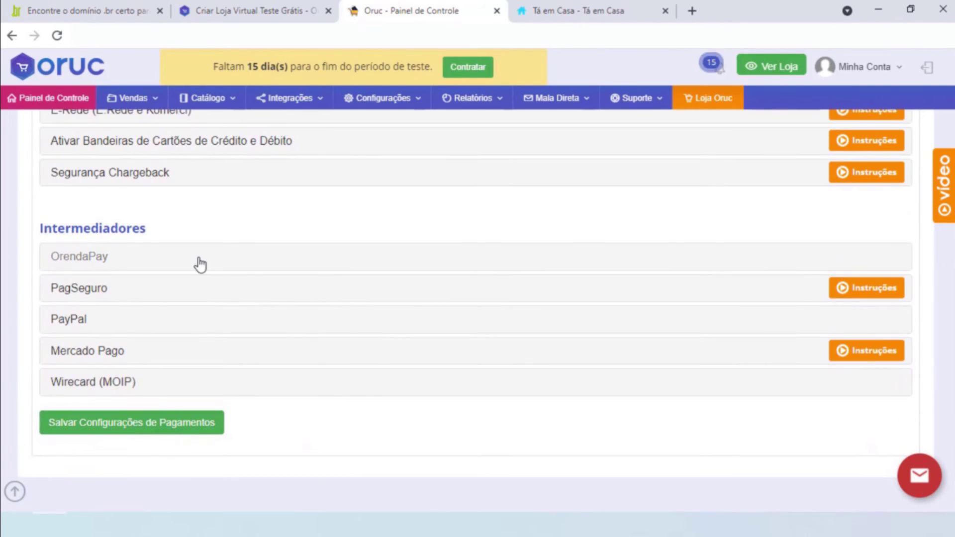
click(198, 264)
scroll(165, 279, down, 2)
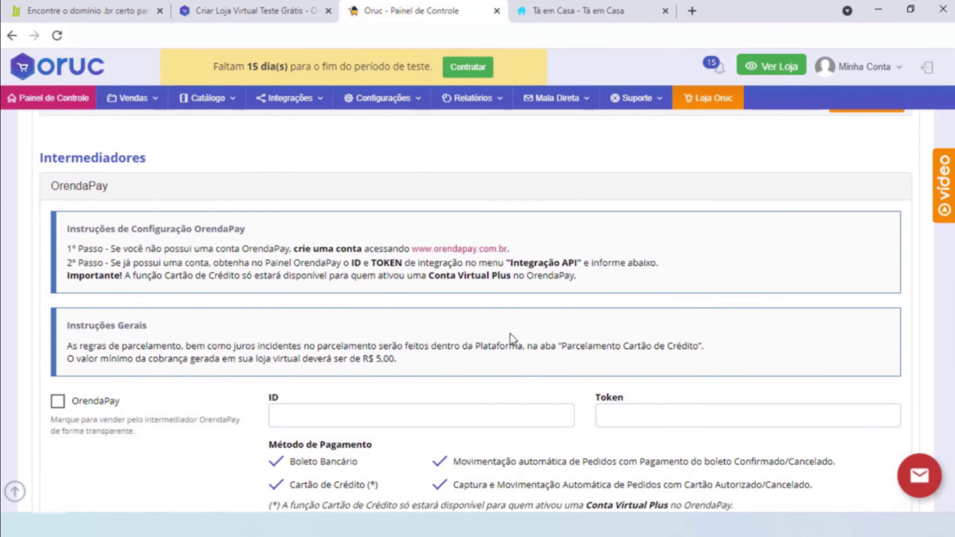
scroll(513, 338, down, 6)
Examine the PagSeguro setup instructions and integration fields, and collapse the section
click(224, 314)
scroll(924, 301, down, 2)
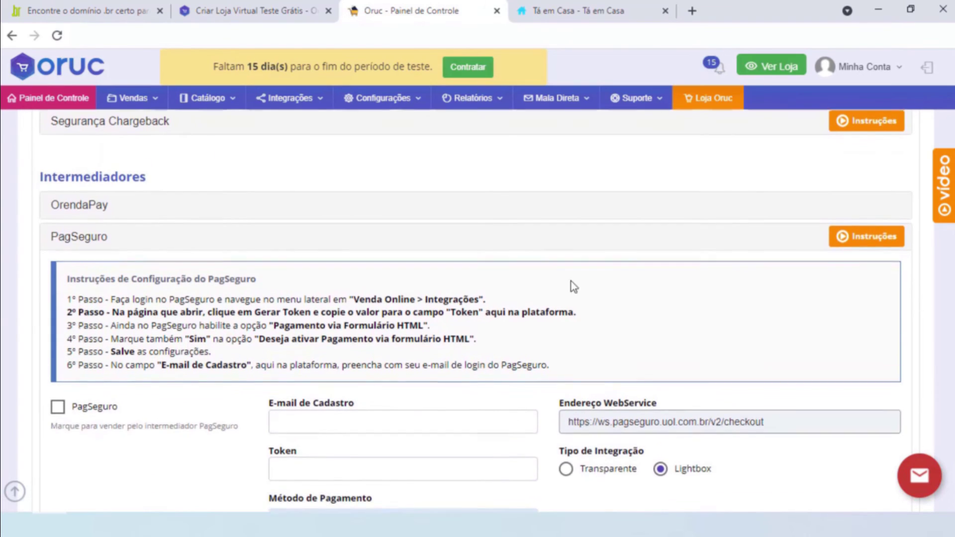
scroll(390, 308, down, 3)
scroll(264, 277, up, 3)
click(154, 242)
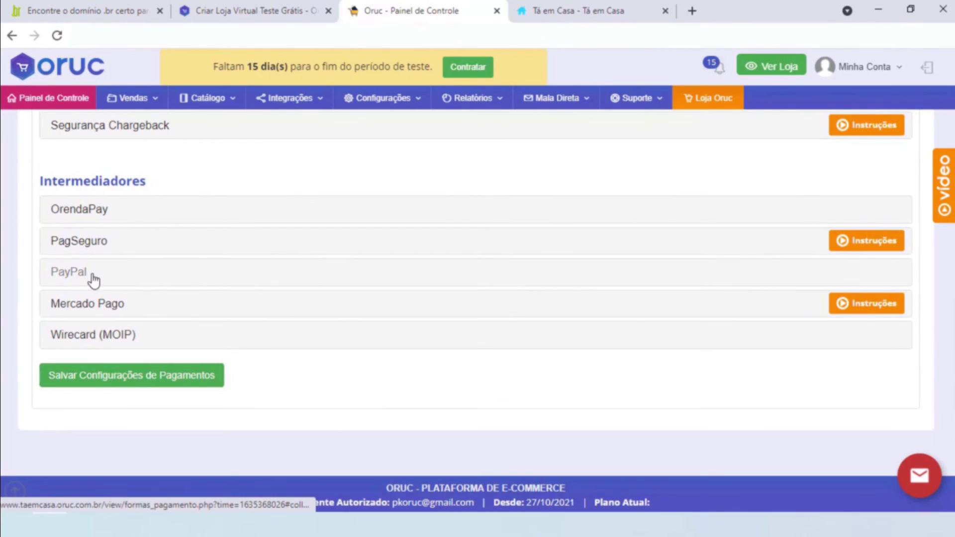
Examine the PayPal API integration notes and credential fields, and collapse the section
click(94, 275)
scroll(238, 301, down, 4)
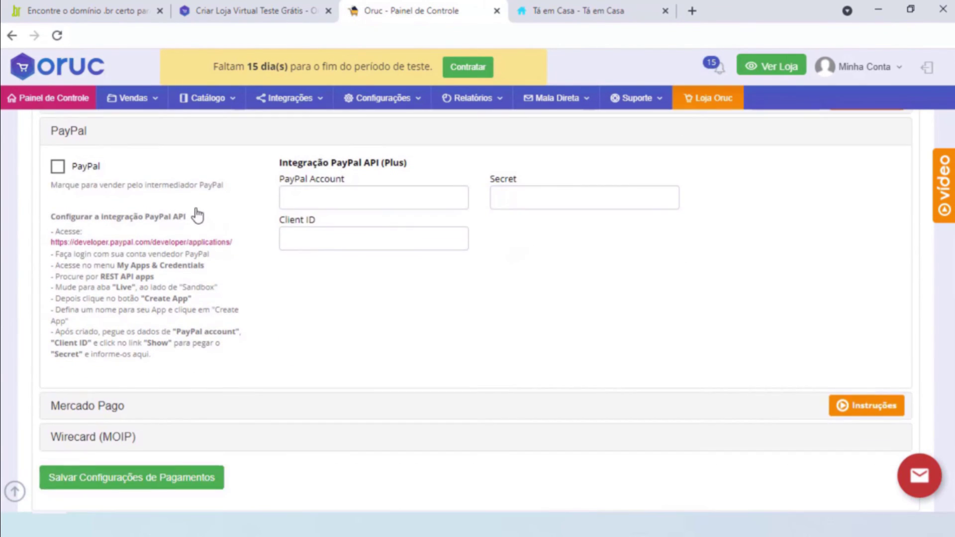
scroll(189, 249, up, 4)
click(209, 271)
Examine the Mercado Pago and Wirecard (MOIP) settings, collapsing each section after viewing it
click(199, 311)
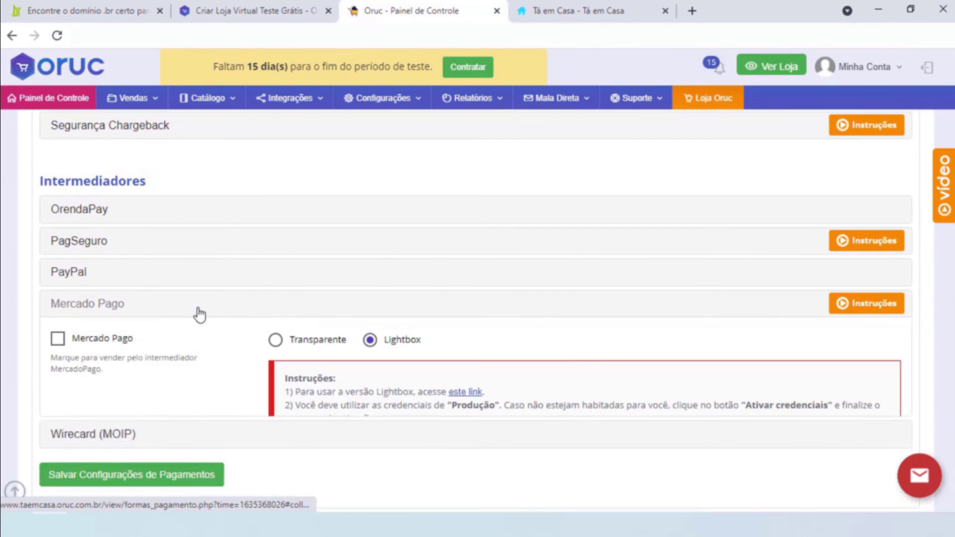
scroll(247, 380, down, 4)
scroll(188, 326, up, 4)
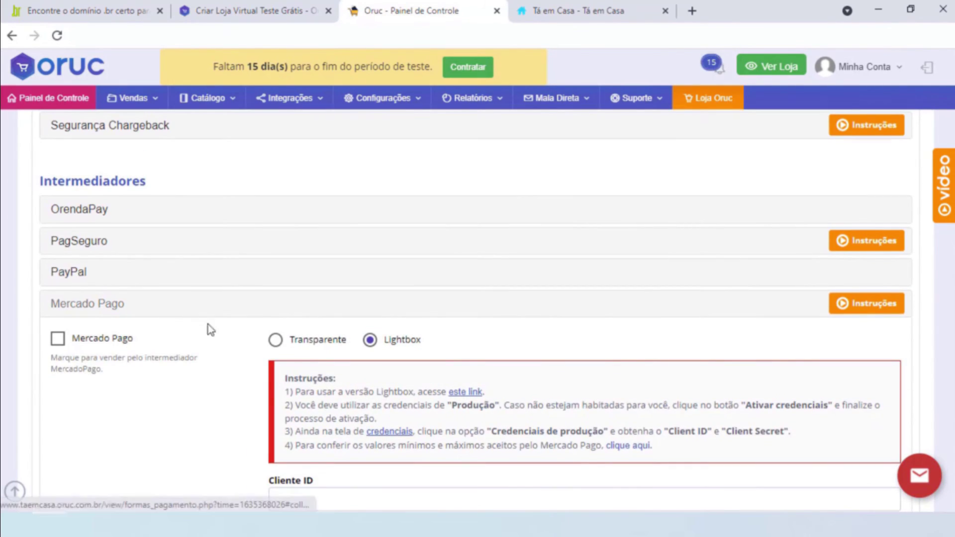
click(208, 311)
click(189, 334)
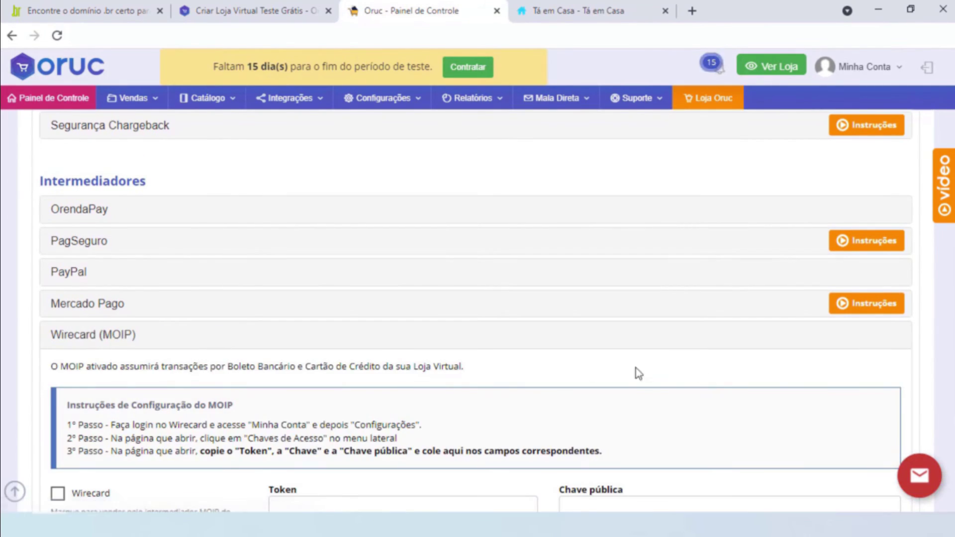
click(209, 342)
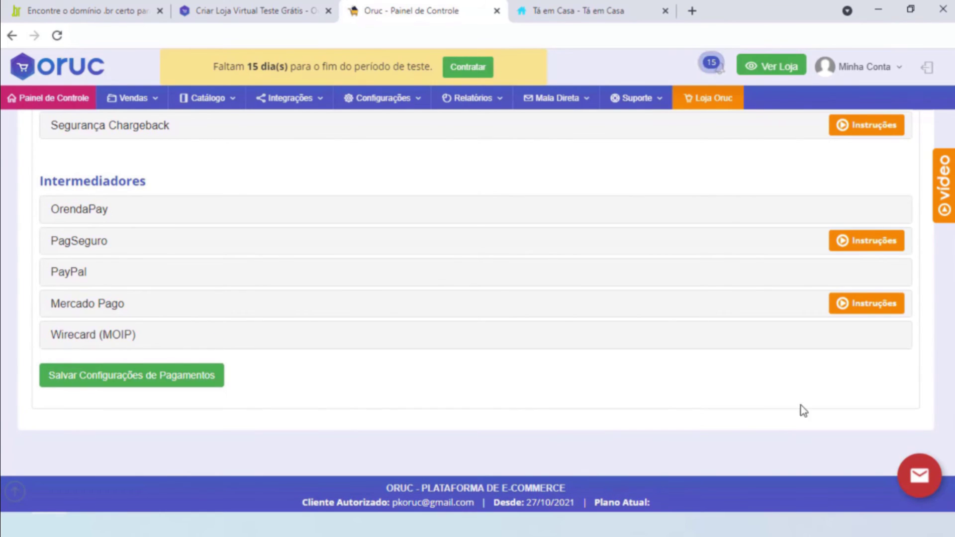
Review the full list of payment methods, covering upfront payments, direct card payments and intermediaries
scroll(761, 468, up, 1)
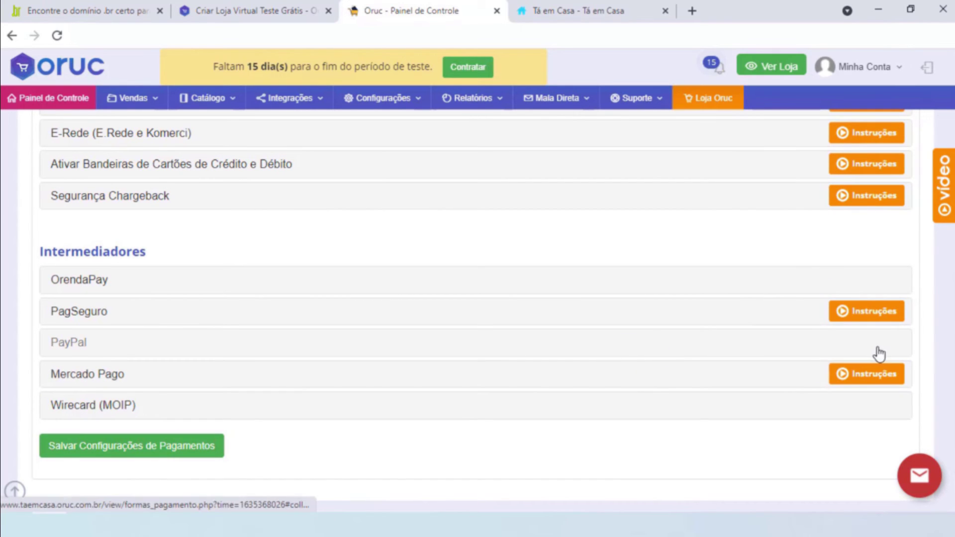
scroll(658, 390, up, 1)
scroll(658, 390, up, 3)
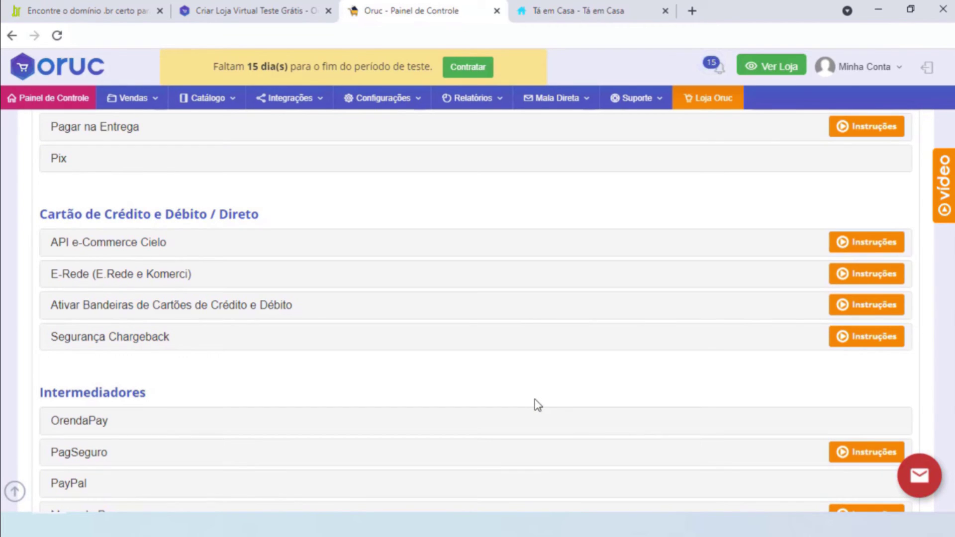
scroll(476, 311, up, 5)
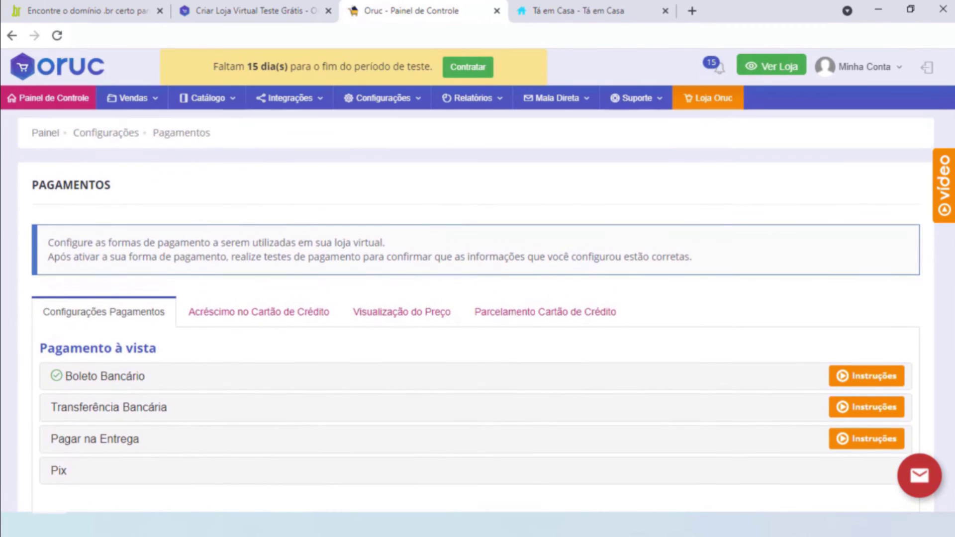
scroll(476, 310, down, 4)
scroll(476, 311, down, 1)
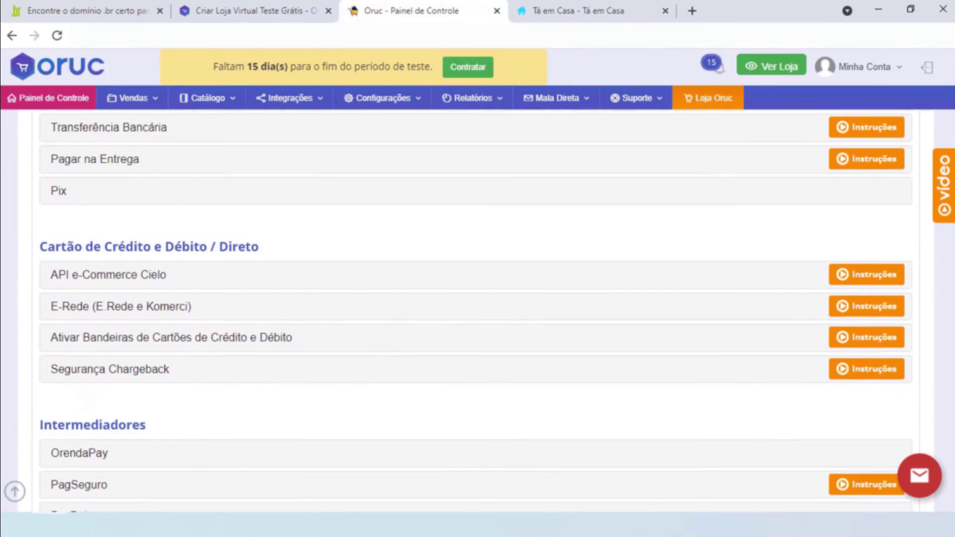
scroll(393, 205, down, 2)
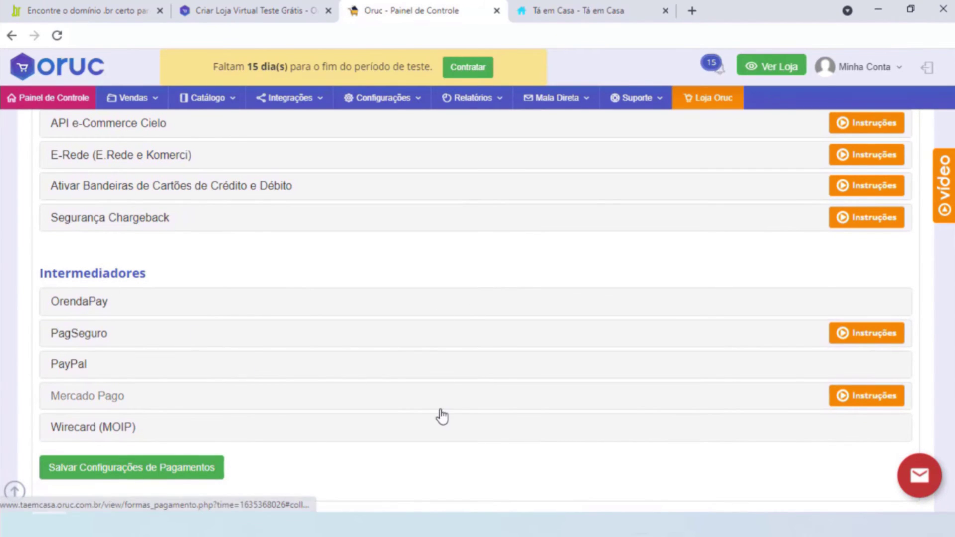
scroll(442, 416, up, 3)
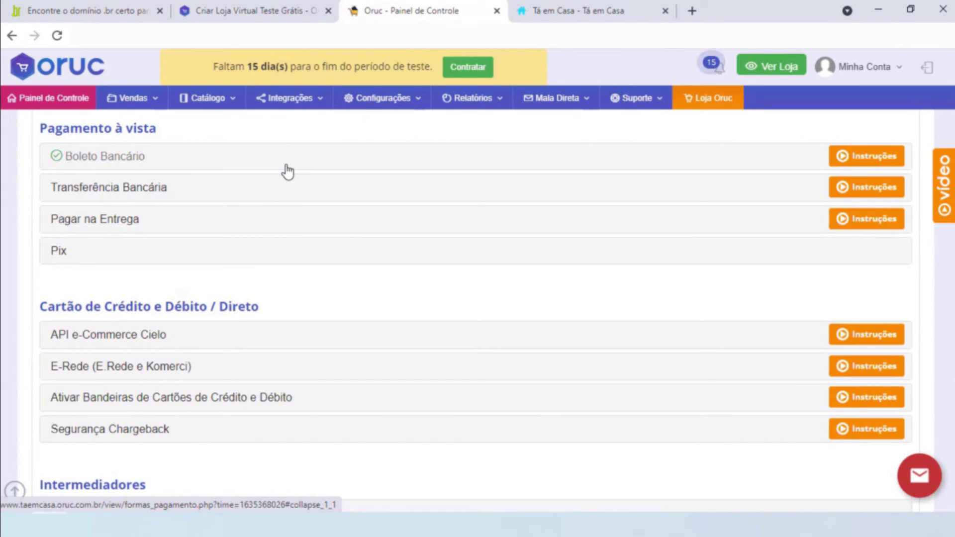
scroll(484, 303, up, 1)
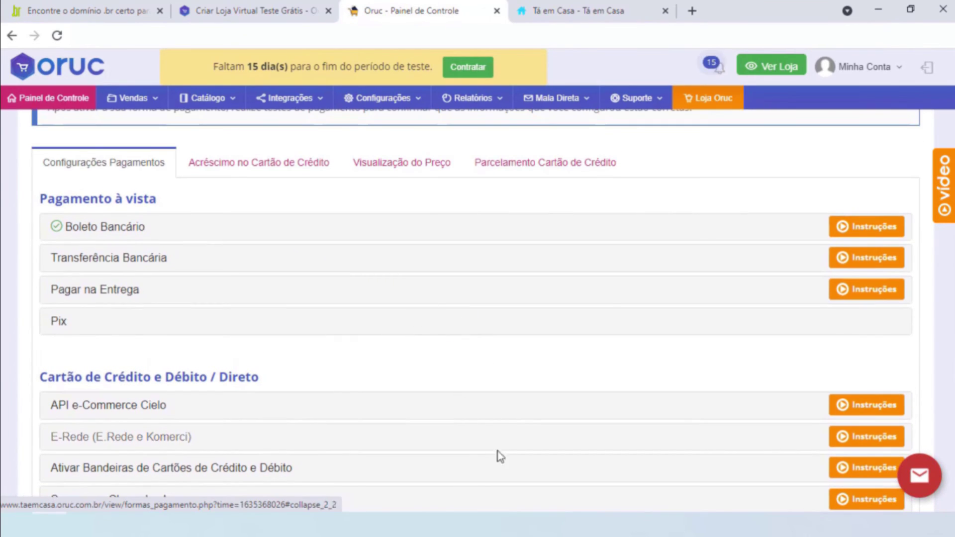
Look over the banners and products on the Tá em Casa storefront, and return to the payment settings in Oruc
click(561, 11)
scroll(368, 386, down, 6)
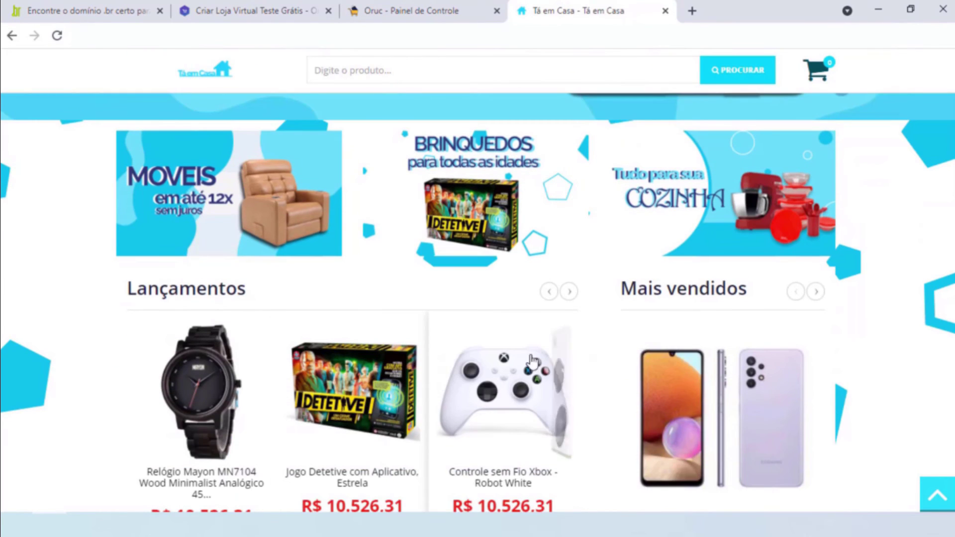
scroll(532, 360, down, 4)
click(458, 17)
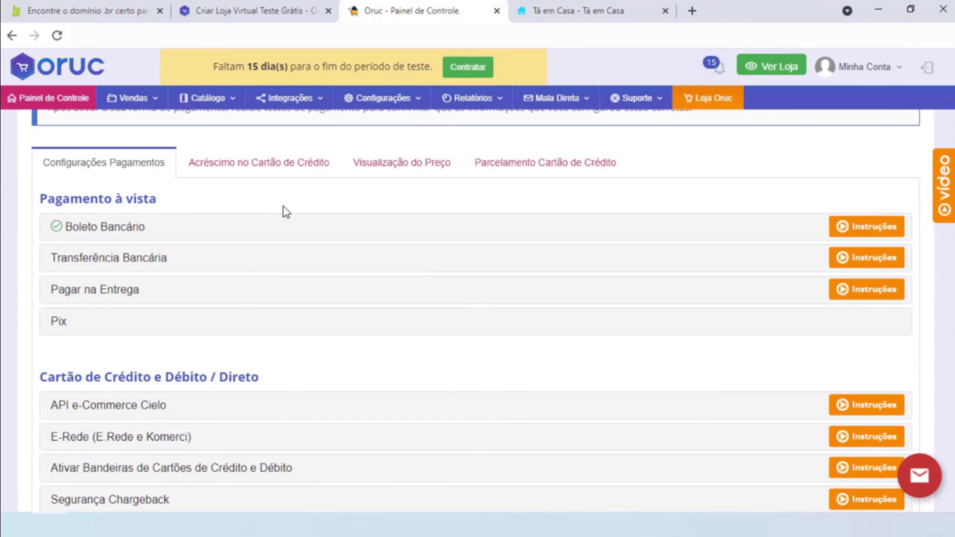
scroll(401, 375, down, 4)
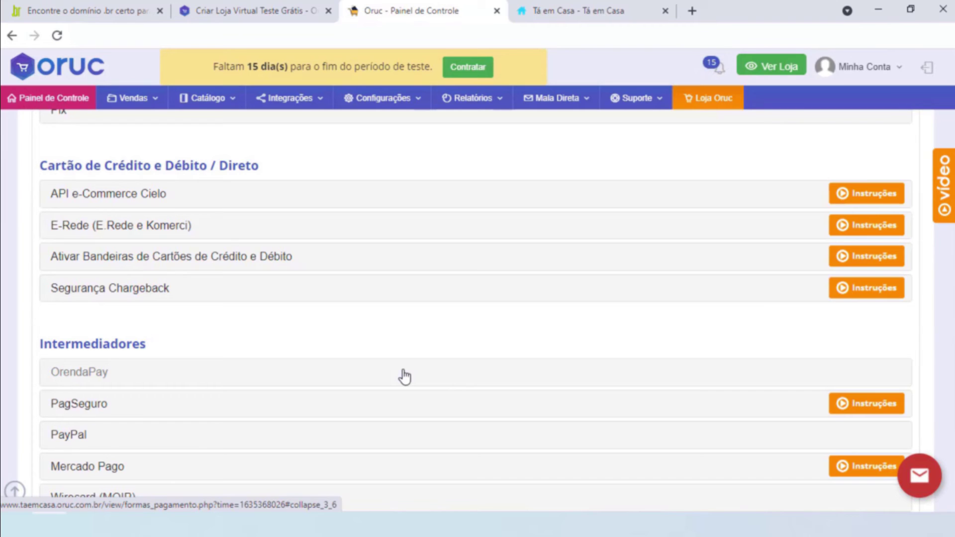
Open the store's Formas de Envio settings and bring the list of shipping methods into view
click(403, 101)
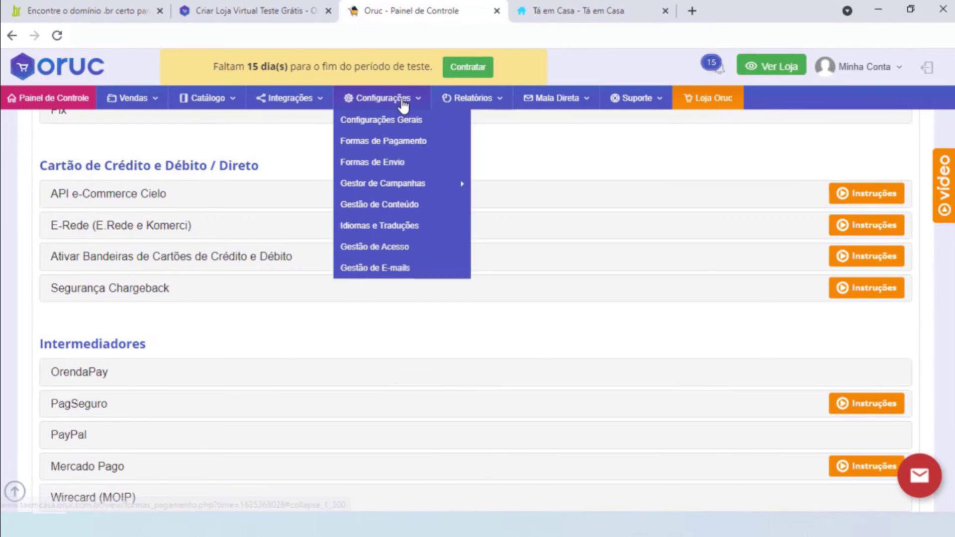
click(393, 164)
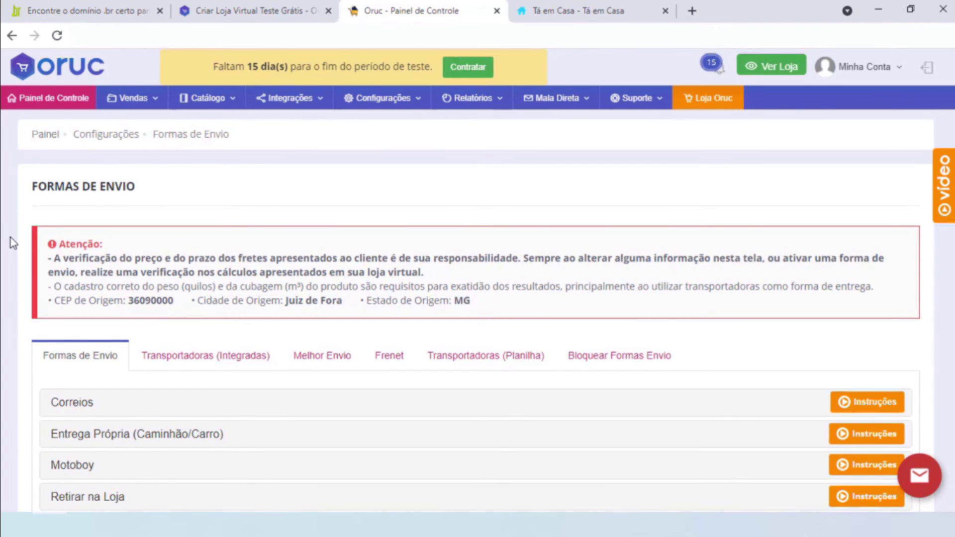
scroll(10, 251, down, 3)
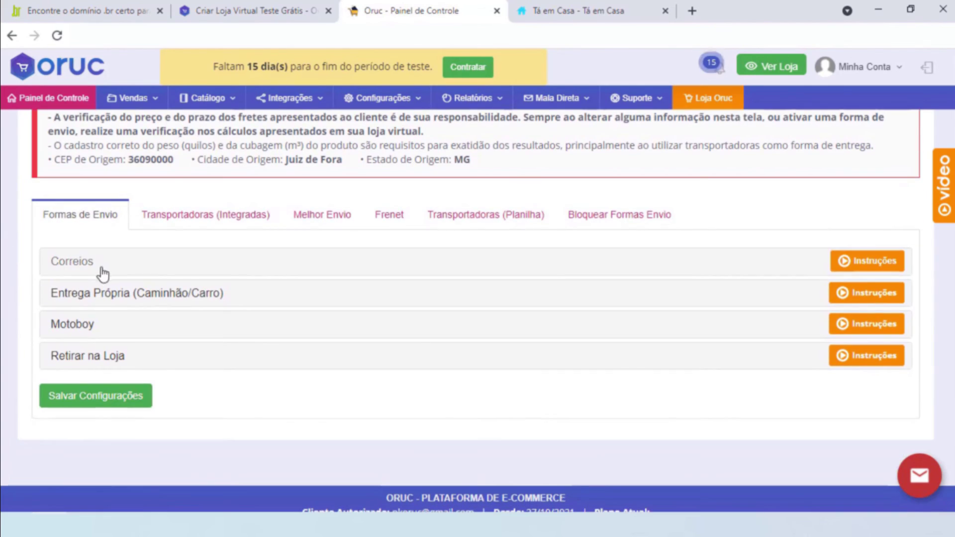
Enable PAC and SEDEX as shipping options in the Correios section
click(102, 266)
scroll(34, 263, down, 3)
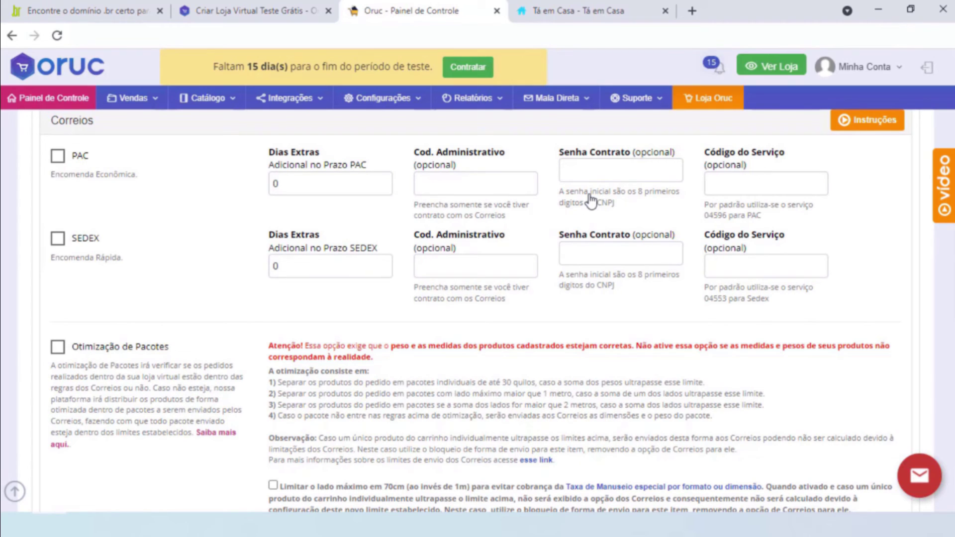
click(57, 156)
click(57, 240)
Examine the Correios fields for PAC and SEDEX: extra days, administrative code, contract password and service code
scroll(476, 311, up, 1)
scroll(476, 311, up, 3)
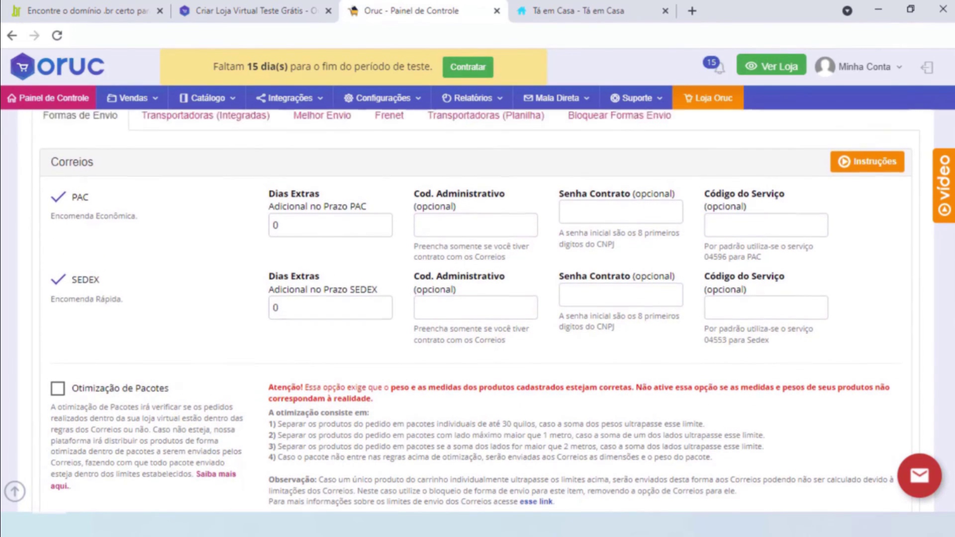
scroll(476, 311, down, 2)
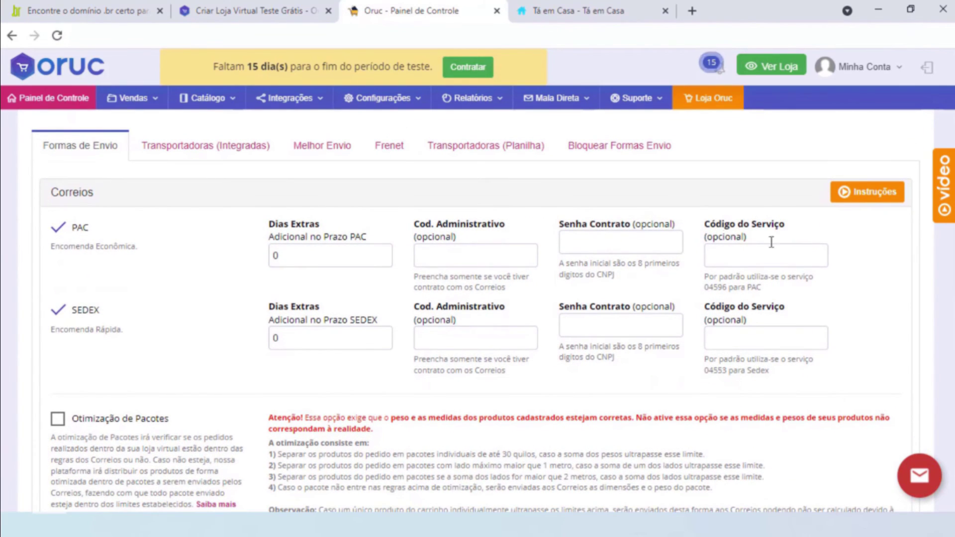
scroll(835, 249, down, 2)
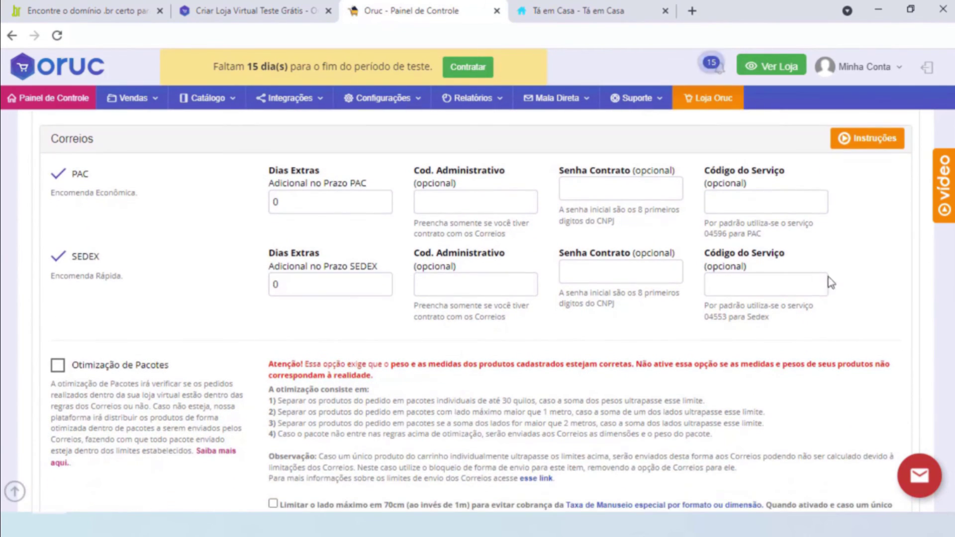
scroll(271, 301, up, 3)
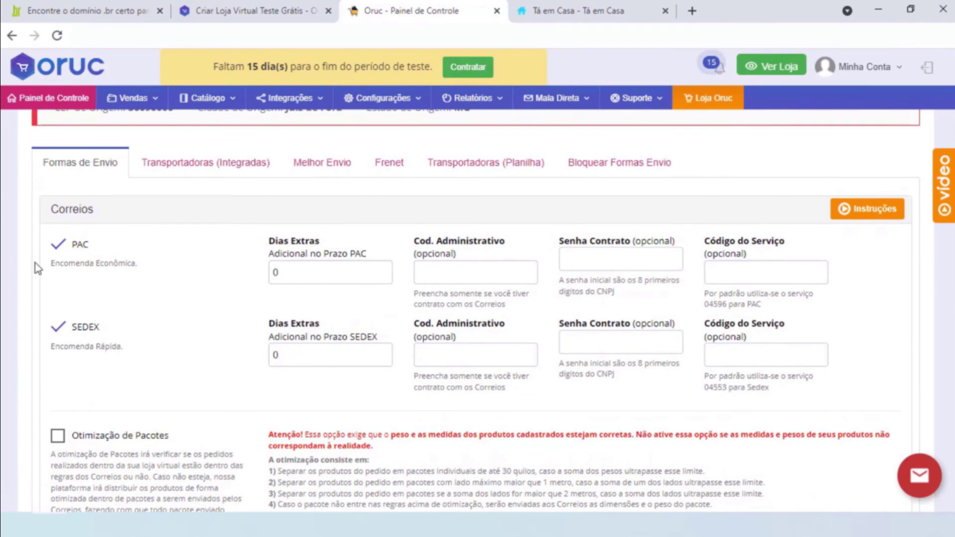
scroll(31, 309, up, 4)
scroll(60, 293, down, 4)
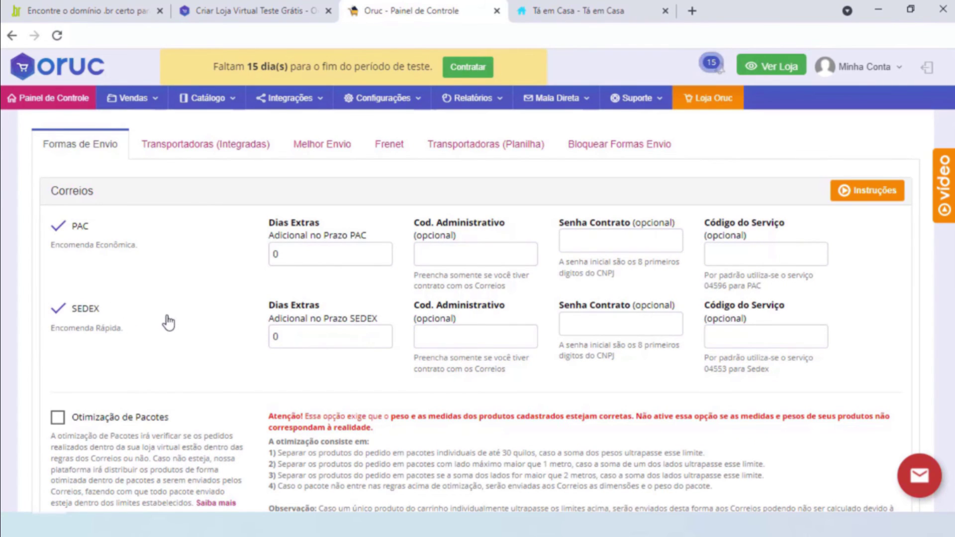
scroll(171, 315, down, 1)
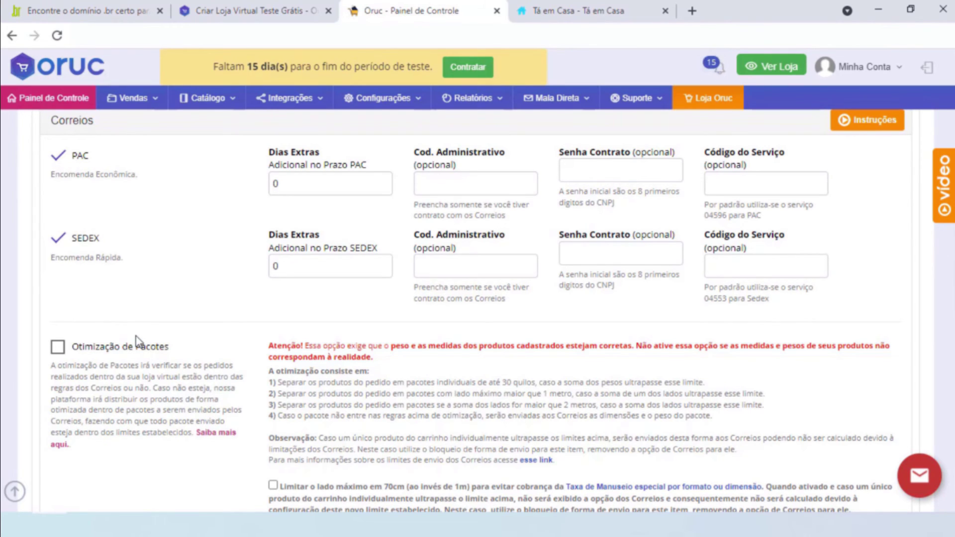
Examine the Correios package optimization, offline and auxiliary tables, SIGEP configuration and the remaining shipping methods
scroll(136, 336, down, 4)
scroll(953, 279, down, 1)
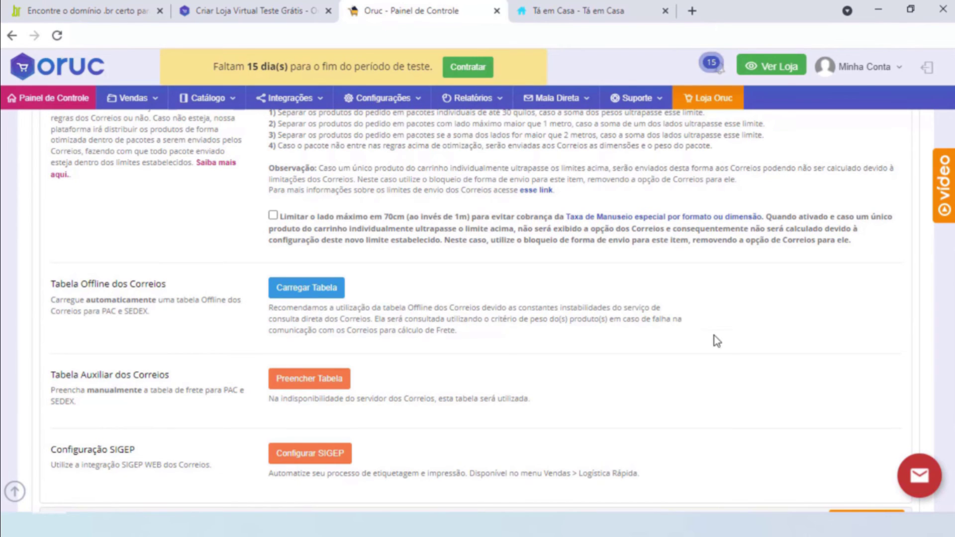
scroll(722, 328, down, 4)
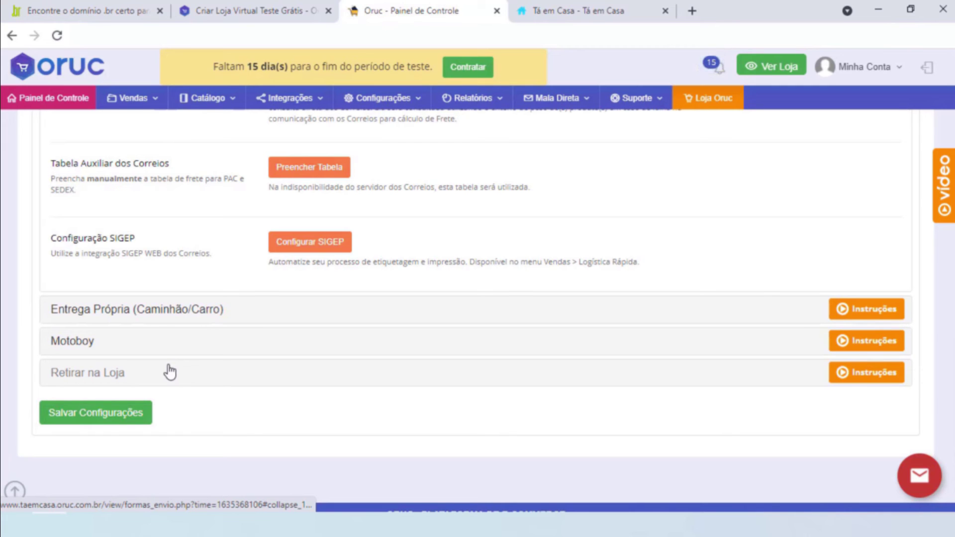
scroll(524, 363, up, 10)
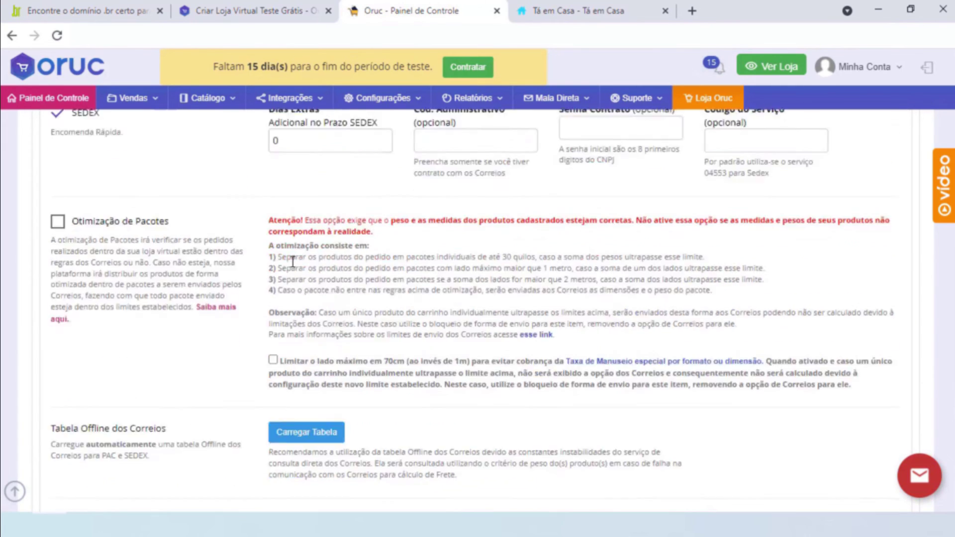
Collapse the Correios section and examine the Jamef and FM Transportes settings among the integrated carriers
click(179, 140)
scroll(189, 288, up, 1)
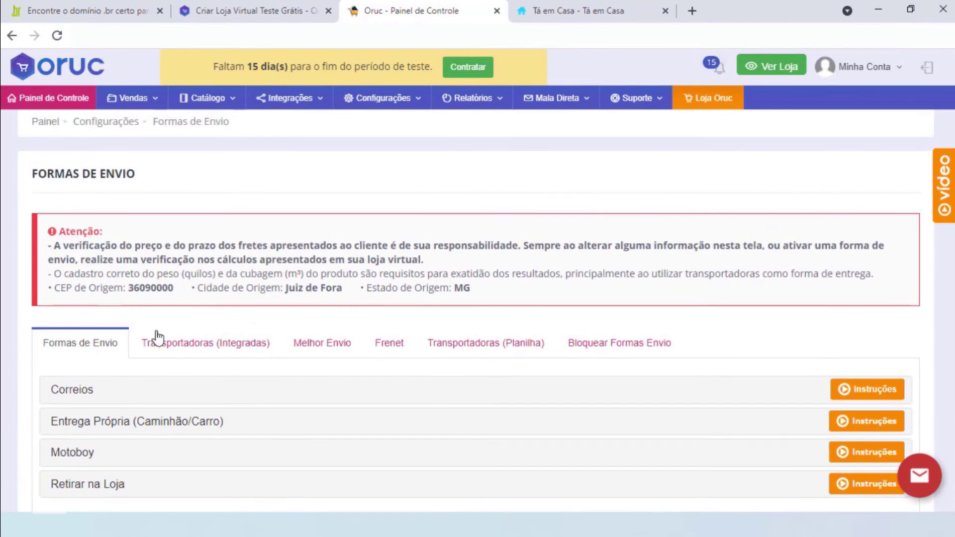
click(215, 354)
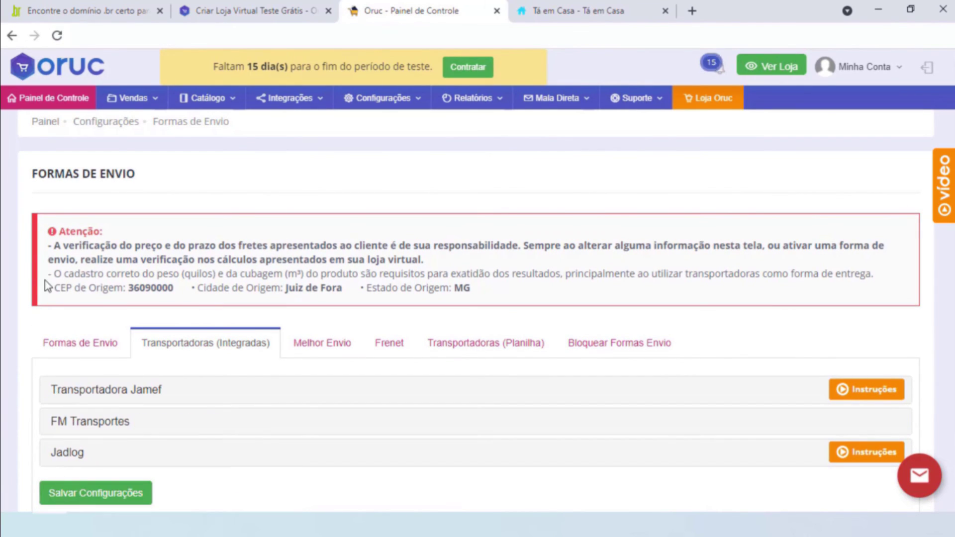
scroll(11, 267, down, 2)
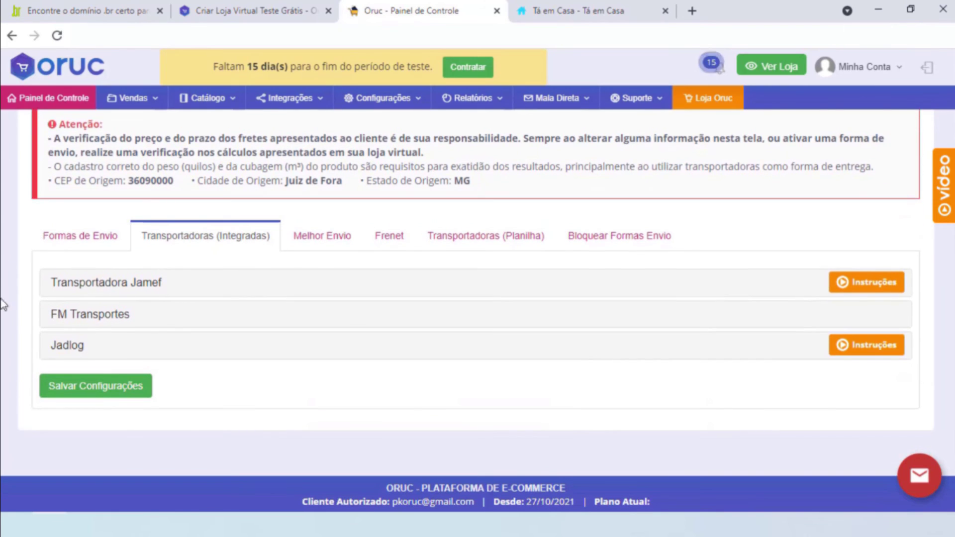
click(147, 292)
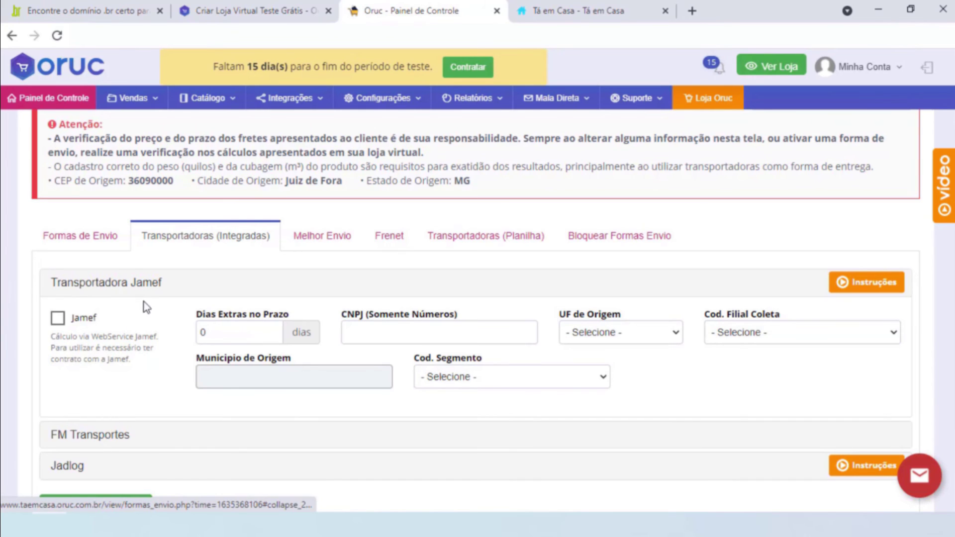
click(155, 284)
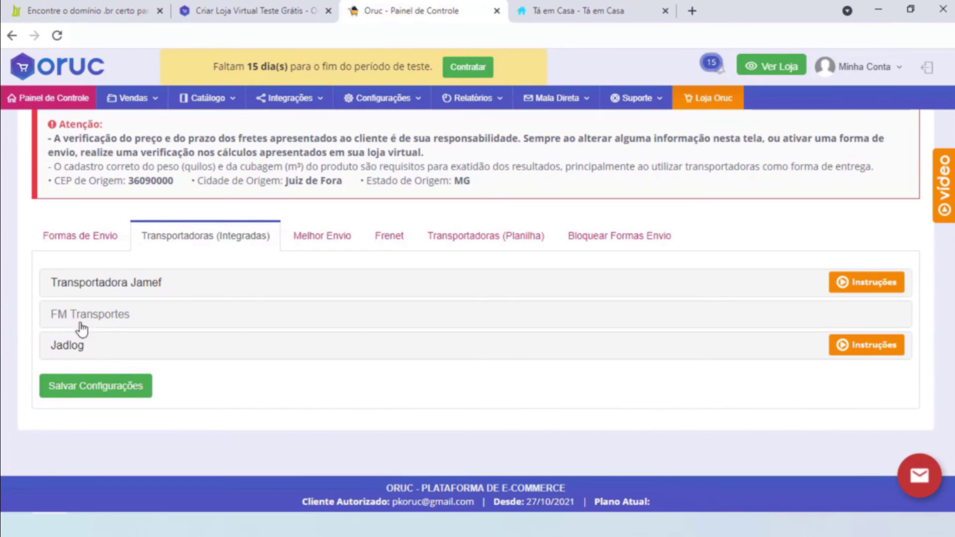
click(112, 323)
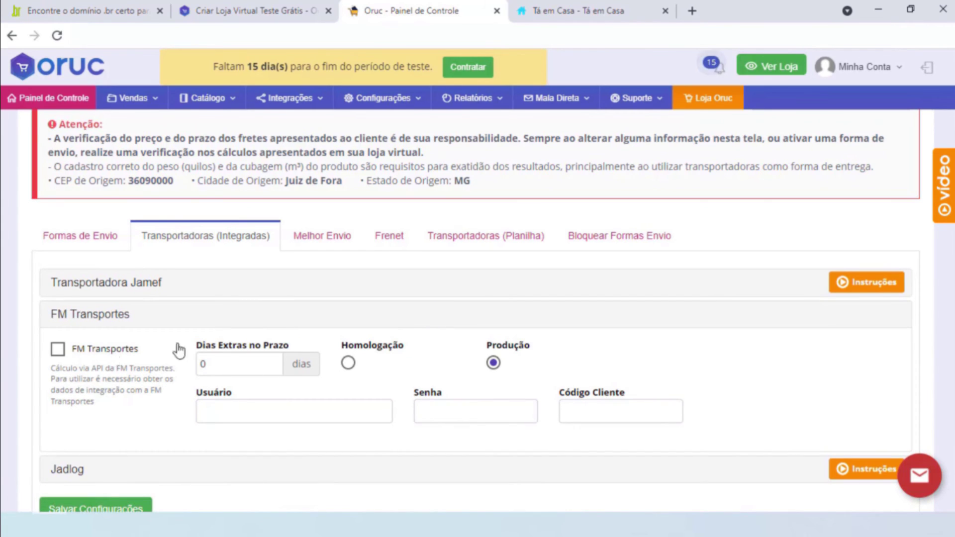
click(477, 324)
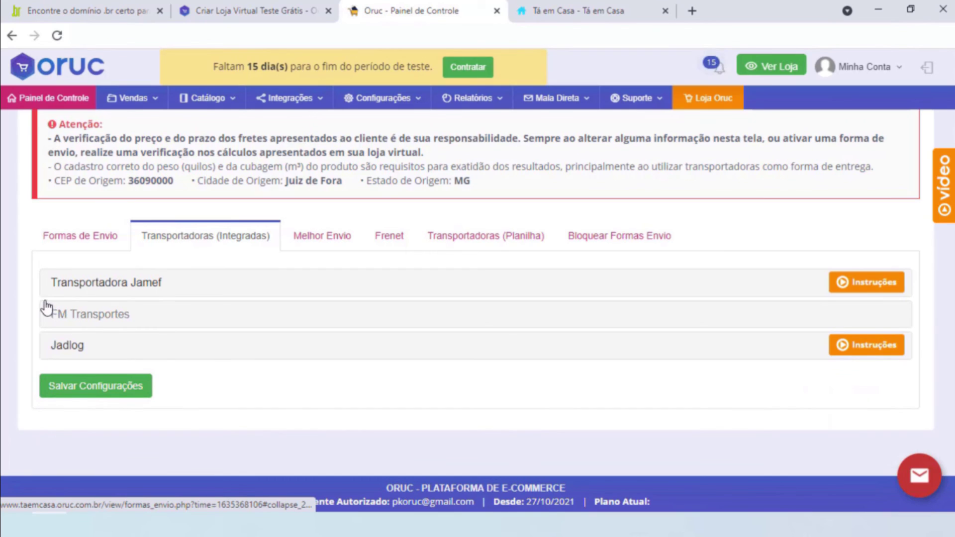
Examine the Jadlog carrier settings, from transport mode and contract data to delivery, request and insurance types, and collapse the section
click(363, 346)
scroll(572, 343, down, 4)
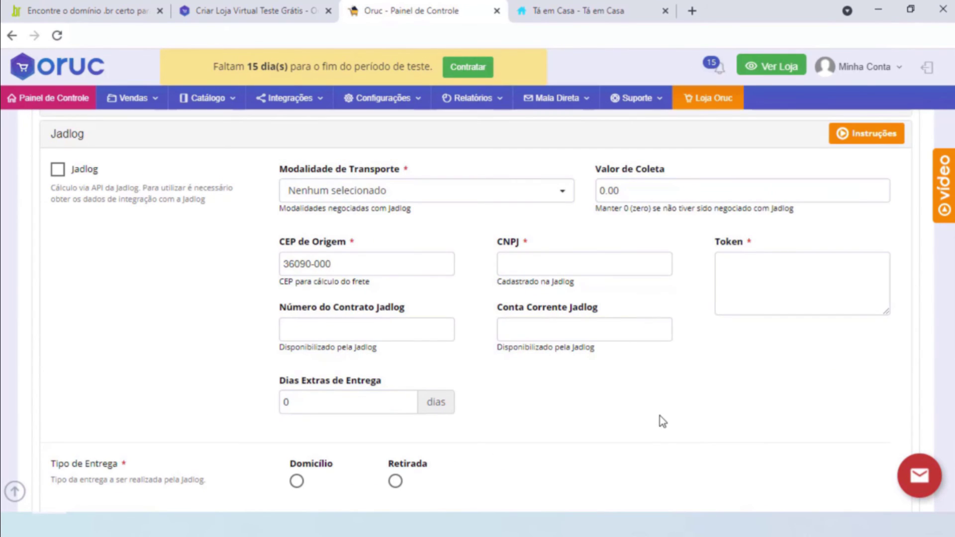
scroll(652, 403, down, 2)
scroll(627, 393, down, 4)
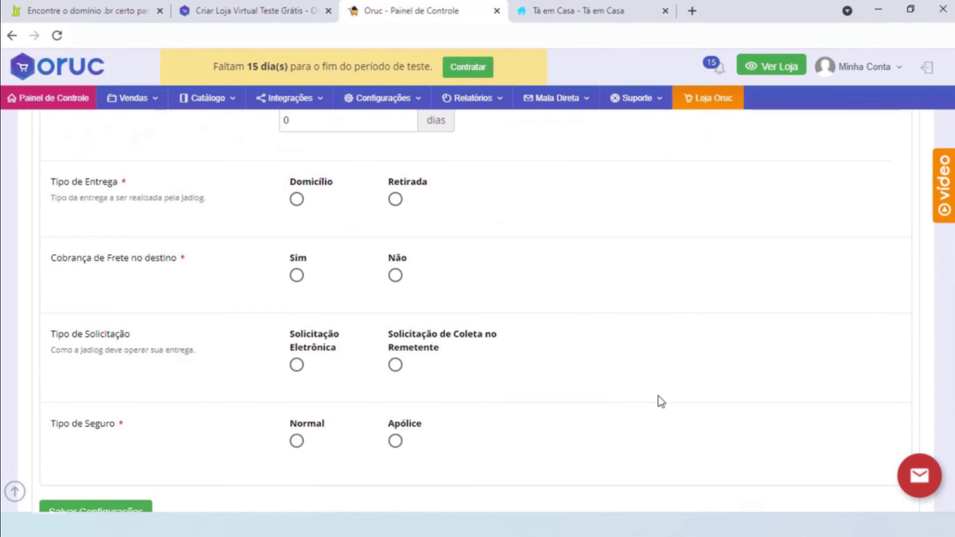
scroll(691, 418, up, 5)
scroll(673, 428, up, 4)
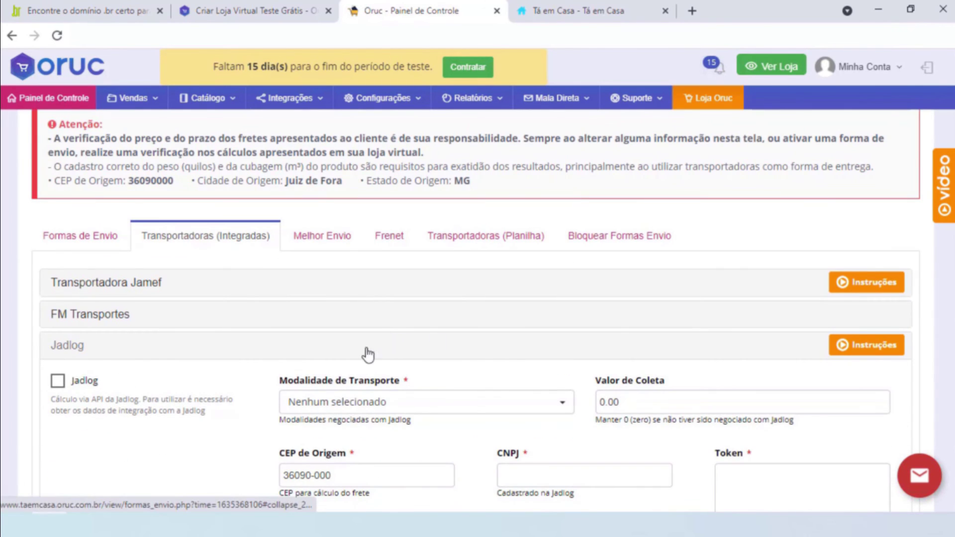
click(382, 355)
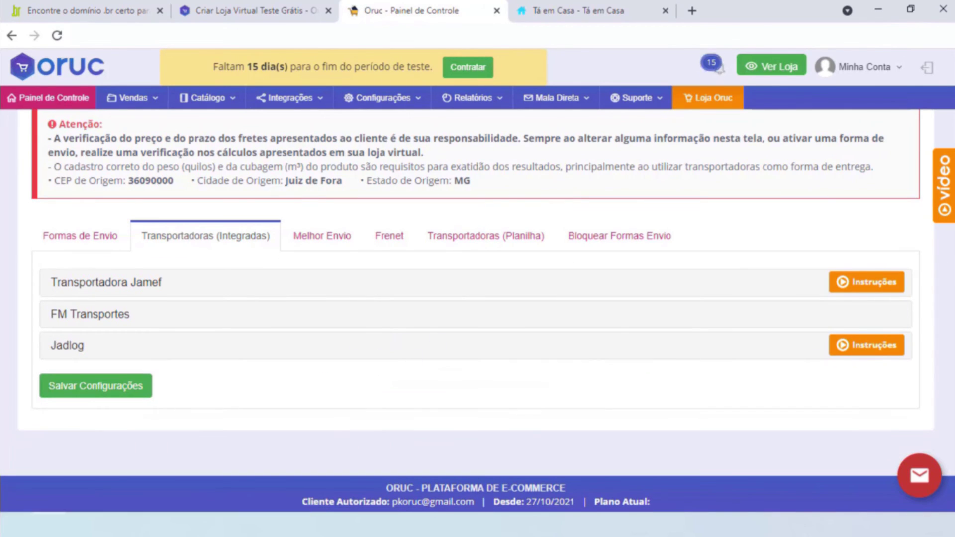
Review the Melhor Envio, Frenet, spreadsheet-based carrier and shipping method blocking options
click(319, 244)
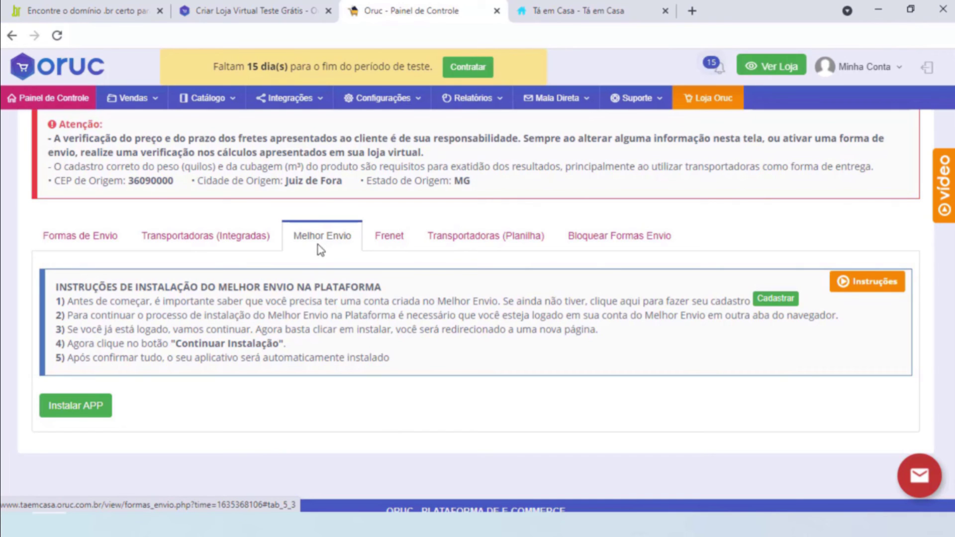
click(391, 243)
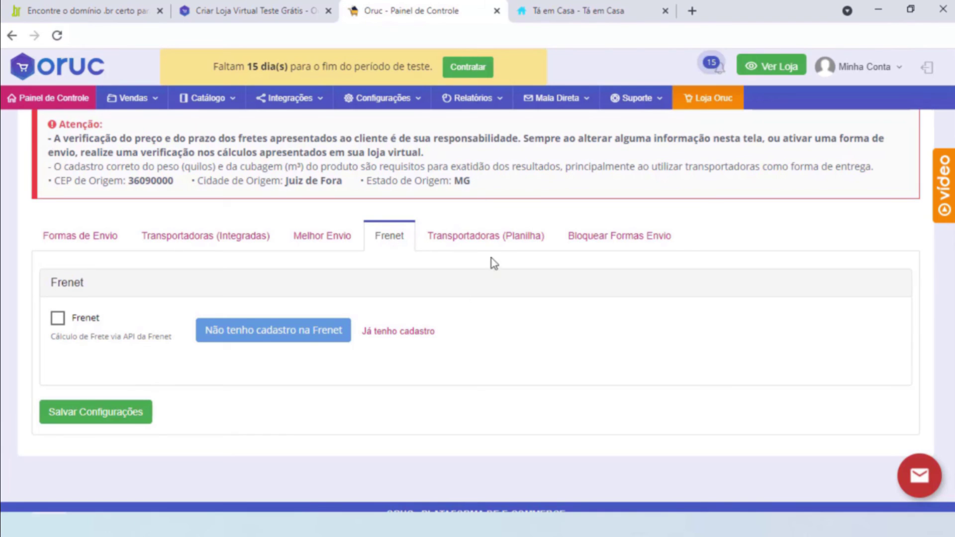
click(492, 240)
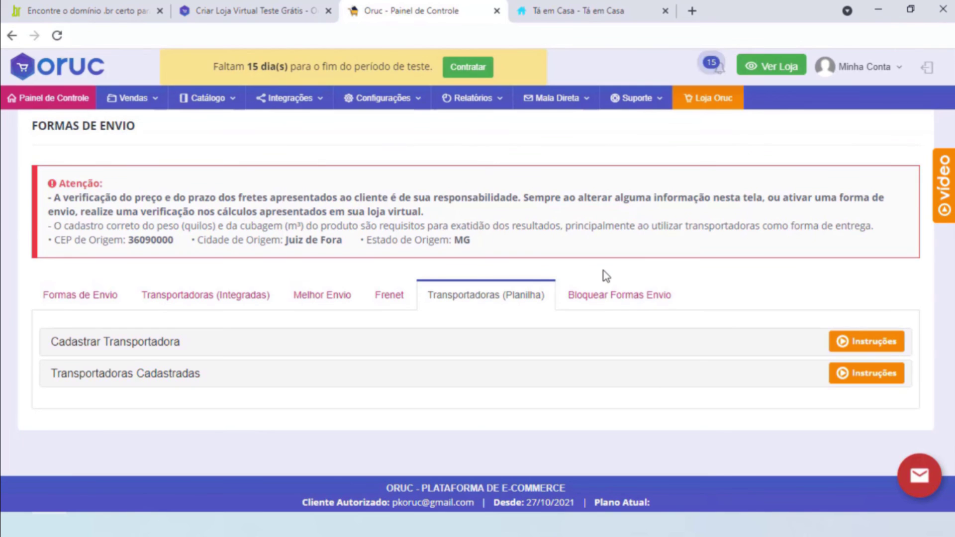
click(617, 301)
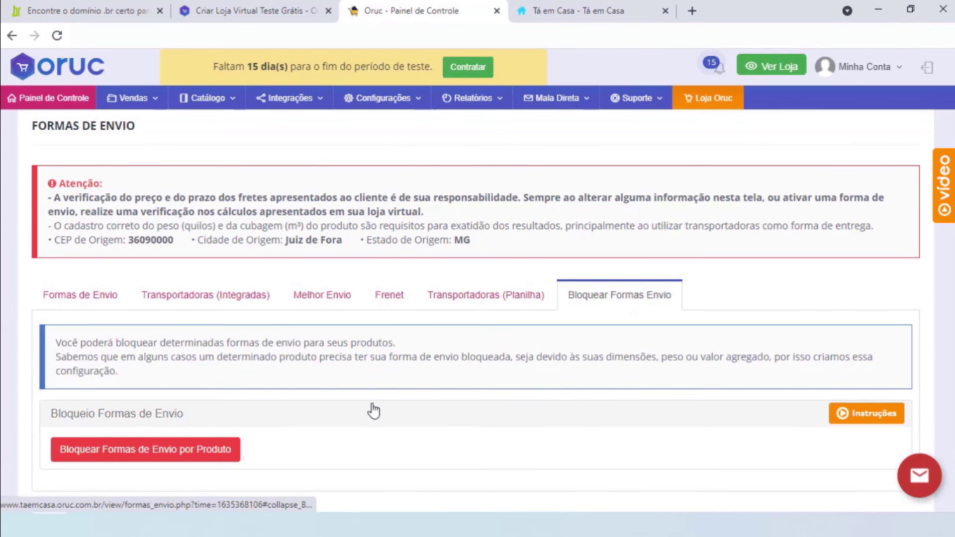
scroll(373, 390, down, 2)
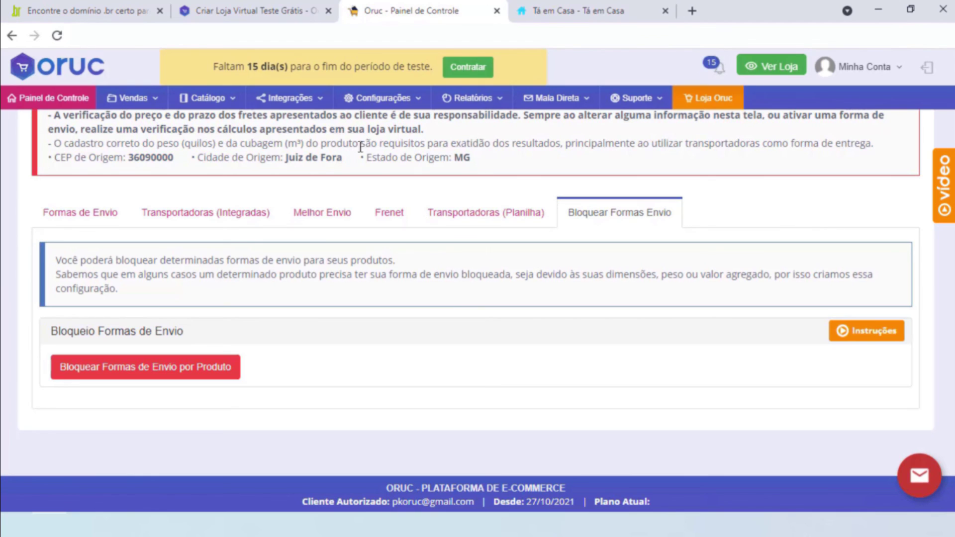
Open the JivoChat configuration among the store's chat integrations and view its installation options
click(307, 97)
mouse_move(311, 271)
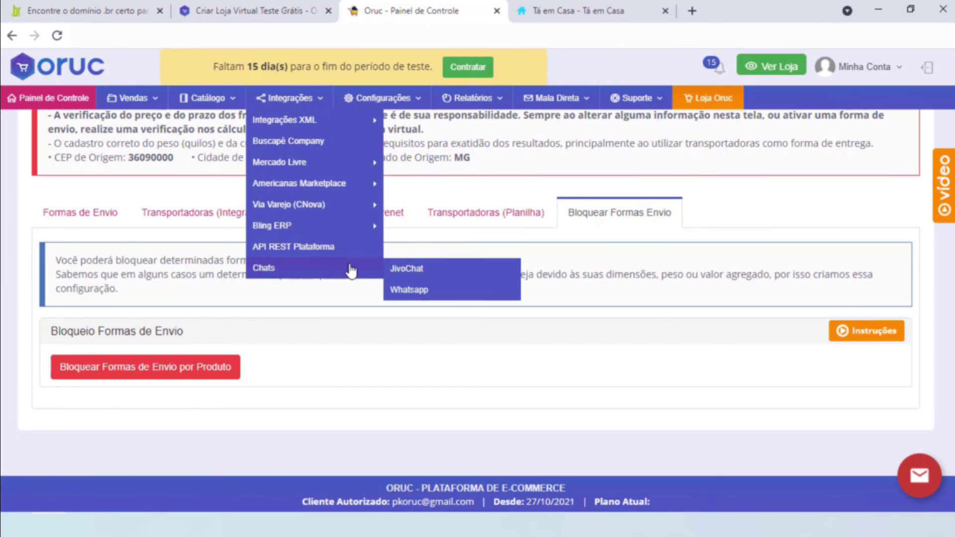
click(401, 271)
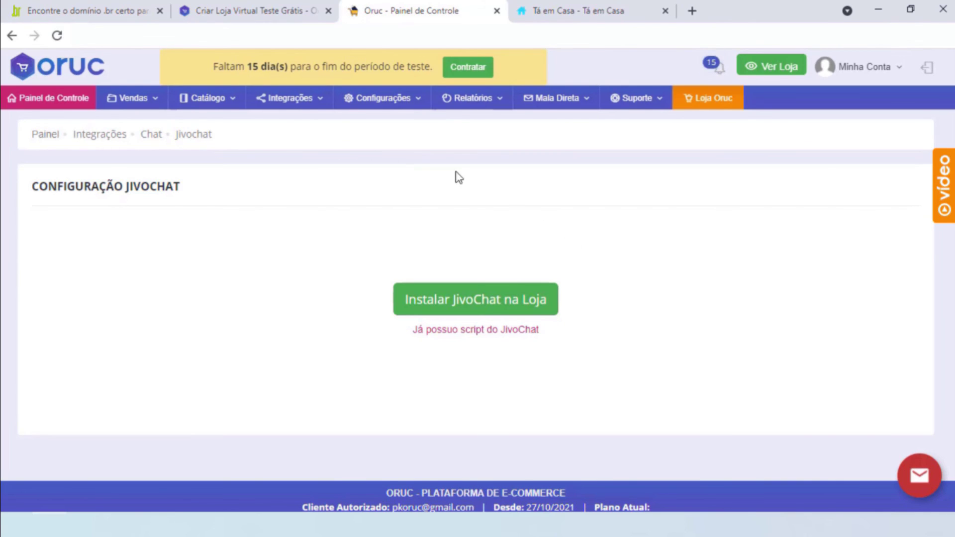
Open the WhatsApp chat integration's configuration and enable the floating WhatsApp chat
click(312, 102)
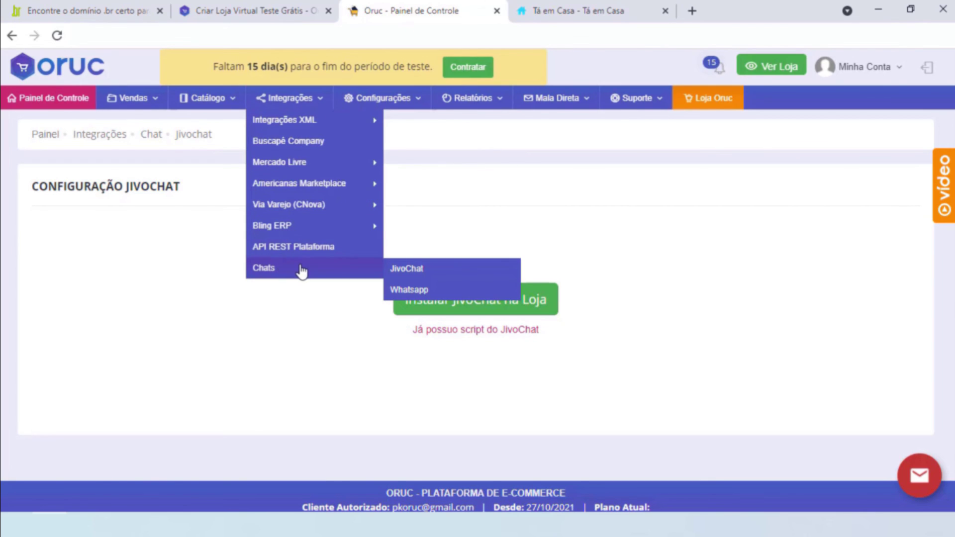
mouse_move(305, 267)
click(428, 292)
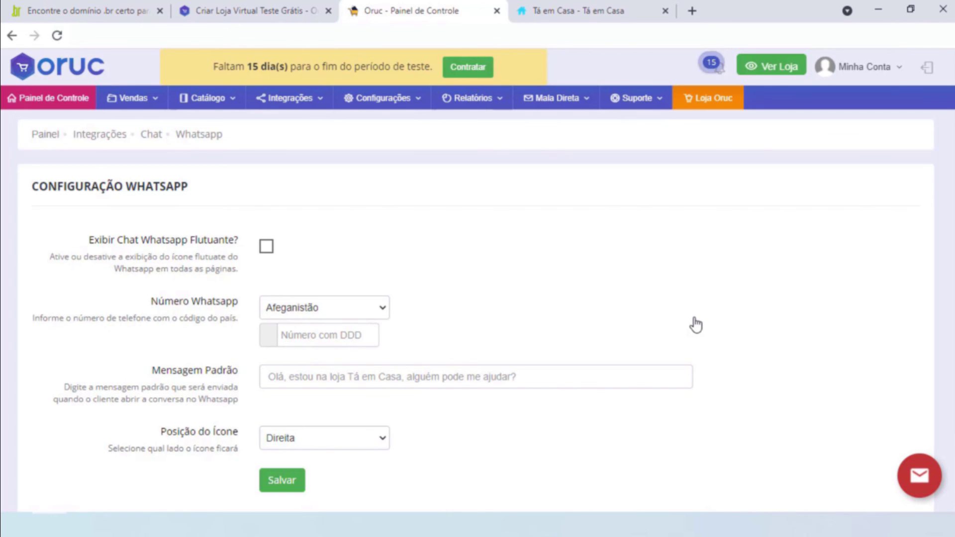
scroll(475, 214, down, 1)
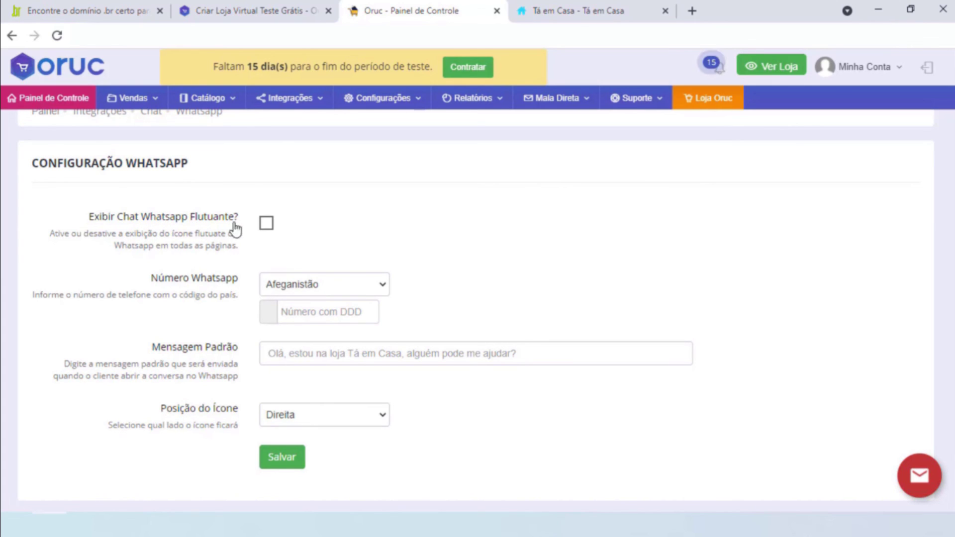
click(266, 223)
Set the WhatsApp number's country to Brasil and enter the store's phone number with area code
click(381, 286)
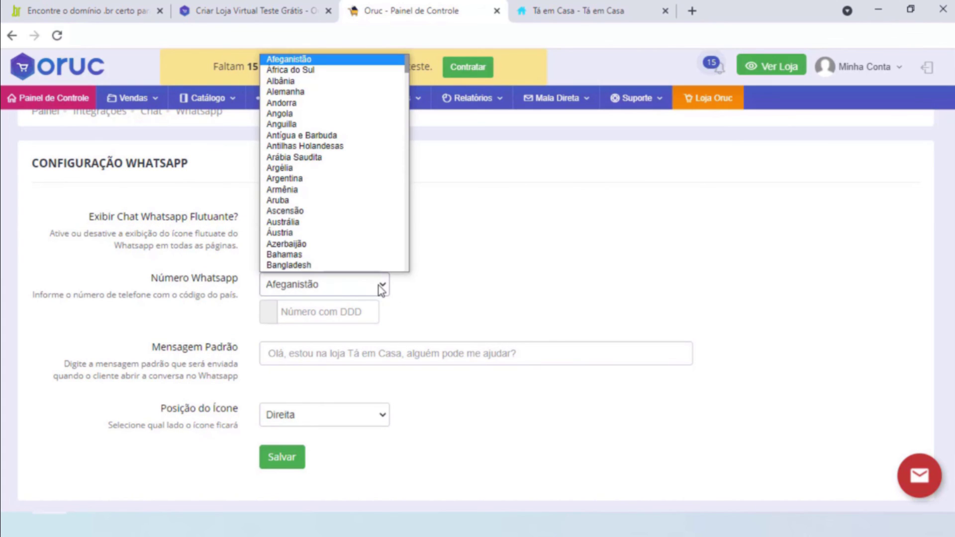
key(b)
scroll(377, 243, down, 4)
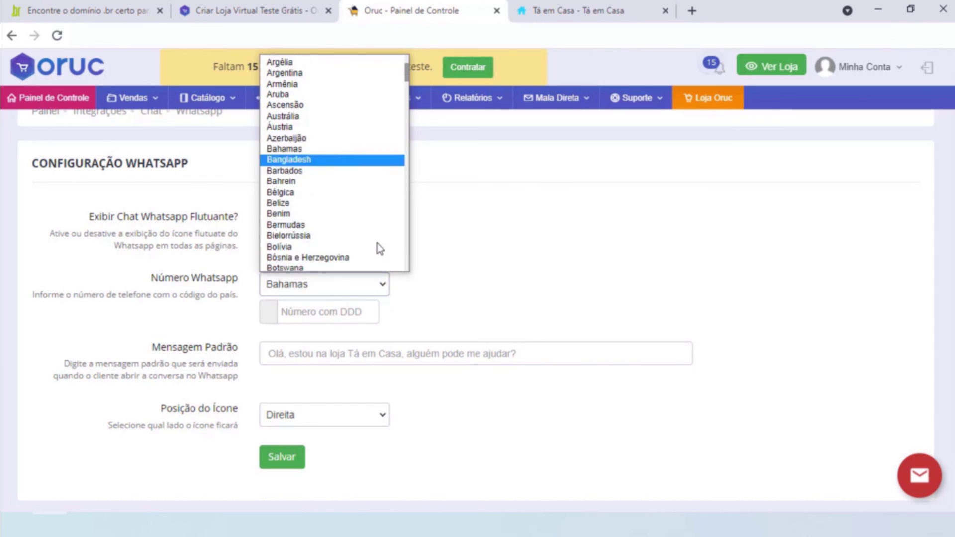
click(360, 233)
click(320, 287)
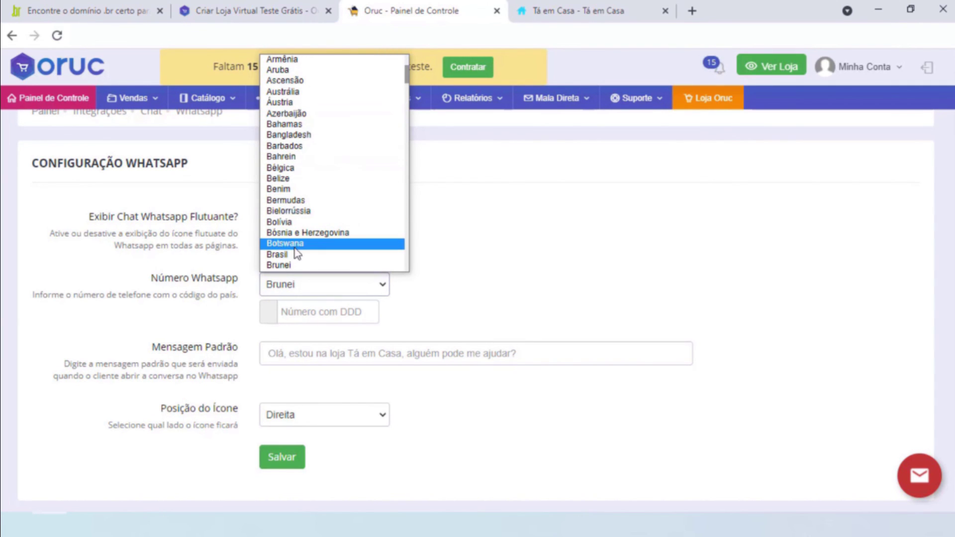
click(297, 256)
click(352, 312)
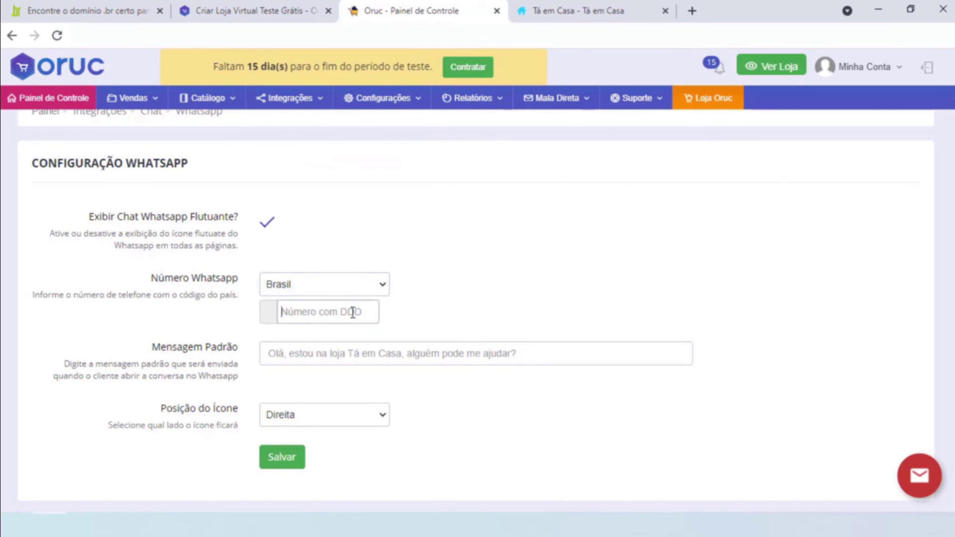
text(32)
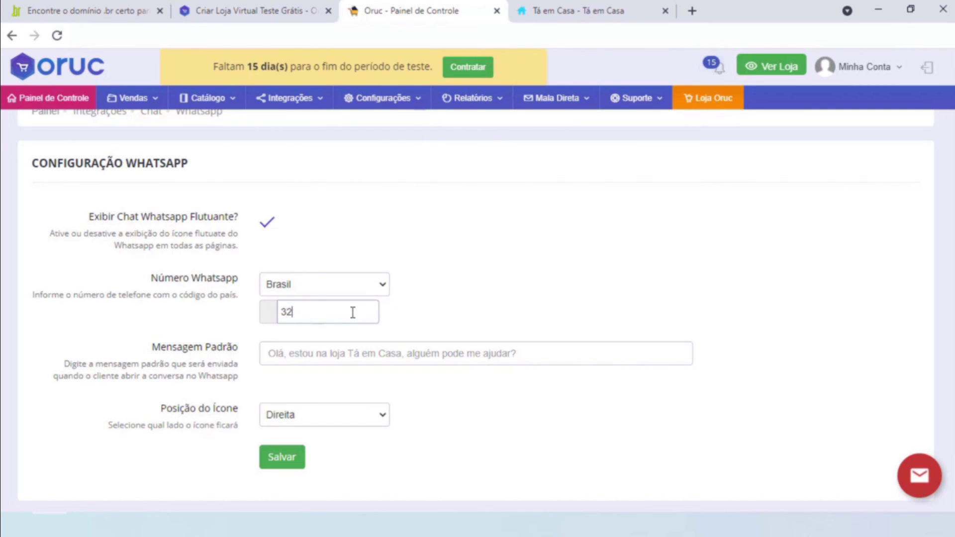
text(9999999999)
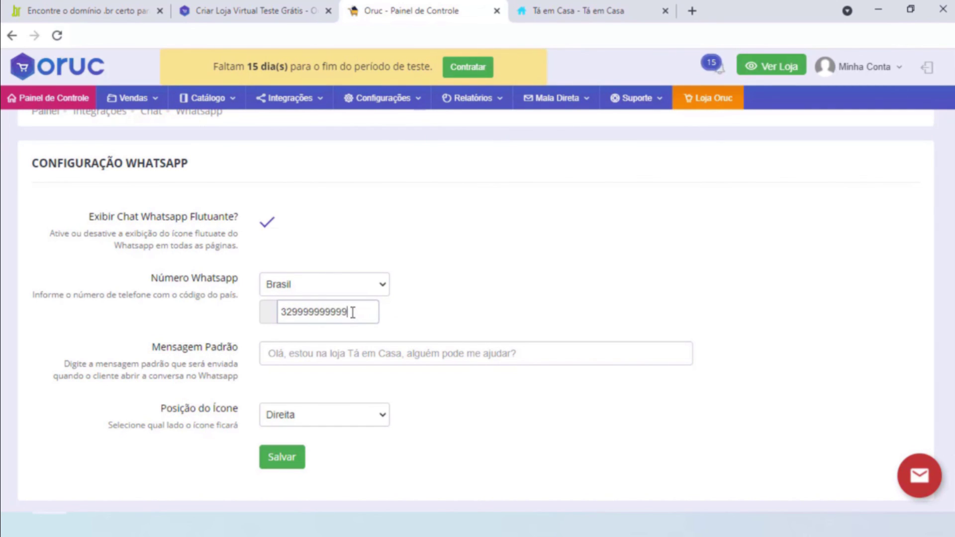
click(453, 321)
Enter "Olá ...." as the default WhatsApp message
click(417, 351)
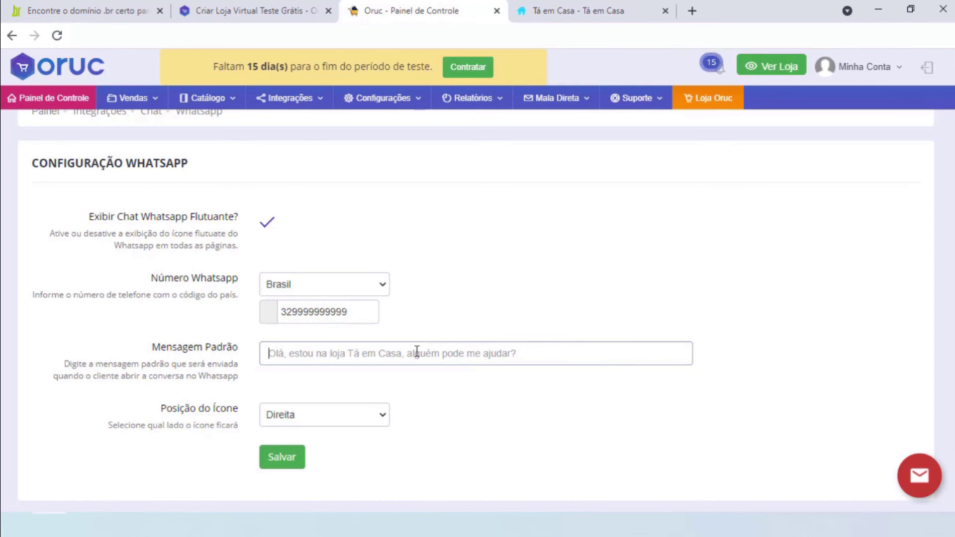
text(Ol)
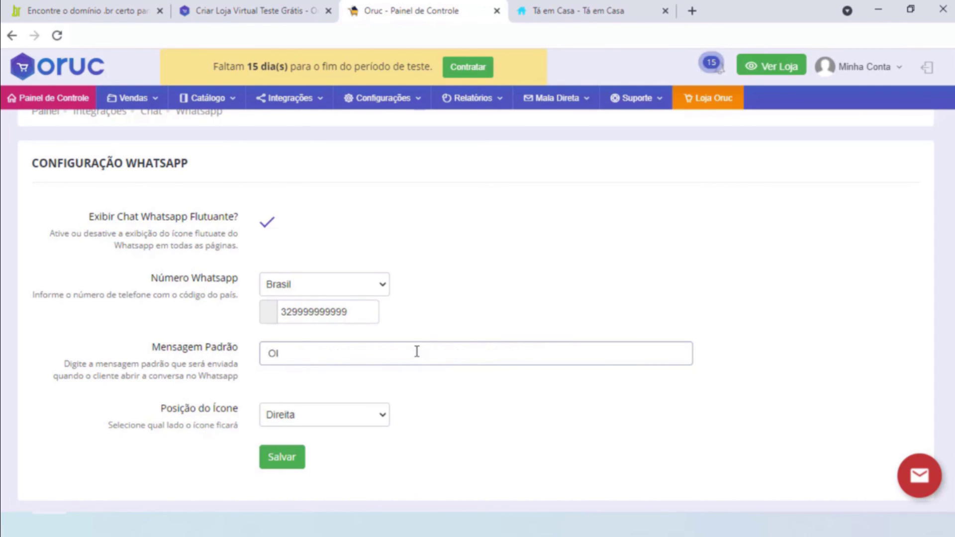
text(á)
text(....)
click(413, 391)
scroll(414, 391, down, 2)
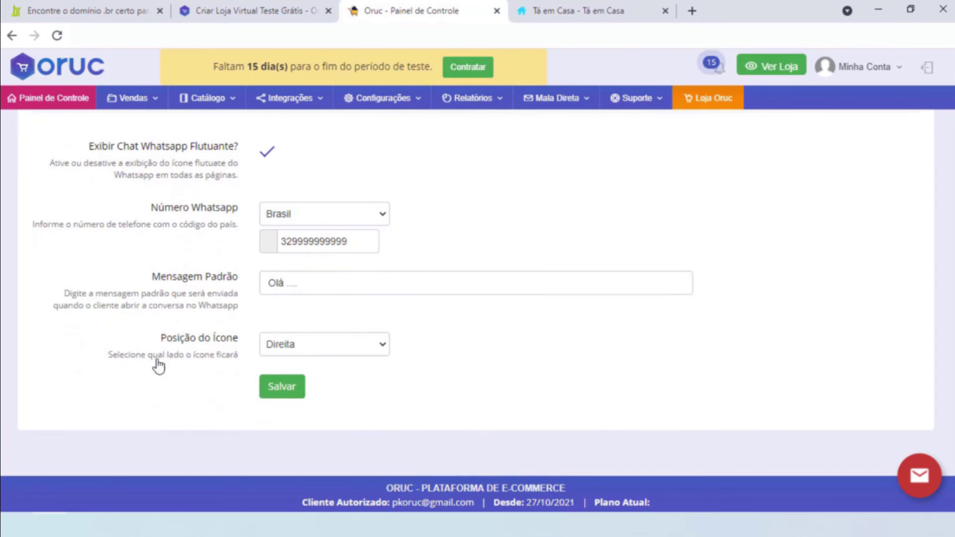
Keep the WhatsApp icon position as Direita and save the chat configuration
click(319, 343)
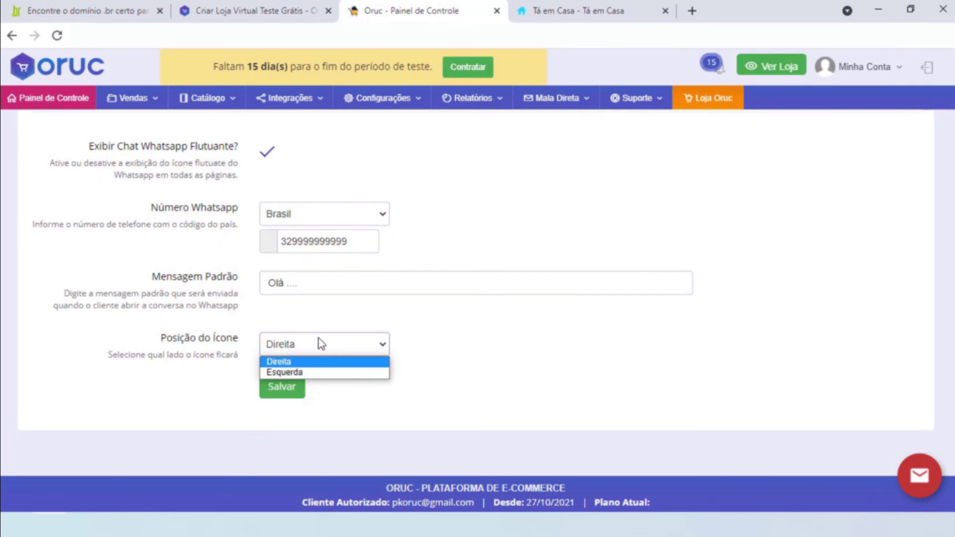
click(448, 351)
click(284, 391)
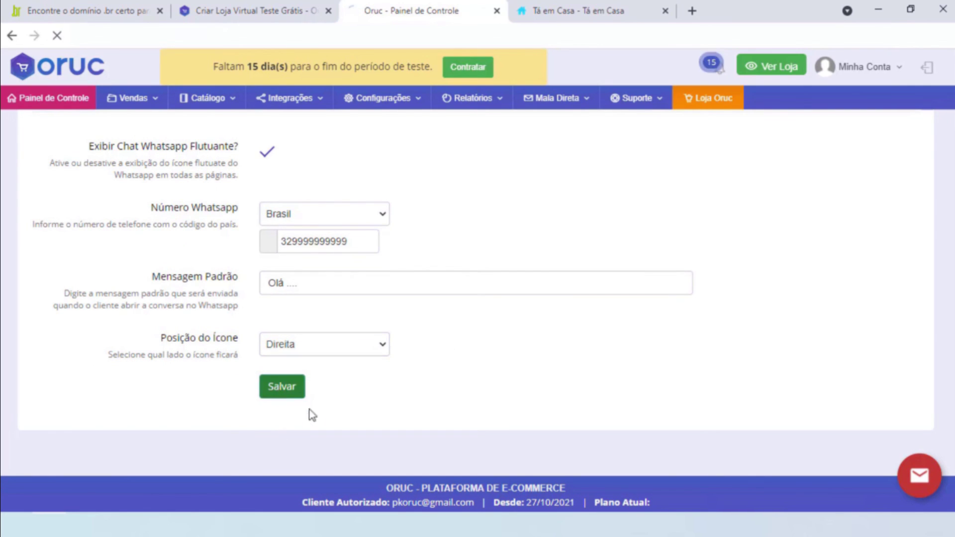
click(579, 115)
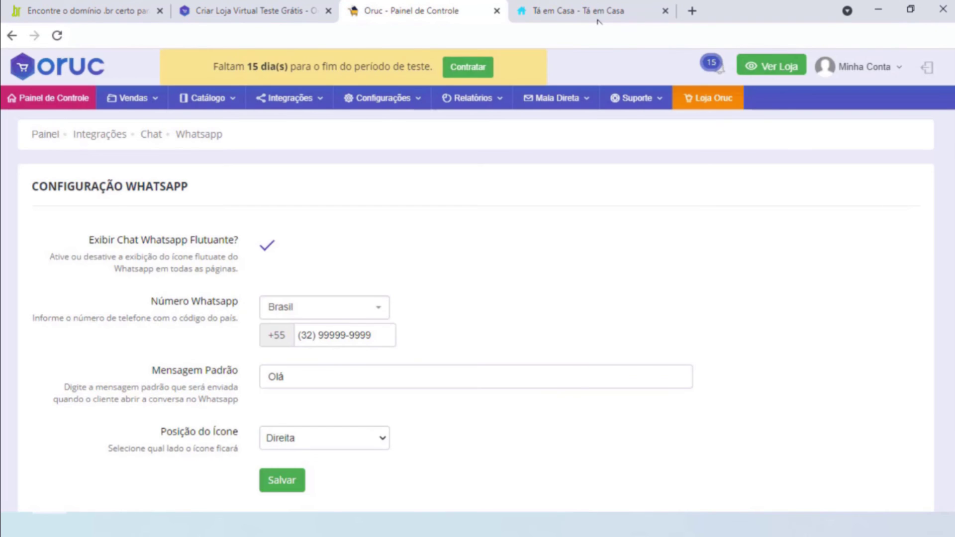
Switch to the Tá em Casa storefront and reload it to check the floating WhatsApp icon
click(597, 19)
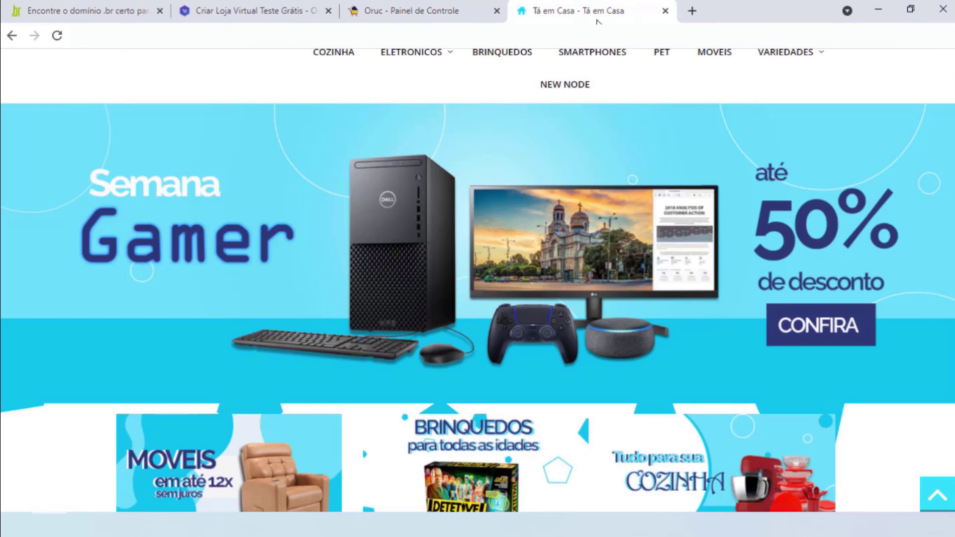
click(55, 35)
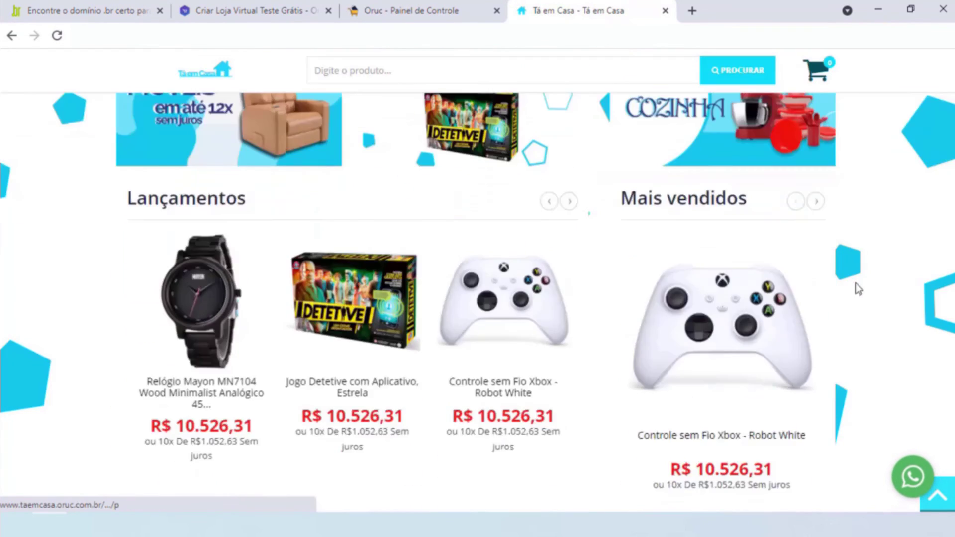
Test the storefront's floating WhatsApp icon by opening its conversation page, and return to the Tá em Casa storefront
scroll(856, 286, down, 10)
click(913, 477)
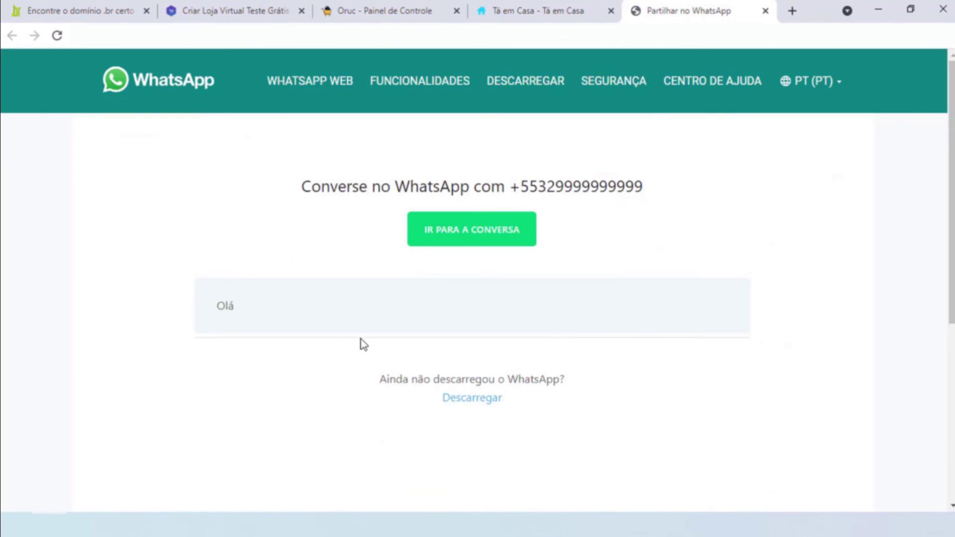
click(561, 10)
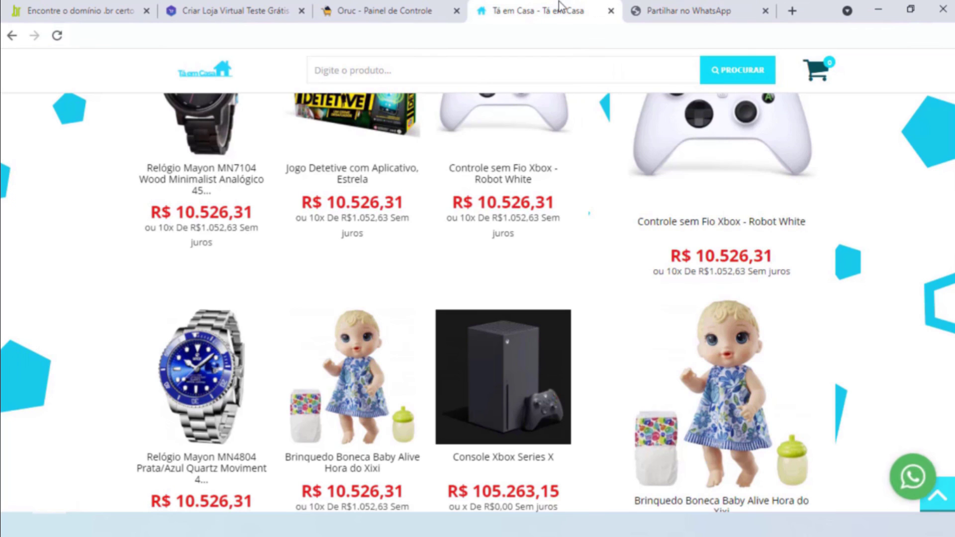
Examine the storefront home page, from the banners to the product sections, checking the floating WhatsApp icon throughout
scroll(545, 318, up, 10)
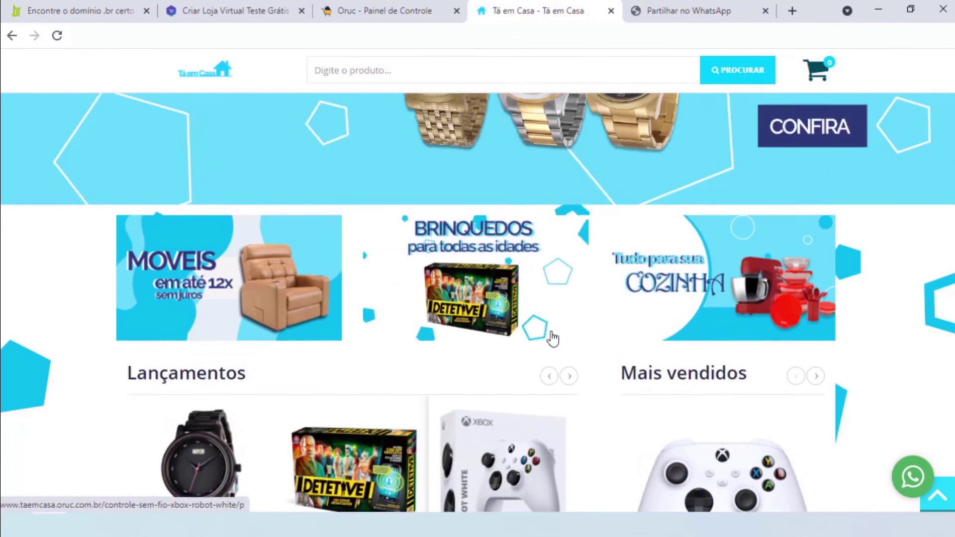
scroll(552, 337, up, 3)
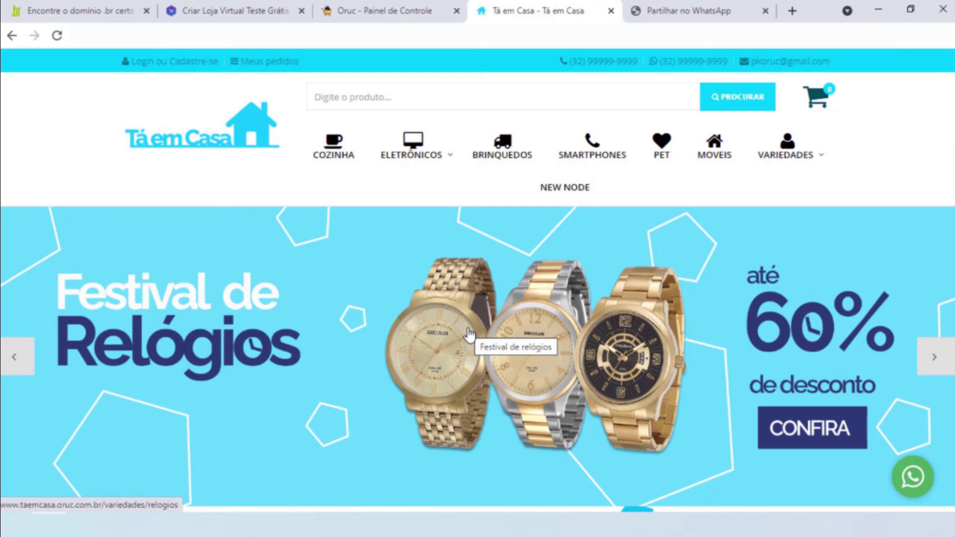
scroll(904, 262, down, 10)
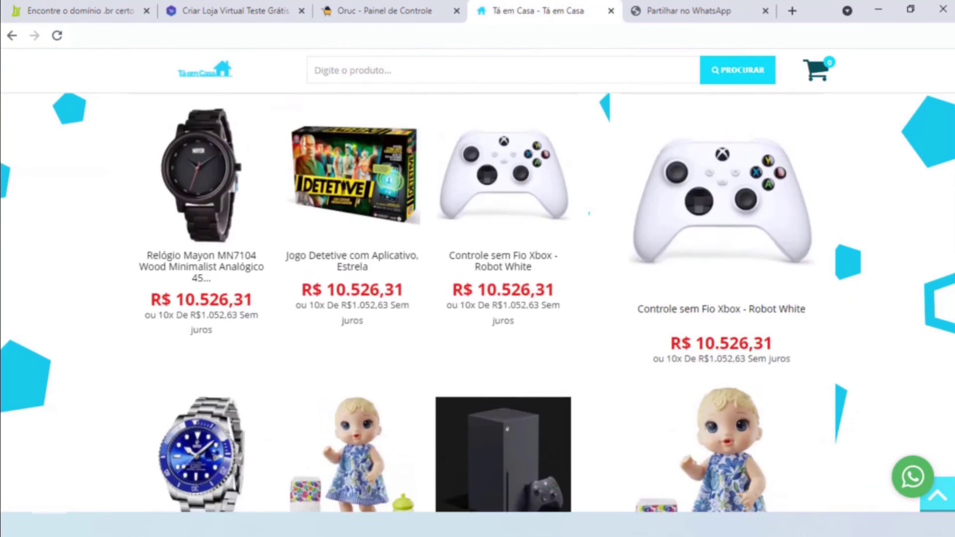
scroll(477, 299, down, 14)
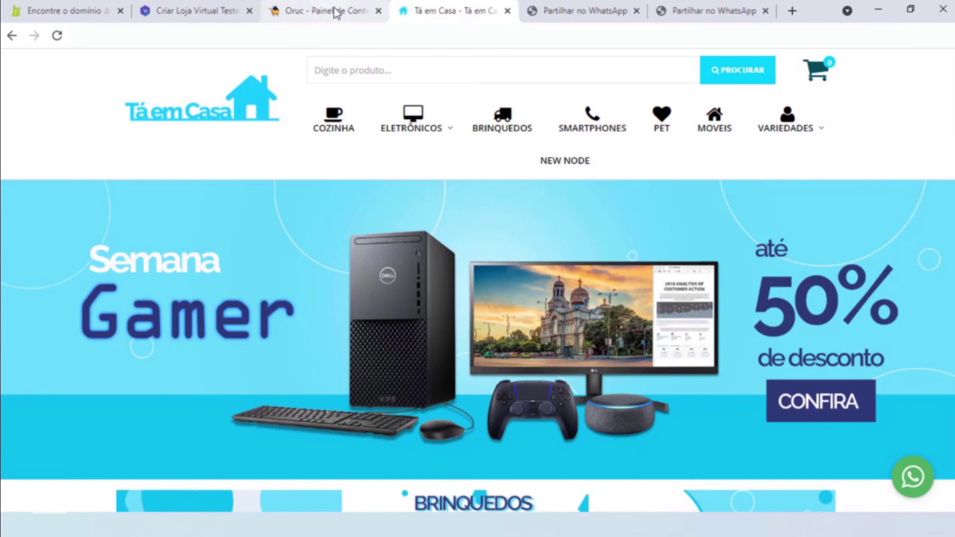
Switch to the Oruc control panel and open the SEO section of the store's general settings
click(330, 11)
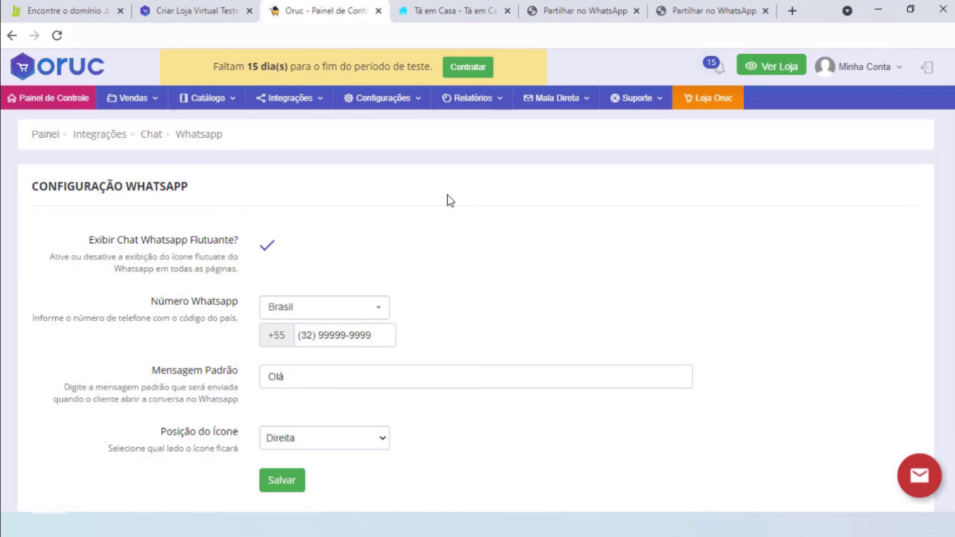
click(390, 98)
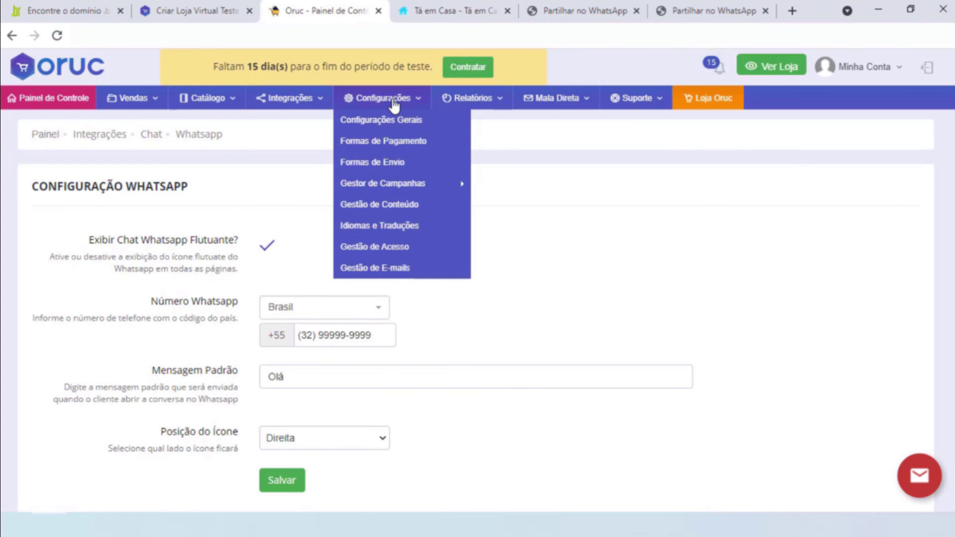
click(394, 123)
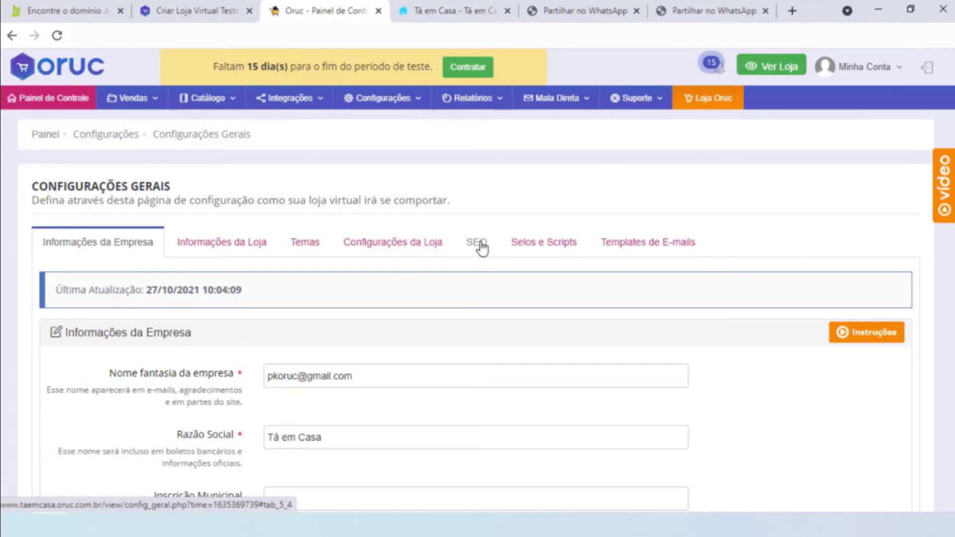
click(481, 243)
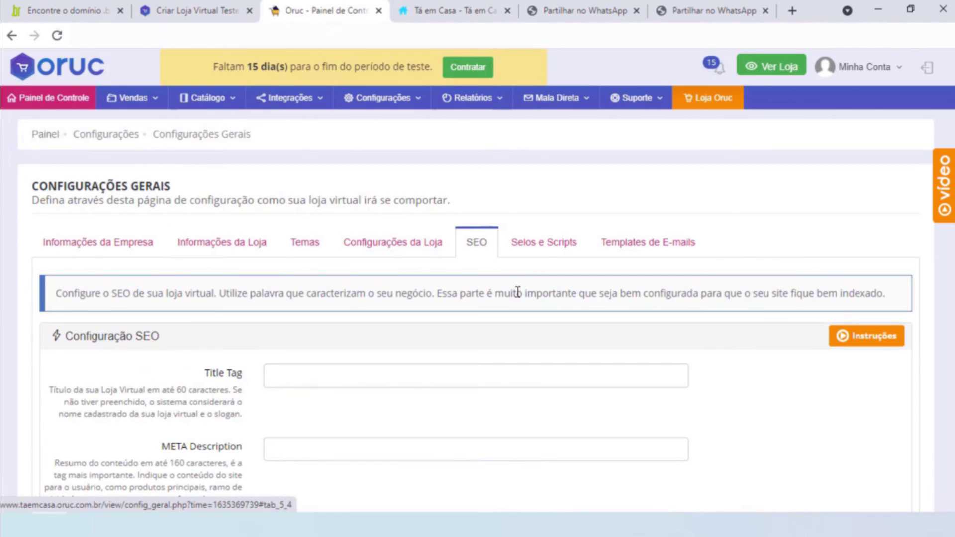
Review the SEO configuration fields from Title Tag and META Description through META Copyright, including their filling guidelines
scroll(644, 309, down, 4)
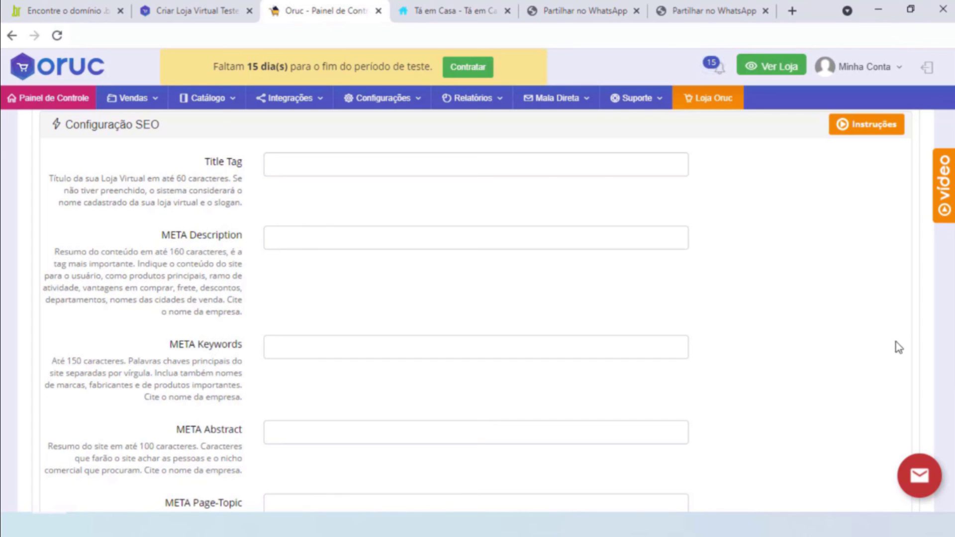
scroll(457, 311, down, 3)
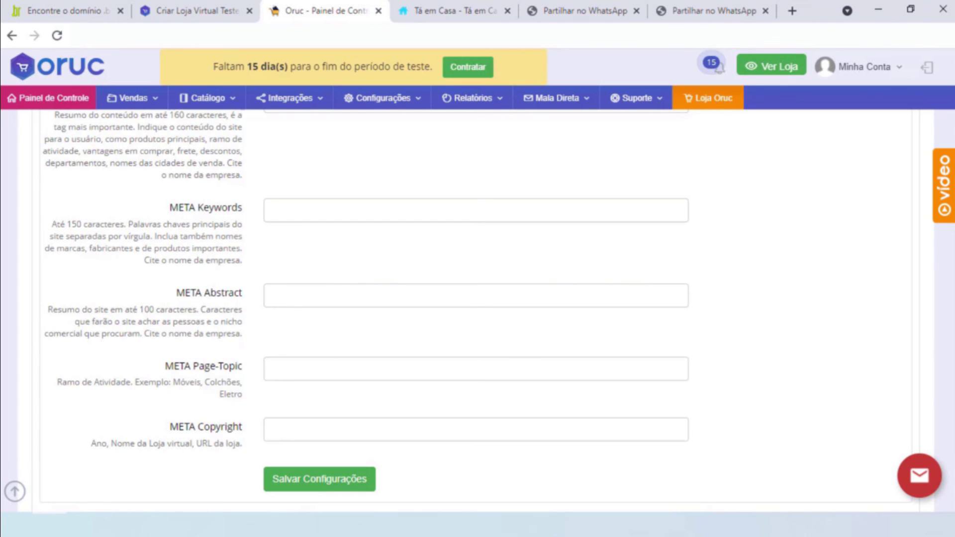
scroll(899, 349, up, 5)
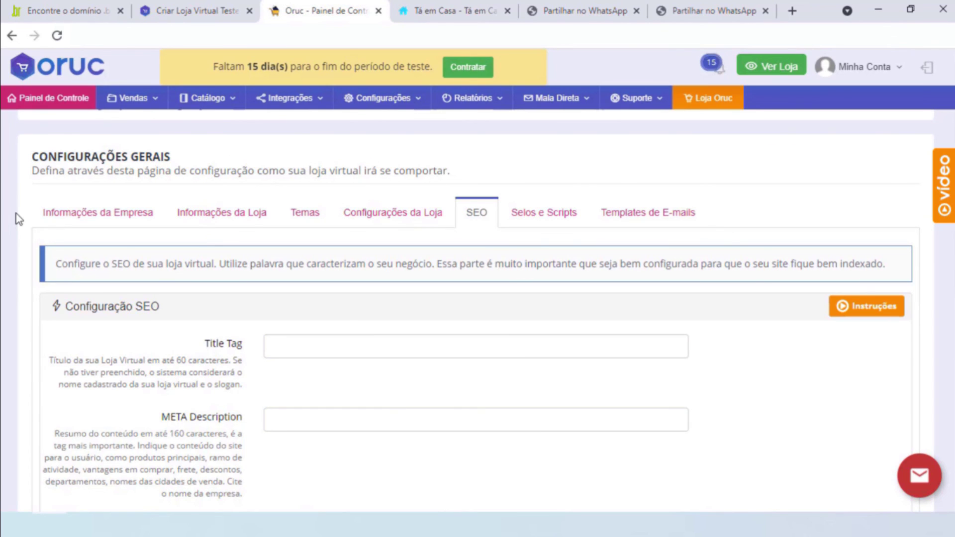
scroll(19, 219, down, 3)
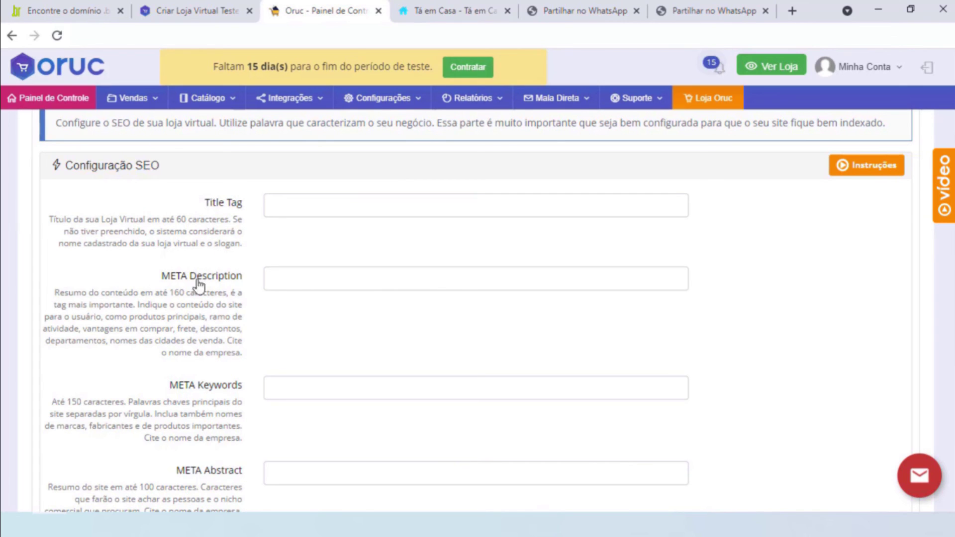
scroll(770, 322, down, 1)
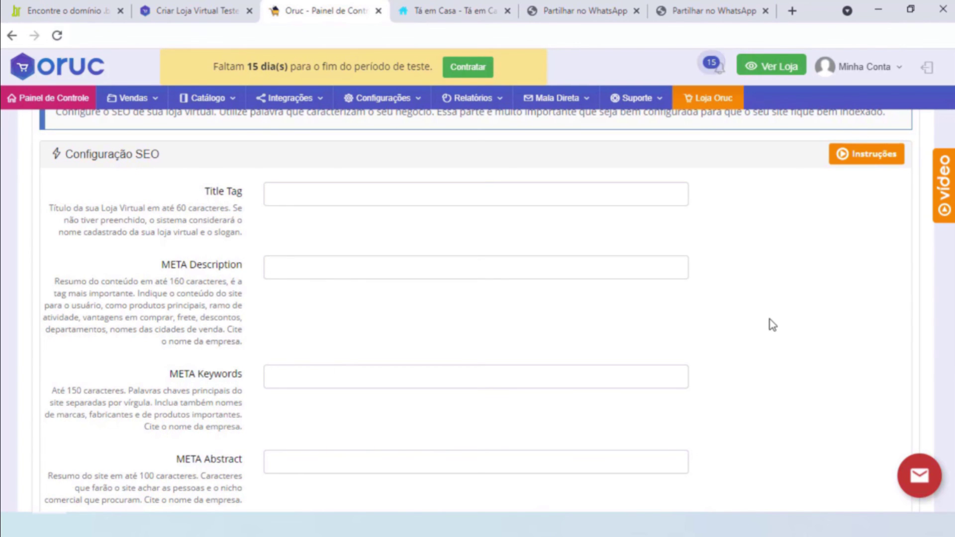
scroll(772, 324, up, 4)
Return to the Tá em Casa storefront and look over the home page's banners, category promotions and product sections
click(447, 10)
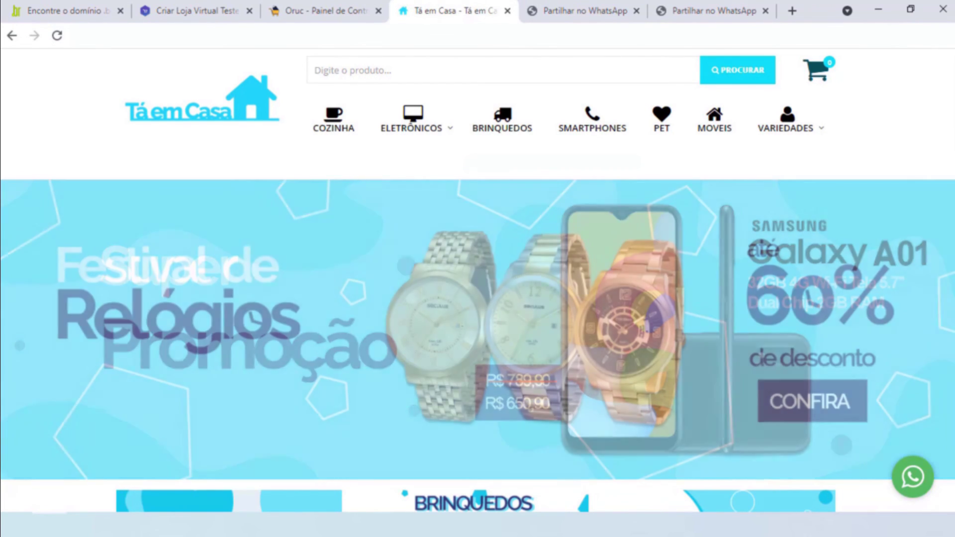
scroll(477, 299, down, 5)
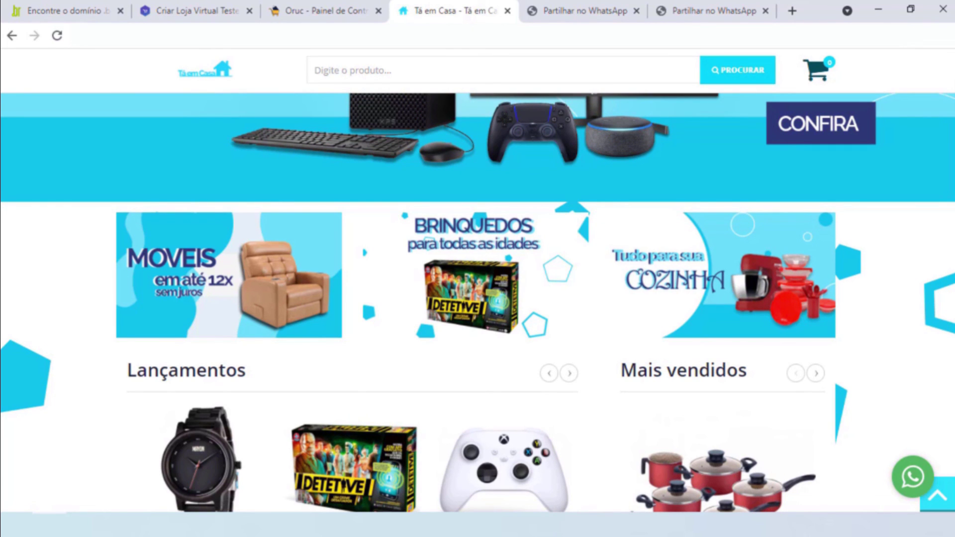
scroll(477, 299, up, 5)
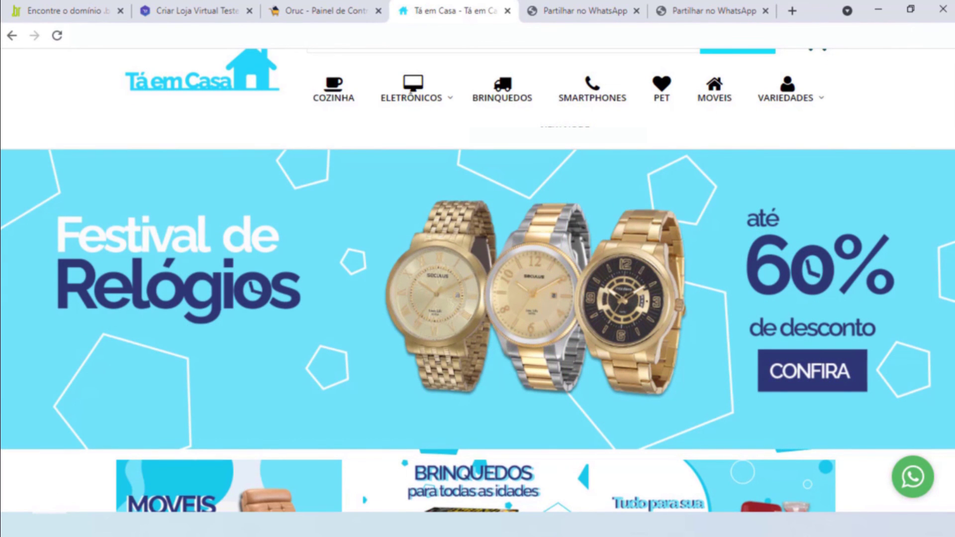
scroll(478, 281, up, 1)
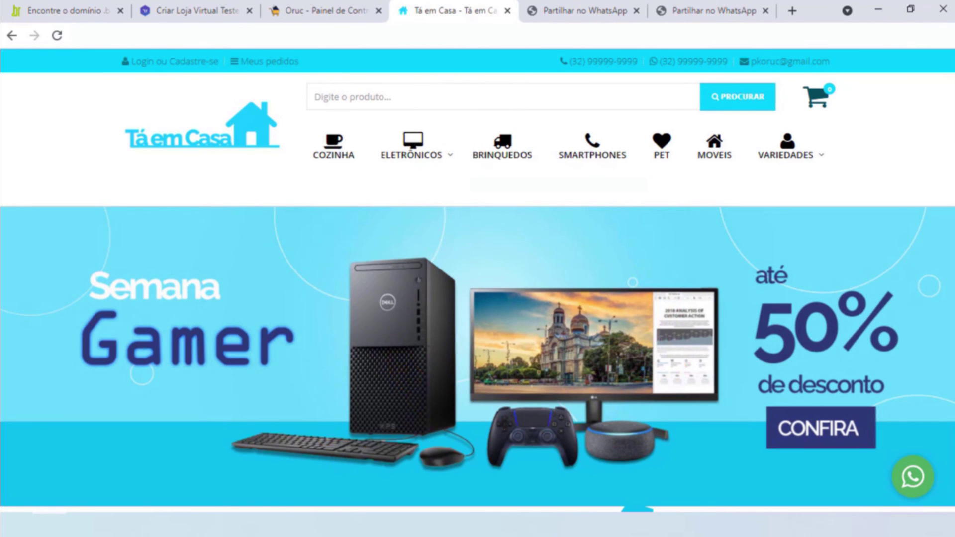